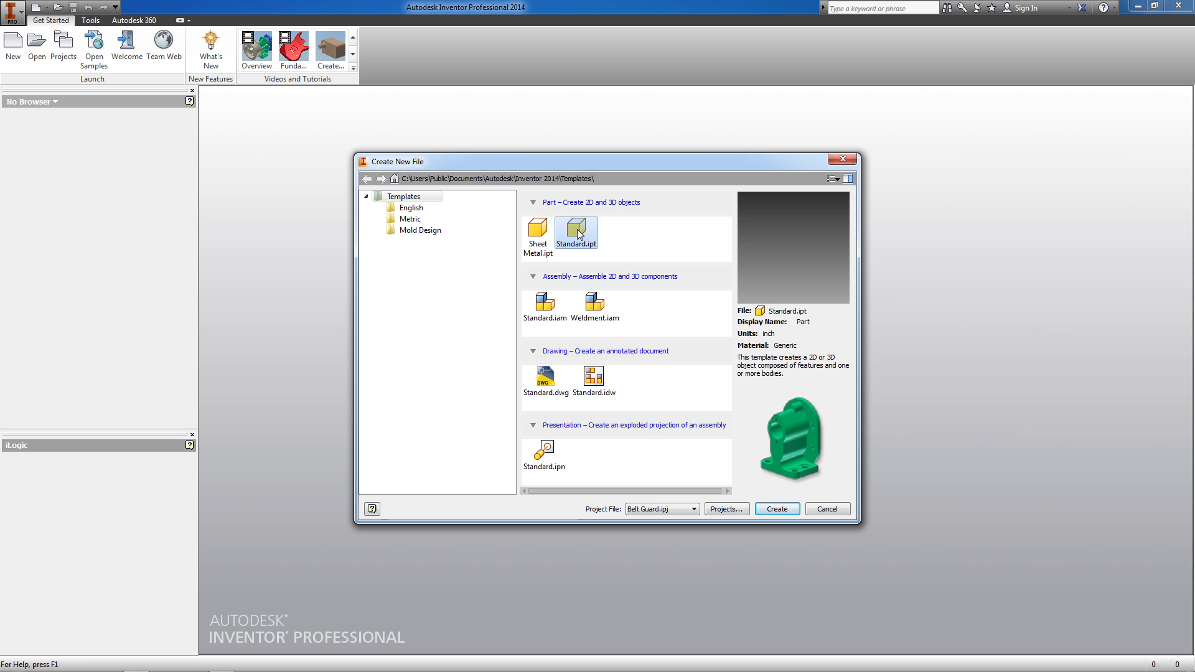
Step: Create a new part from the Standard.ipt template and save it as Belt Guard_Ref in the Belt Guard folder
double_click(578, 233)
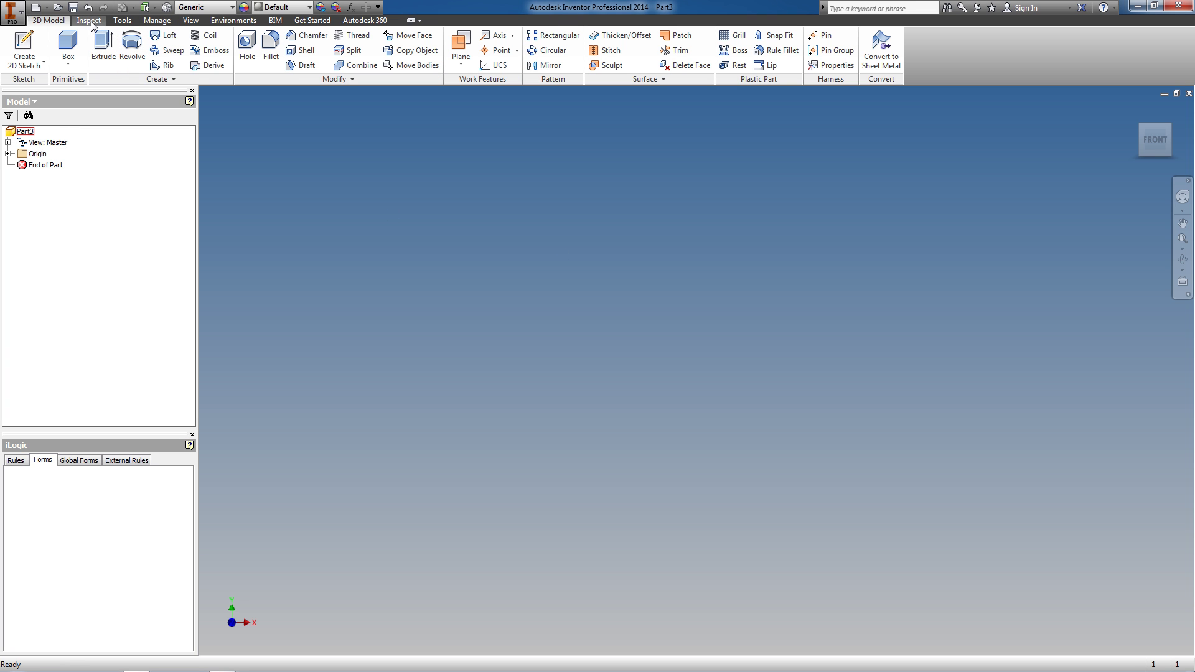
left_click(74, 7)
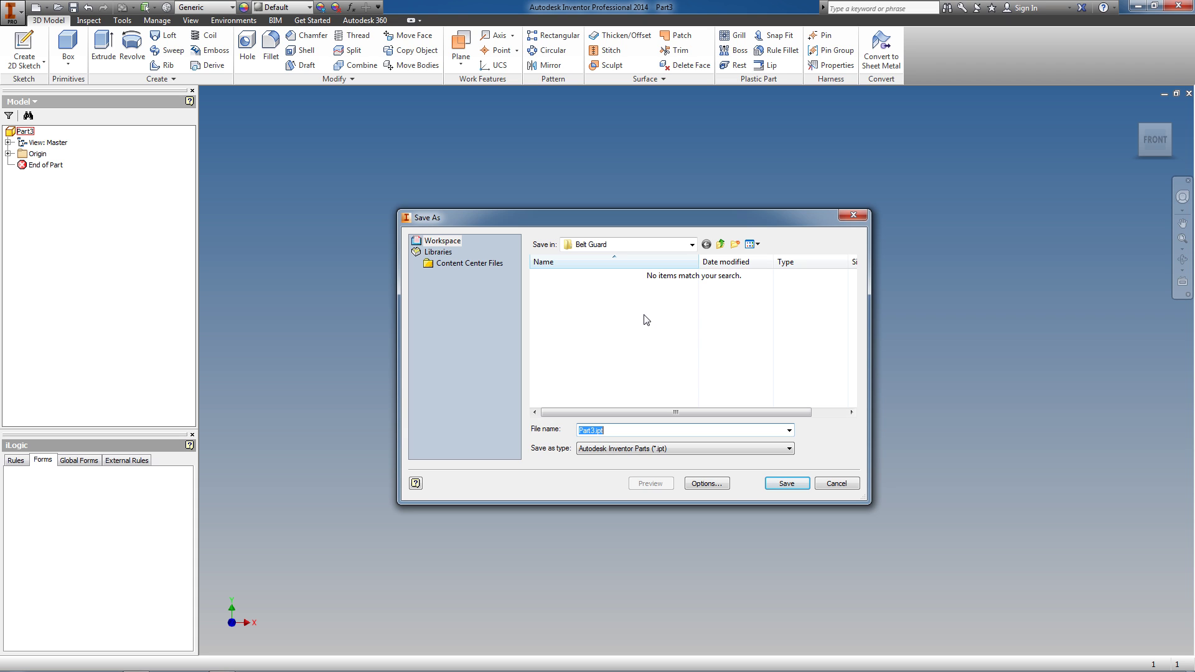
type("Belt")
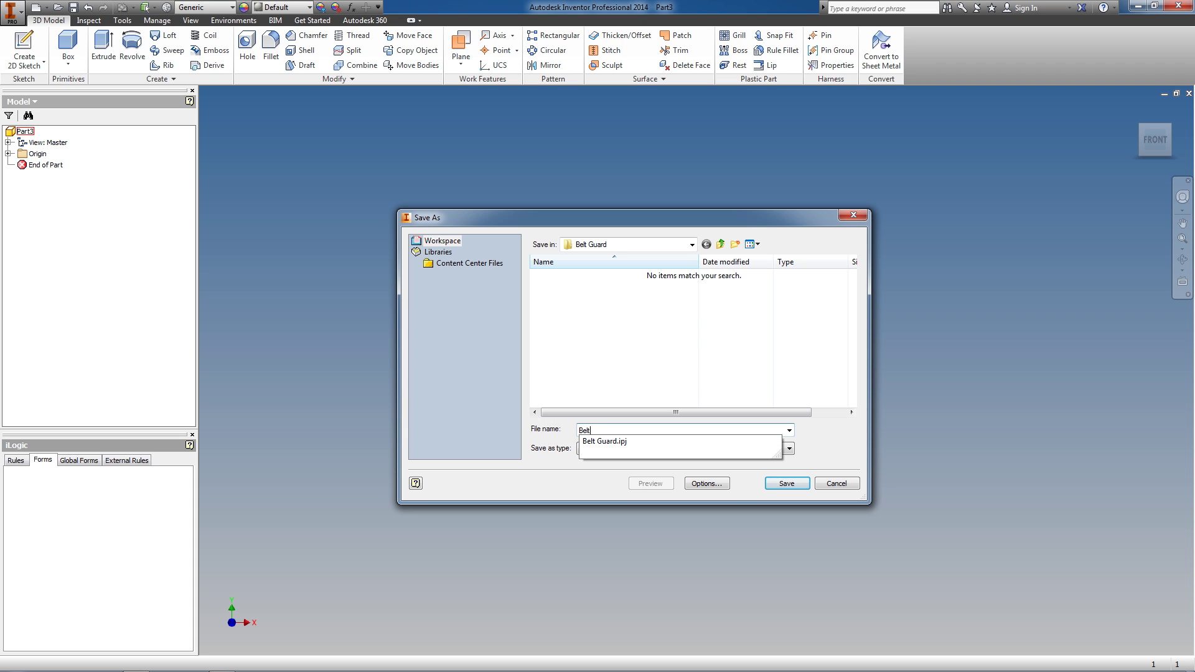
type(" Guard_Ref")
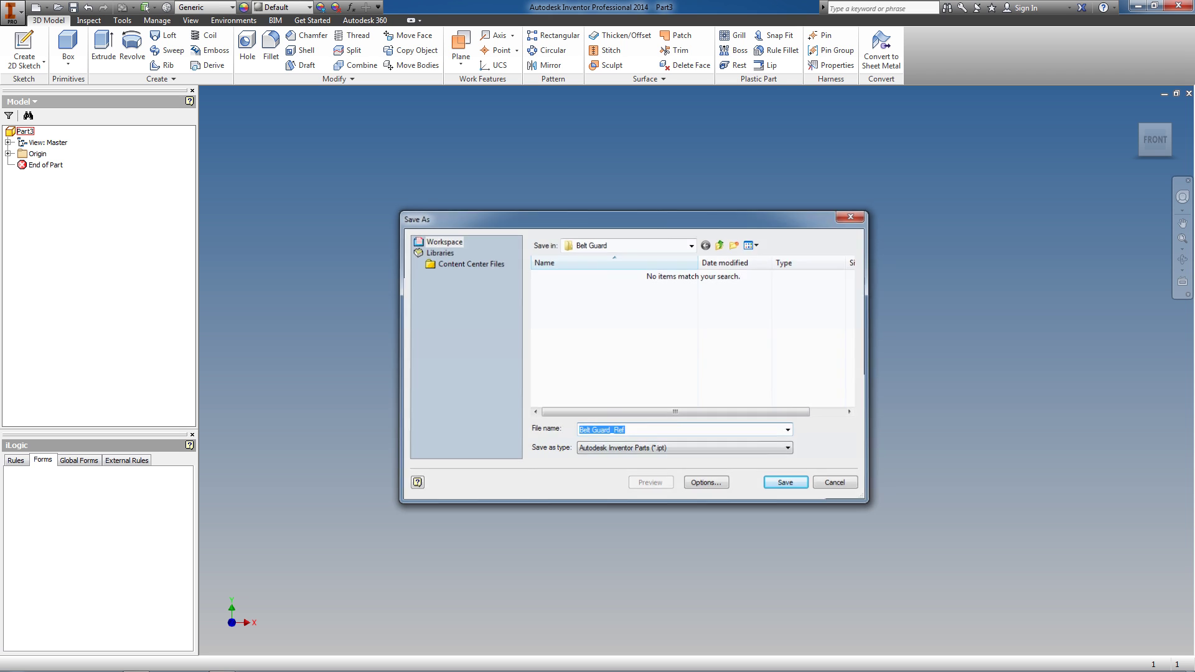
key("Return")
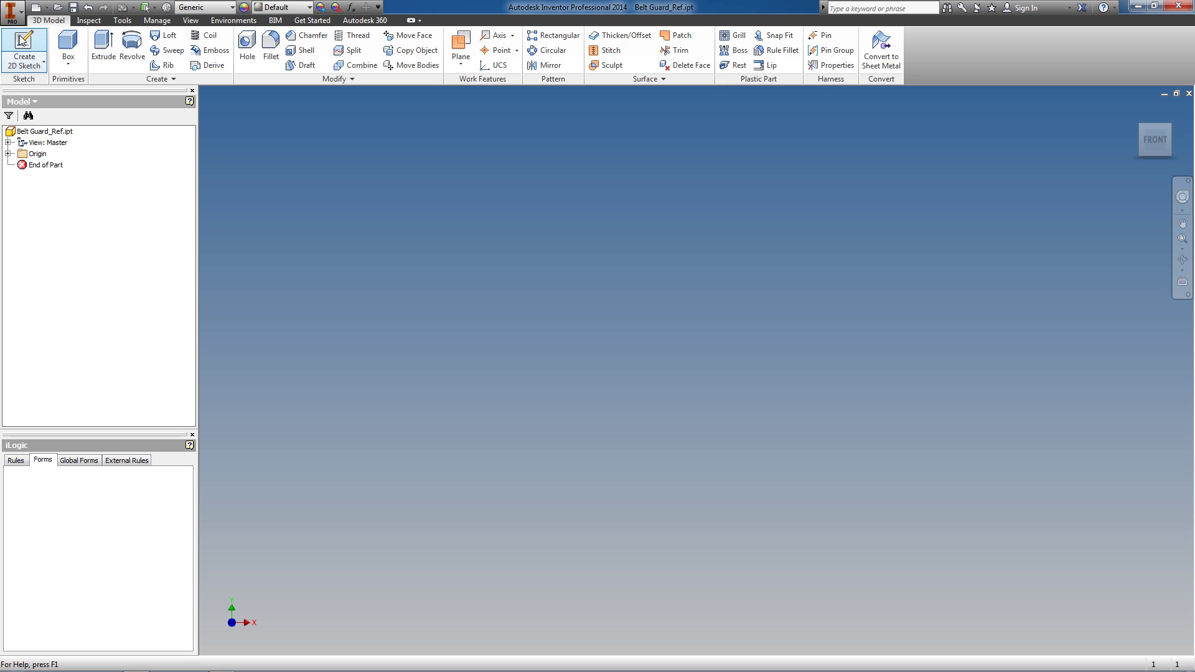
Step: Start a 2D sketch on the front origin plane and draw a circle centred on the origin with diameter Top_Width=10
left_click(25, 41)
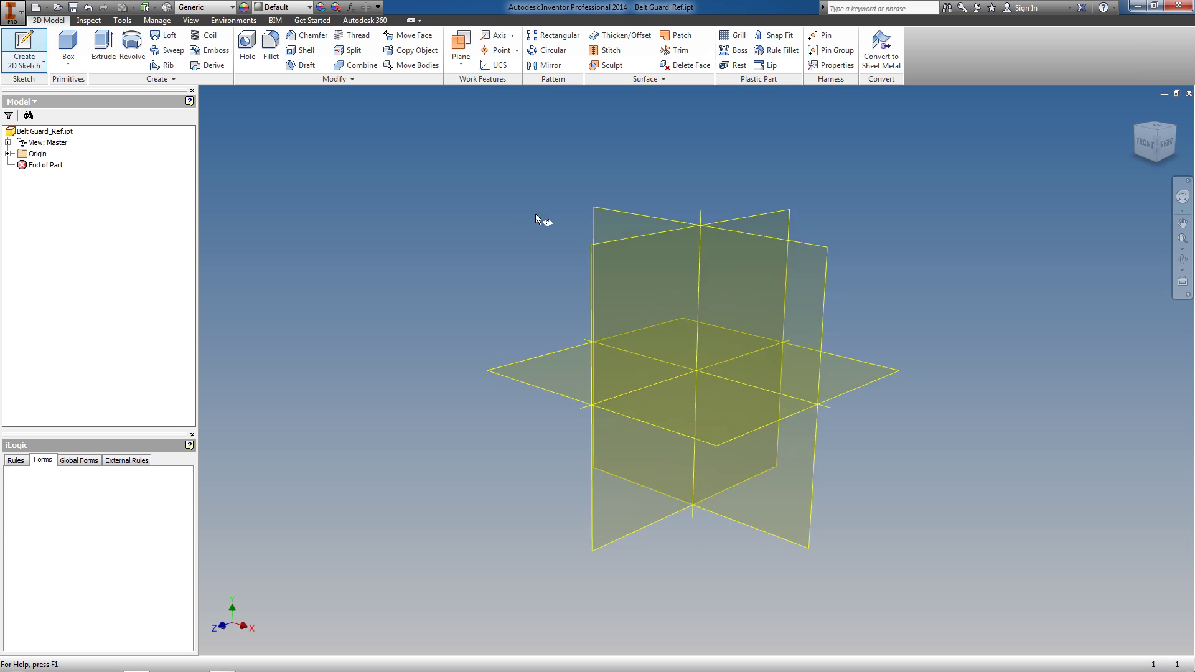
left_click(766, 229)
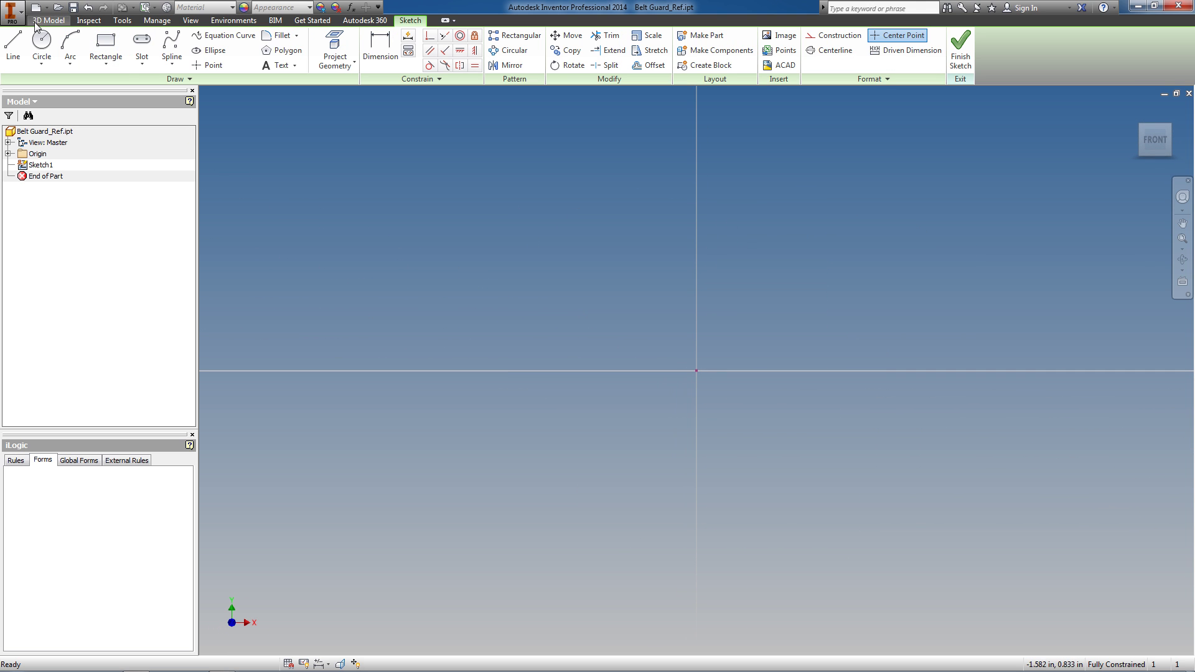
left_click(38, 42)
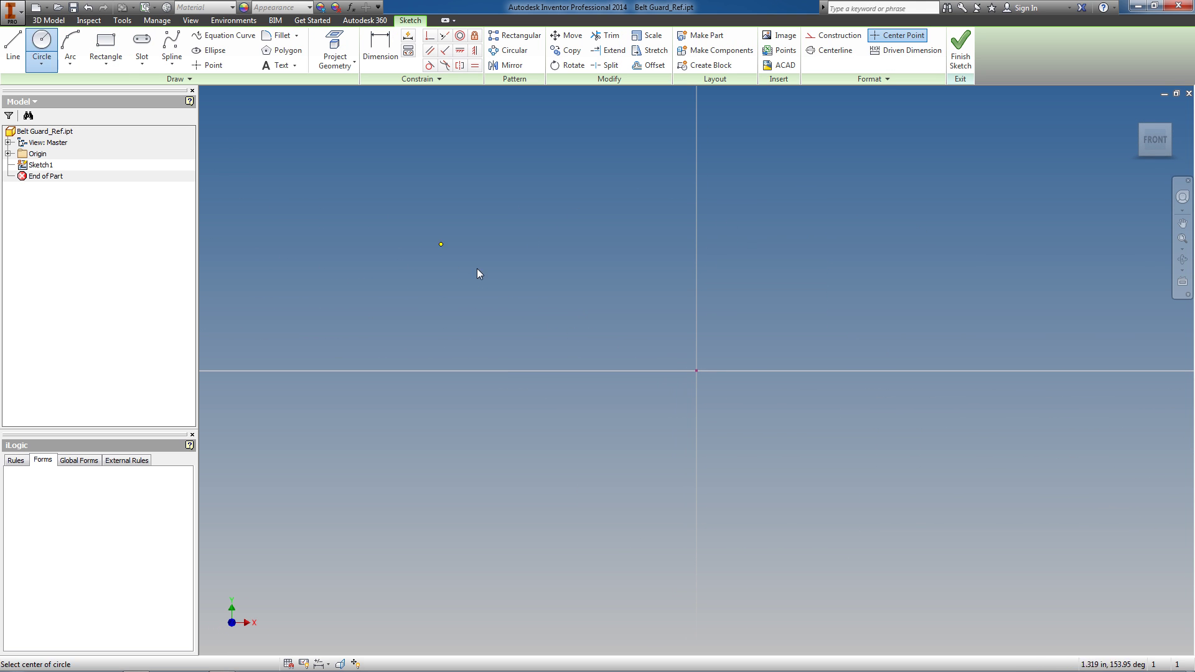
left_click(695, 371)
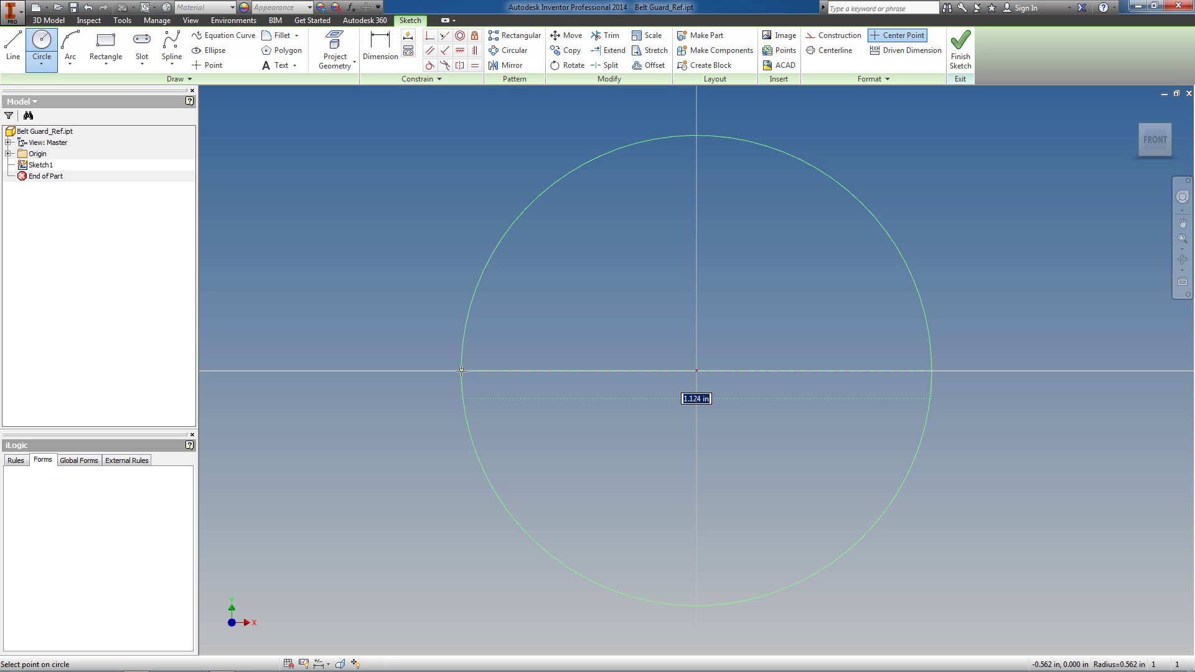
type("Top_Width=")
key("Escape")
key("Escape")
scroll(619, 479, "down", 10)
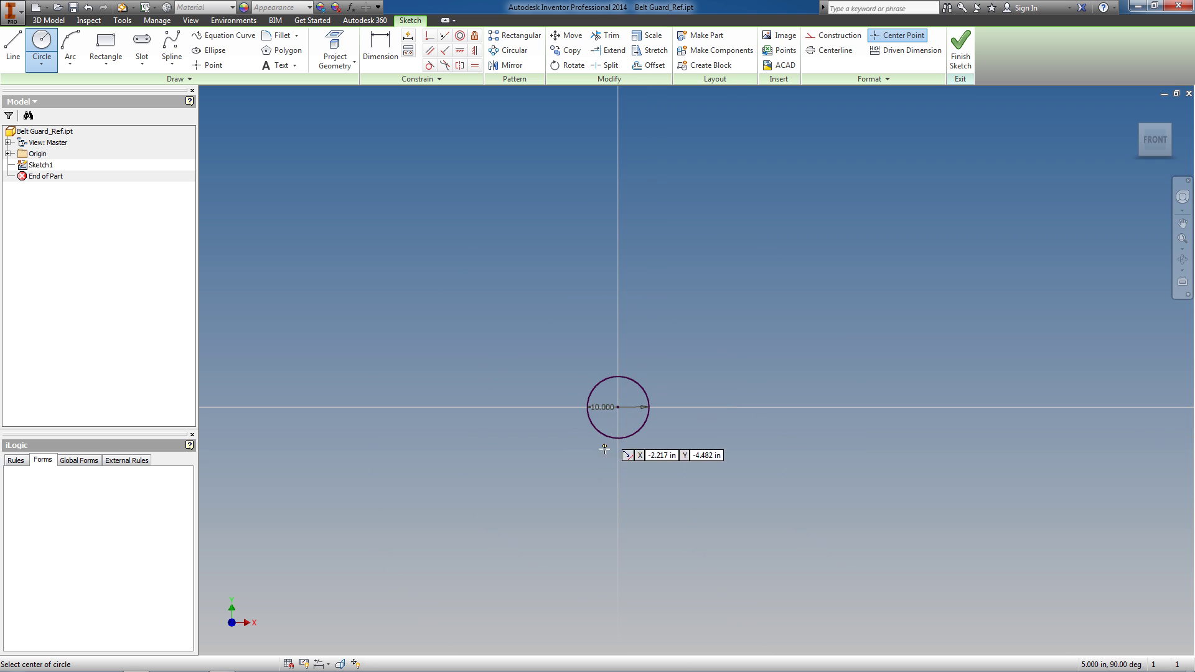
Step: Draw a second circle directly below the first on the vertical axis, with diameter Btm_Width=8
left_click(619, 515)
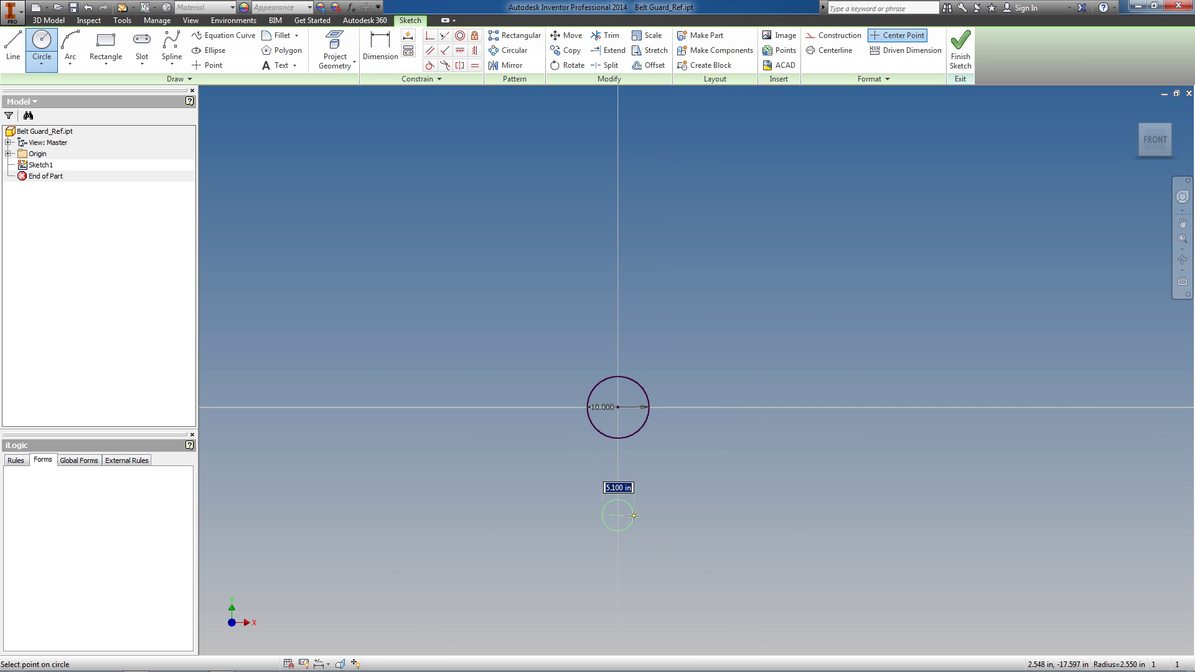
type("Btm")
type("_Width=")
type("8")
key("Return")
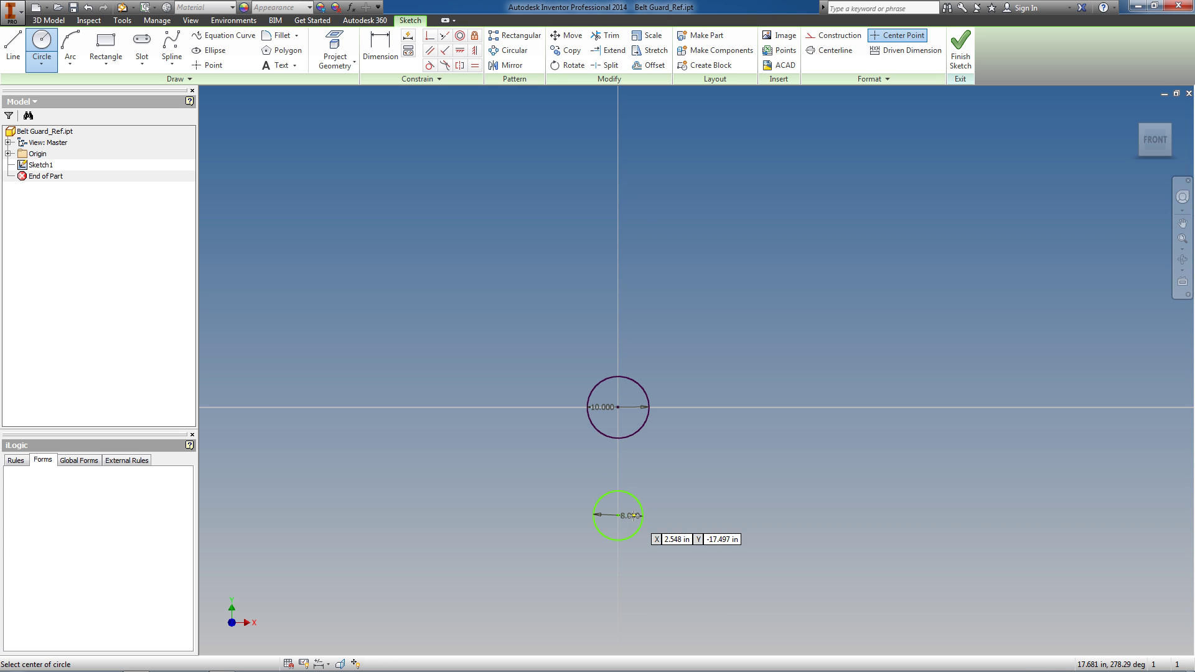
Step: Draw a line joining the left sides of the two circles and move its lower endpoint slightly up along the lower circle
left_click(13, 48)
scroll(526, 499, "up", 5)
scroll(614, 492, "down", 3)
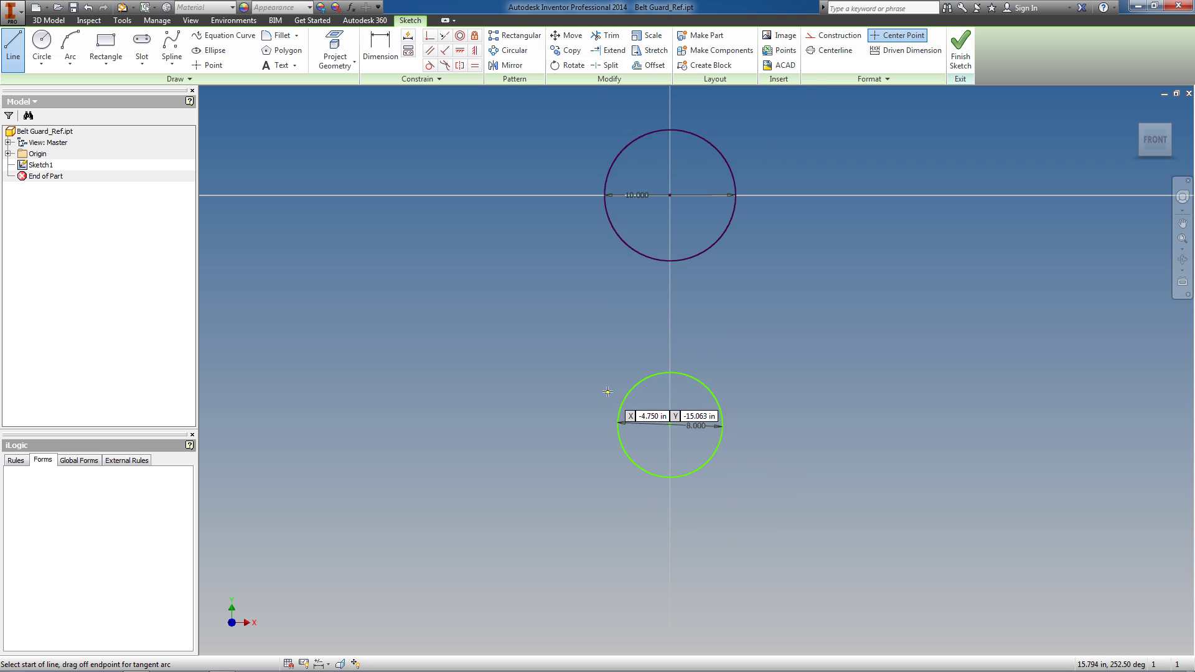
left_click(617, 235)
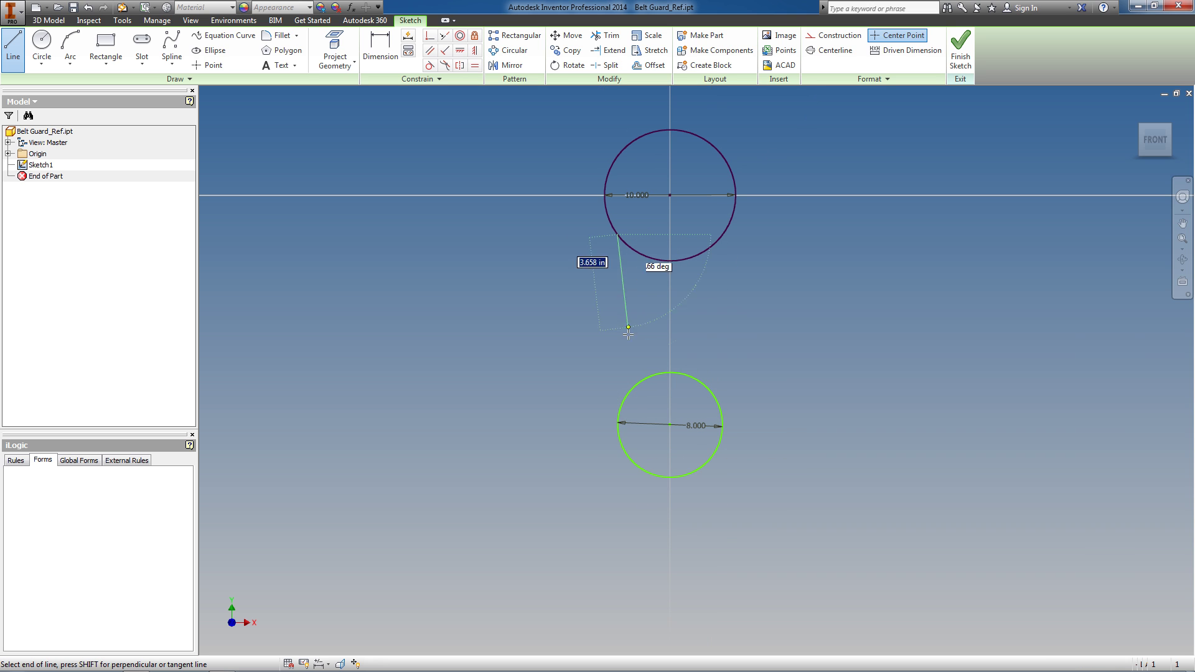
left_click(618, 430)
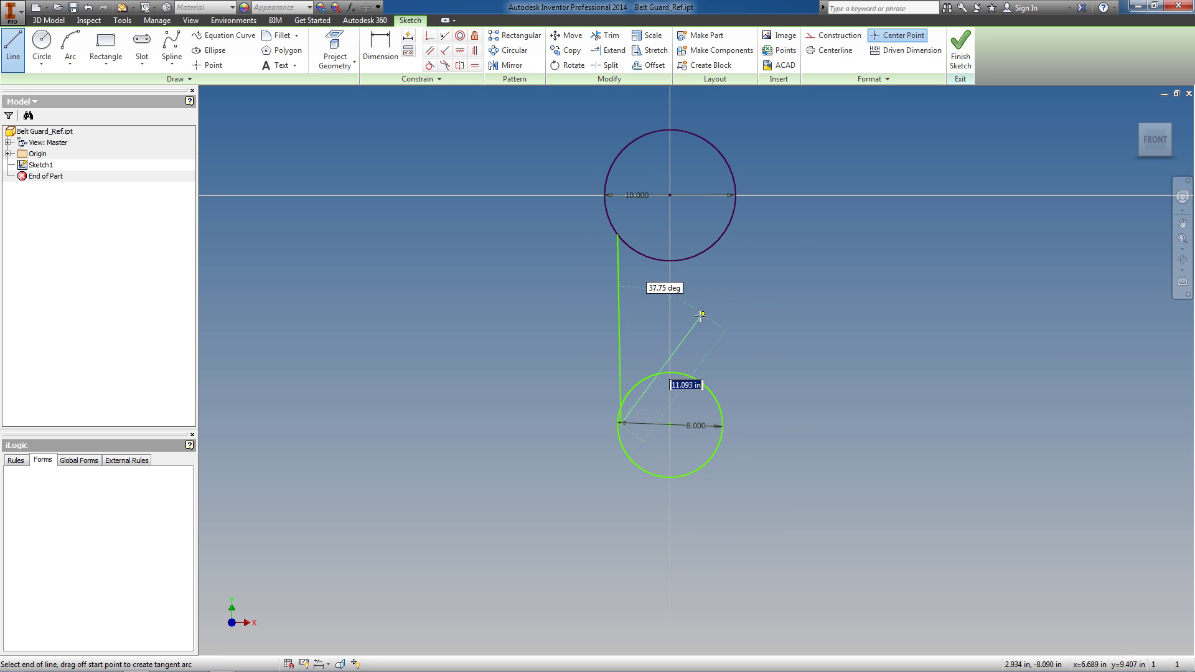
key("Escape")
left_click_drag(618, 422, 625, 399)
Step: Draw a line joining the right sides of the upper and lower circles
left_click(13, 45)
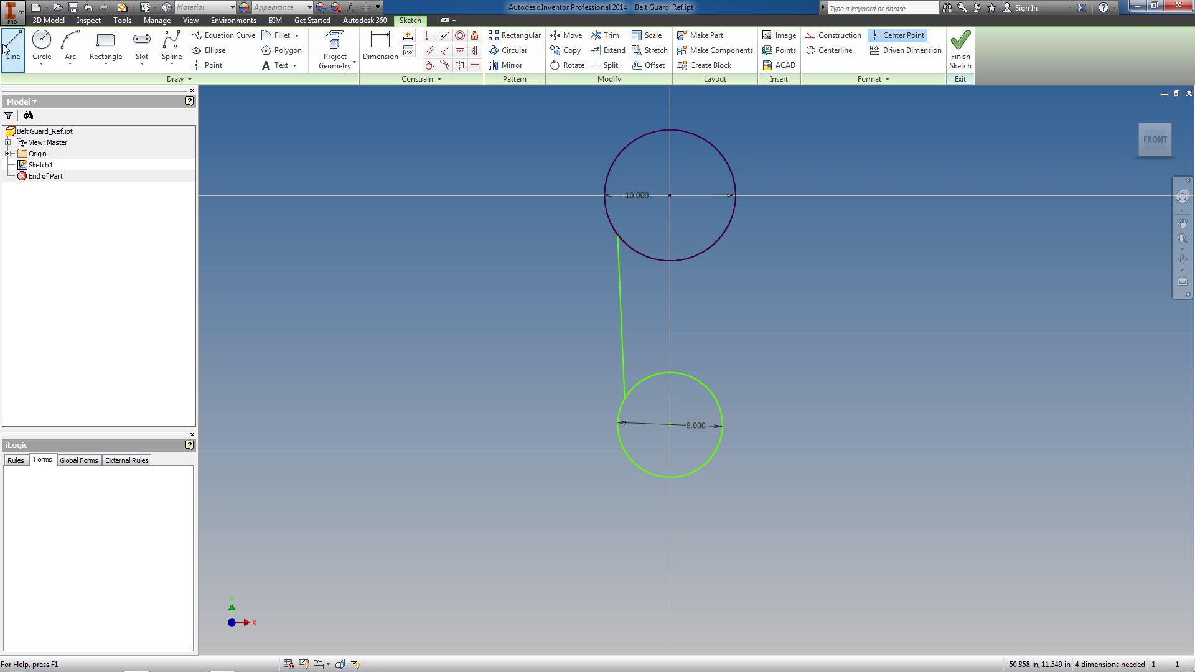
left_click(722, 235)
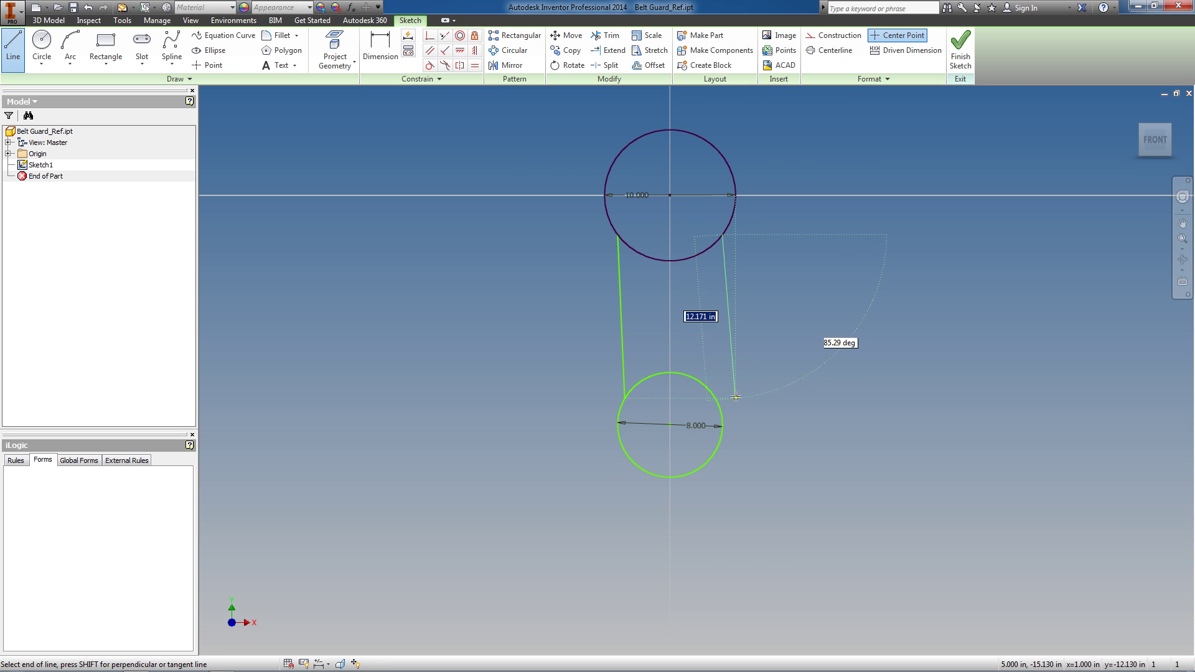
left_click(723, 422)
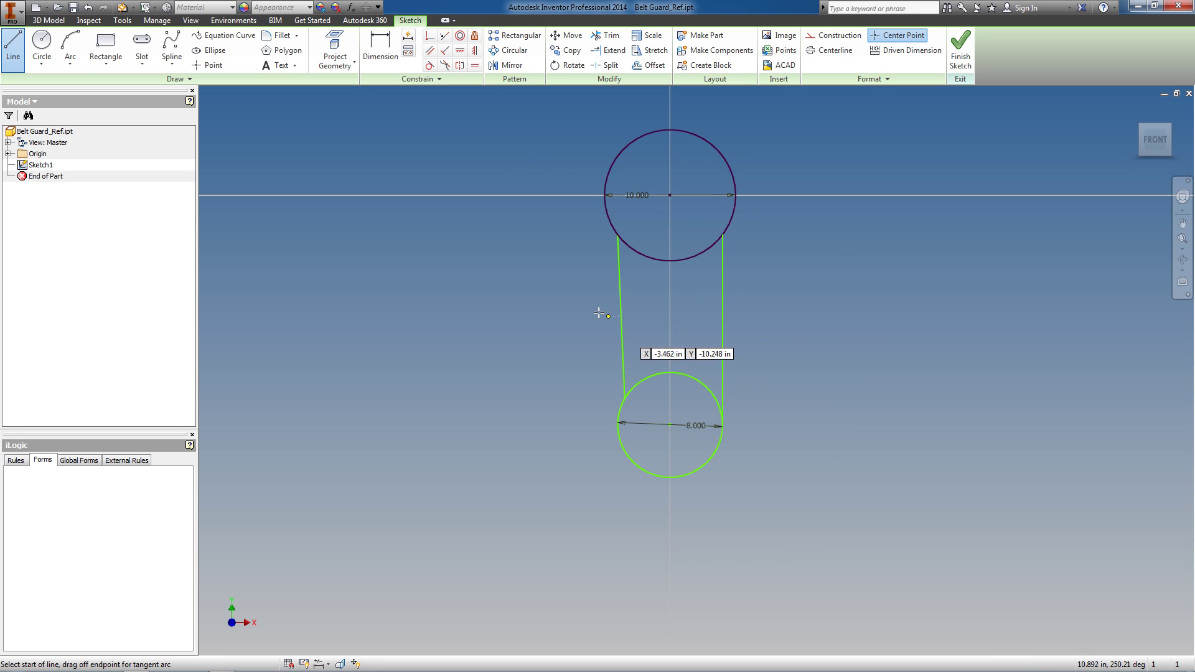
key("Escape")
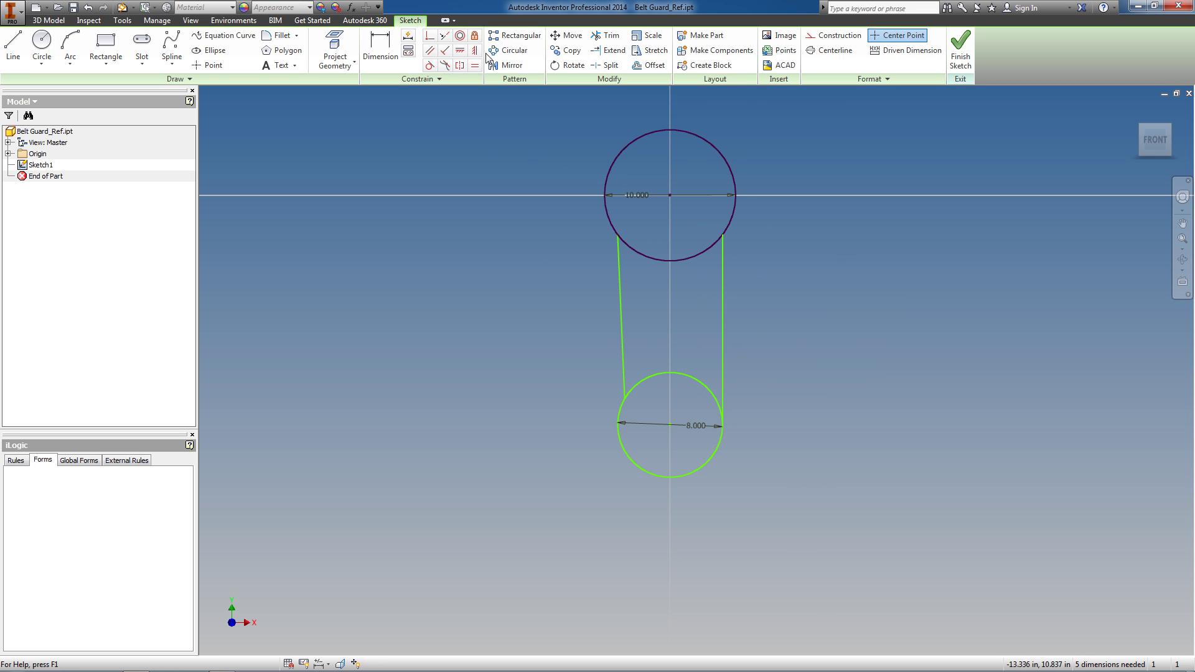
Step: Make the left line tangent to both circles and the right line tangent to the upper circle
left_click(429, 66)
left_click(625, 382)
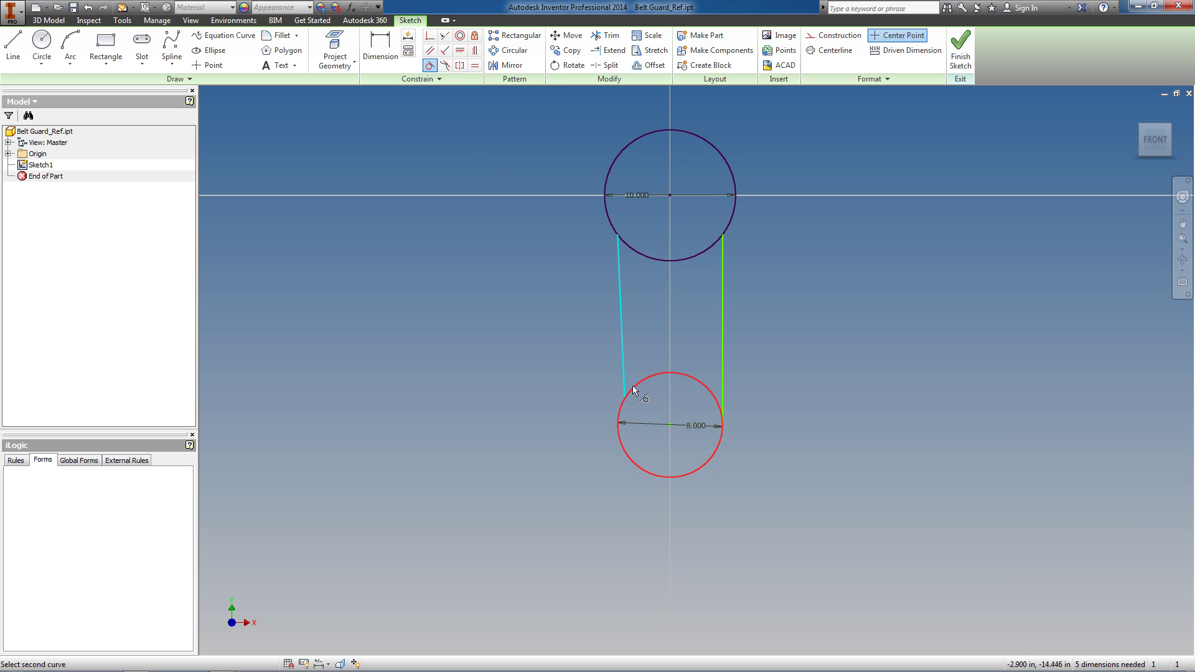
left_click(628, 394)
left_click(618, 299)
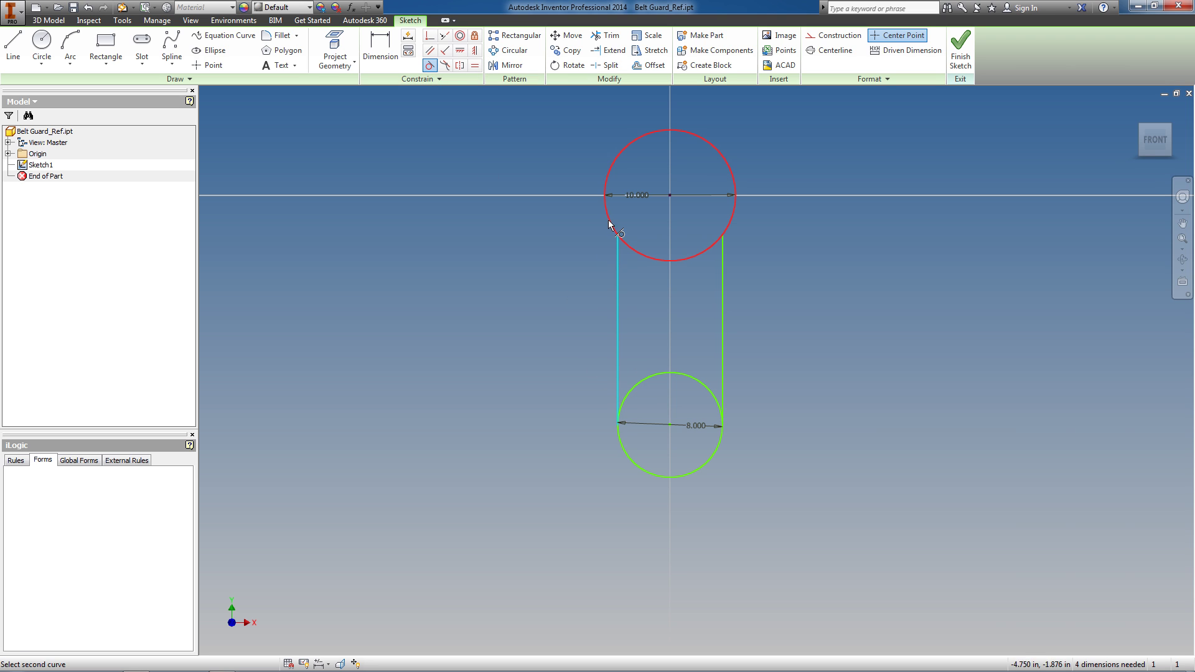
left_click(608, 219)
left_click(723, 255)
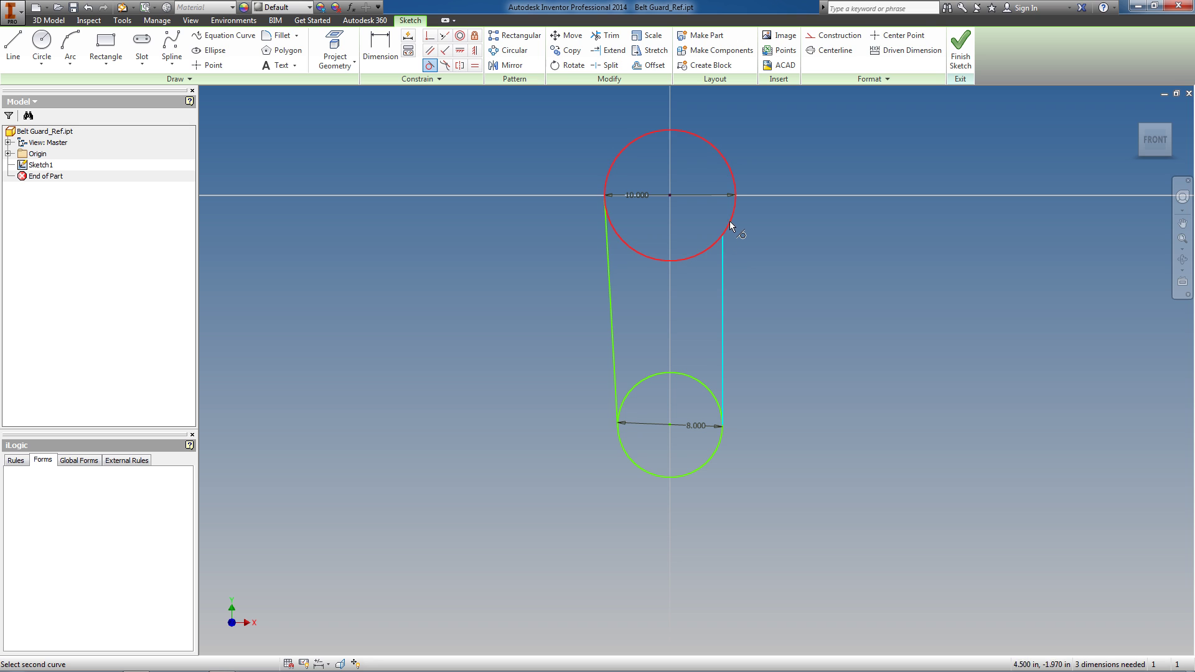
left_click(729, 224)
Step: Align the lower circle's centre vertically with the upper circle's centre
left_click(471, 53)
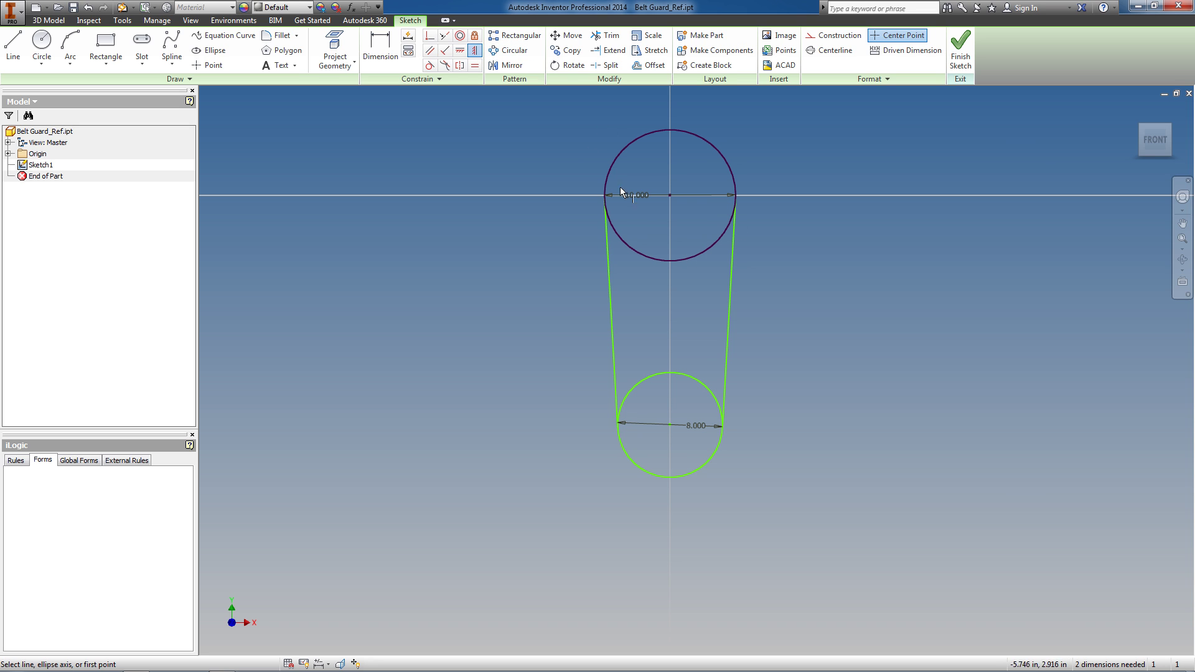
left_click(671, 425)
left_click(670, 195)
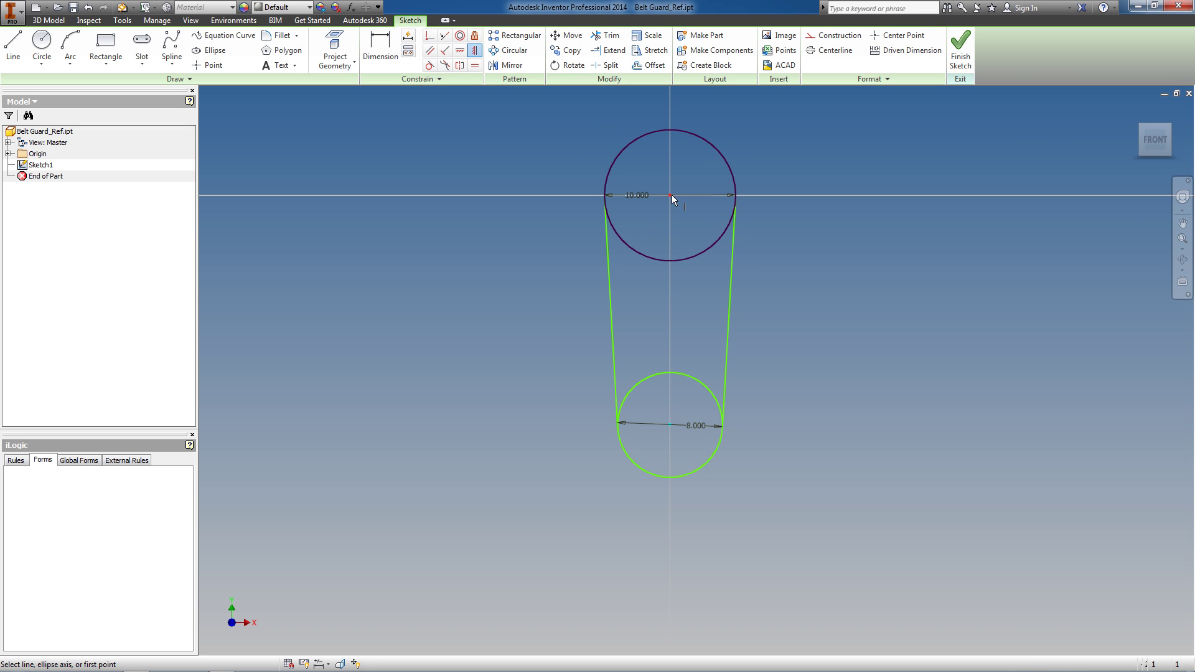
Step: Trim the inner arcs of both circles, leaving only the outer belt guard outline
key("x")
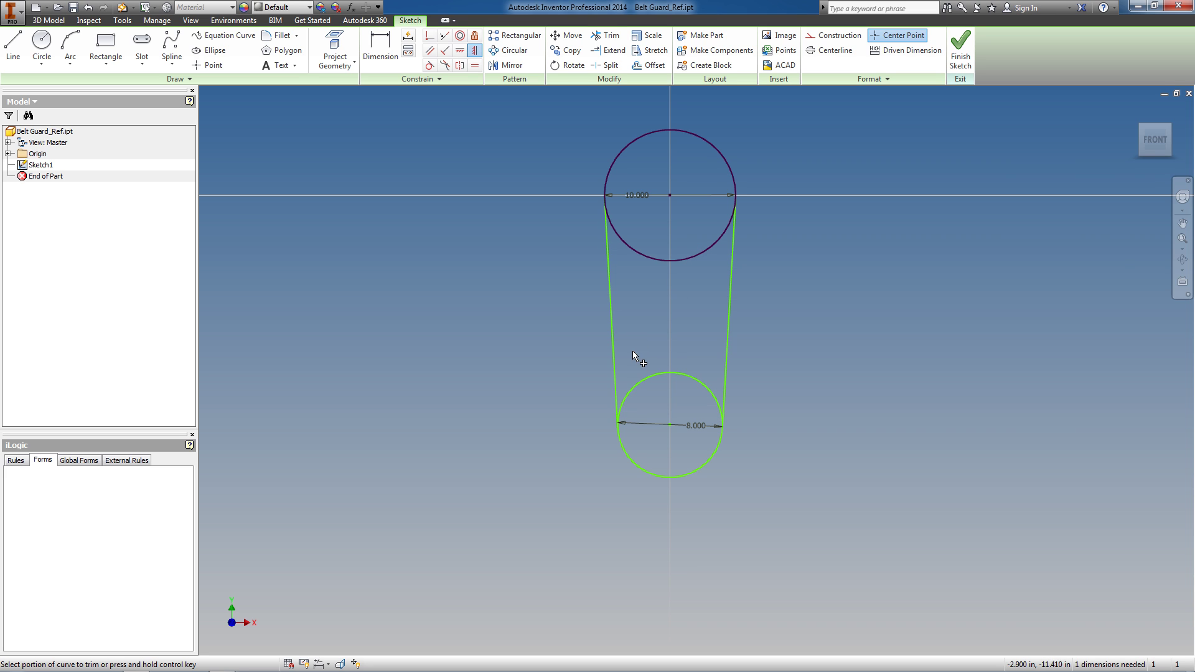
left_click(638, 384)
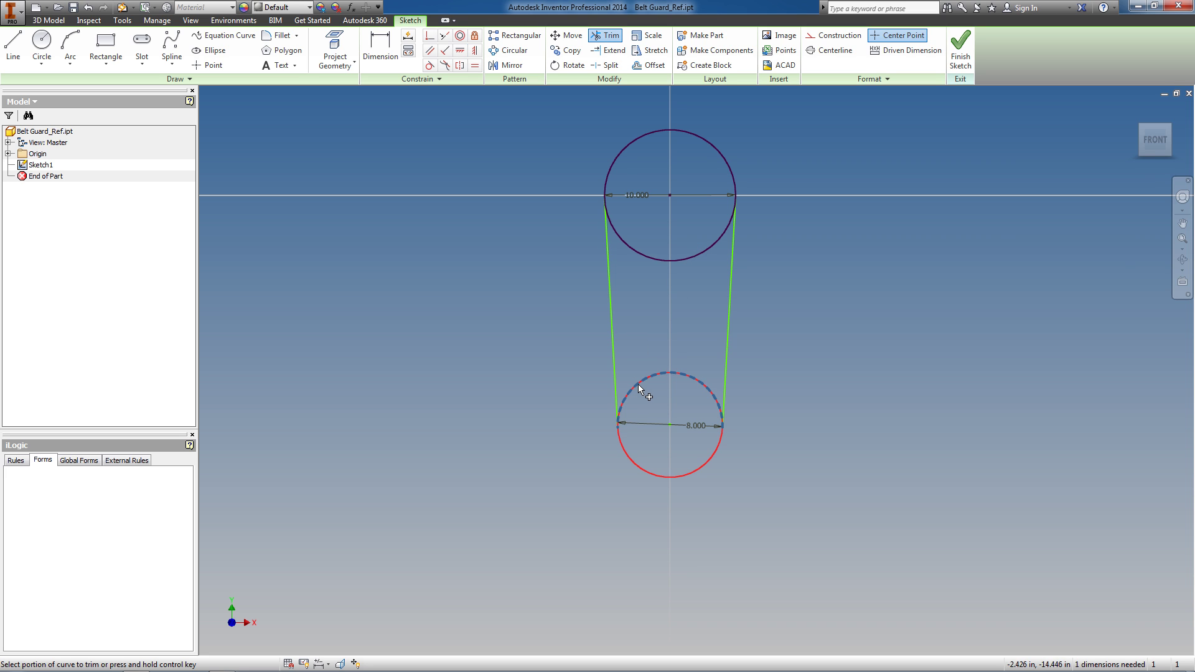
left_click(648, 256)
key("d")
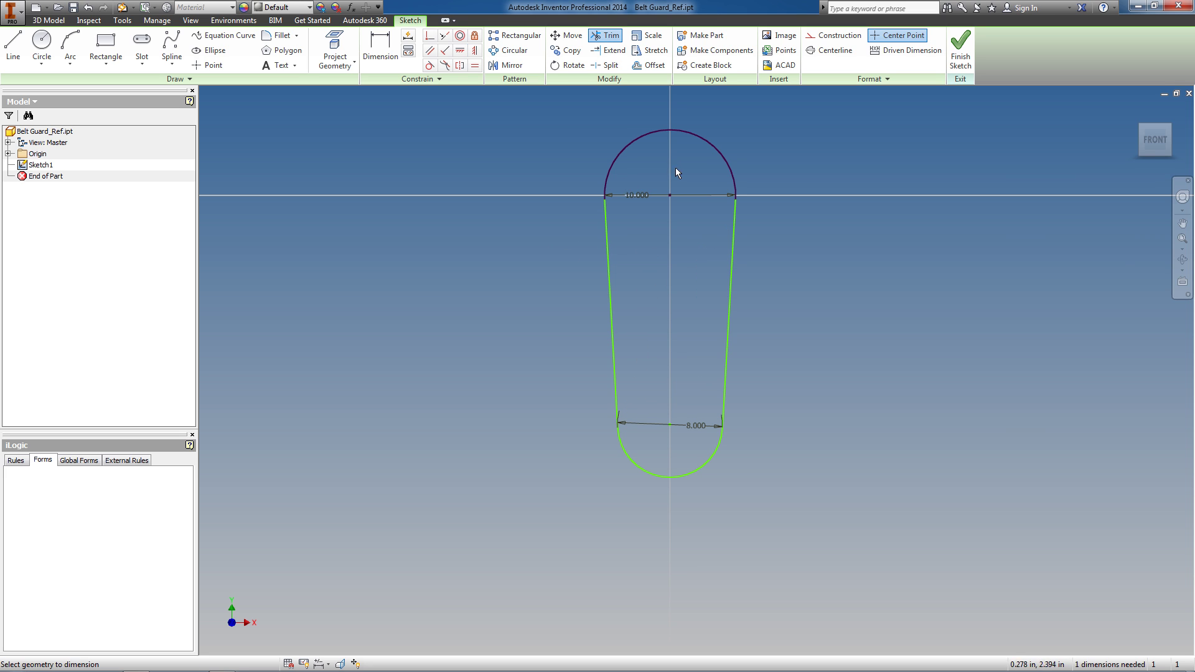
left_click(669, 196)
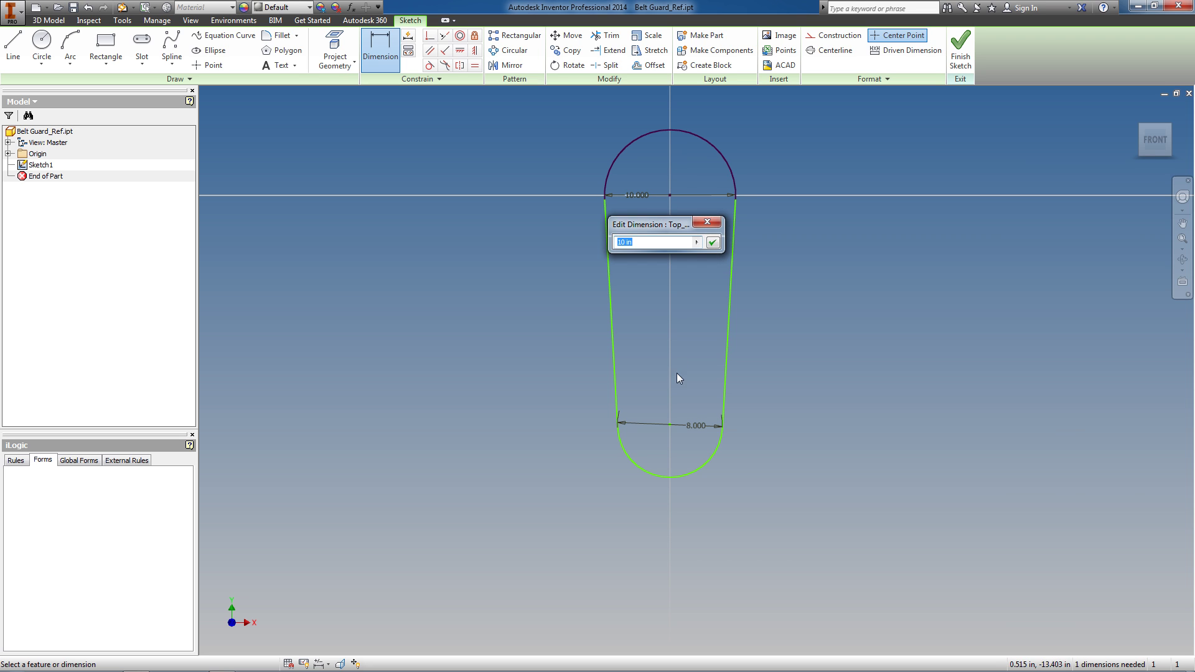
key("Return")
key("Escape")
Step: Dimension the vertical distance between the two arc centres as Centers_Dist=18
key("d")
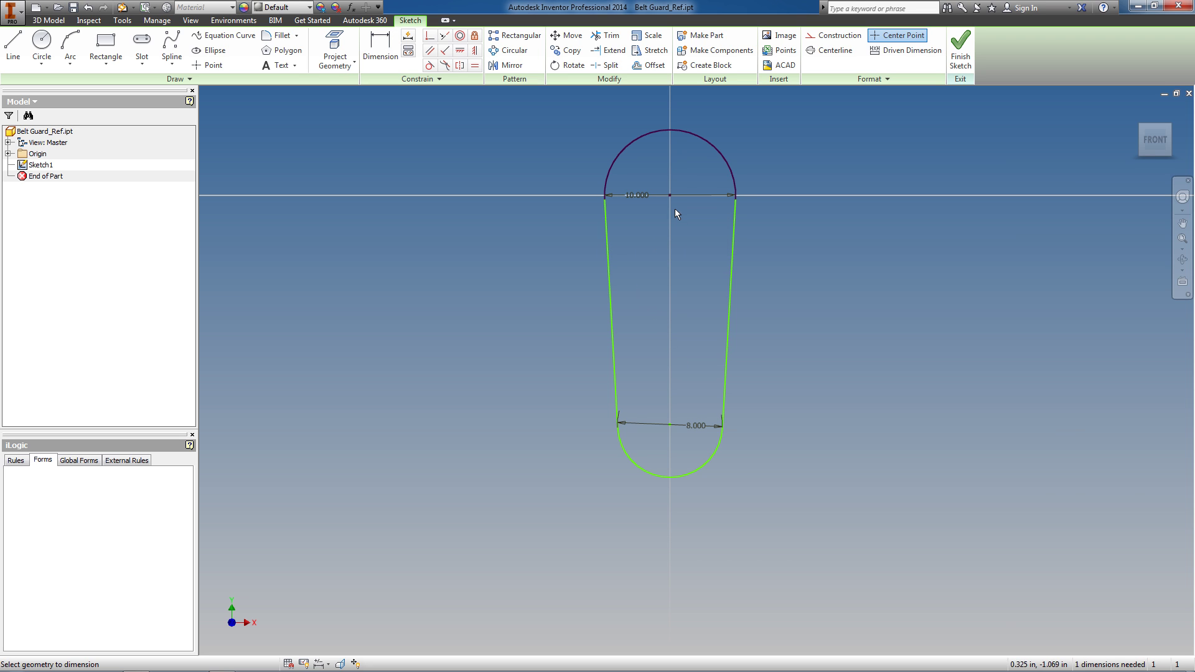
left_click(669, 197)
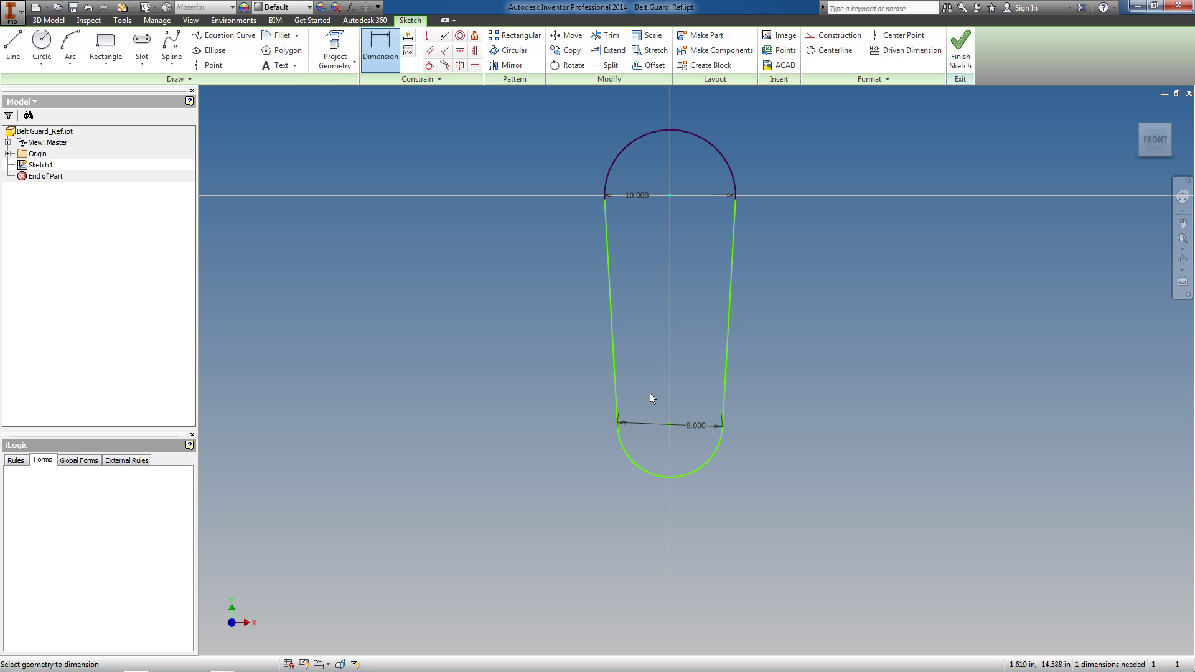
left_click(669, 424)
left_click(522, 351)
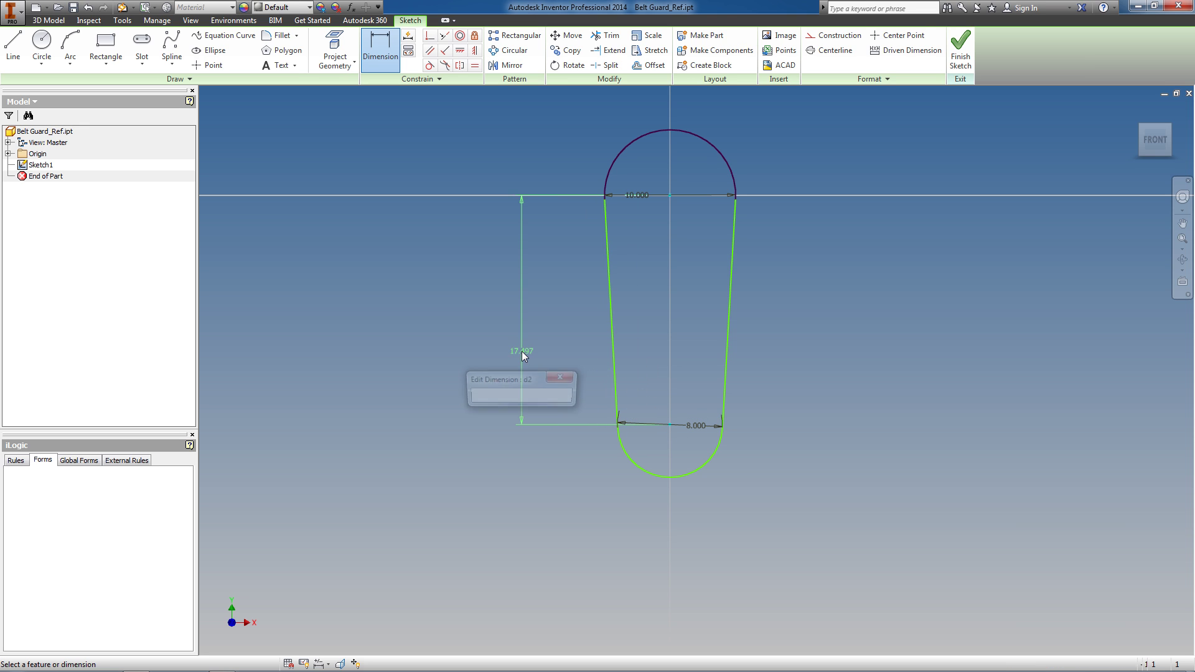
type("Cente")
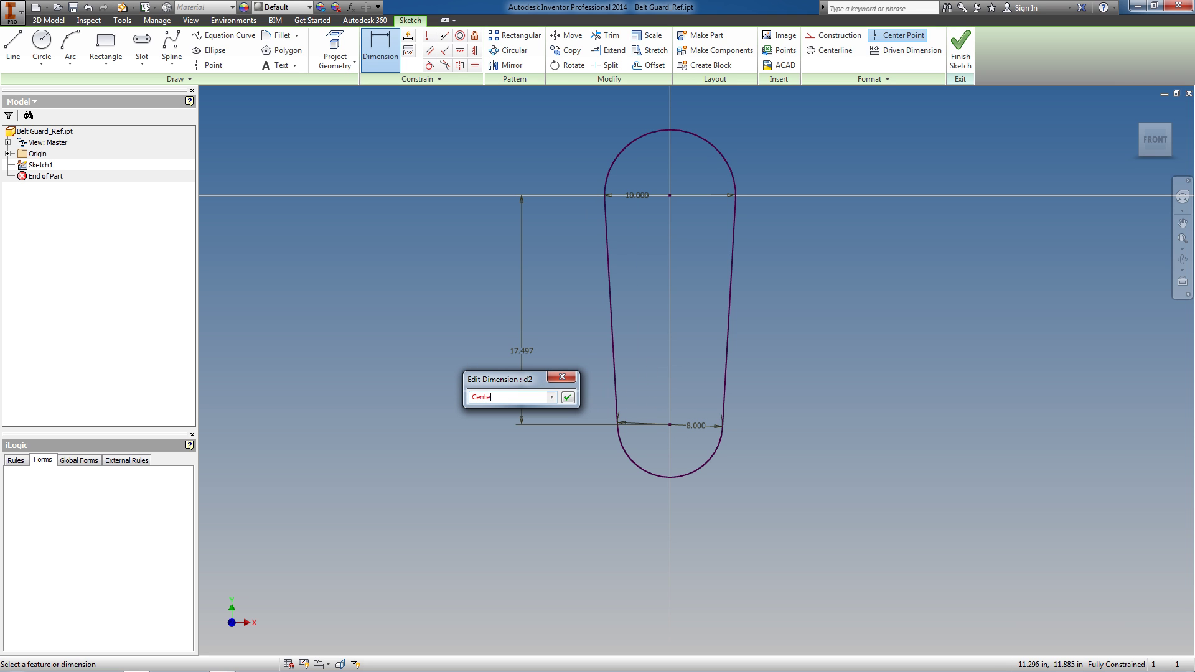
type("rs_Dist=18")
key("Return")
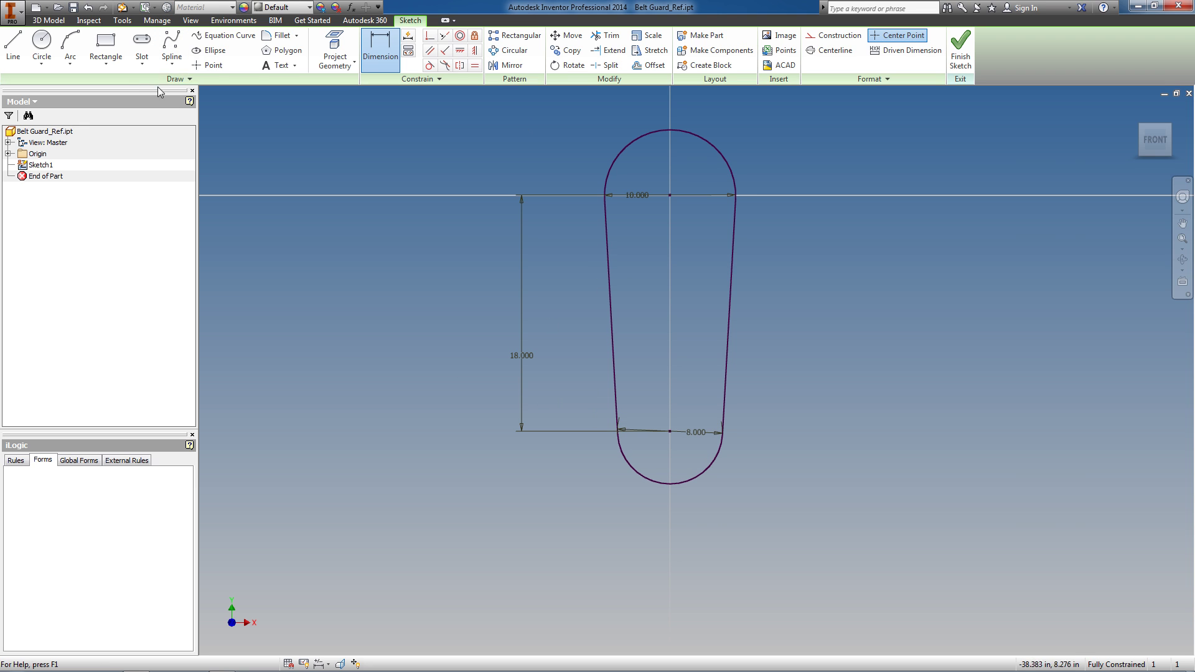
Step: Draw a circle centred on the upper arc's centre with its diameter set as Top_Hole=3
left_click(42, 44)
left_click(670, 196)
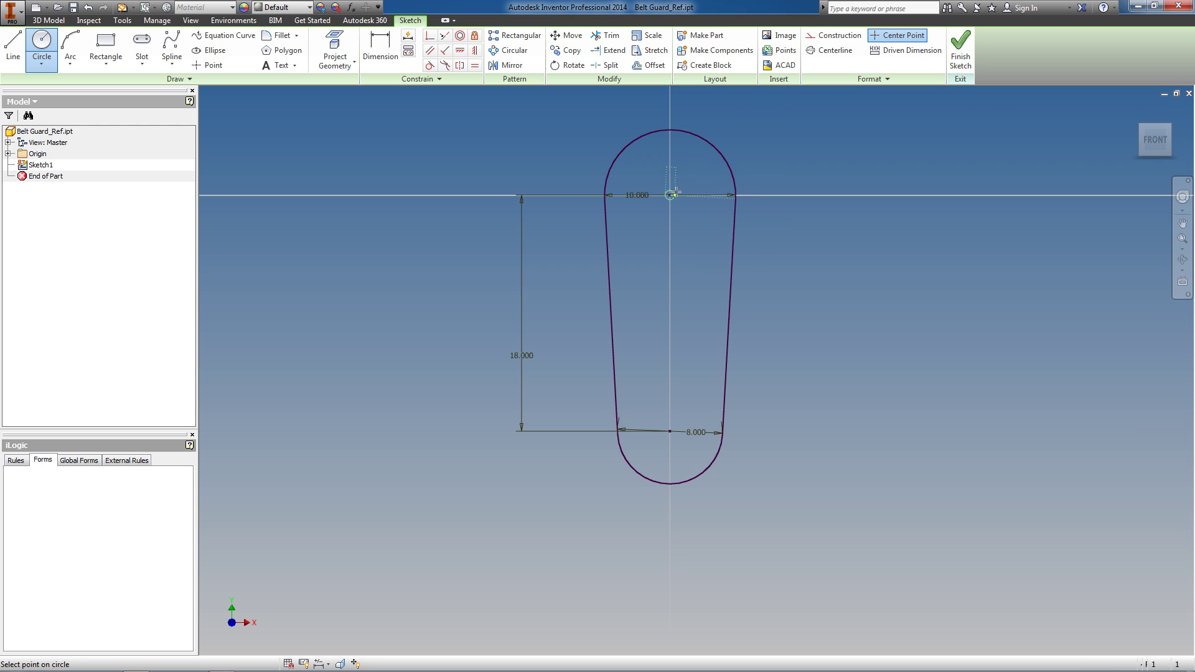
type("10i")
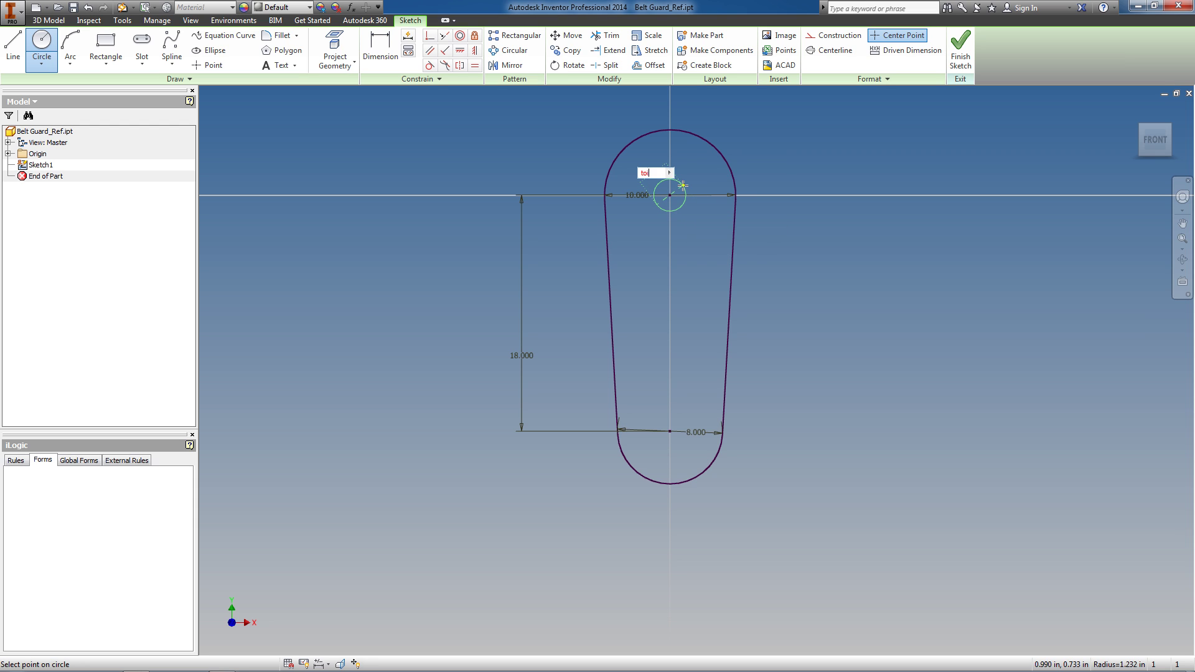
key("BackSpace")
key("BackSpace")
type("Top_Hole")
key("Return")
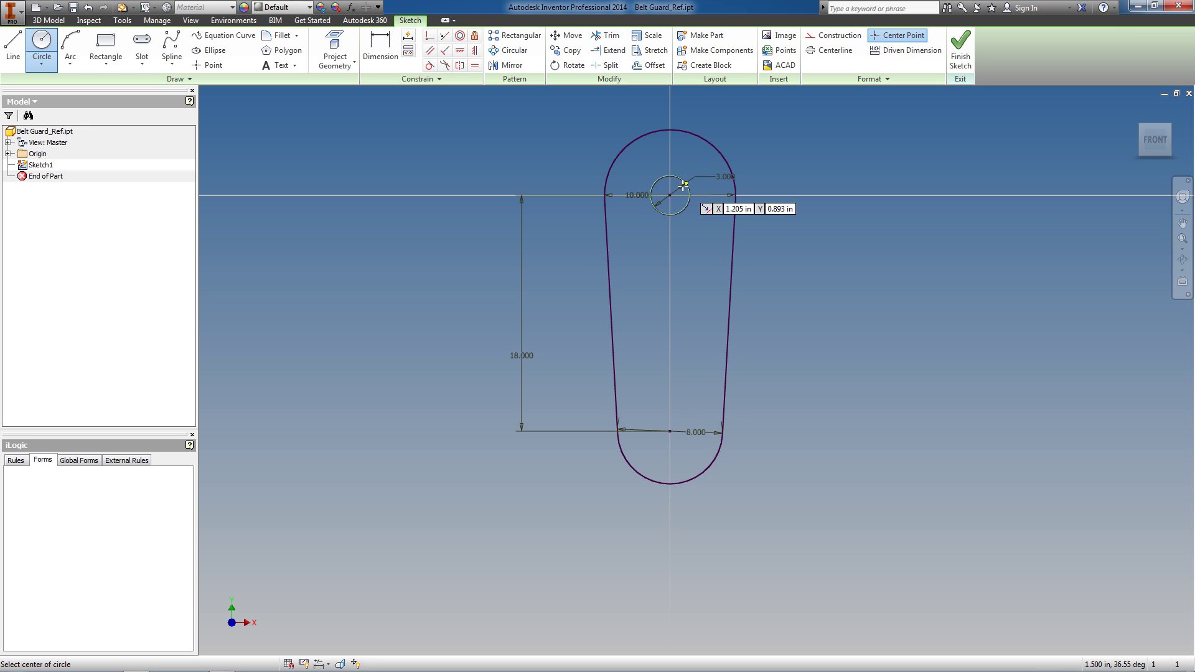
Step: Draw a circle centred on the lower arc's centre with its diameter set as Btm_Hole=2
left_click(670, 431)
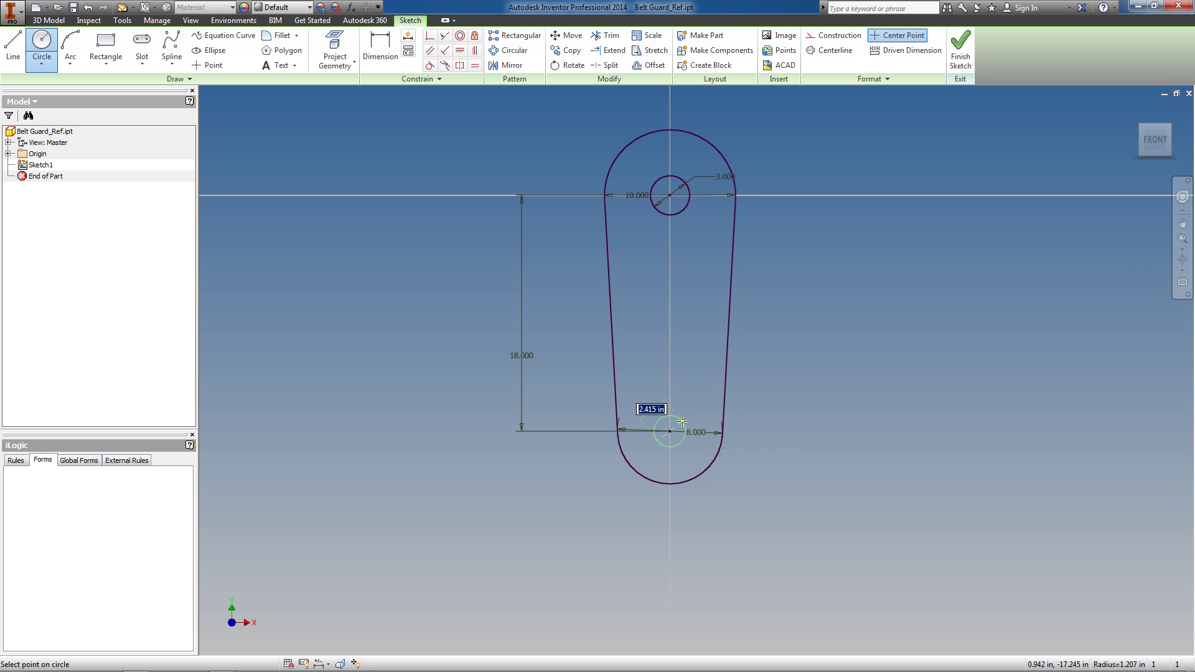
type("Btm_Hole=")
type("2")
key("Return")
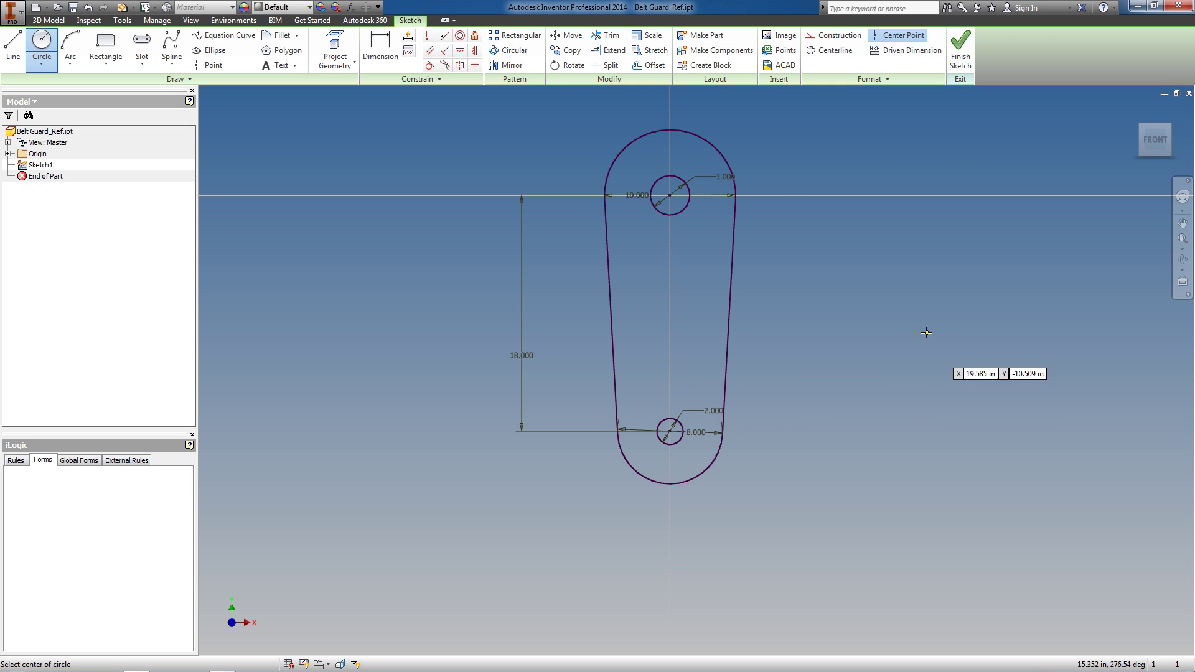
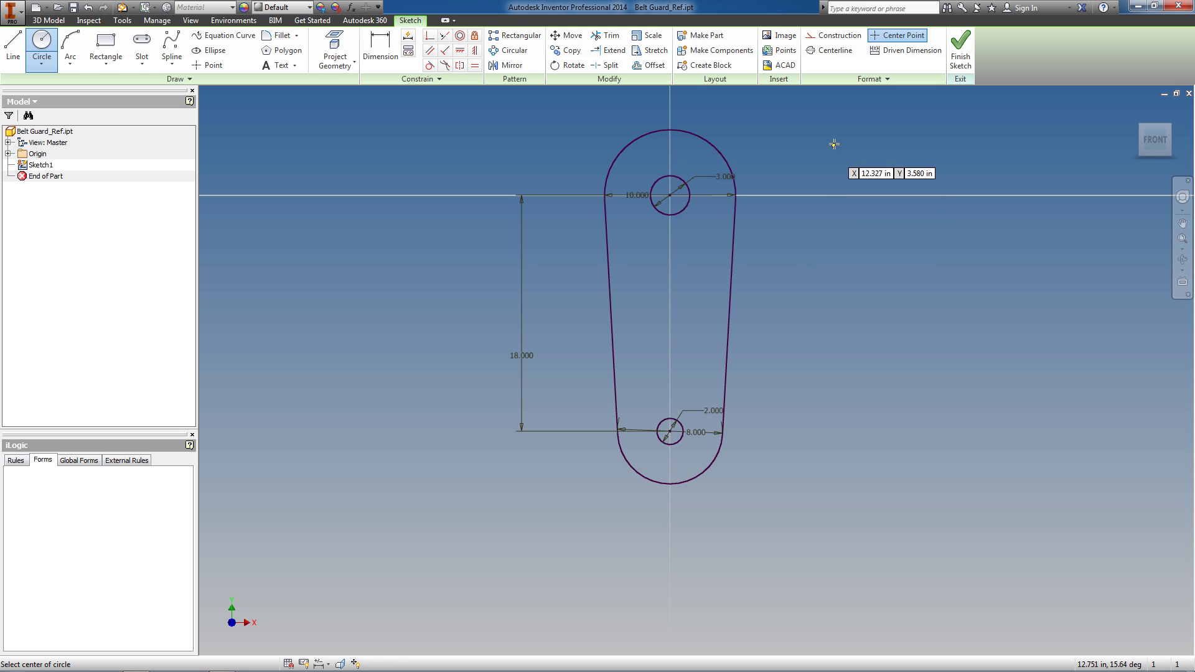
Step: Finish the belt guard profile sketch and rename it Base
left_click(959, 47)
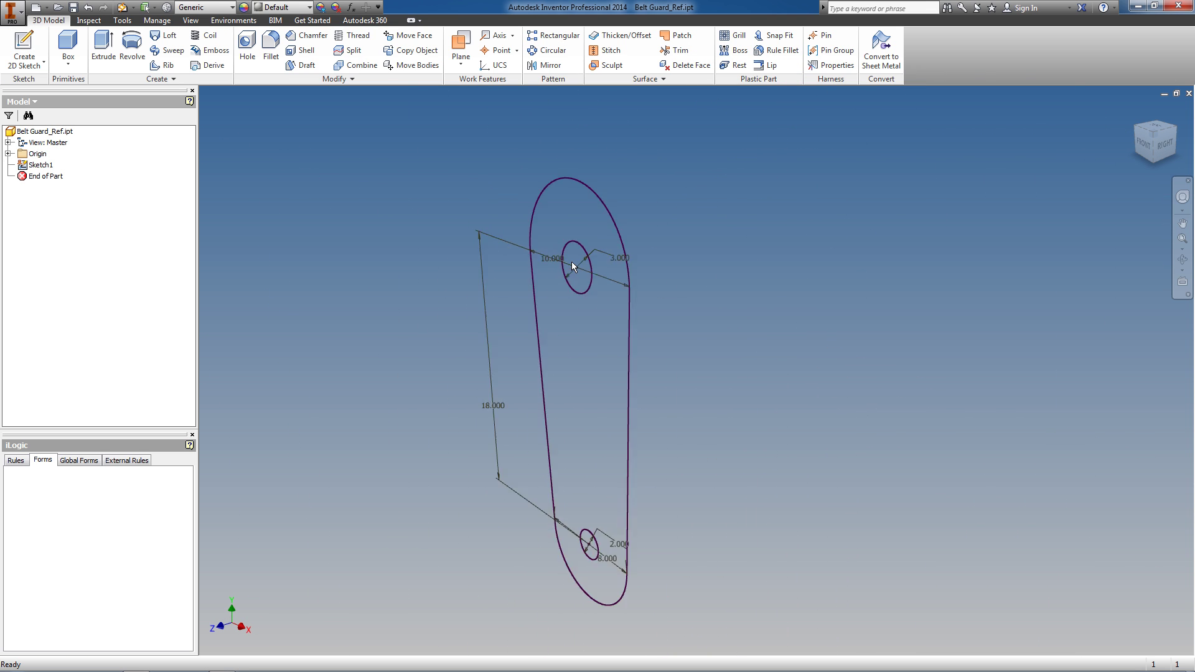
left_click(39, 166)
left_click(38, 165)
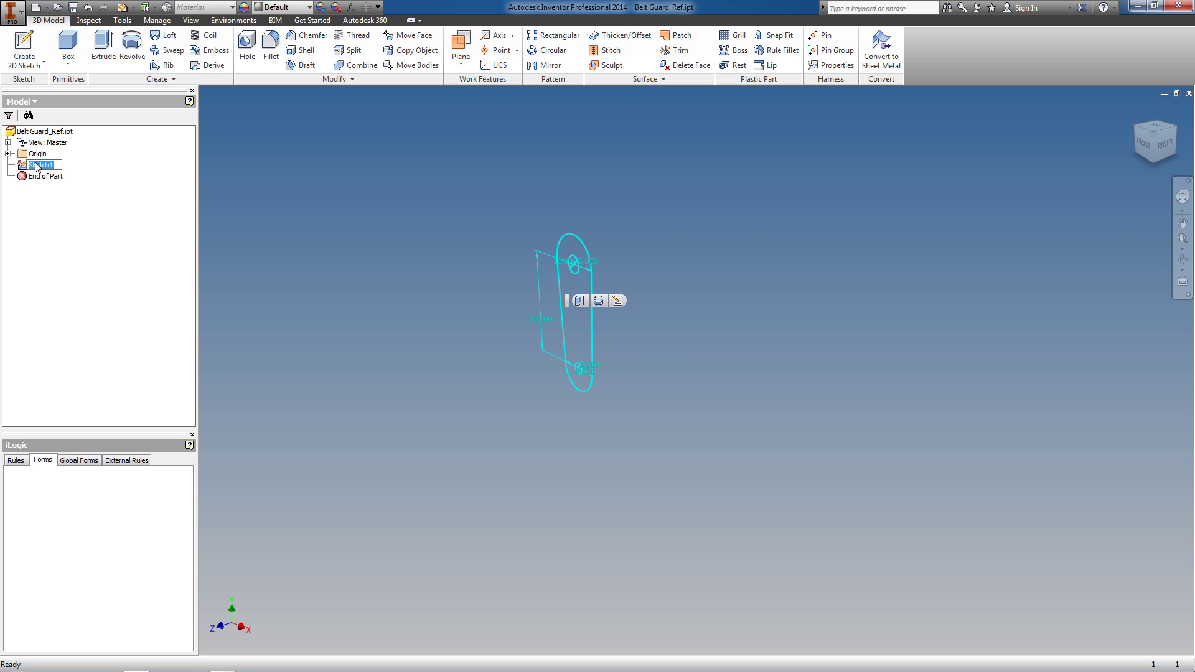
type("BP")
key("Return")
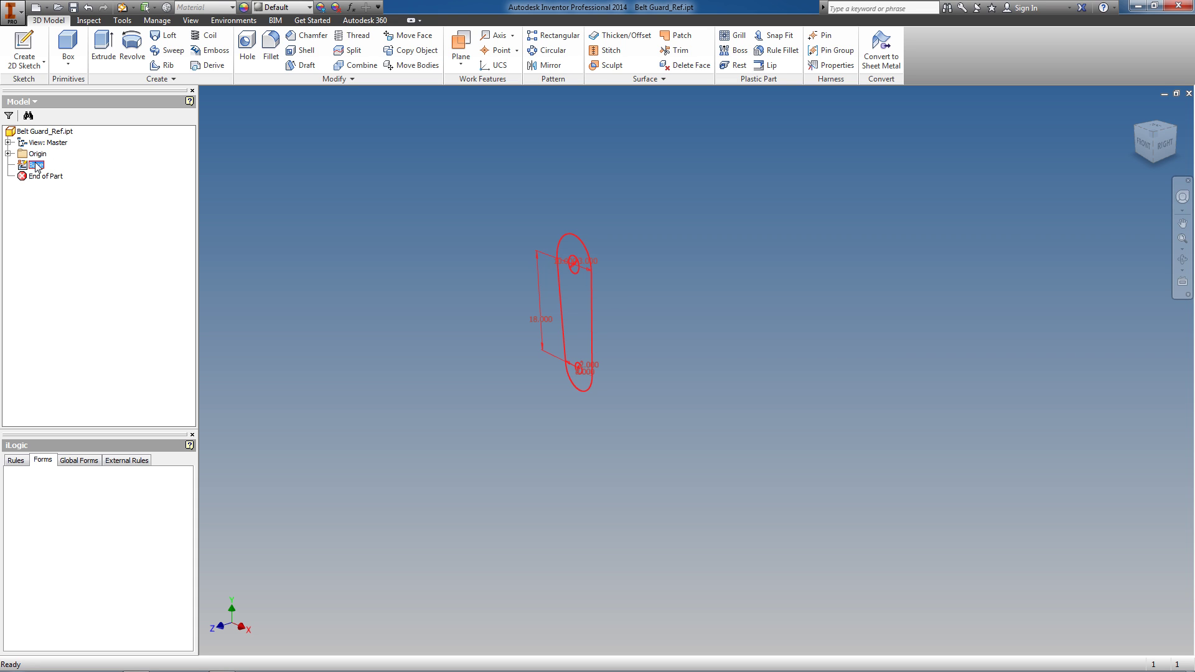
double_click(573, 265)
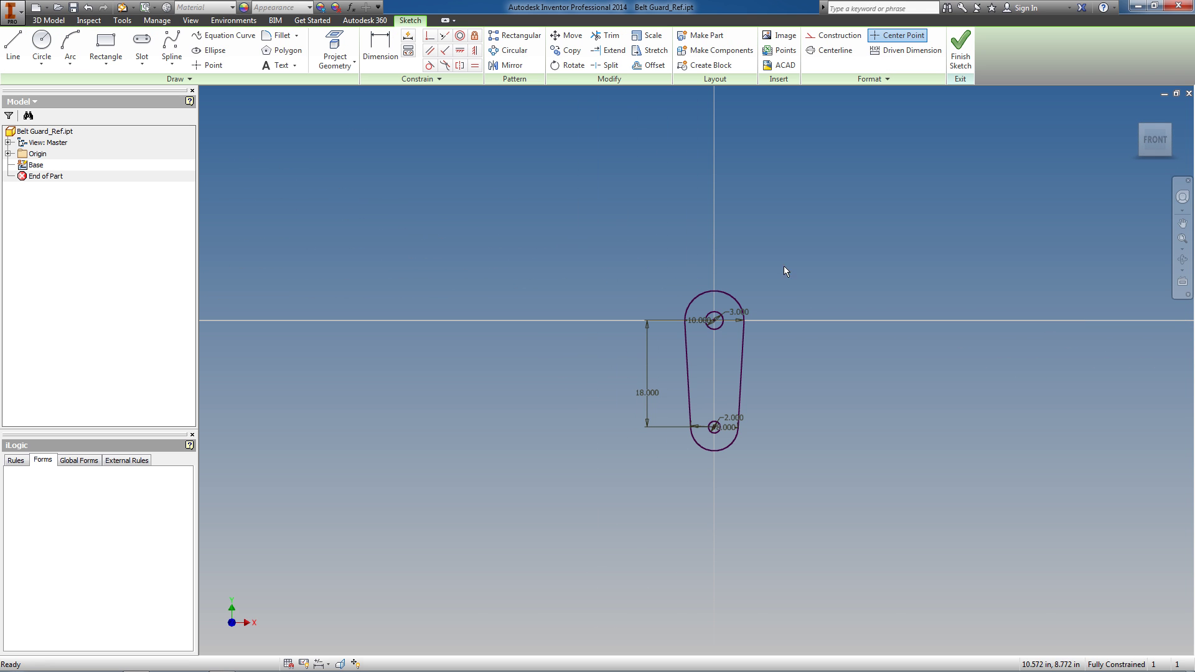
left_click(953, 51)
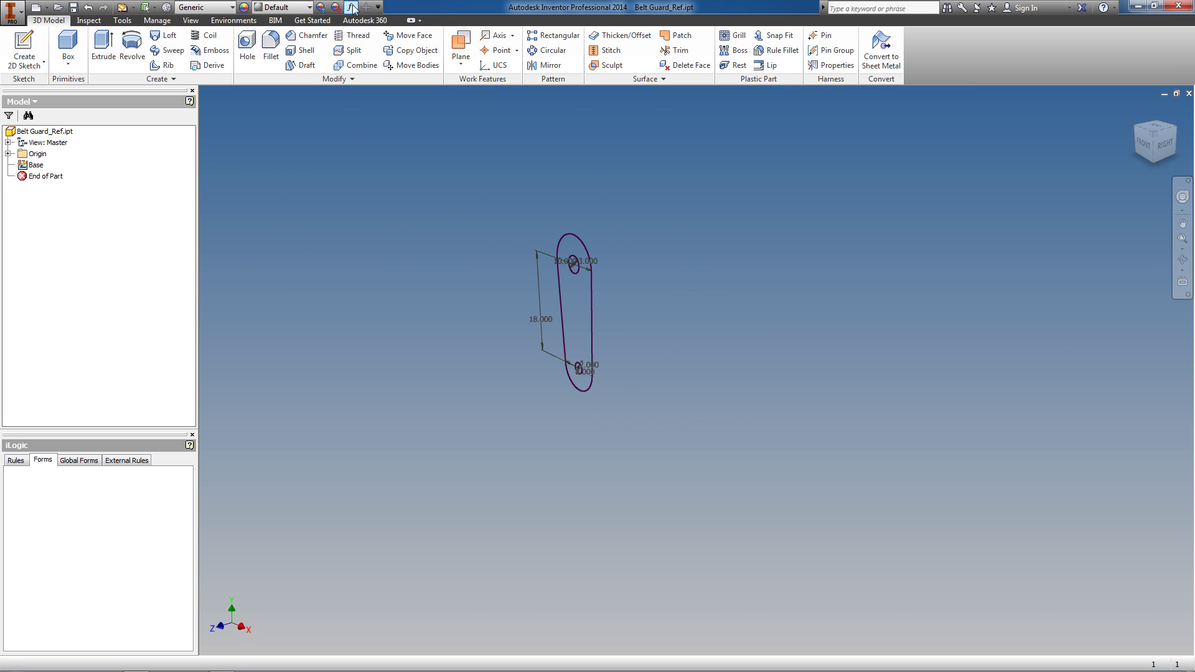
Step: Add a numeric user parameter named Thickness with a value of 0.1345 in
key("ctrl+shift+p")
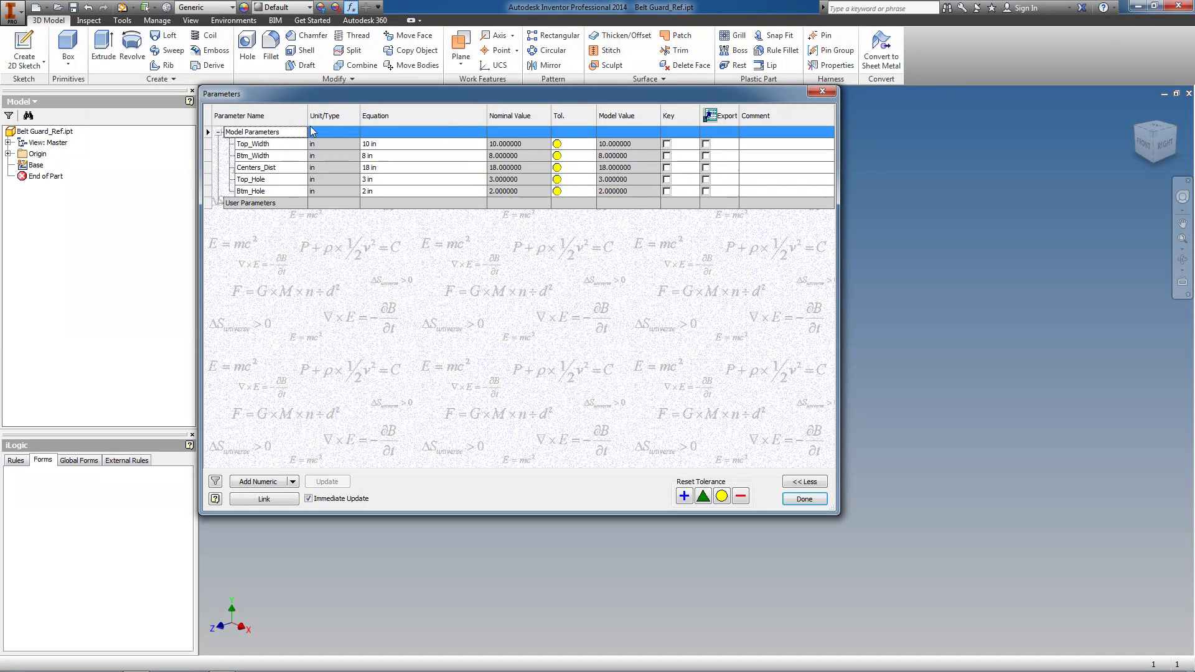
left_click(259, 482)
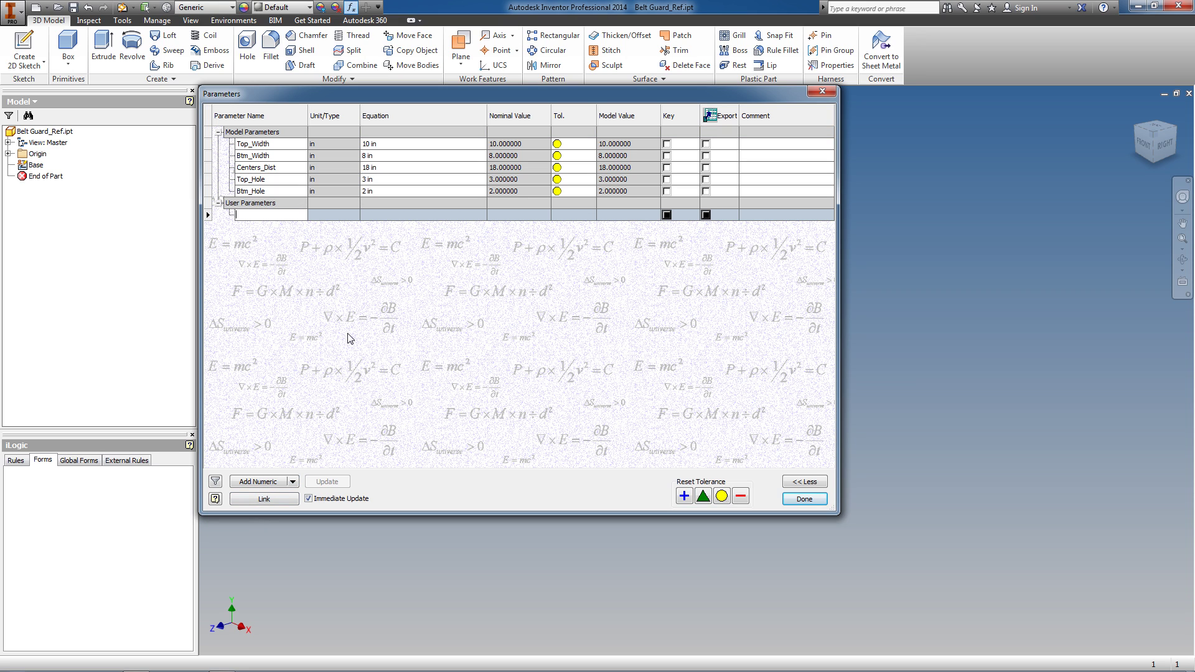
type("Thickness")
key("Return")
left_click(387, 215)
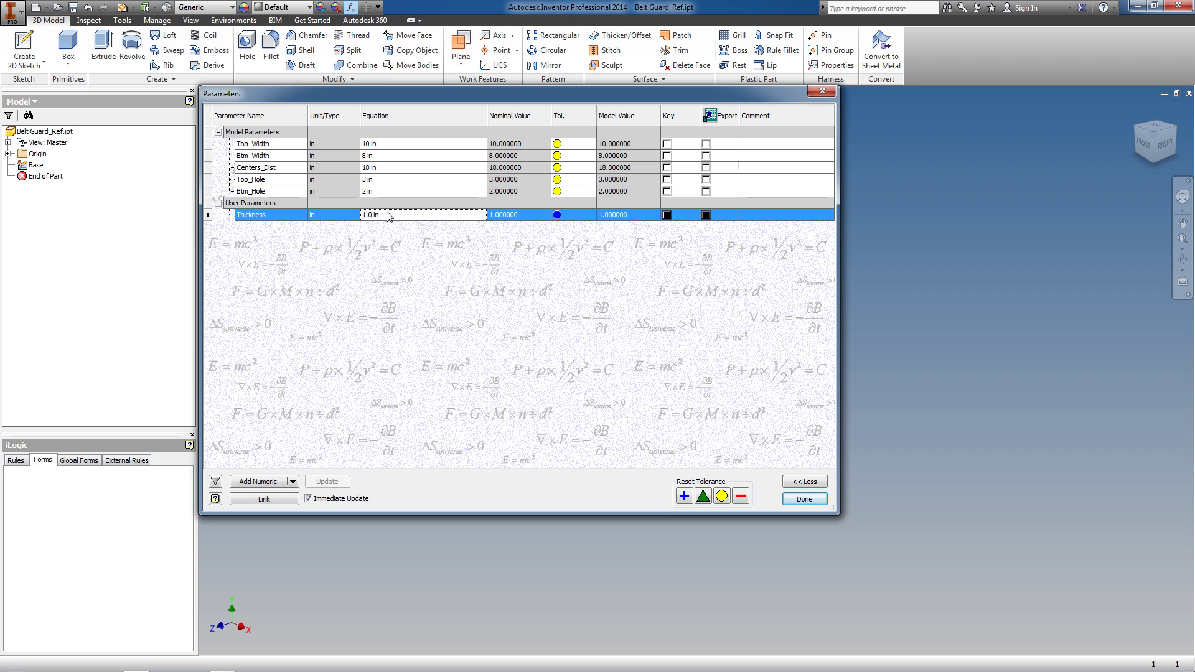
double_click(387, 215)
type(".1345")
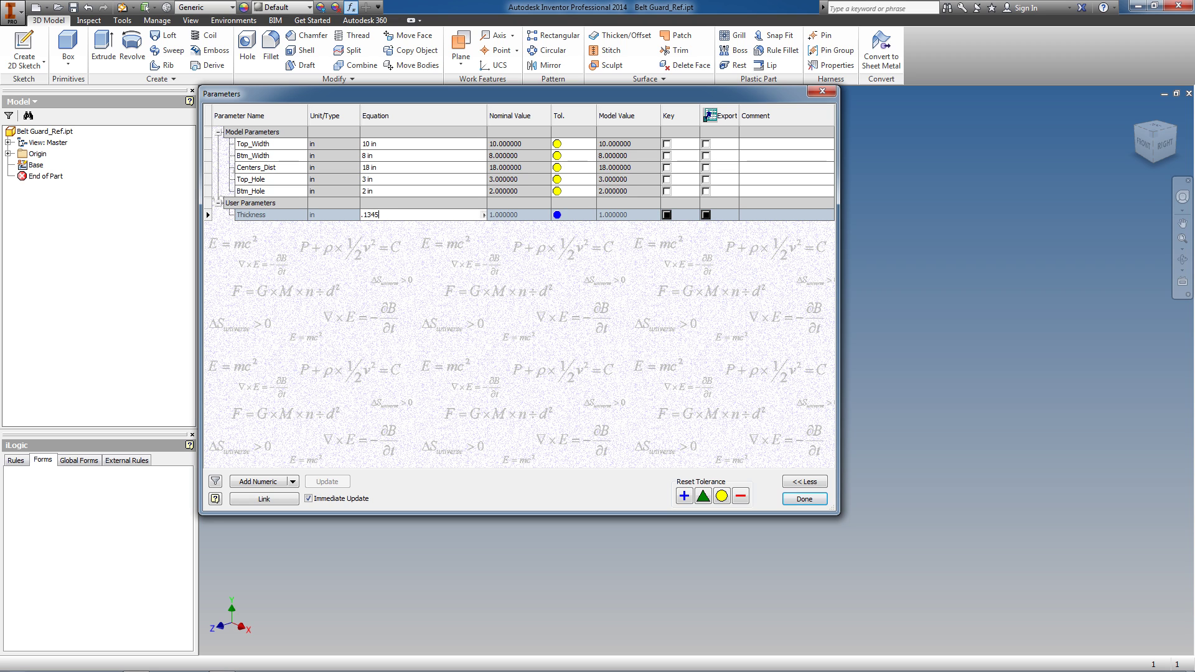
key("Return")
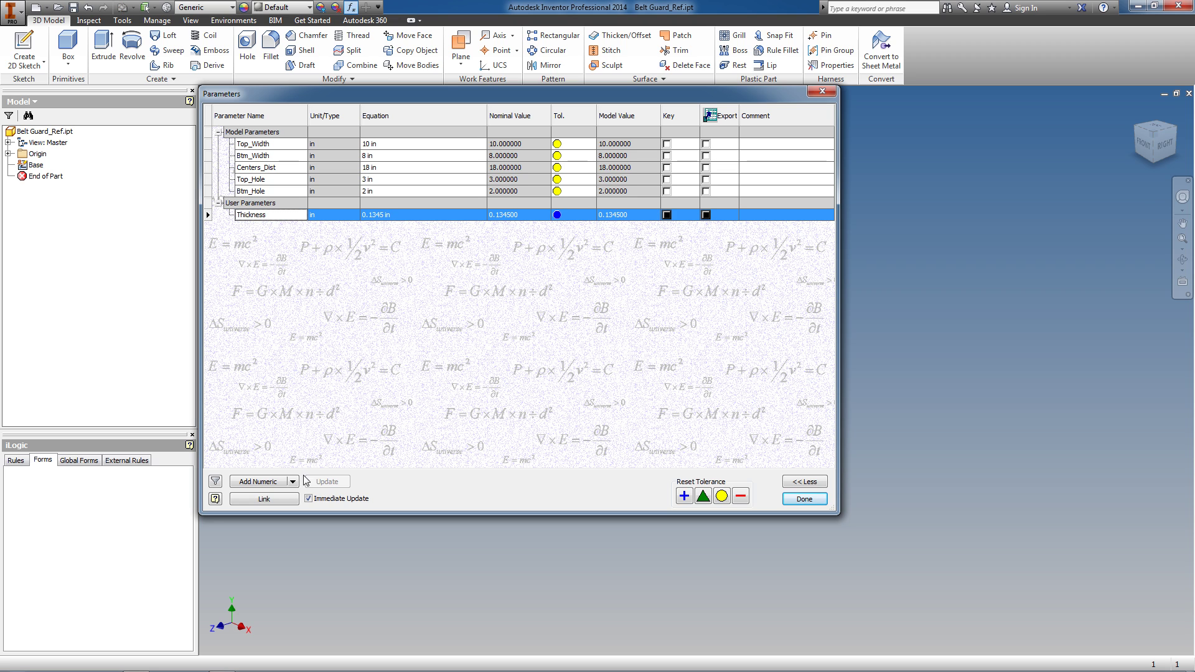
Step: Add a numeric user parameter named Guard_Depth with a value of 6 in and close the parameters
left_click(274, 482)
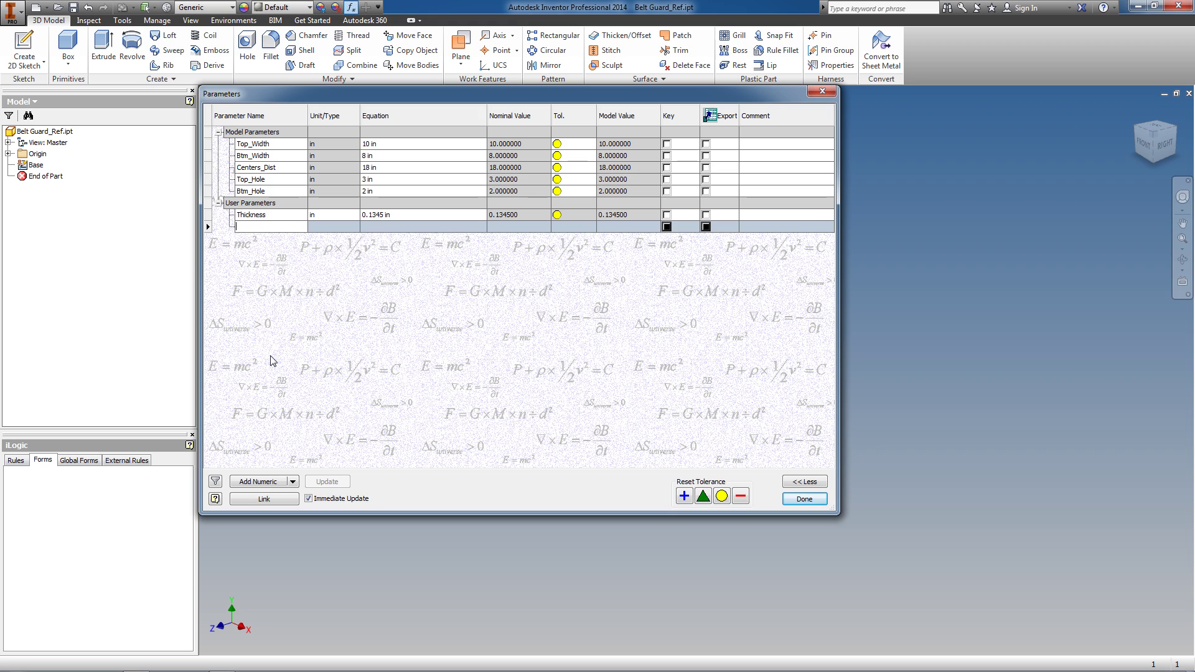
type("Be")
key("Return")
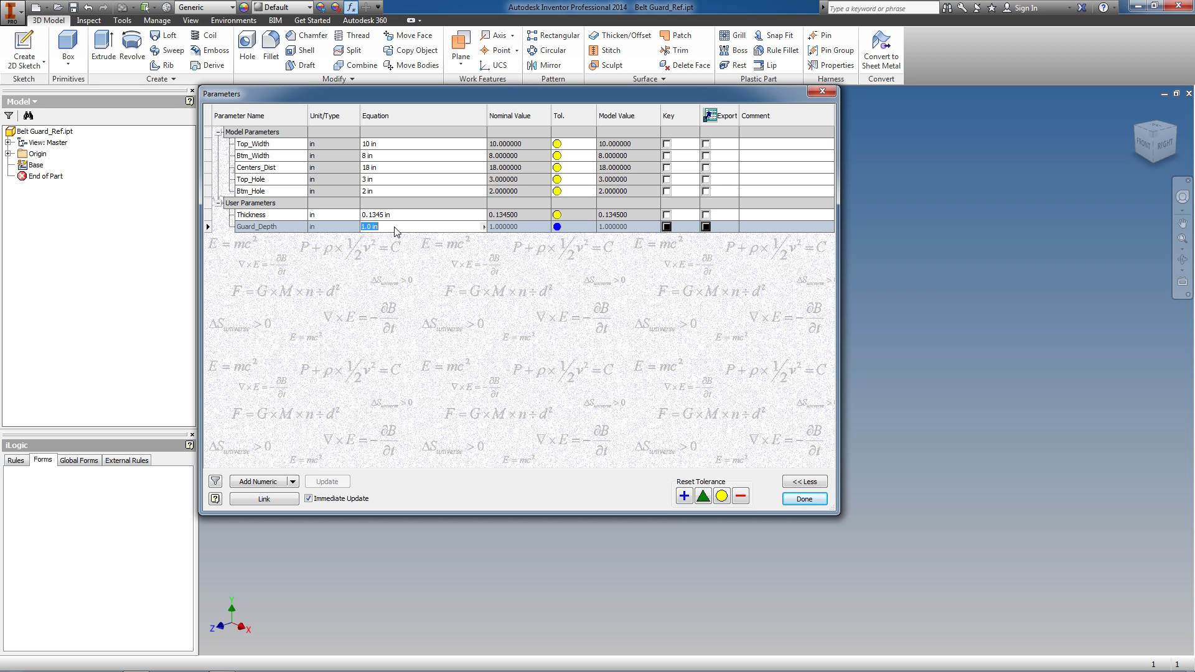
type("6")
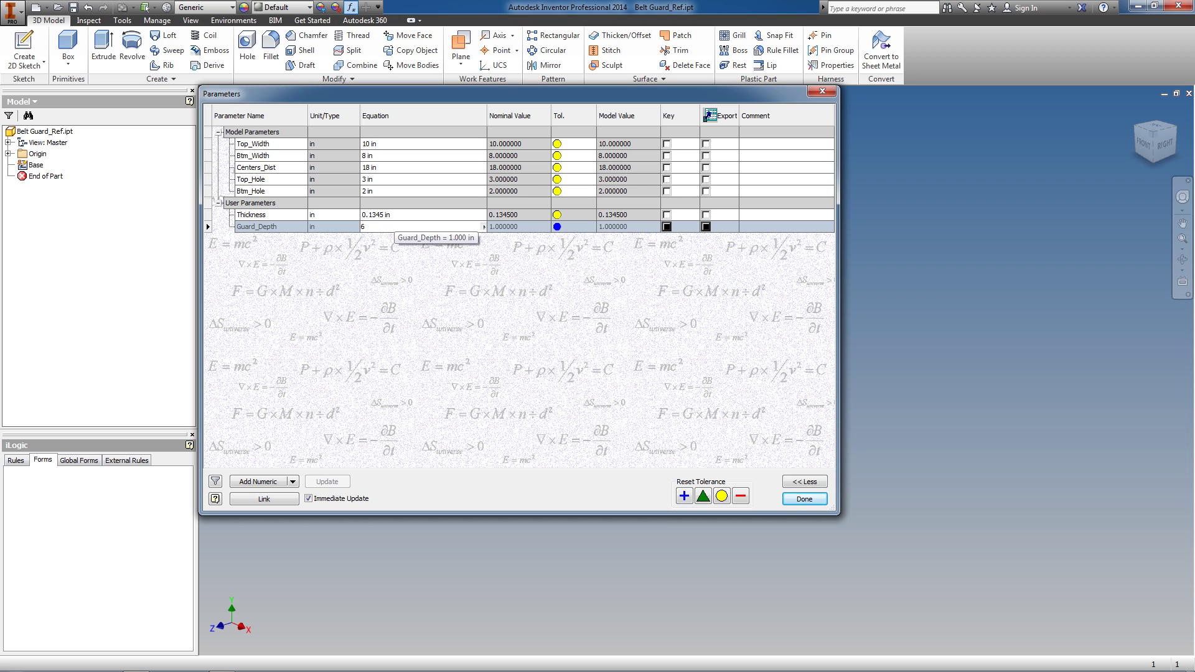
key("Return")
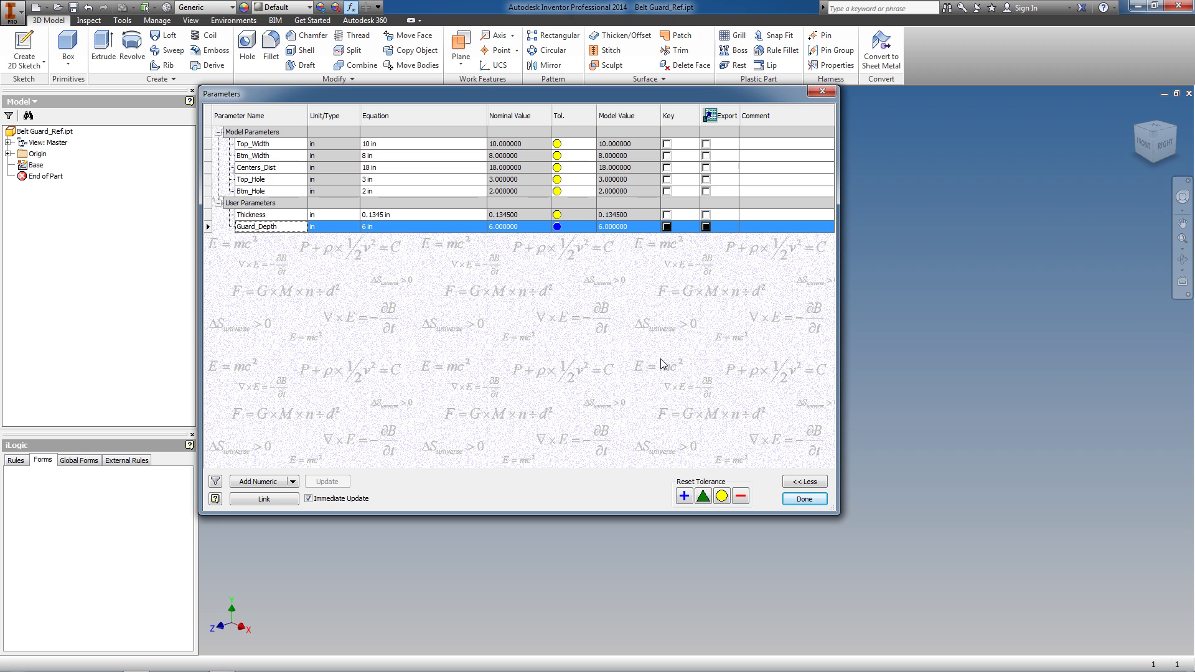
left_click(790, 501)
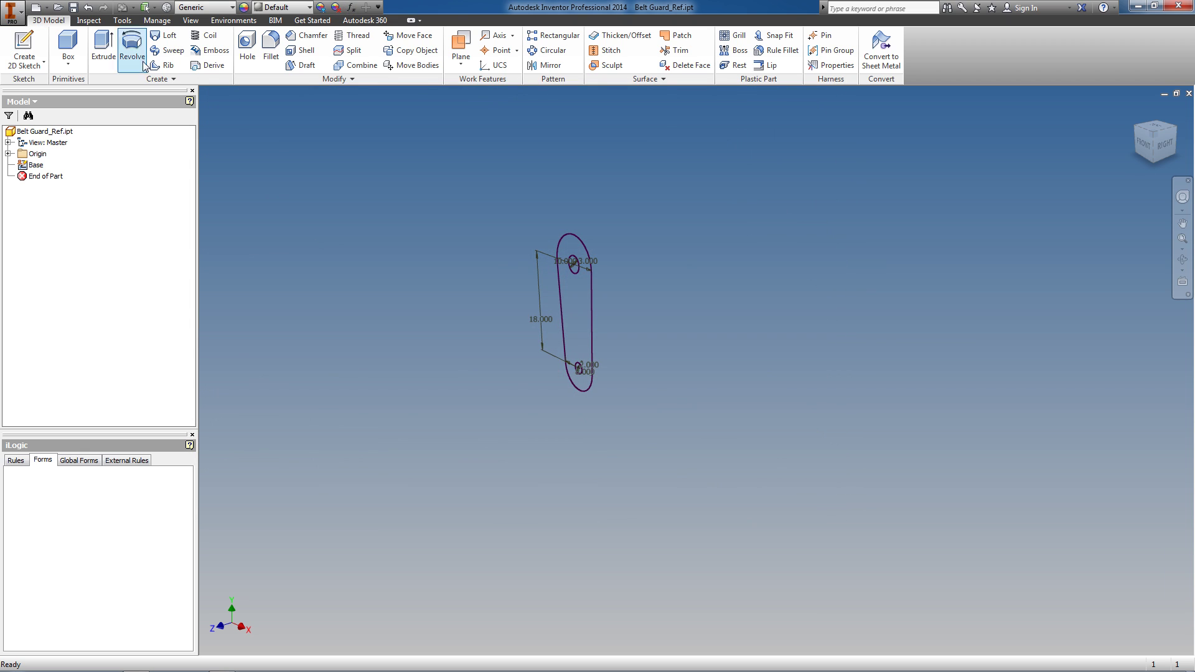
Step: Start a new sketch on the XY plane and project the outer belt guard outline from the Base sketch
left_click(24, 43)
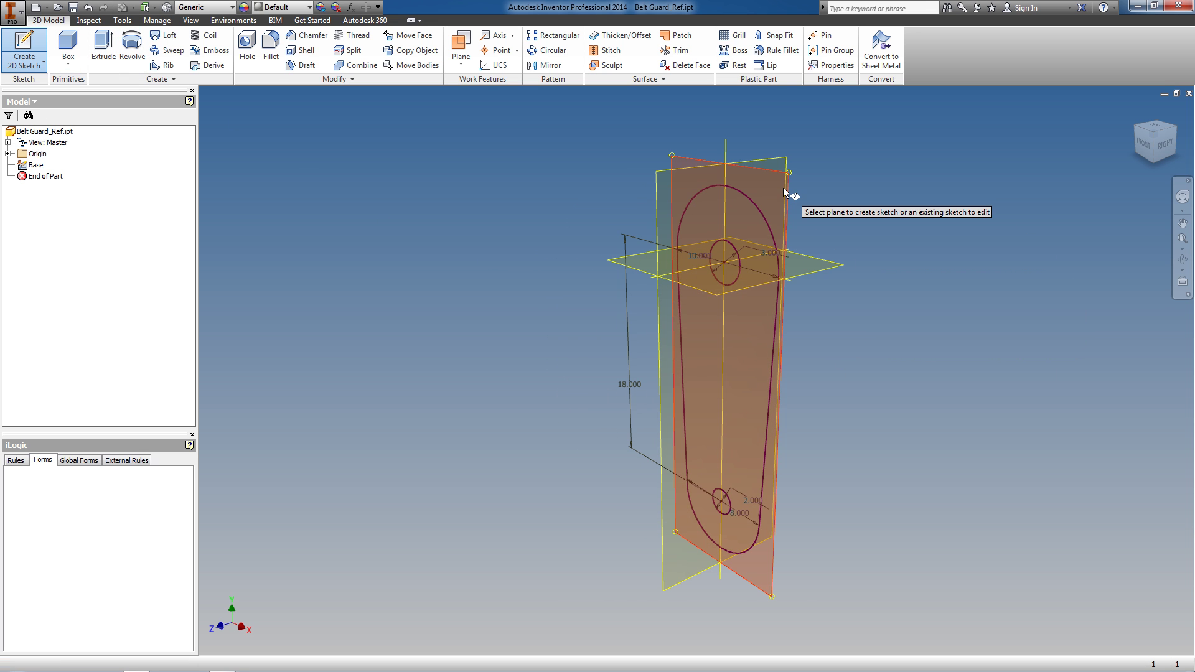
left_click(783, 188)
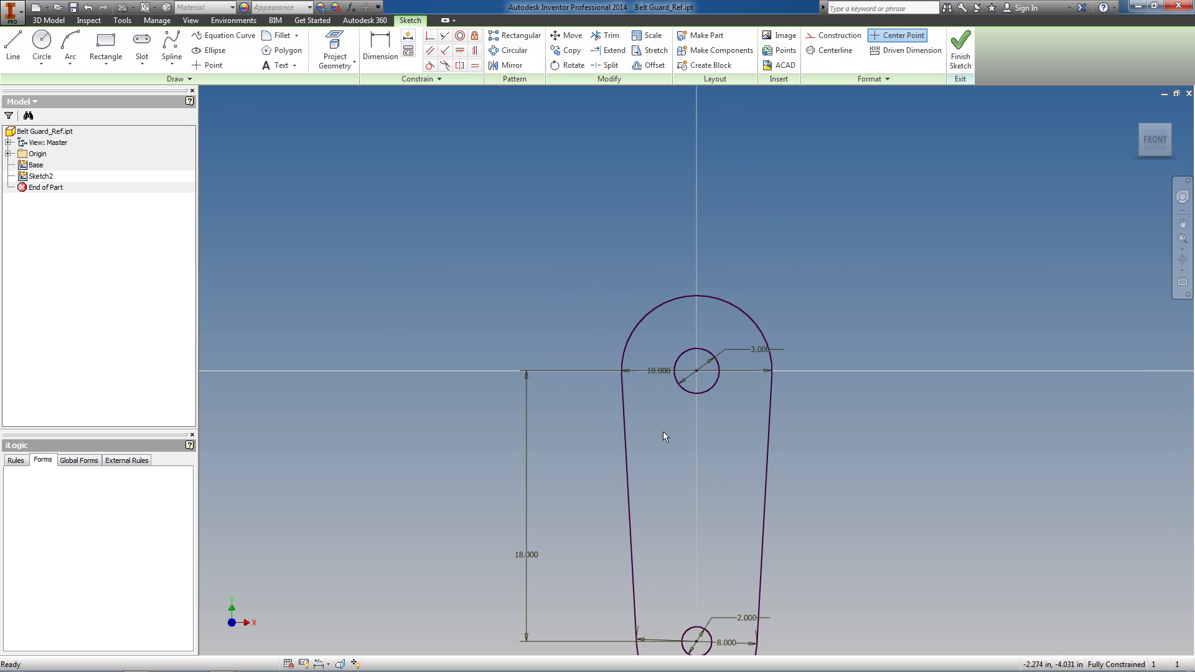
middle_click_drag(665, 435, 634, 306)
key("p")
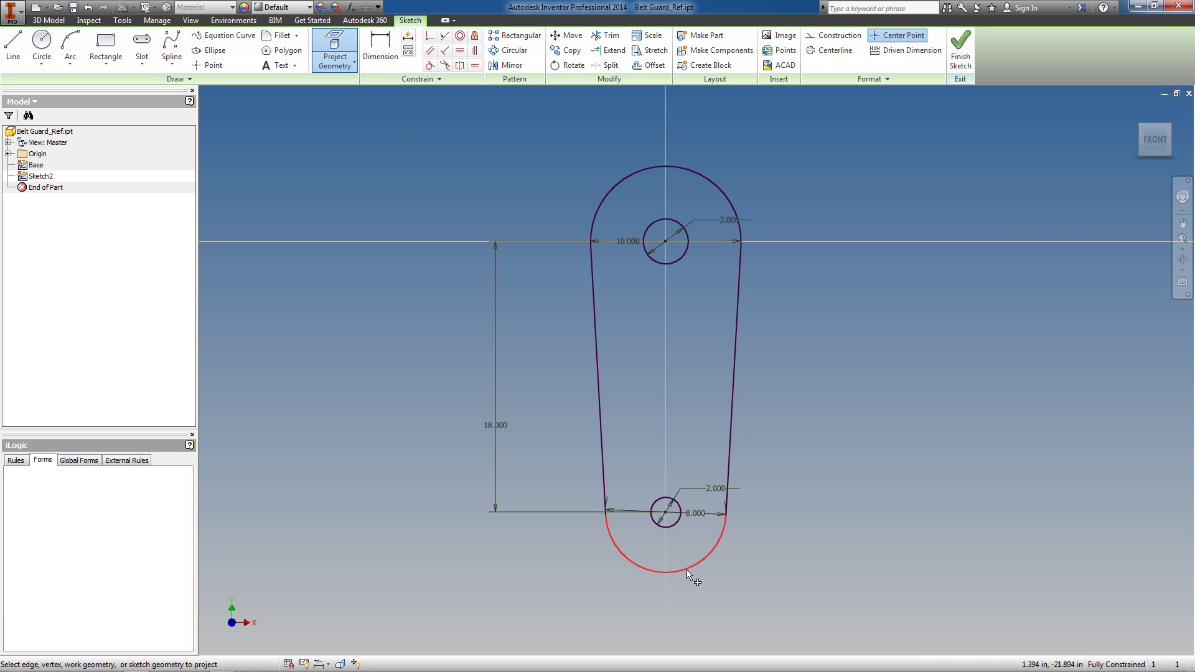
right_click(702, 395)
left_click(718, 401)
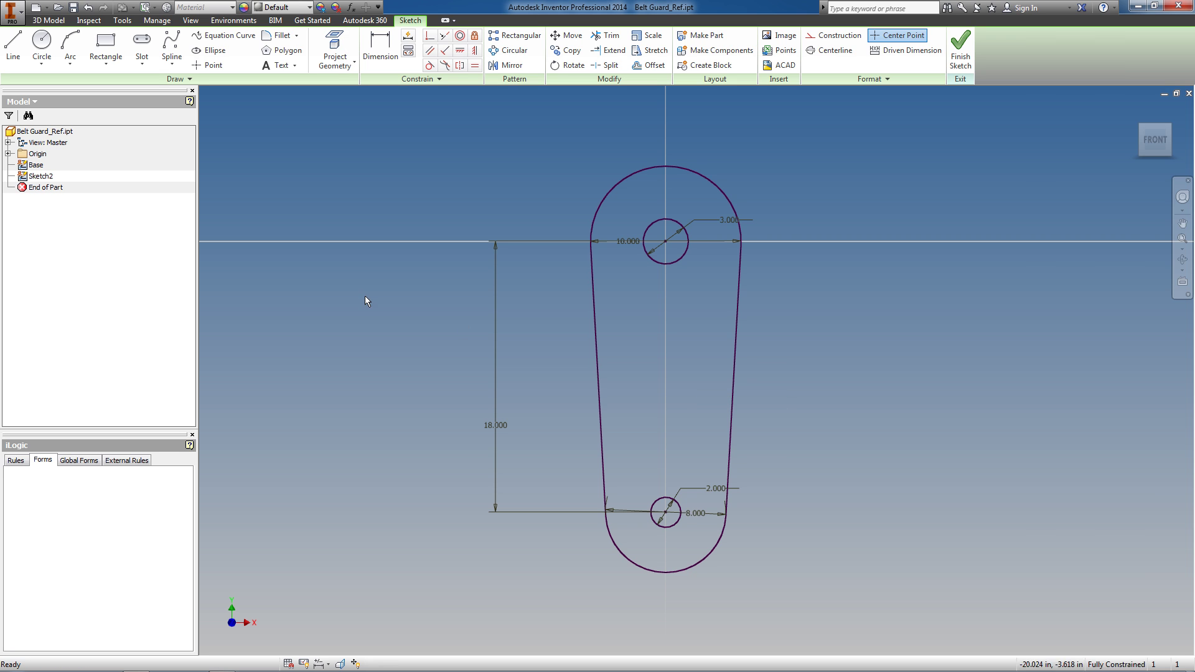
Step: Hide the Base sketch and convert the projected right side line to construction geometry
right_click(33, 165)
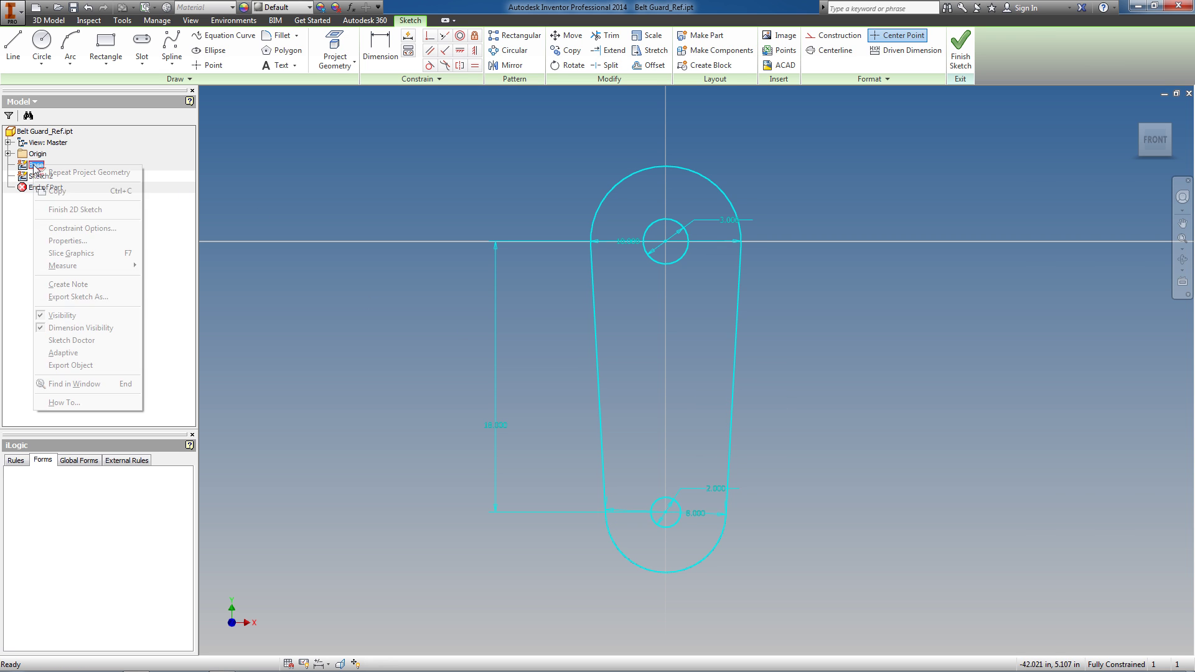
left_click(61, 316)
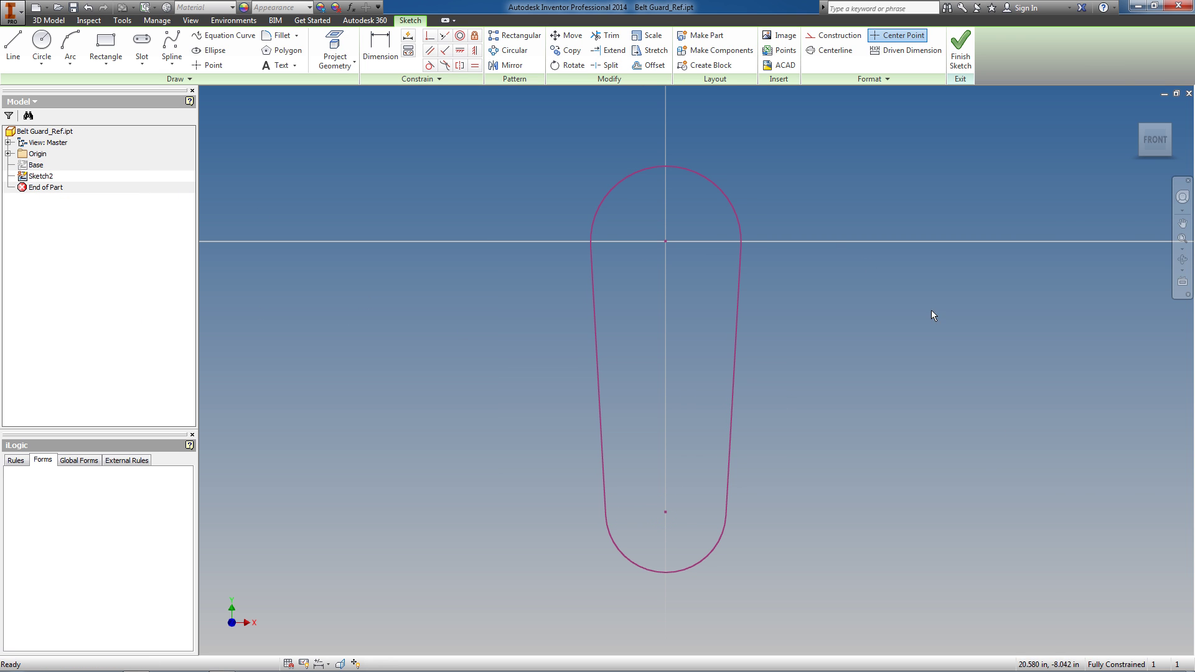
left_click_drag(803, 292, 706, 318)
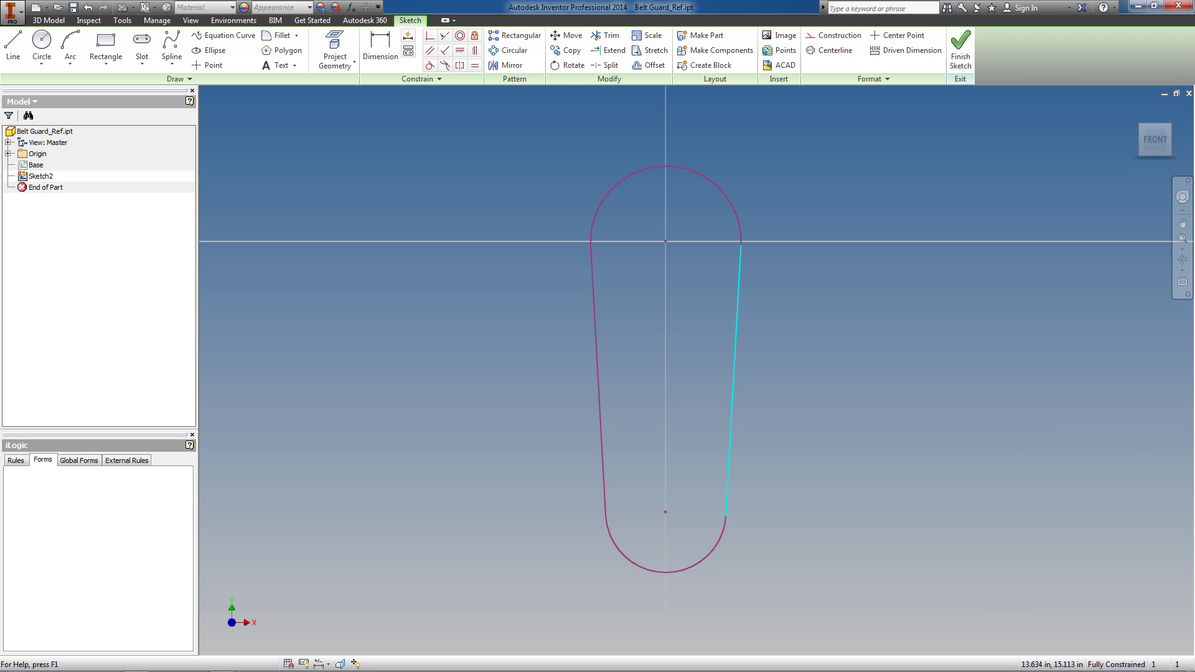
left_click(838, 39)
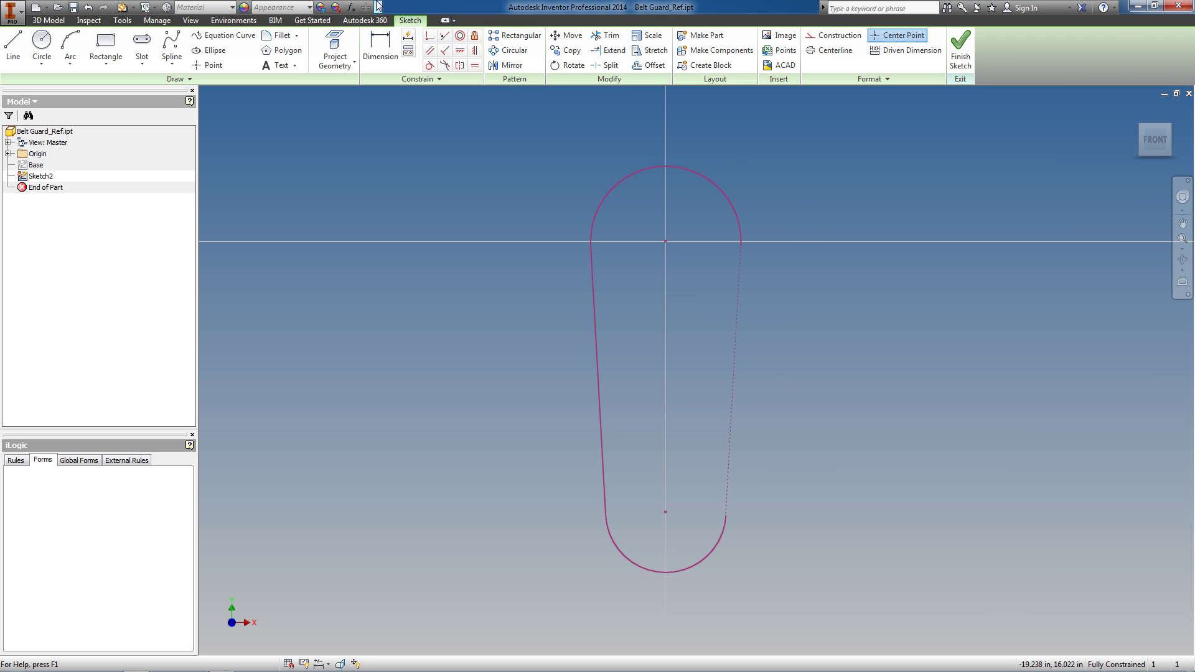
Step: Draw a line over the right construction line, from the upper arc's endpoint to the lower arc's endpoint
left_click(13, 50)
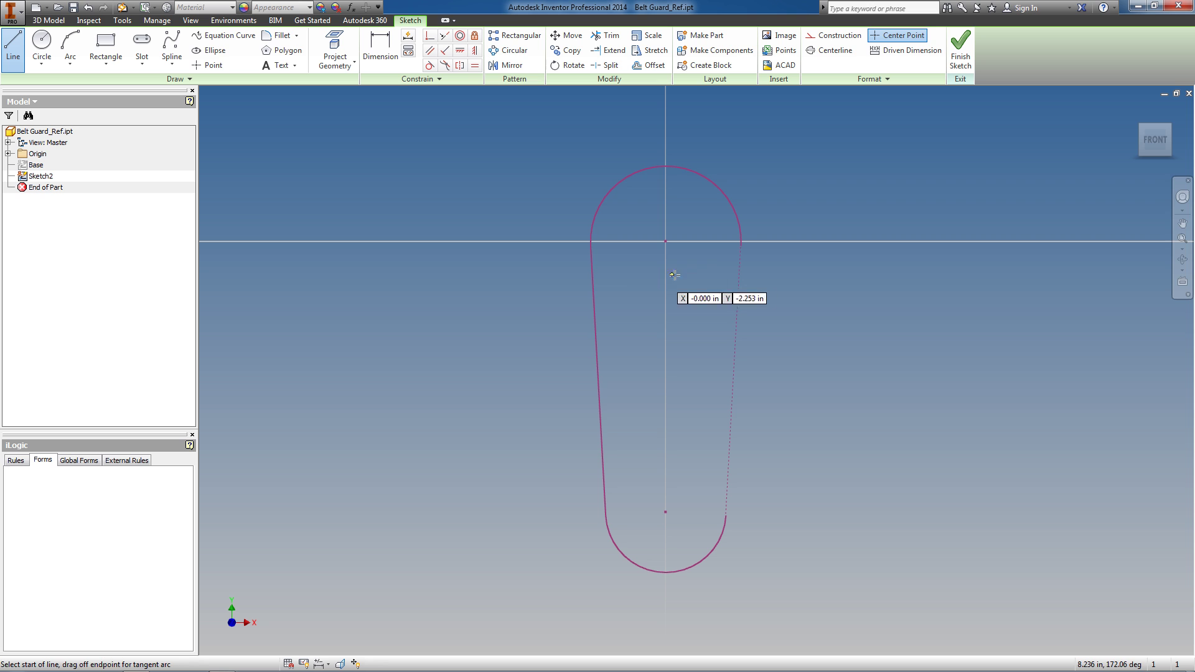
left_click(742, 240)
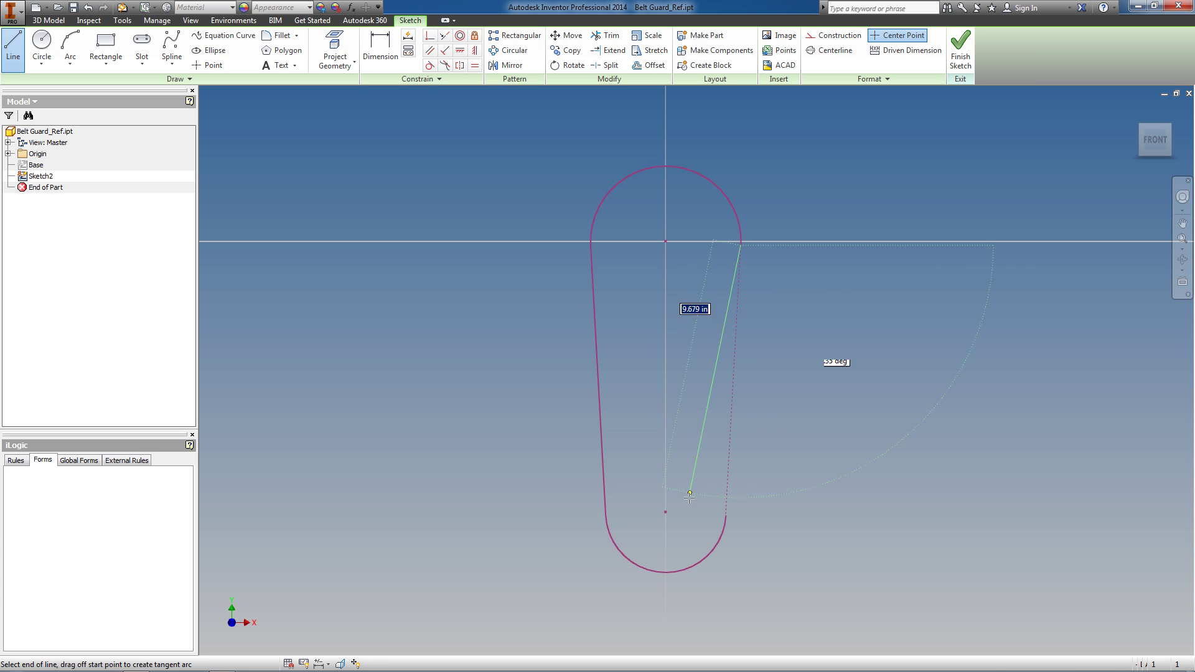
left_click(726, 514)
key("Escape")
Step: Draw a circle centred on the midpoint of the new right line with its diameter set as rip=1/16
scroll(717, 385, "up", 3)
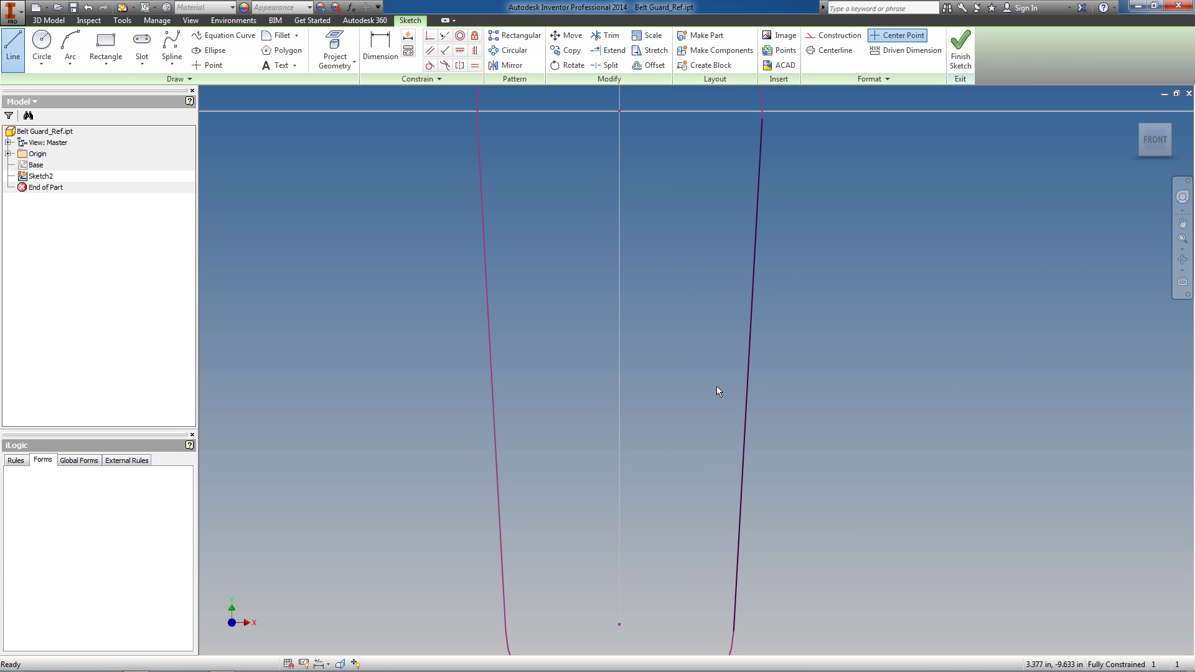
left_click(42, 46)
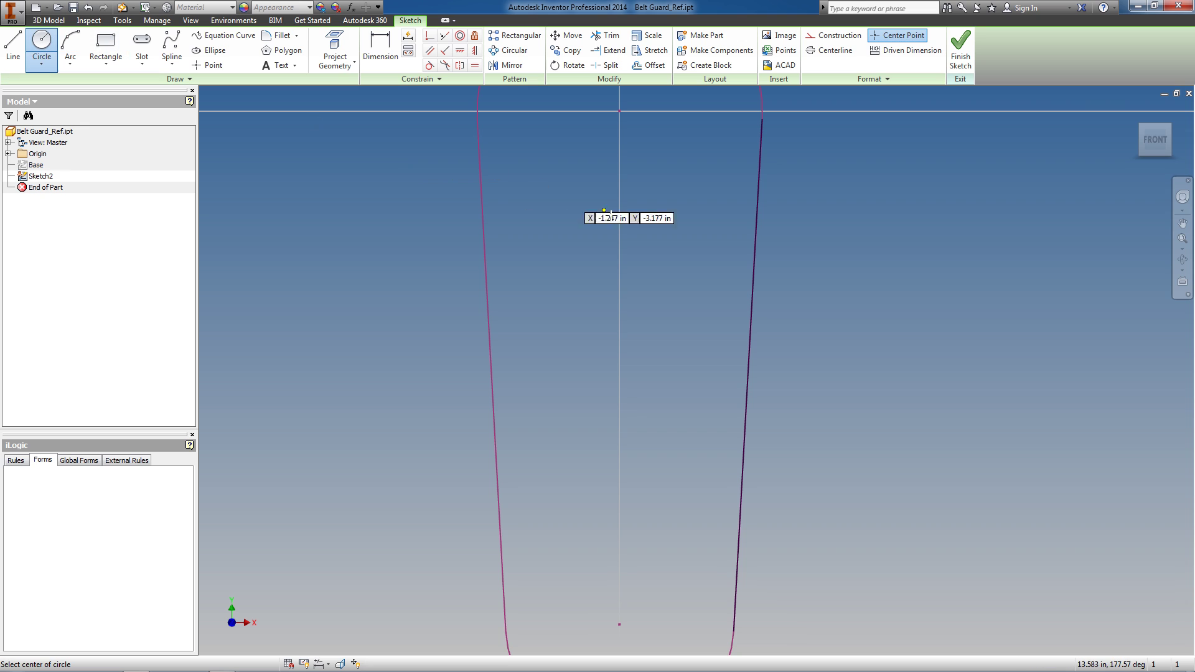
left_click(749, 375)
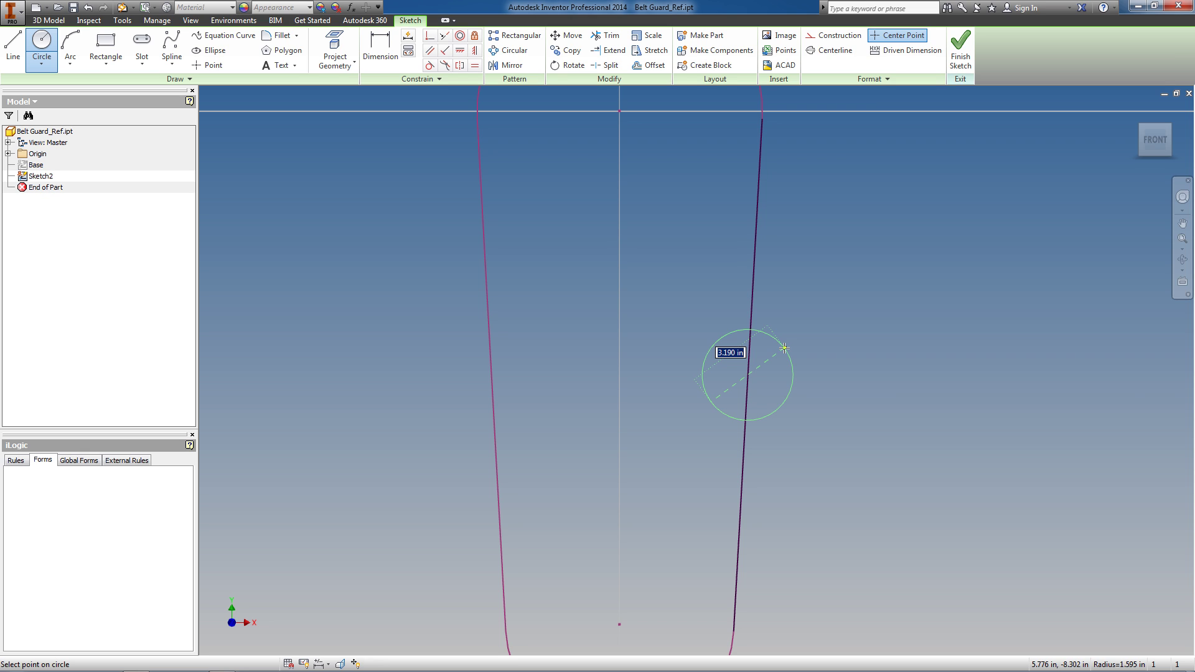
type("ri")
type("p=1/16")
key("Return")
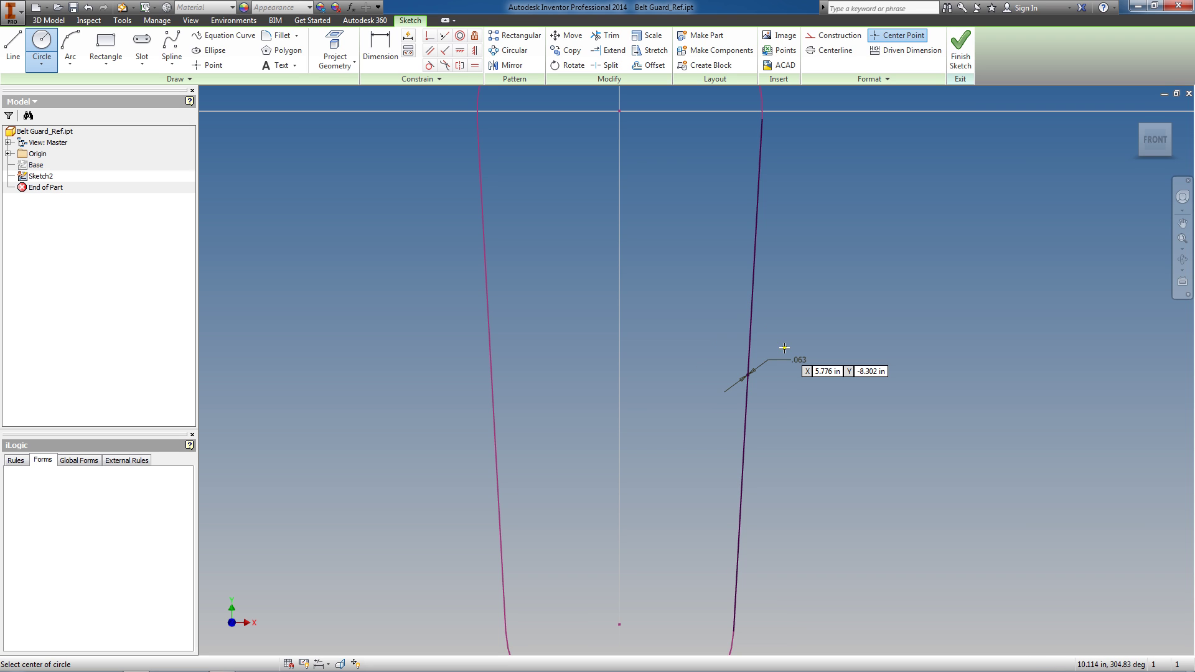
Step: Trim the portion of the right side line that lies inside the small rip circle
scroll(750, 374, "down", 5)
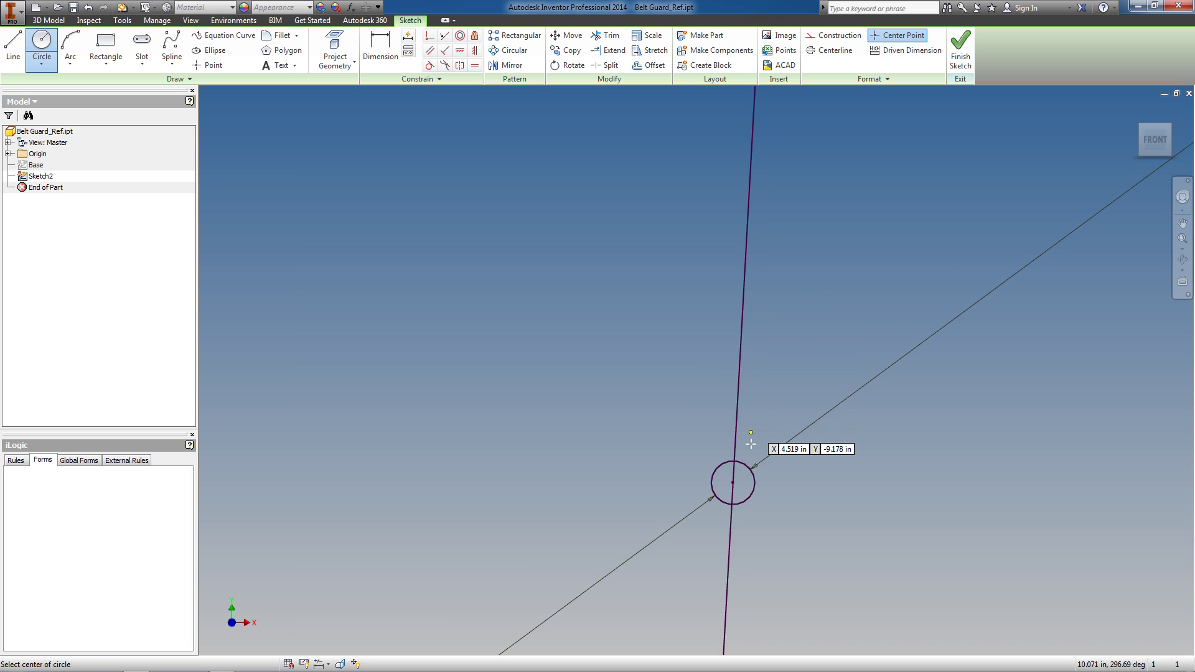
key("Escape")
left_click(733, 496)
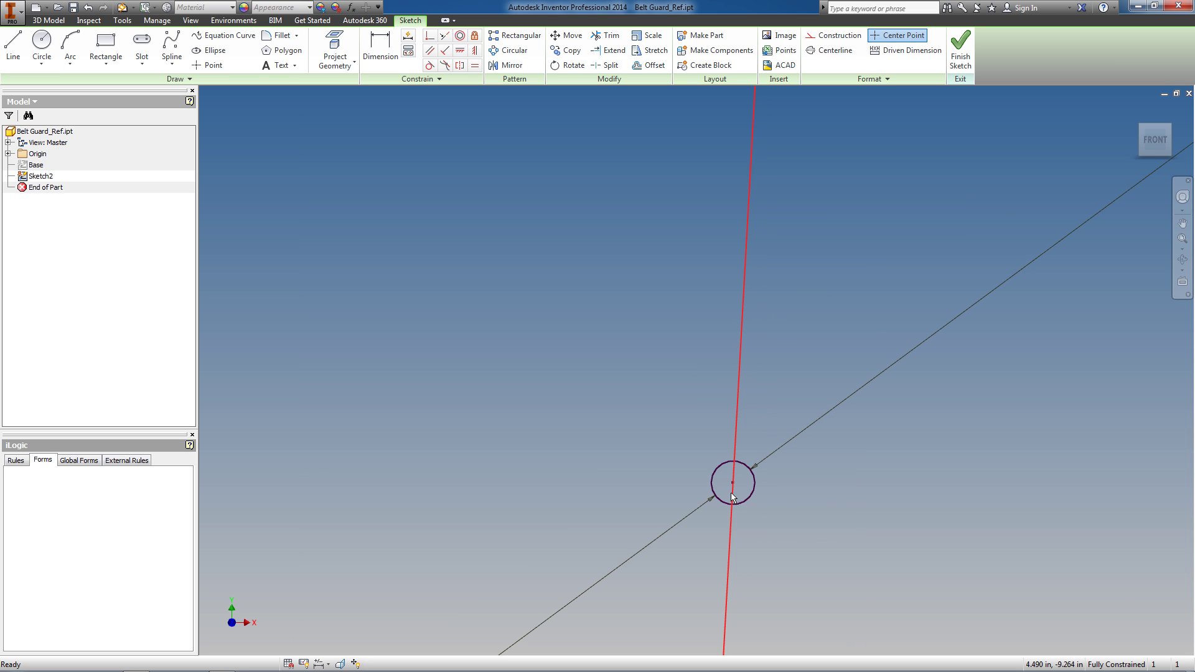
key("x")
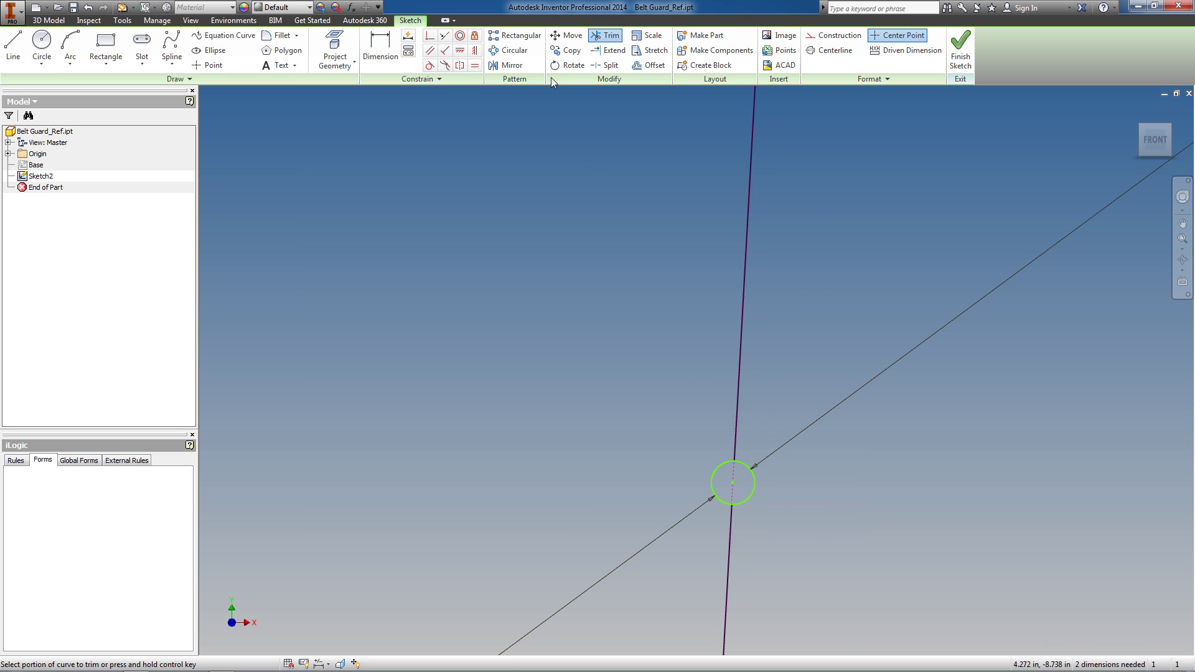
Step: Apply a coincident constraint between the rip circle's centre and the midpoint of the construction line
left_click(429, 36)
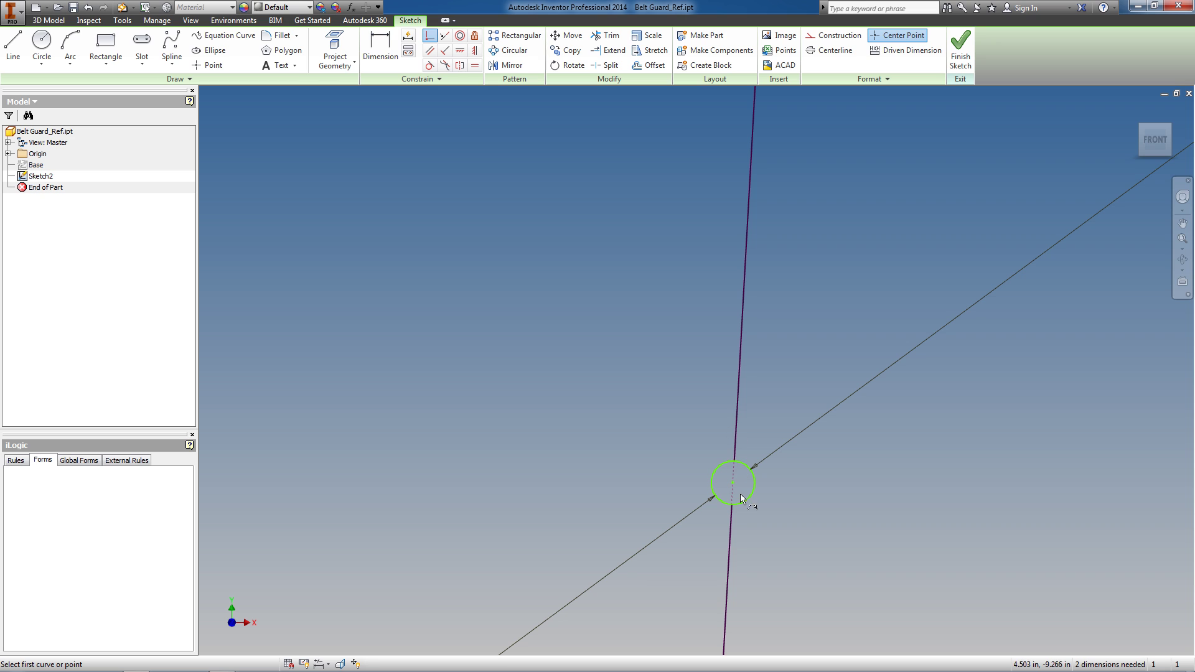
left_click(732, 484)
left_click(733, 479)
left_click(733, 482)
left_click(734, 481)
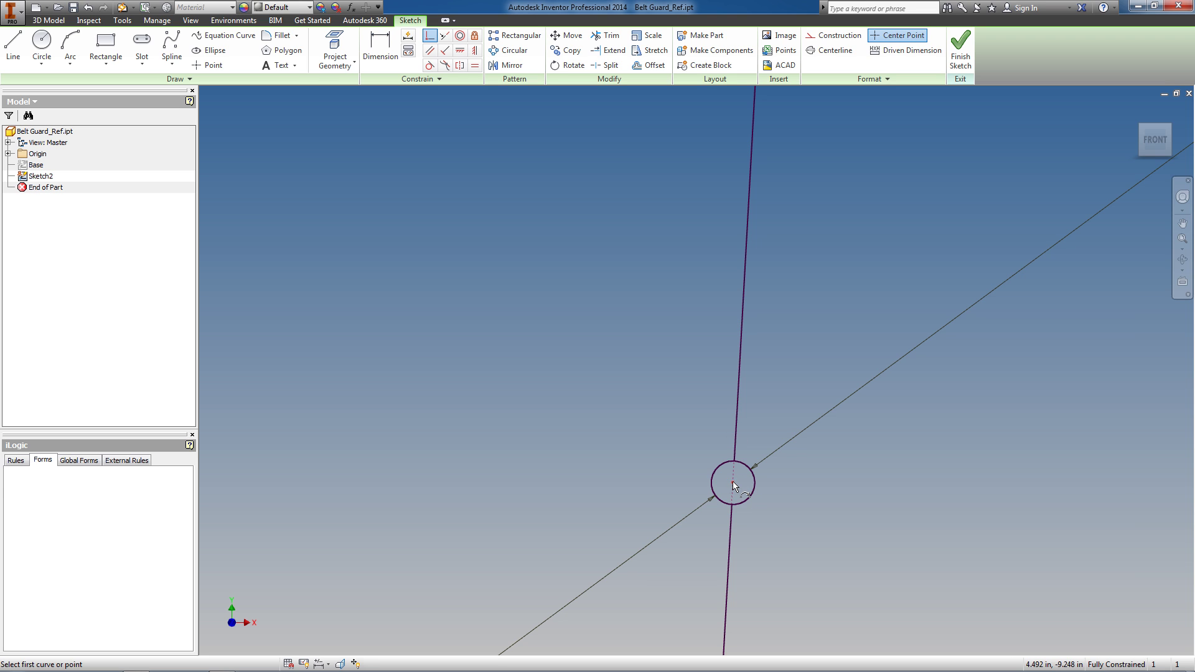
Step: Convert the rip circle to construction geometry and finish the sketch
key("Escape")
left_click(746, 467)
left_click(834, 36)
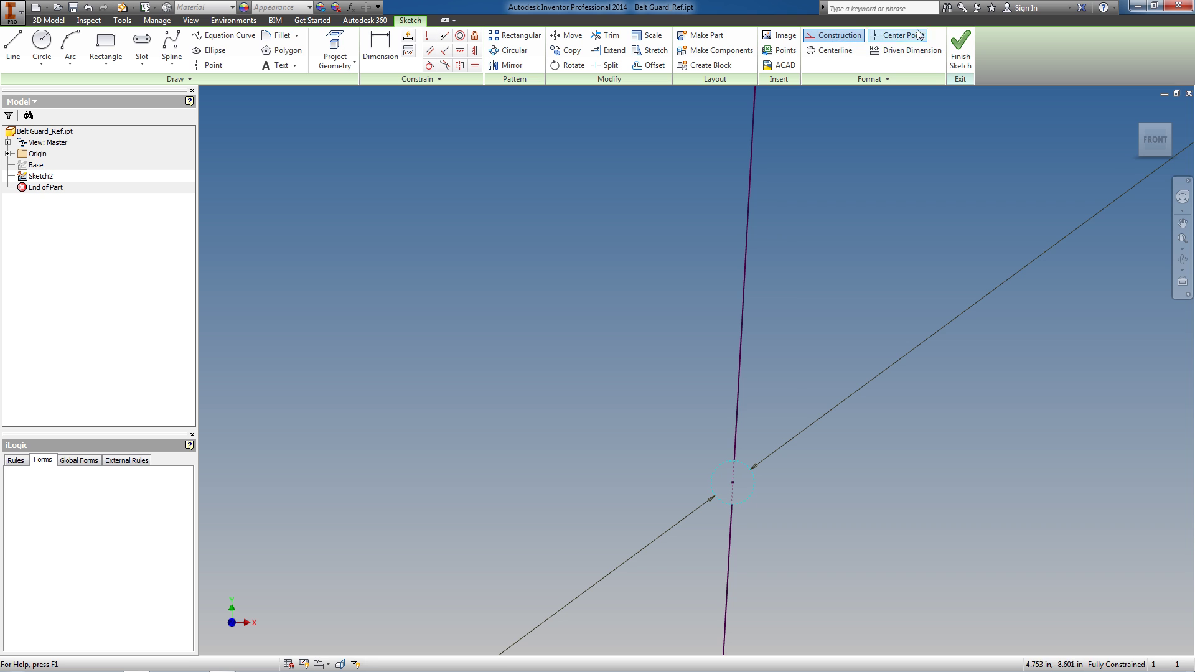
left_click(960, 49)
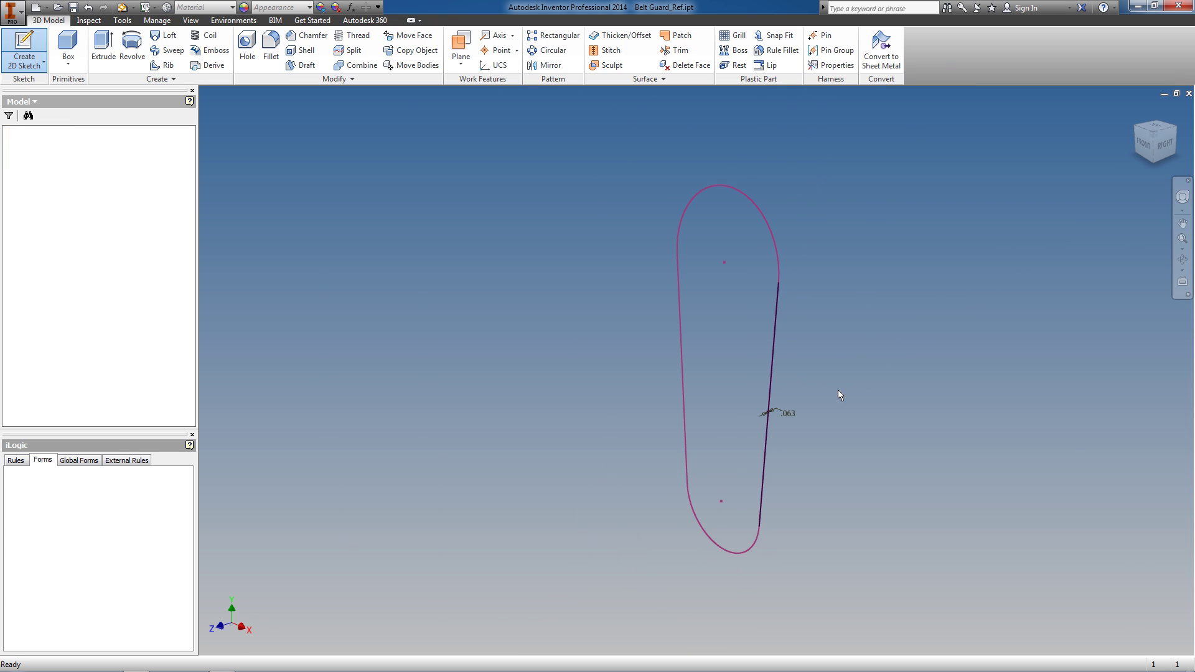
Step: Rename the second sketch as Side
left_click(37, 176)
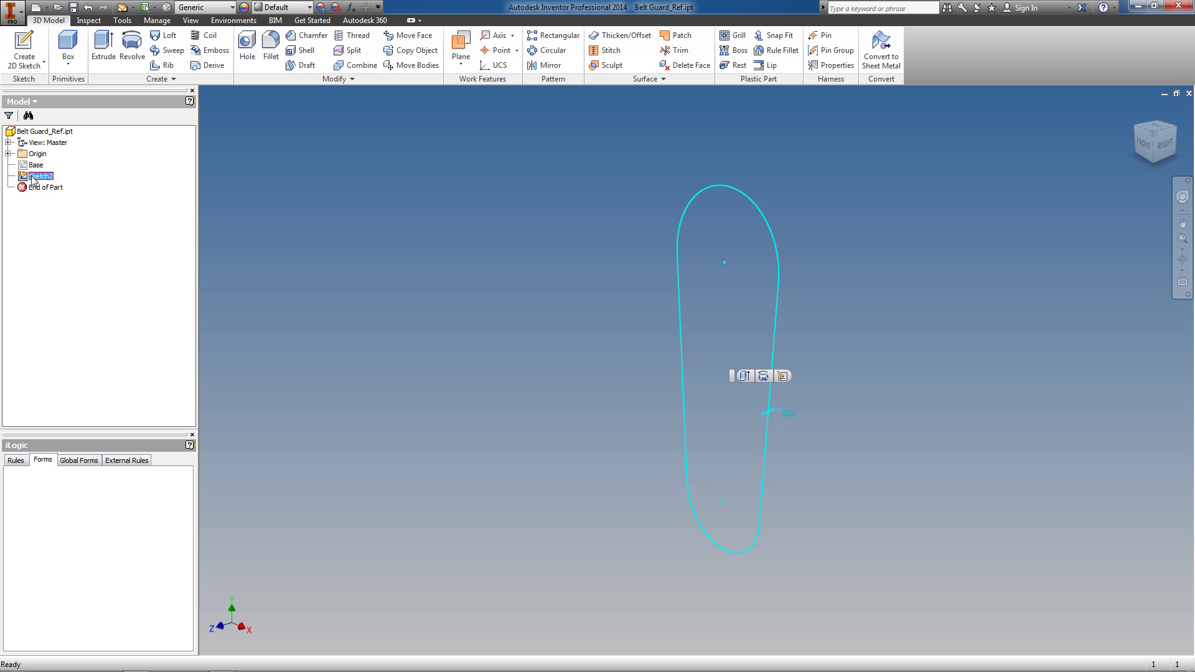
left_click(36, 177)
type("Side")
key("Return")
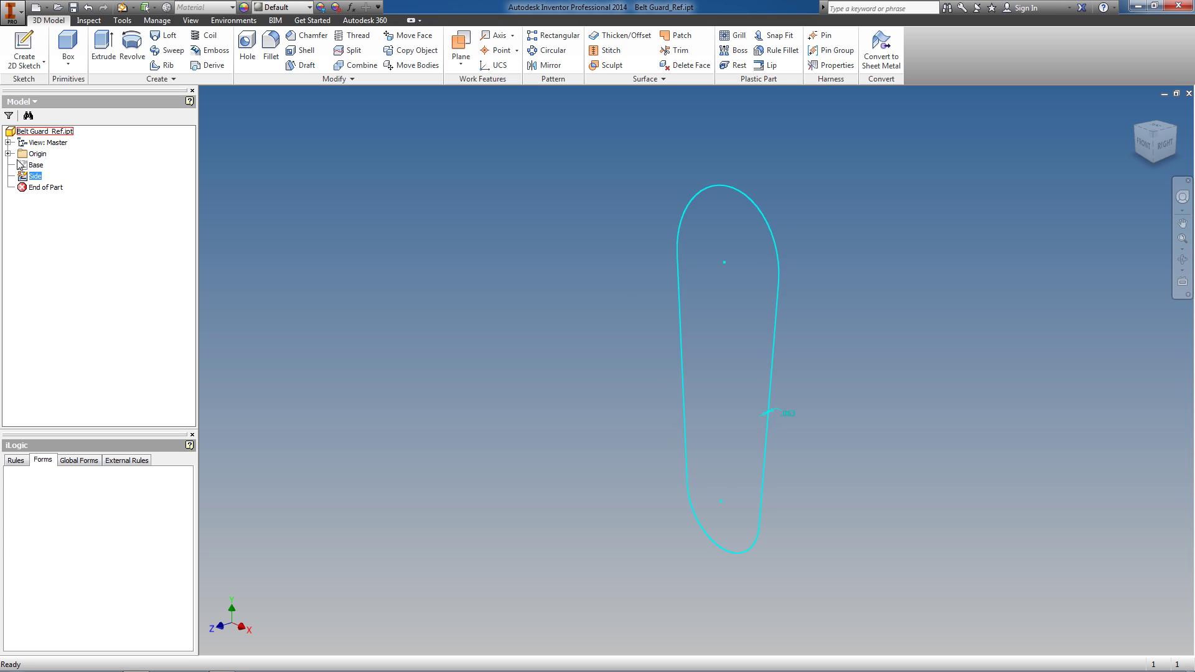
Step: Make the Base sketch visible and hide the Side sketch
right_click(31, 165)
left_click(58, 327)
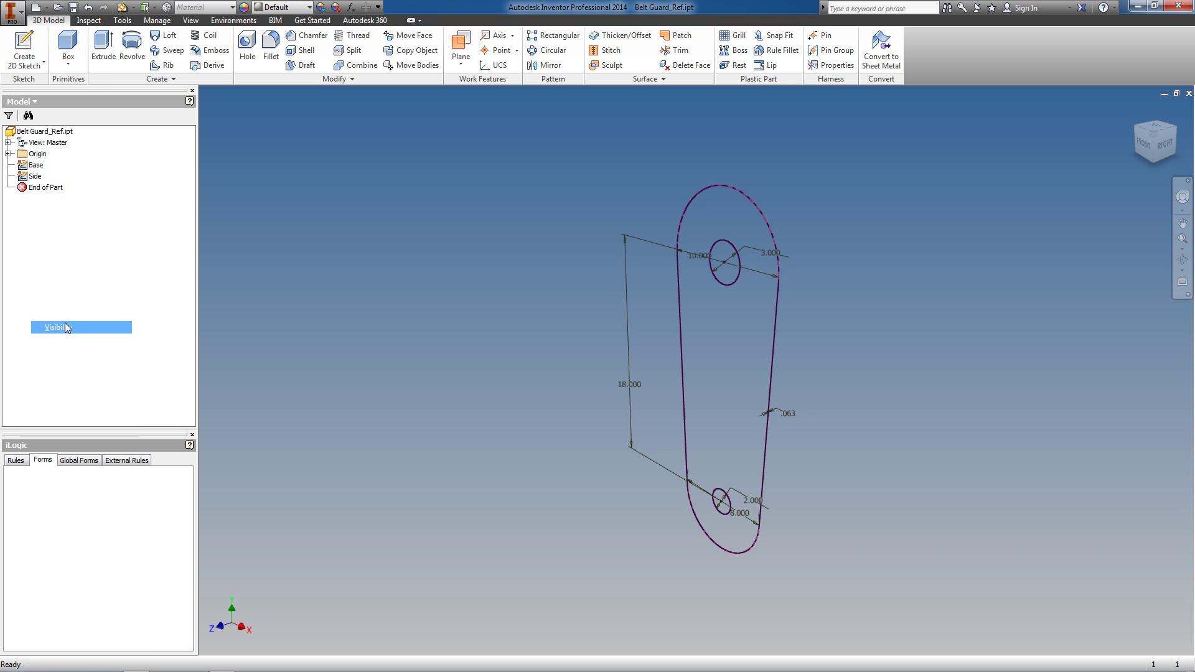
right_click(29, 175)
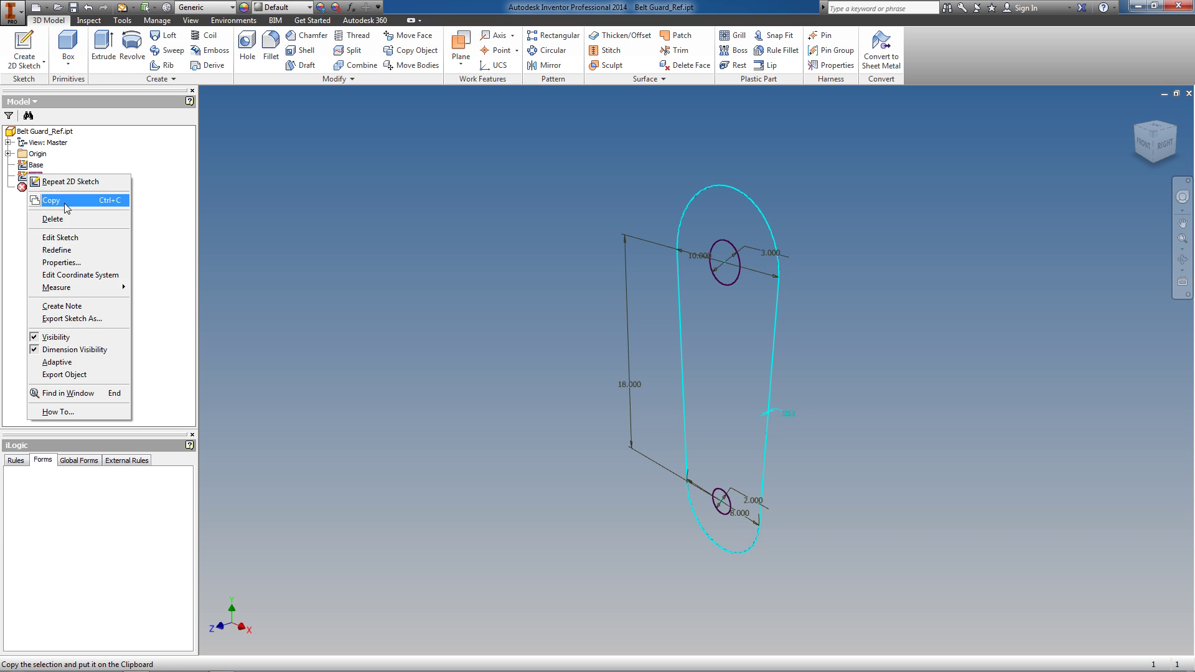
left_click(51, 337)
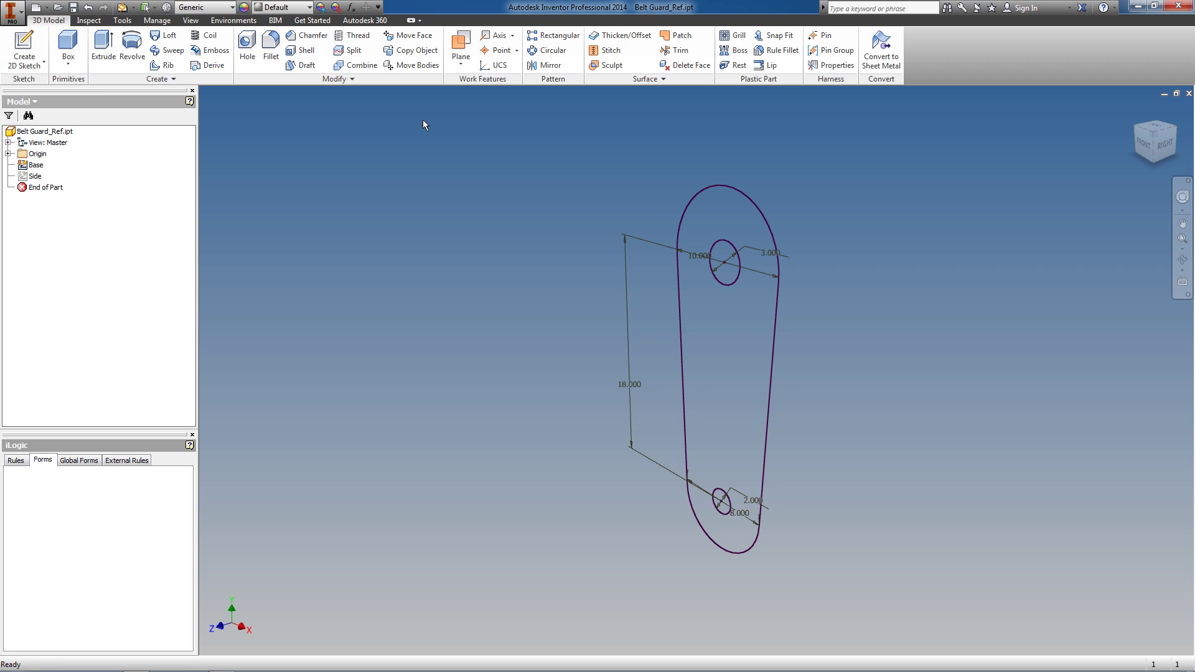
Step: Create a work plane offset from the XY plane by the Guard_Depth parameter
left_click(8, 153)
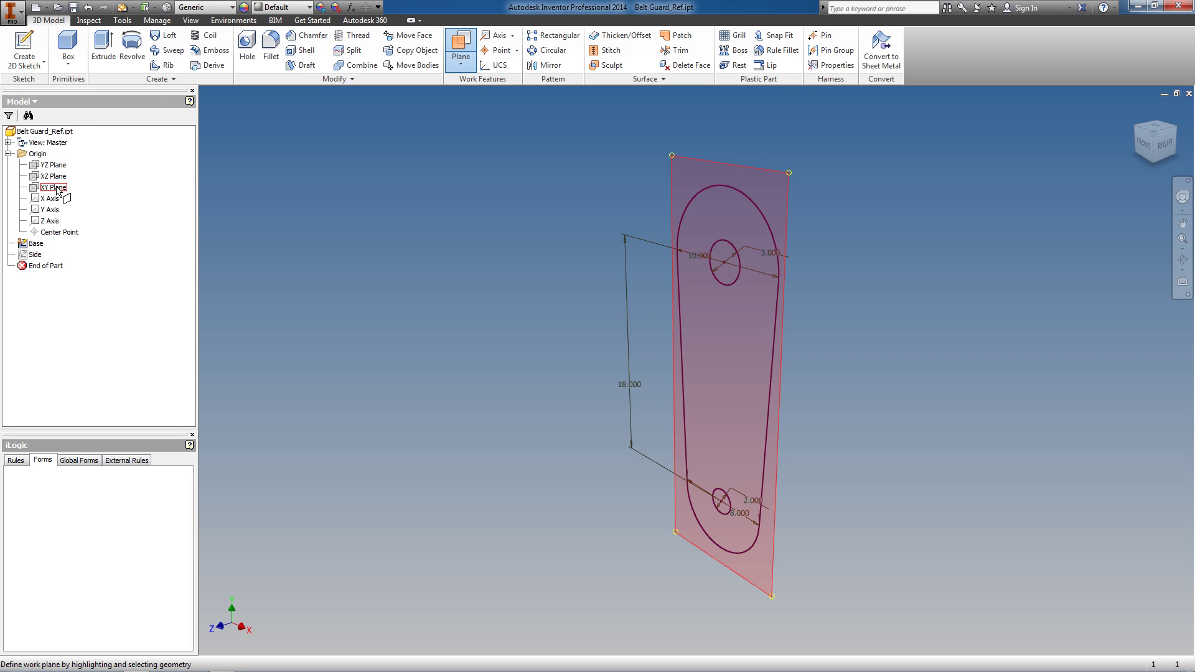
left_click(59, 188)
left_click_drag(783, 199, 742, 210)
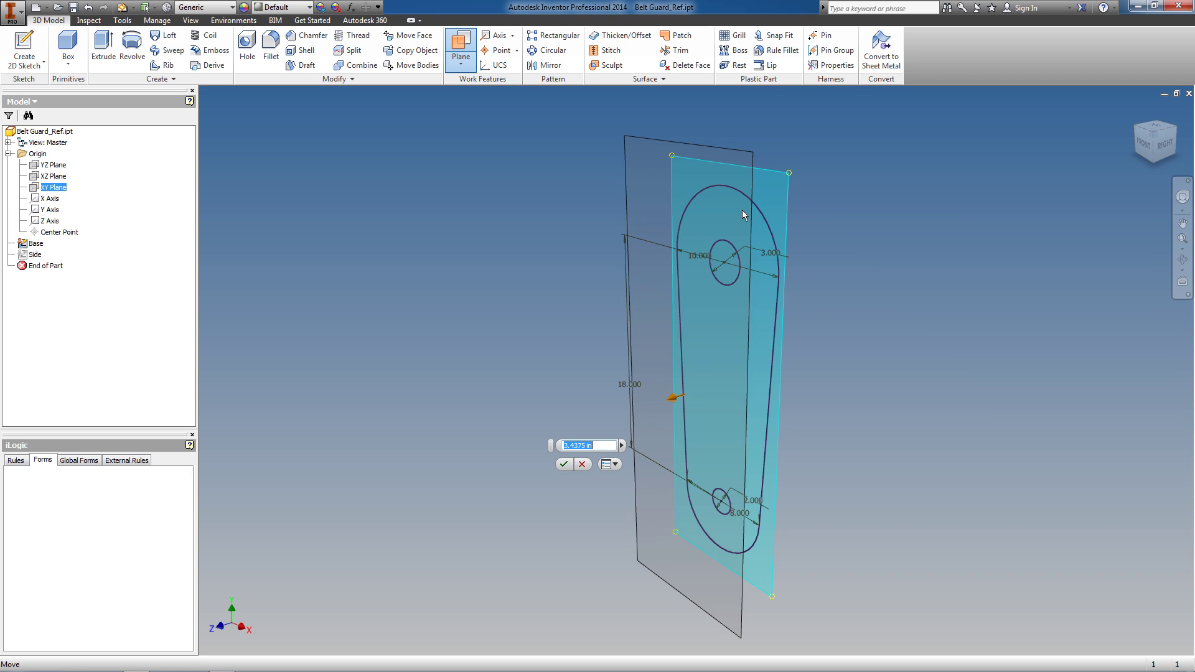
left_click(622, 446)
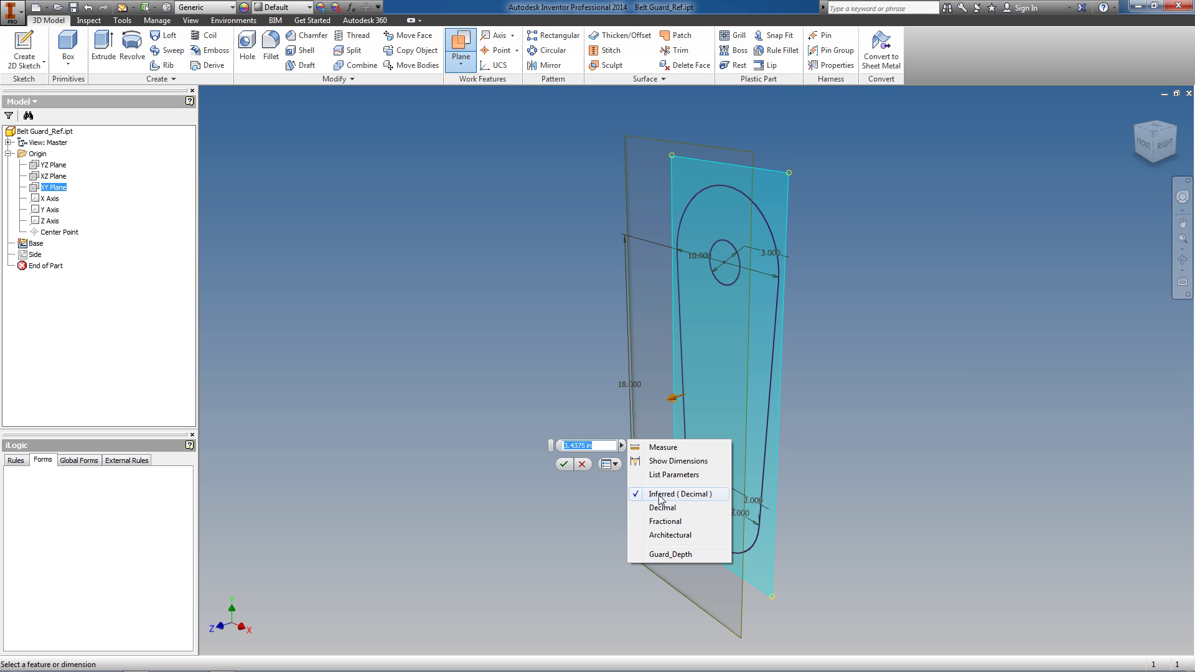
left_click(653, 555)
left_click(563, 464)
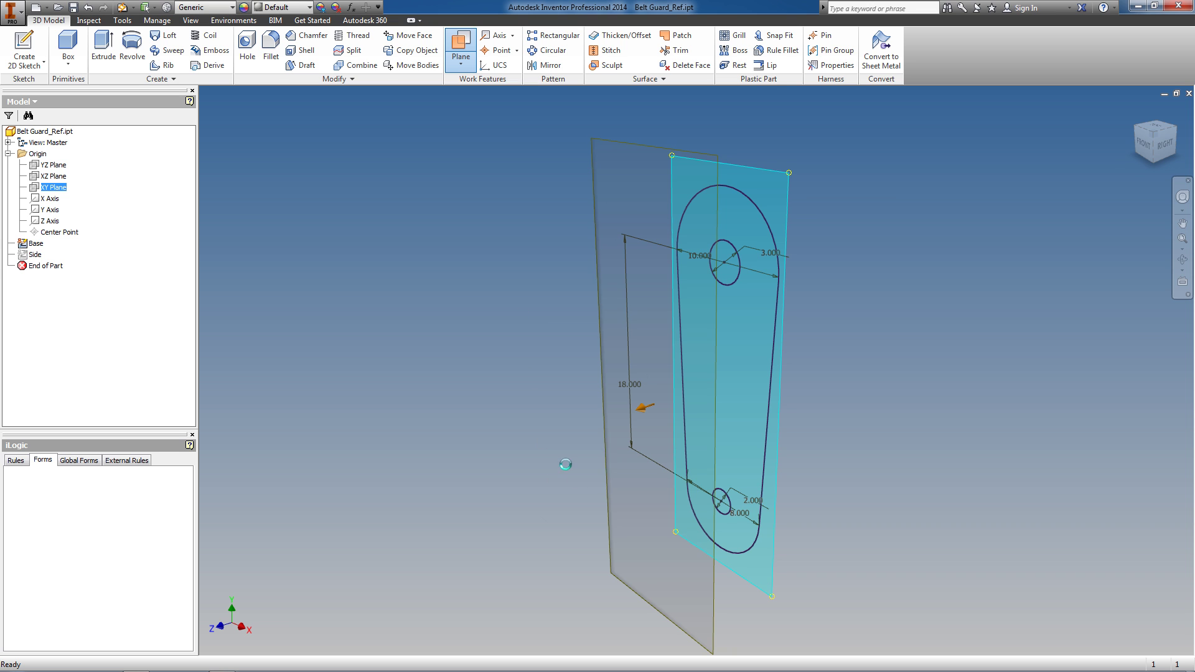
Step: Start a new sketch on the offset work plane and project the Base sketch's outer outline into it
left_click(644, 168)
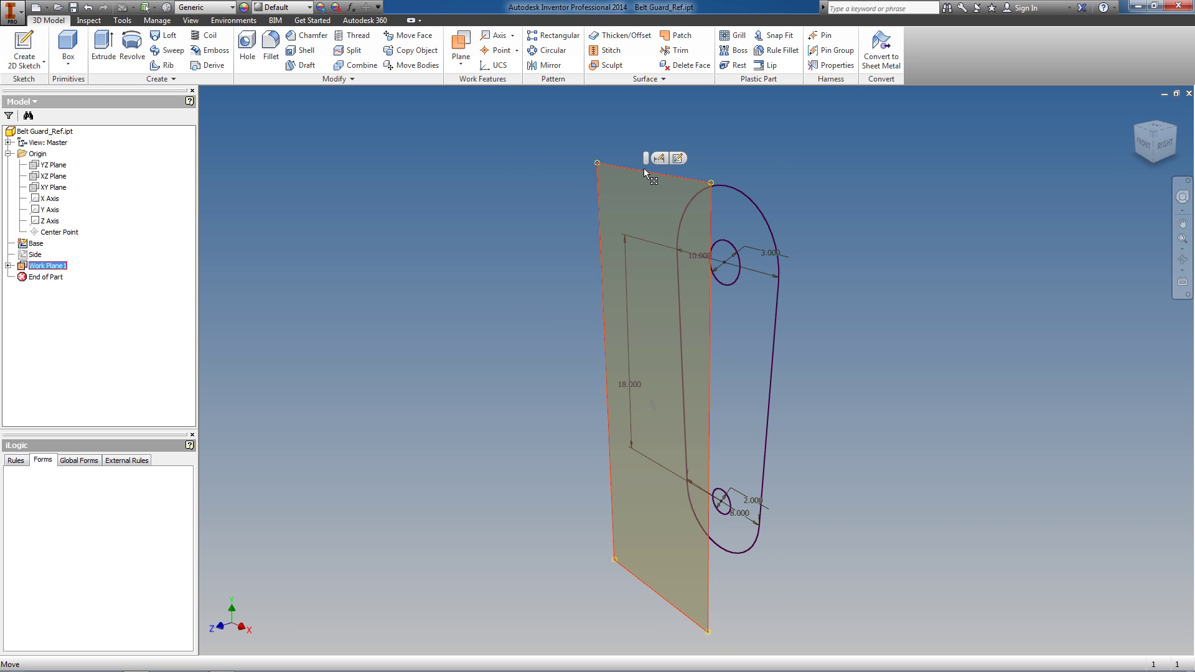
right_click(644, 168)
left_click(670, 232)
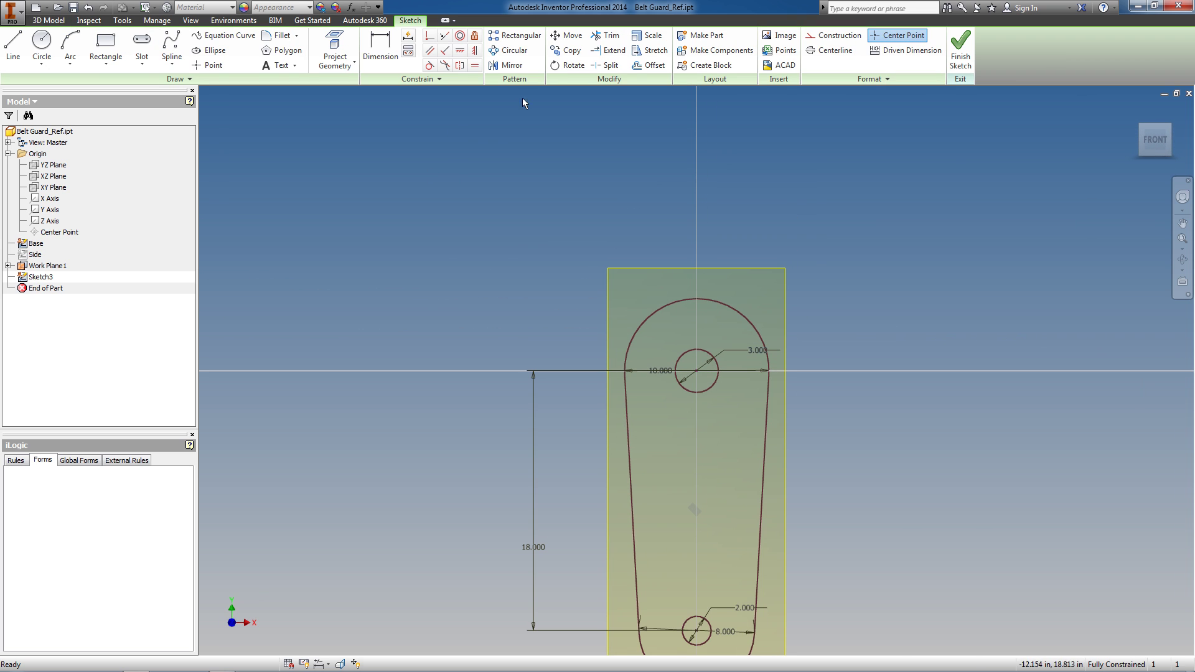
left_click(650, 65)
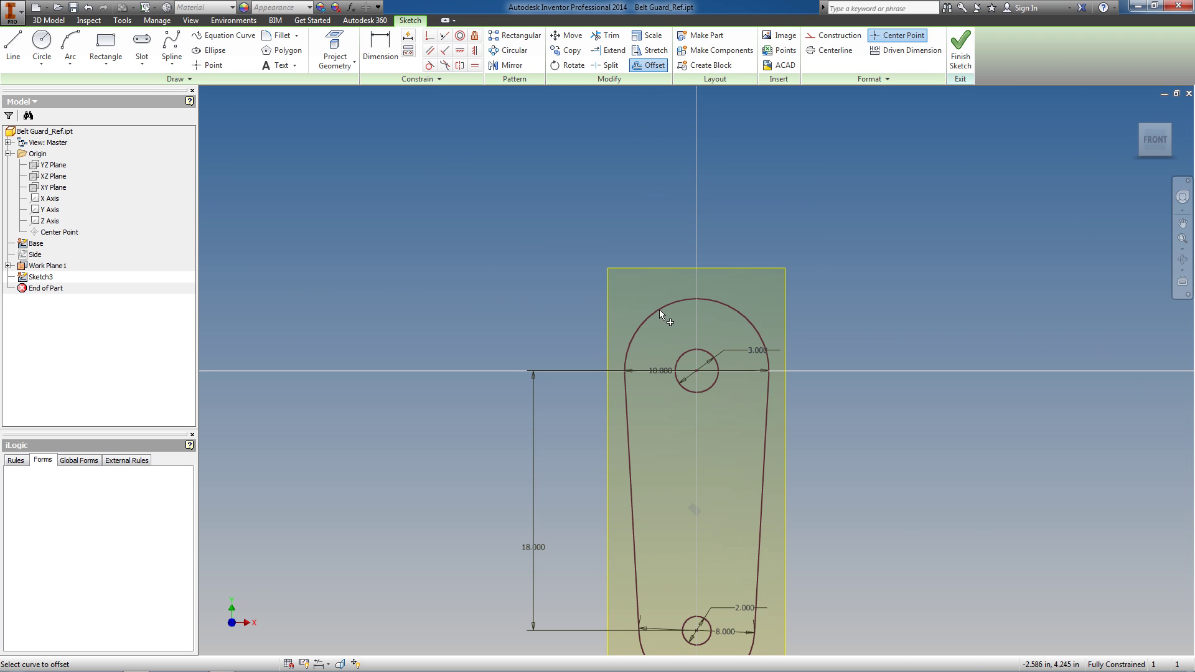
left_click(335, 50)
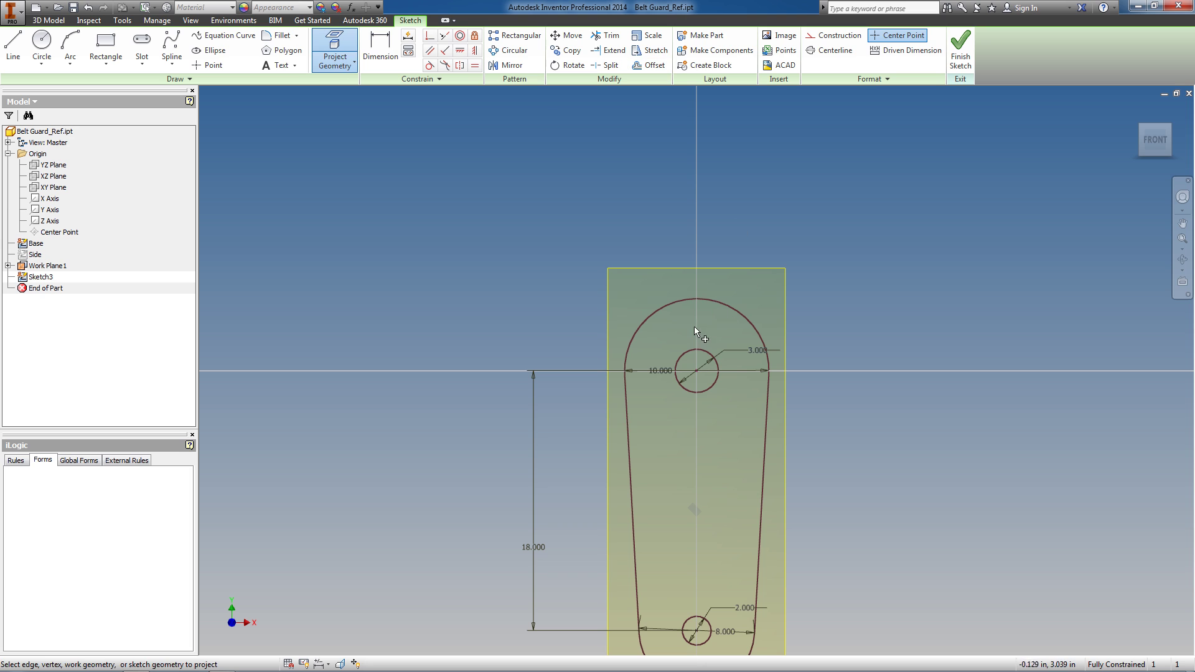
left_click(648, 314)
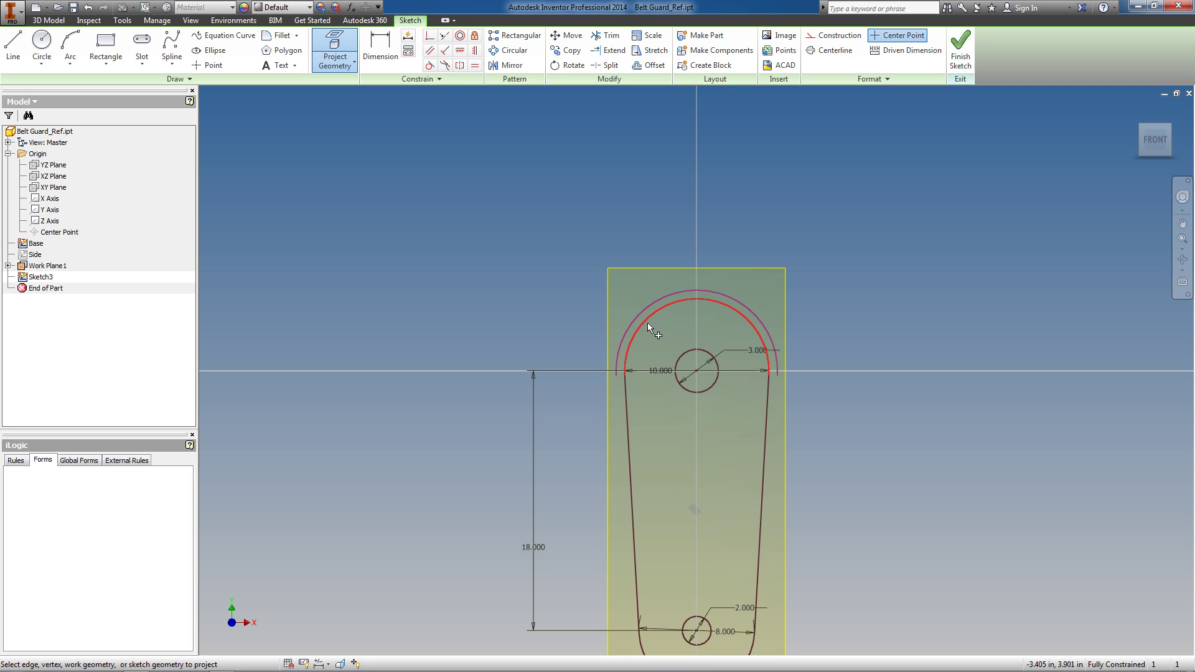
left_click(764, 432)
scroll(753, 289, "up", 3)
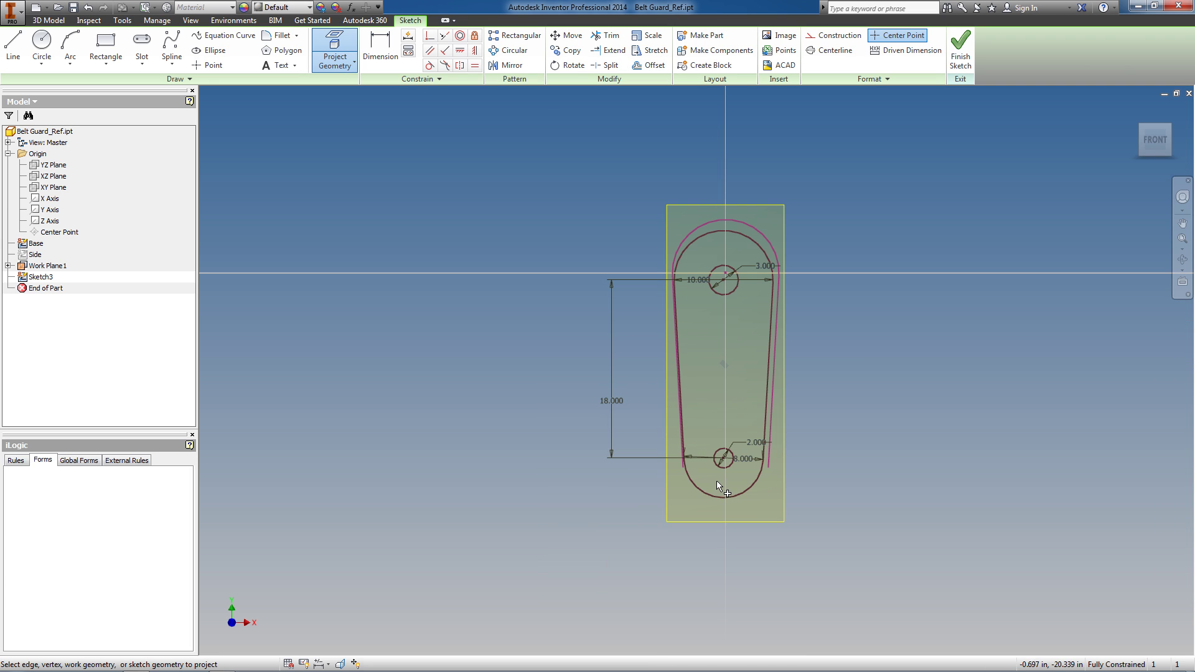
left_click(716, 480)
right_click(721, 390)
left_click(755, 392)
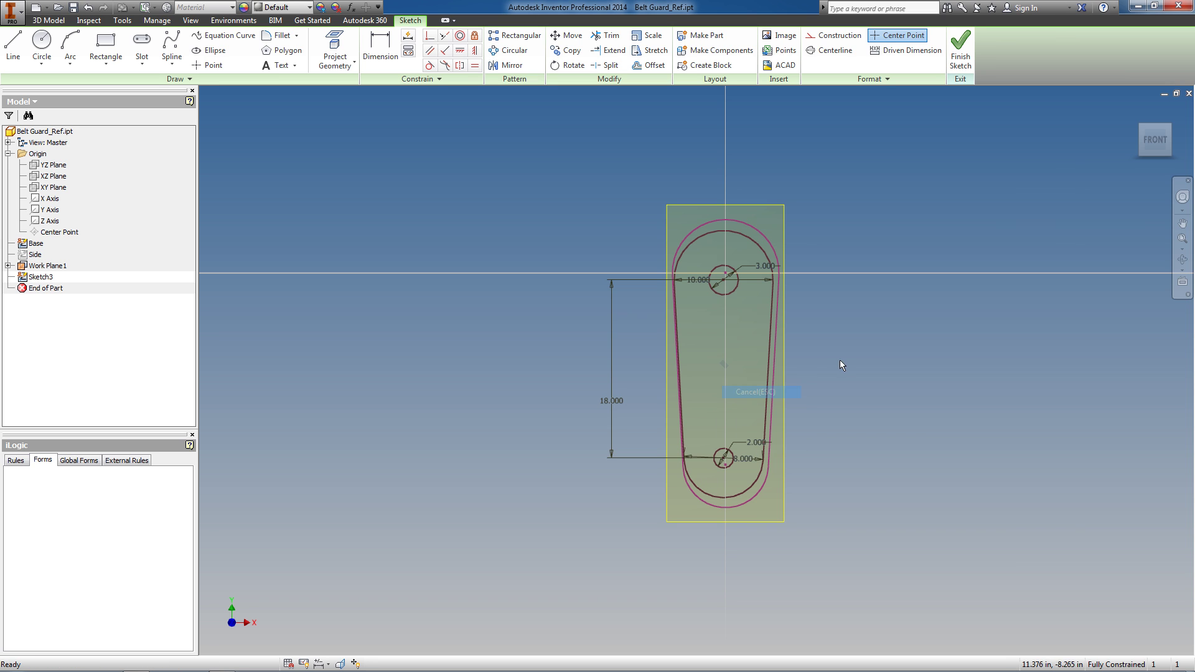
Step: Offset the projected outline inward and dimension the gap between the two upper arcs as Screen_Offset=2.5
left_click(649, 65)
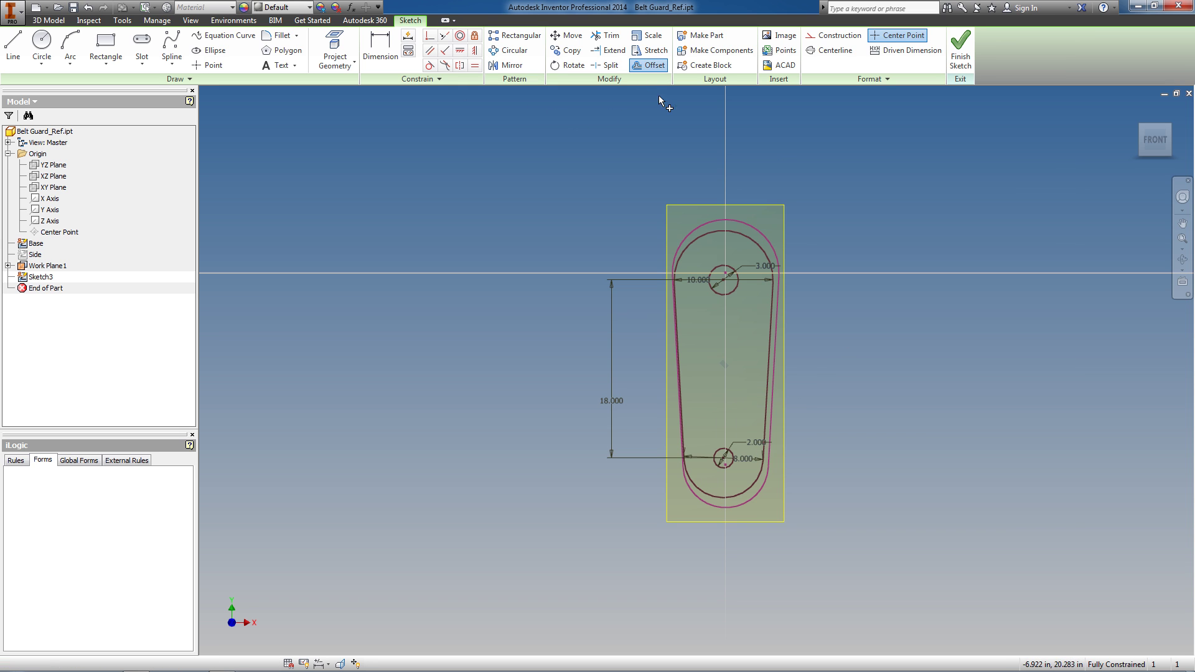
left_click(701, 226)
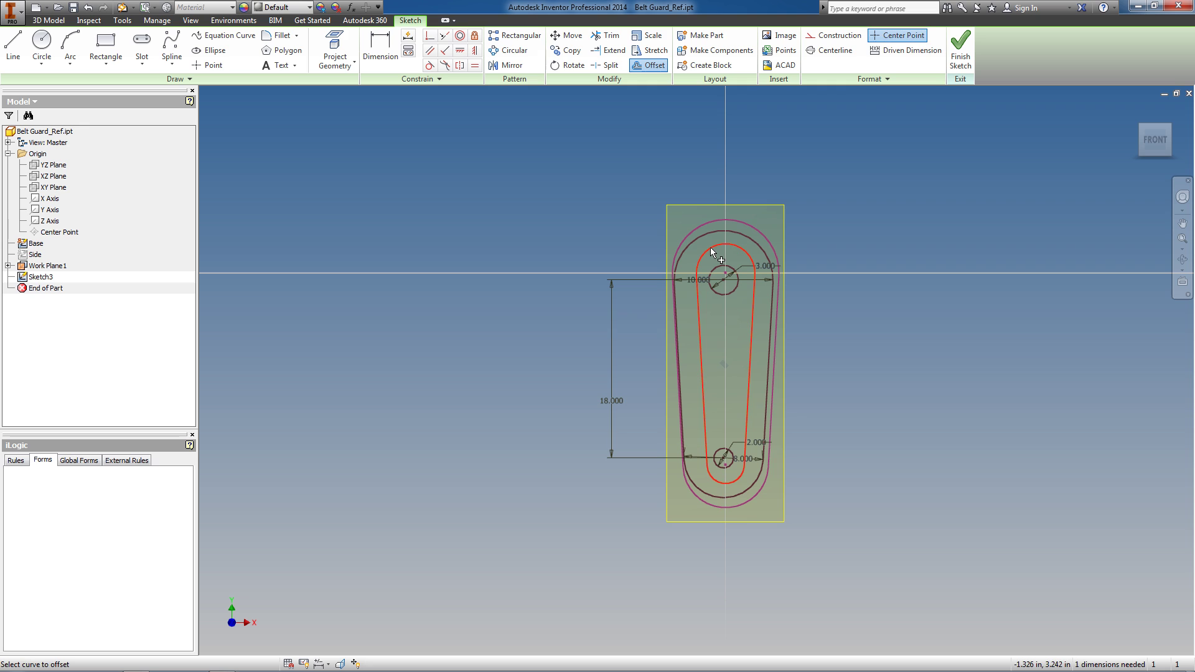
left_click(711, 247)
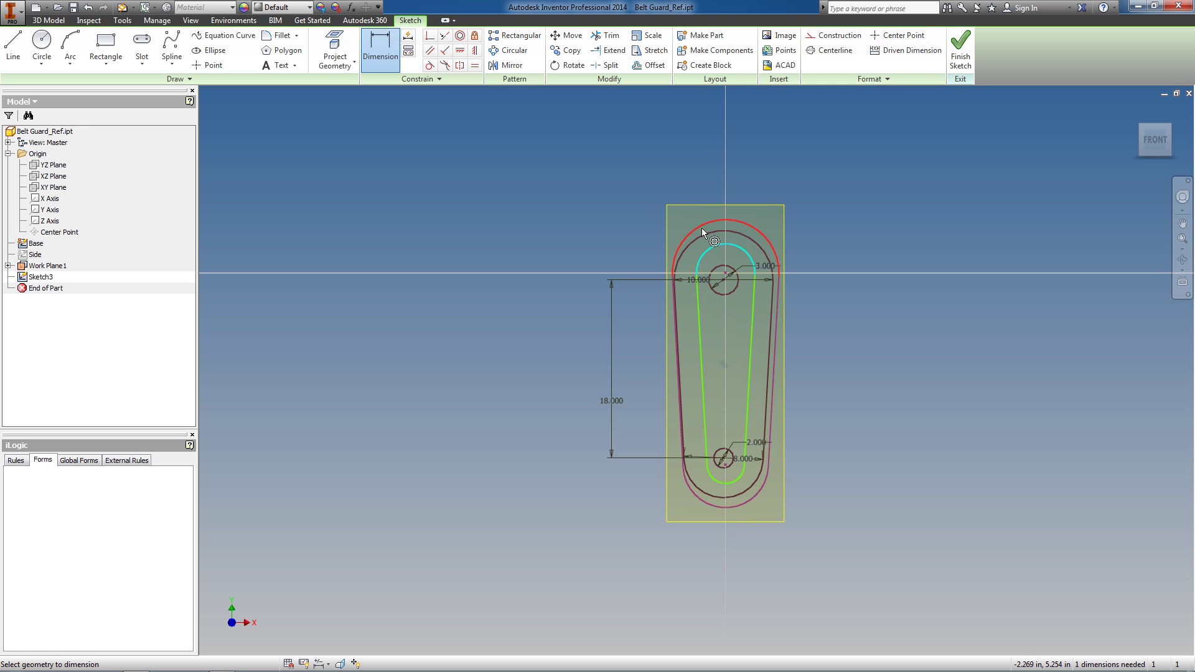
left_click(702, 229)
left_click(641, 222)
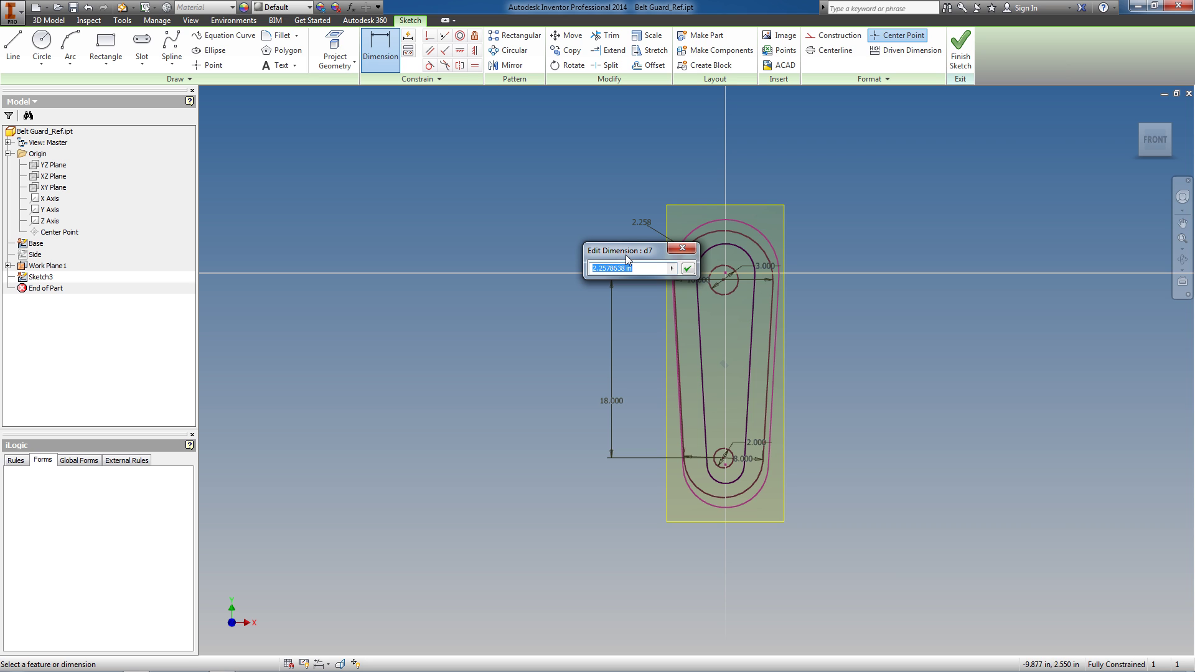
type("Scr")
type("een_Offset=2.5")
key("Return")
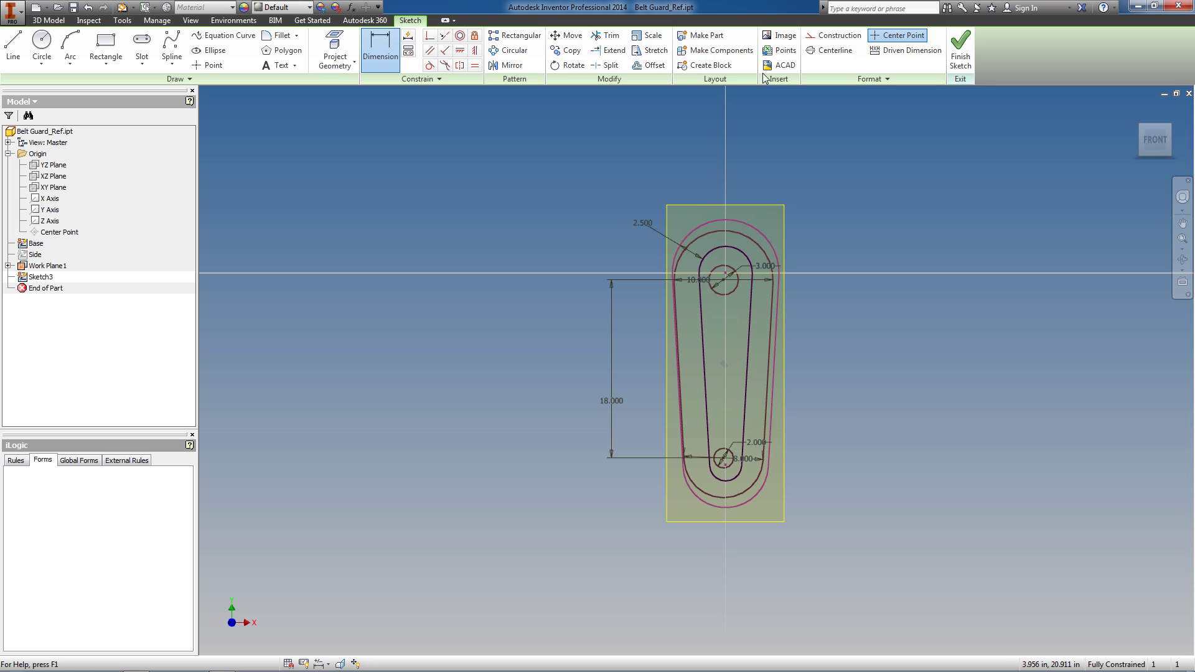
Step: Finish the sketch on the offset work plane and rename it as Top
left_click(959, 47)
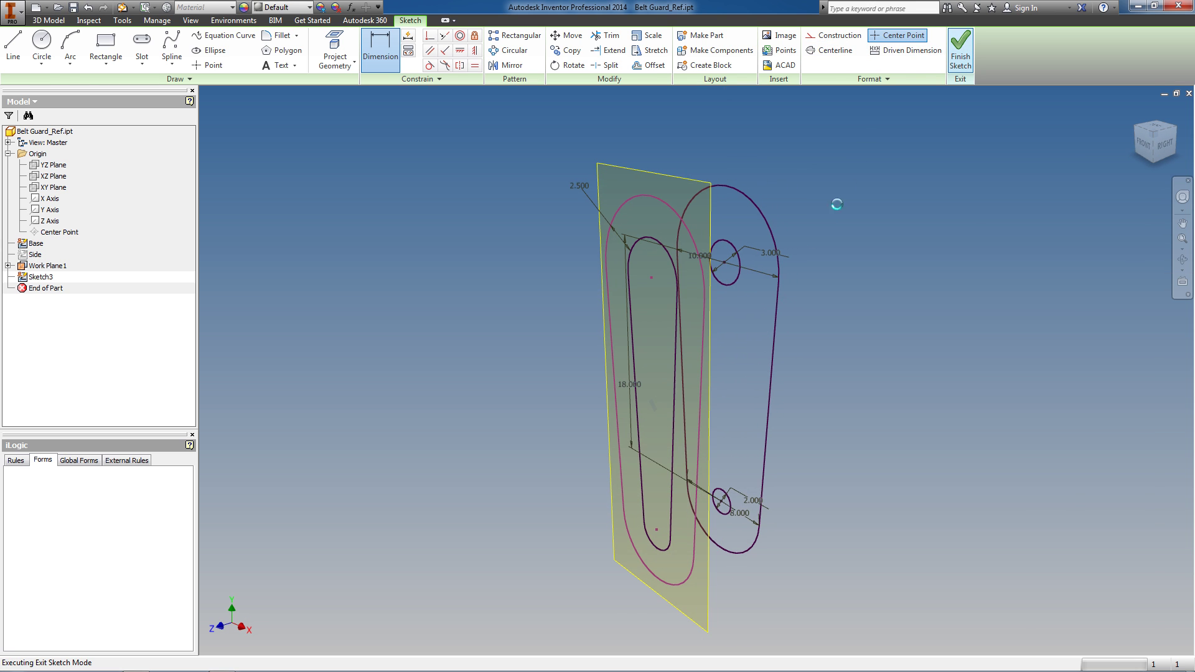
left_click(37, 277)
left_click(36, 277)
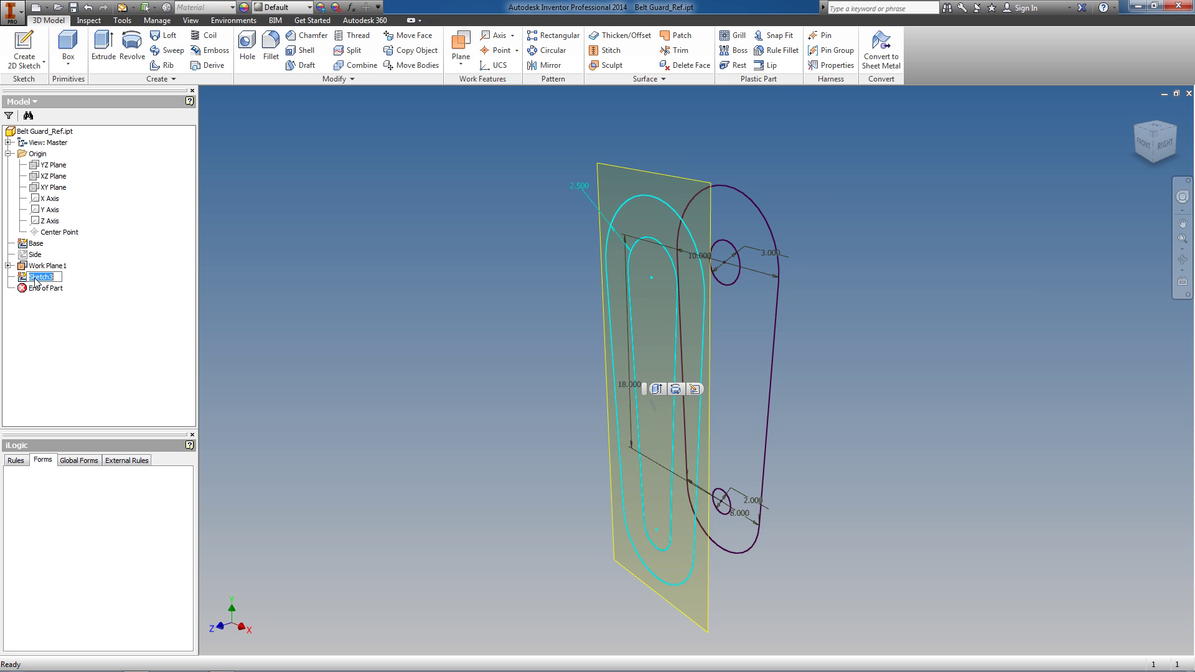
type("Top")
key("Return")
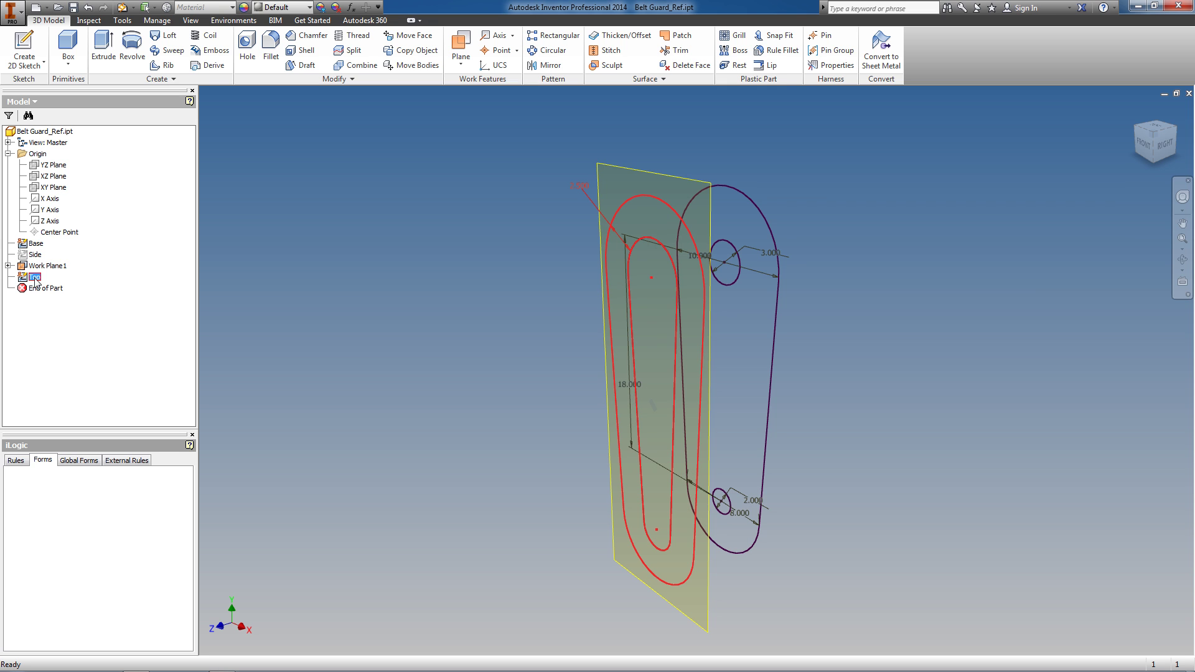
Step: Hide the offset work plane
right_click(36, 266)
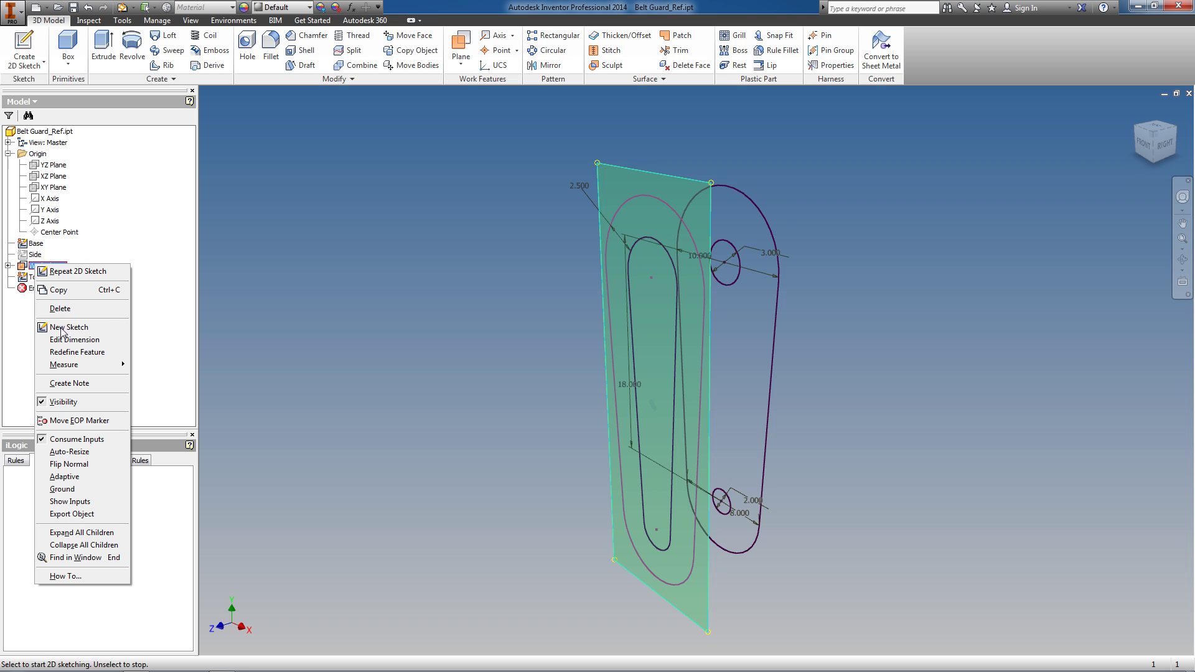
left_click(63, 402)
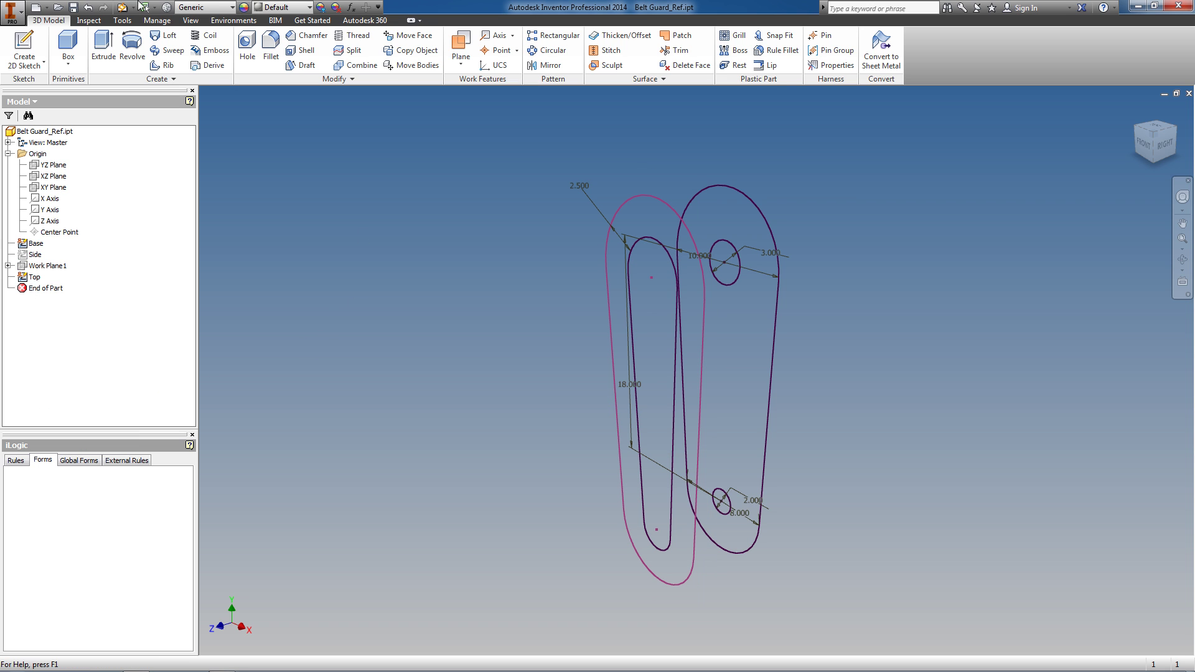
left_click(25, 47)
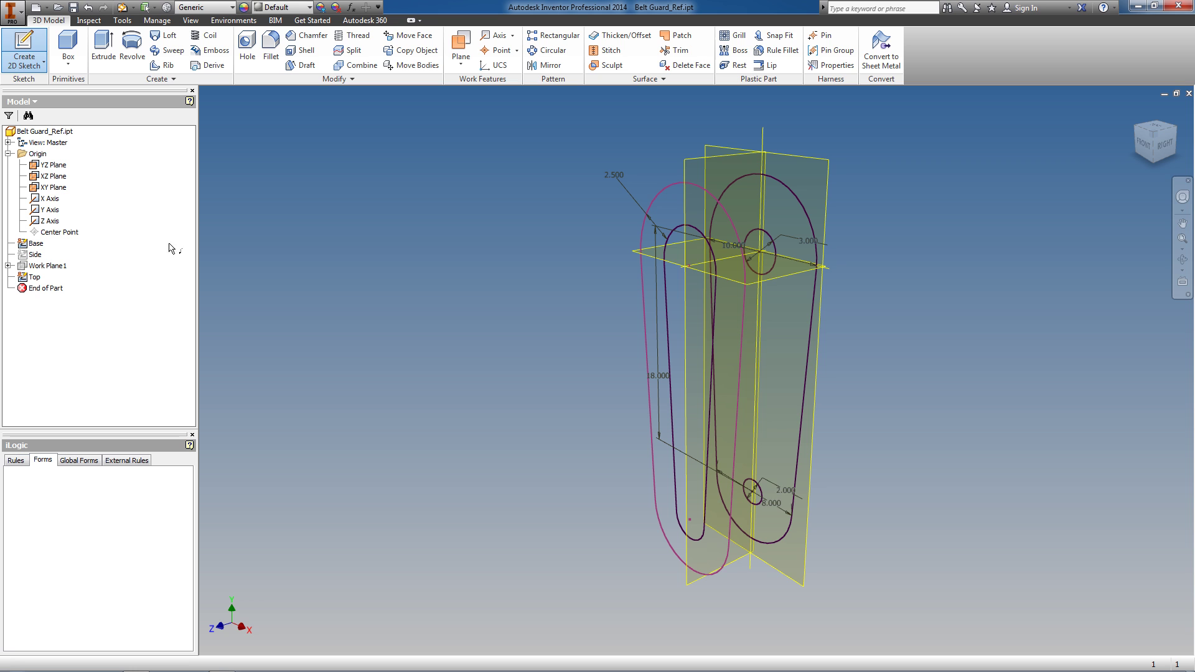
key("Escape")
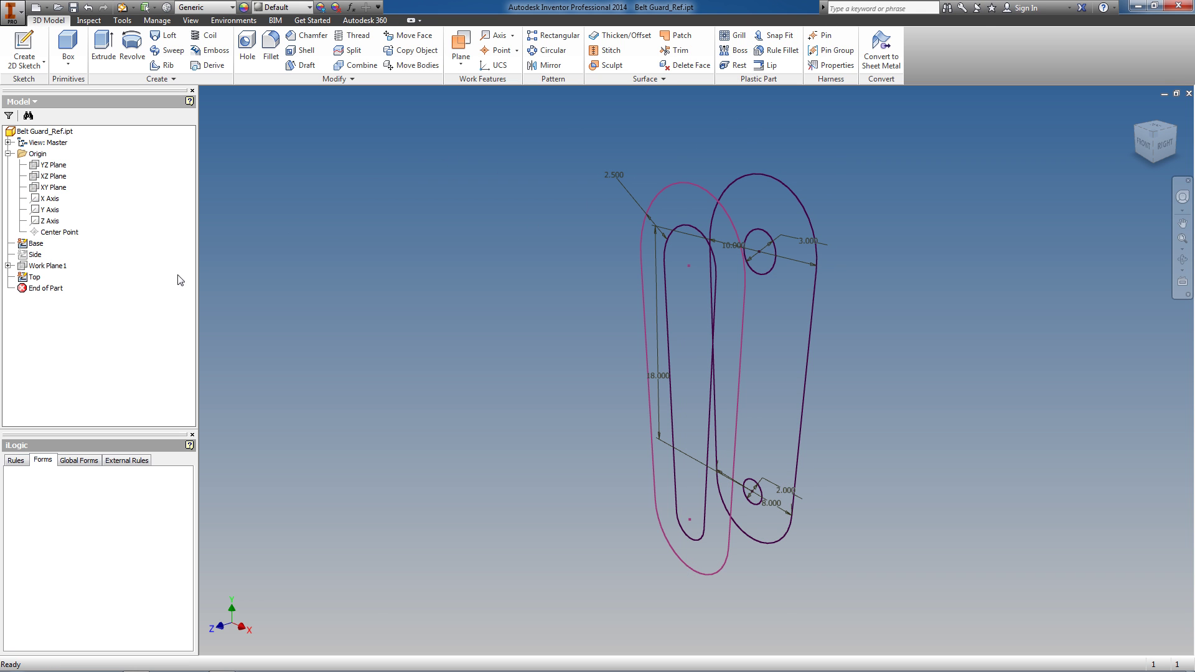
Step: Start a new sketch on the offset work plane and project the Top sketch's inner outline into it
left_click(43, 266)
left_click(24, 45)
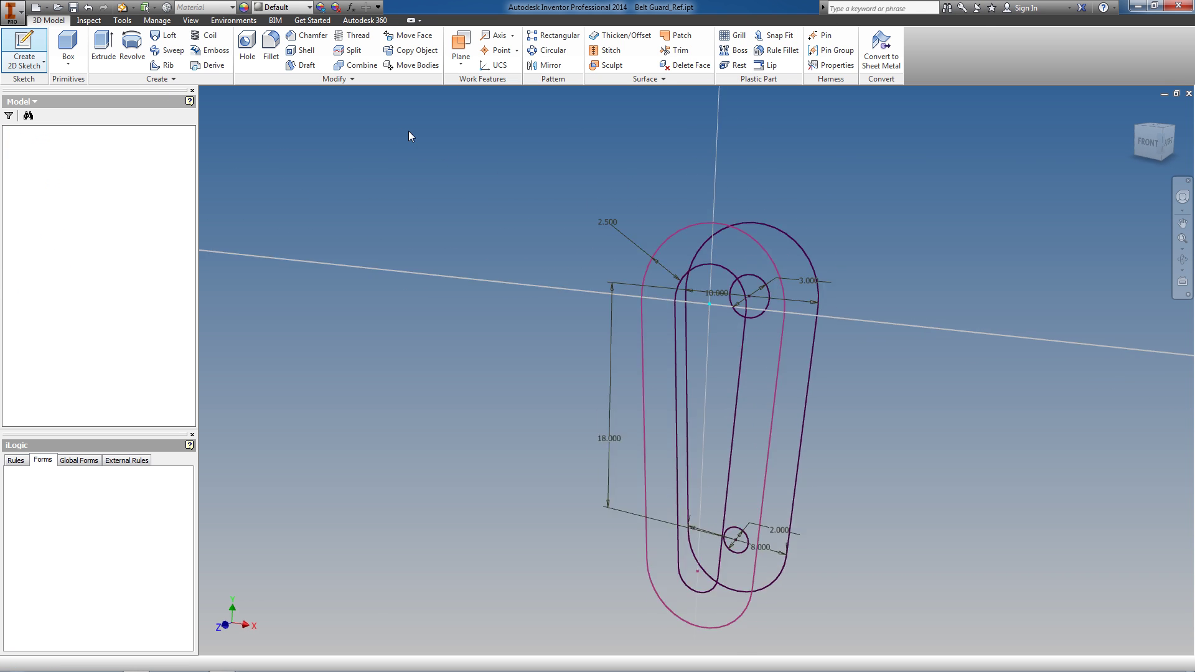
scroll(635, 373, "up", 3)
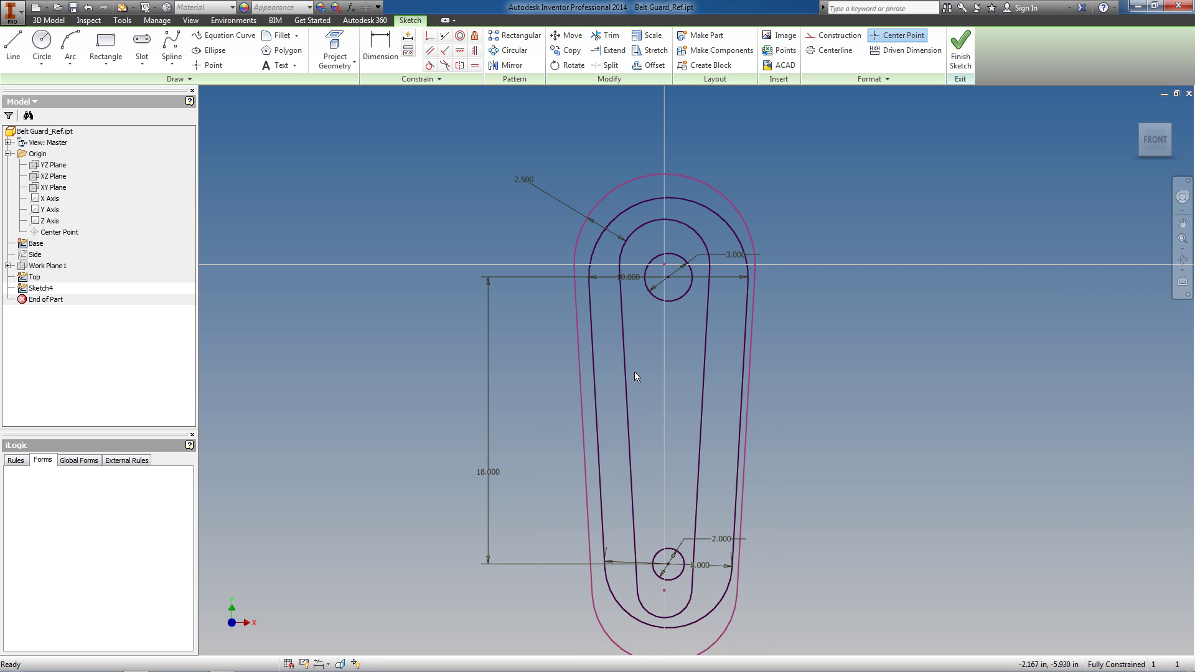
left_click(330, 45)
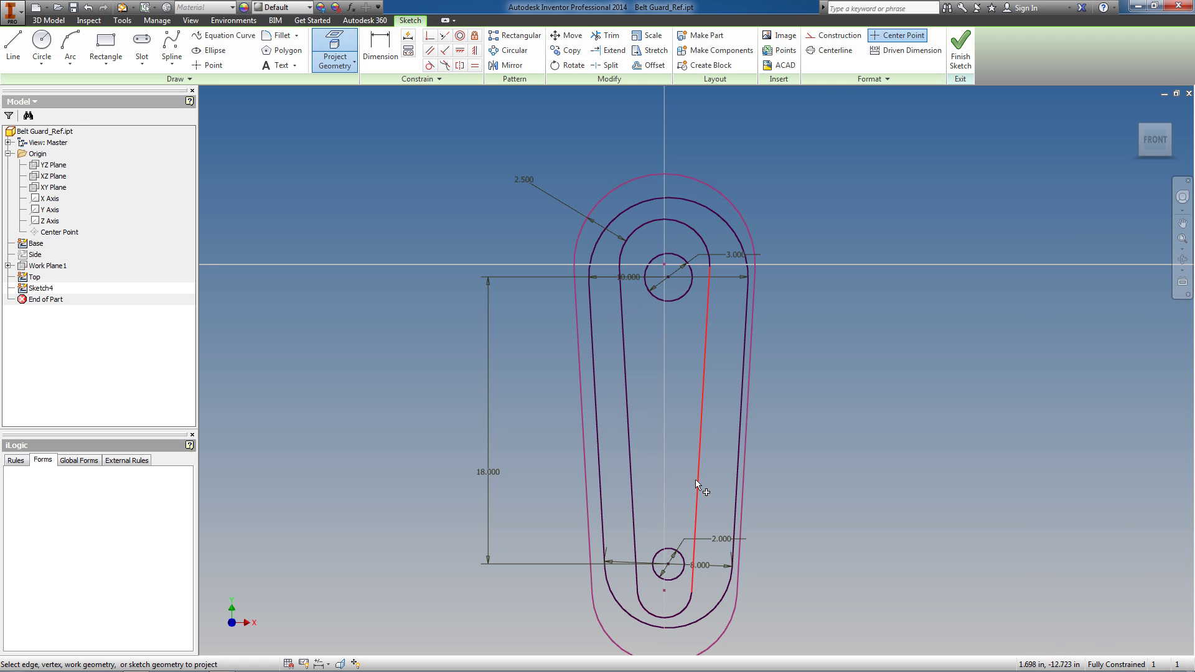
right_click(804, 109)
left_click(820, 117)
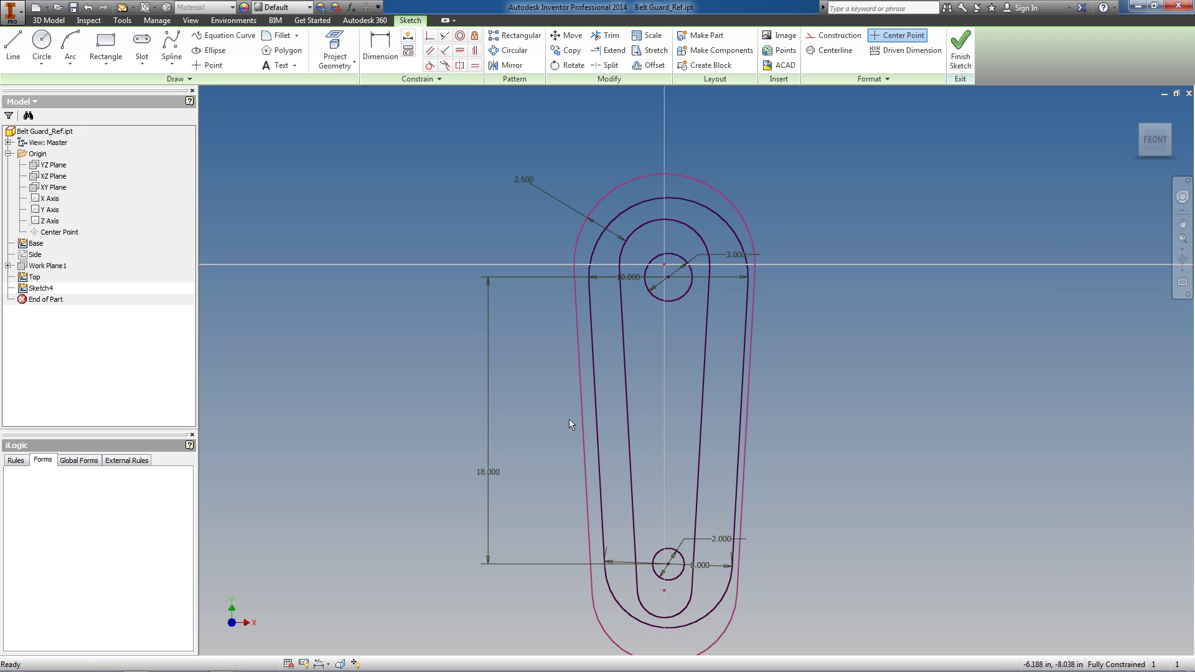
Step: Offset the projected outline outward by about 0.68 in and convert the projected outline to construction geometry
left_click(651, 65)
left_click(645, 225)
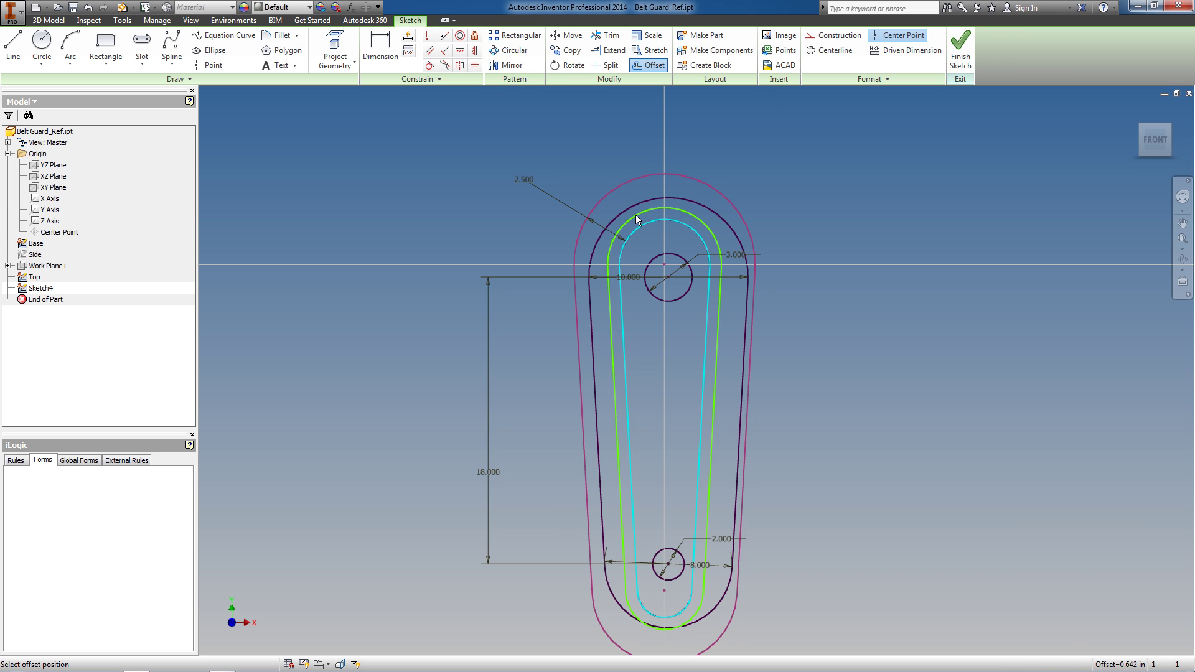
left_click(641, 227)
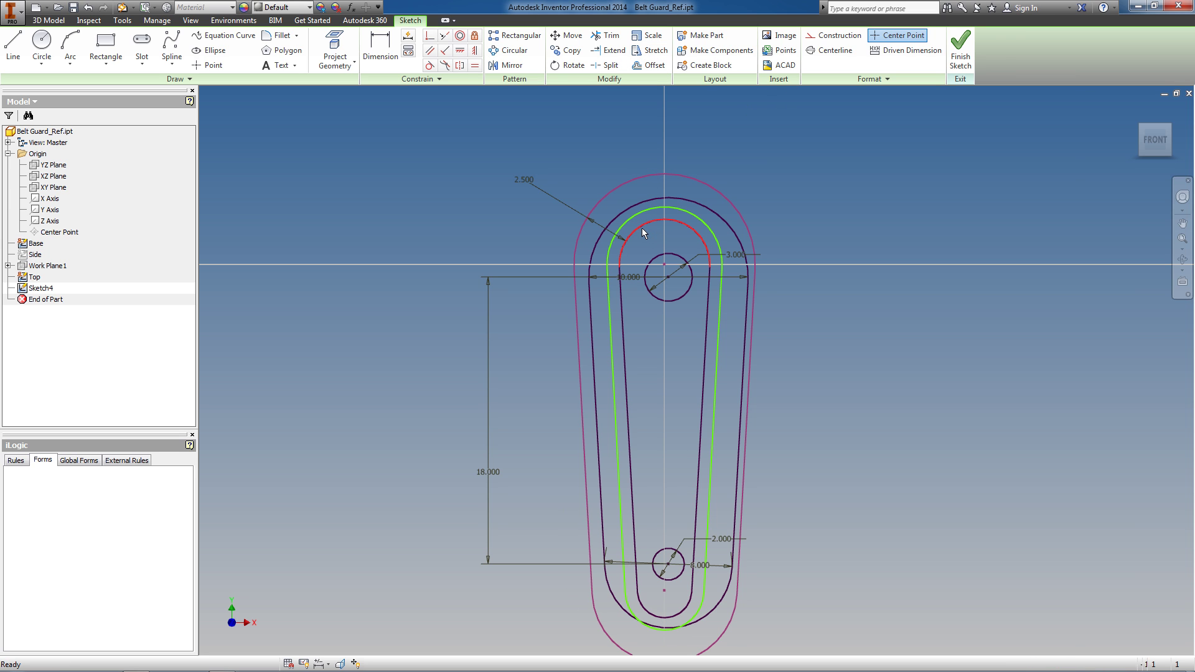
left_click(621, 376)
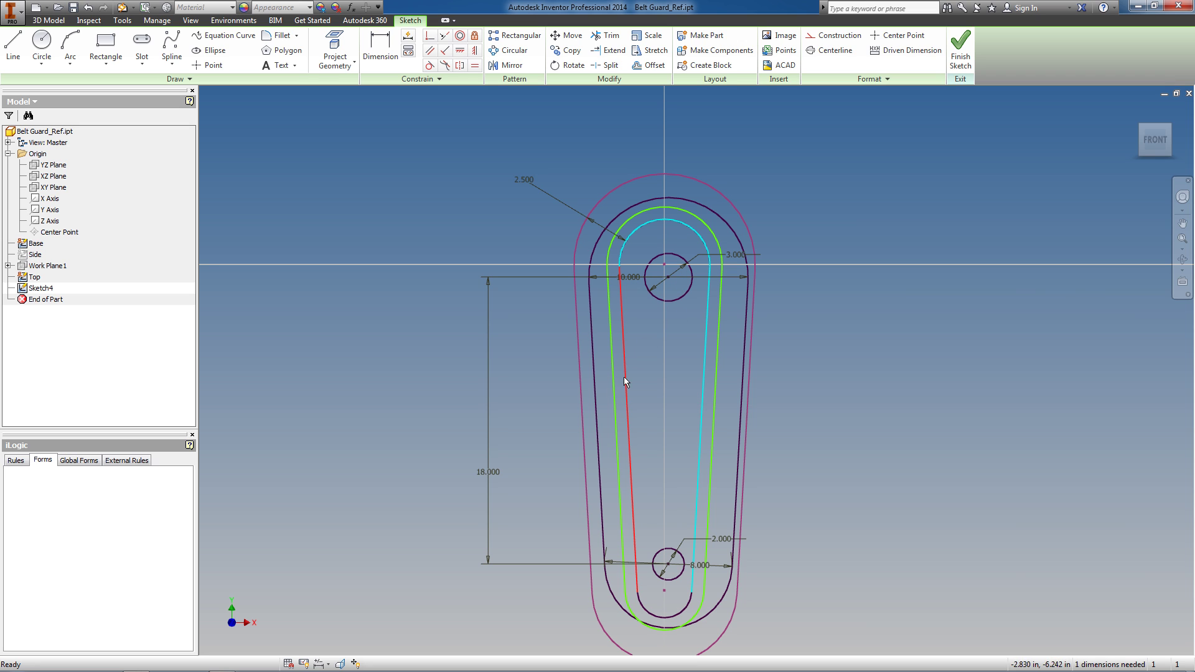
left_click(650, 617)
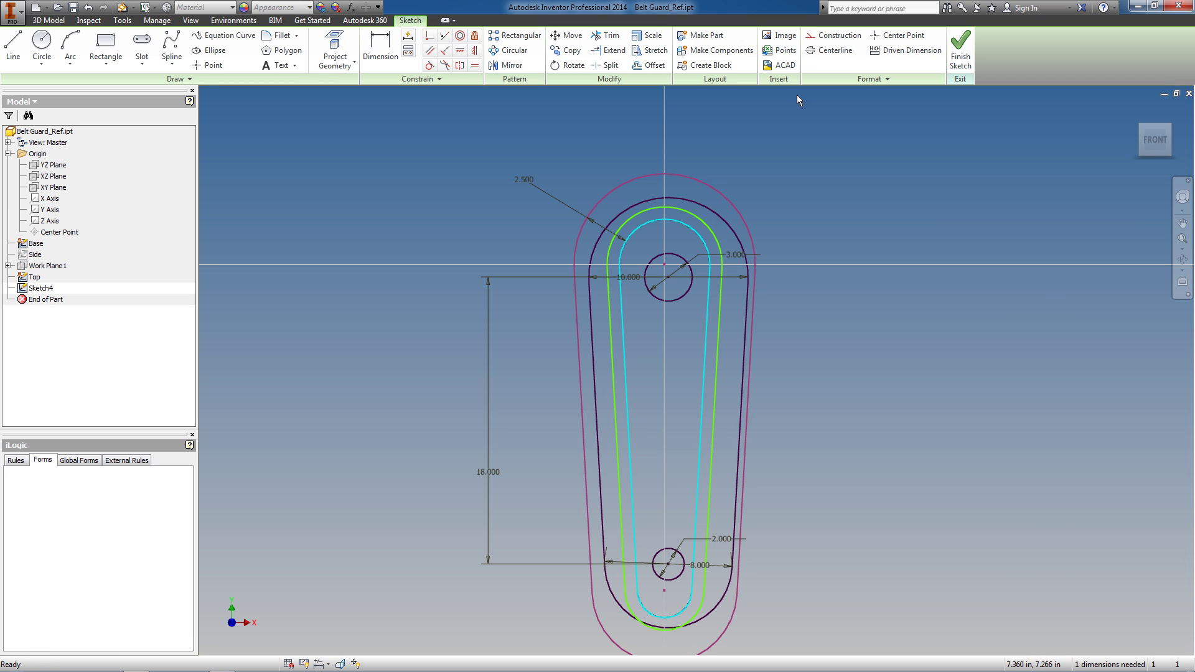
left_click(828, 40)
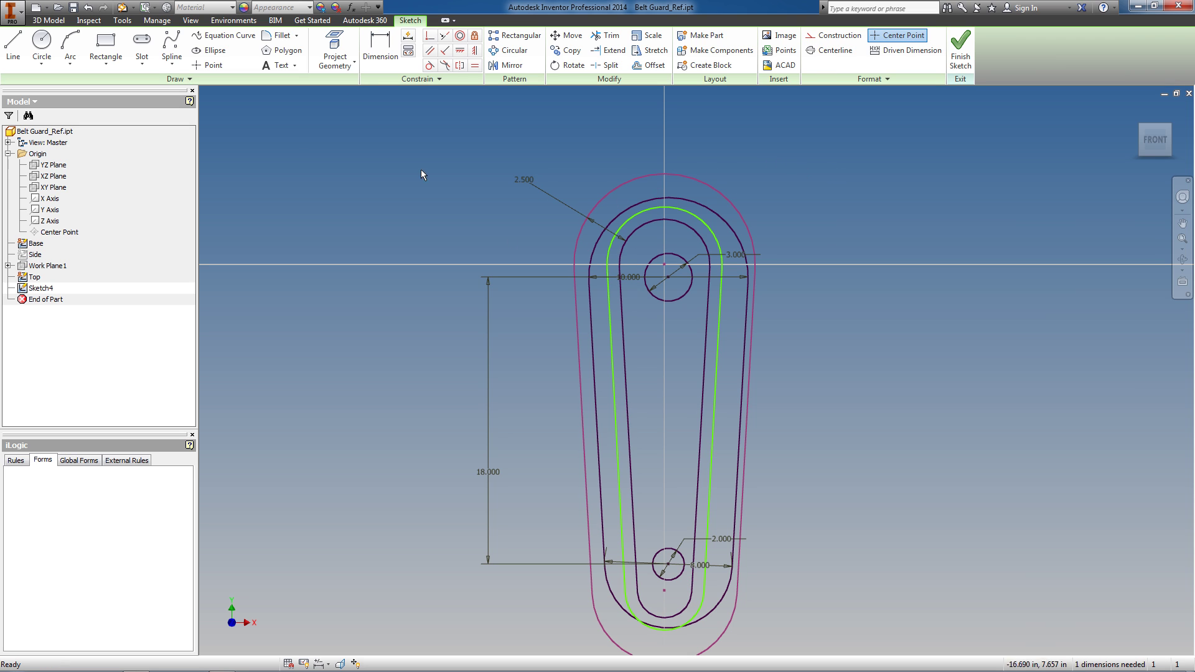
Step: Dimension the gap between the construction outline's upper arc and the new offset arc as Screen_Lap=.75
key("d")
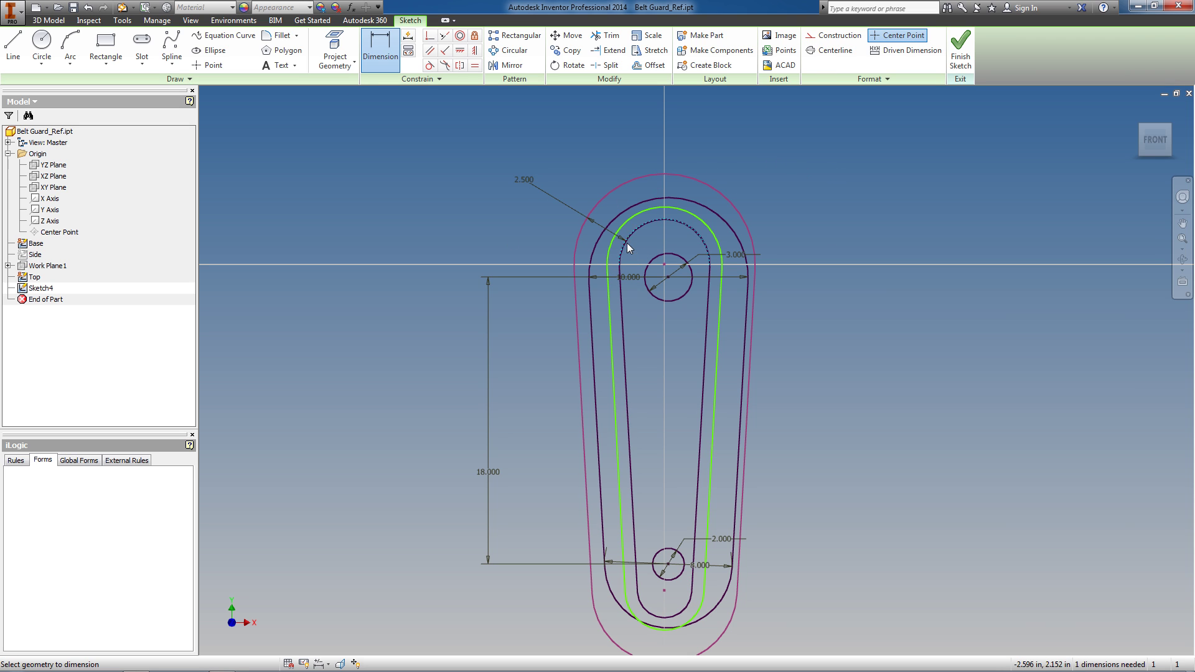
left_click(626, 243)
left_click(539, 229)
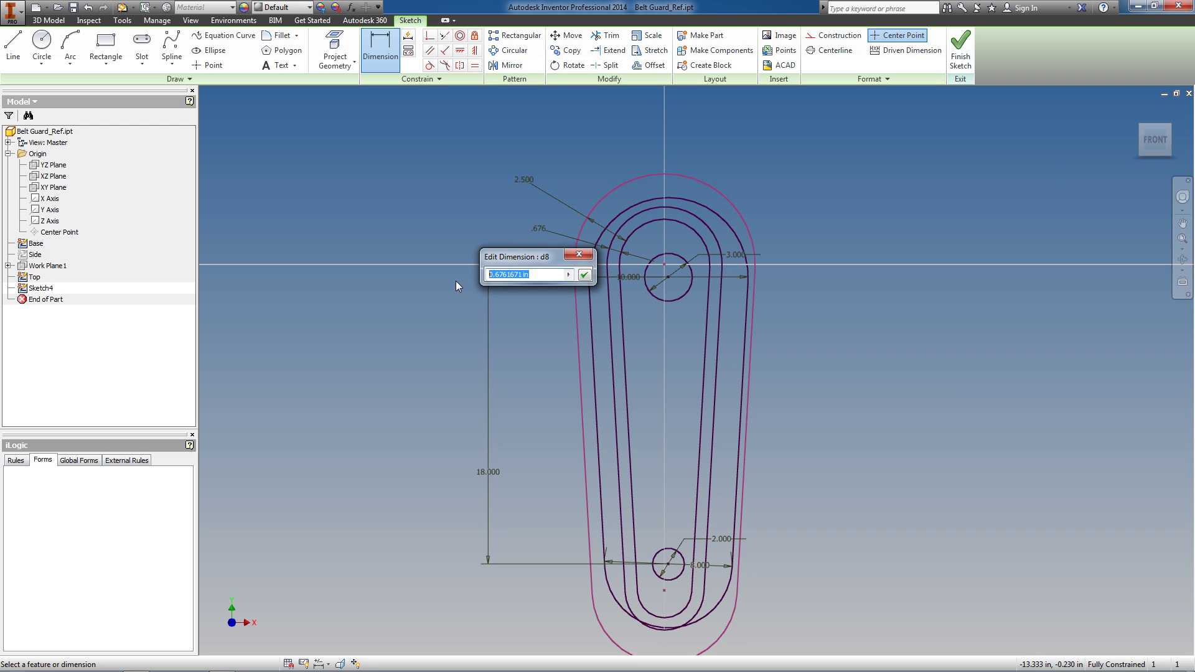
type("Screen_Lap=.75")
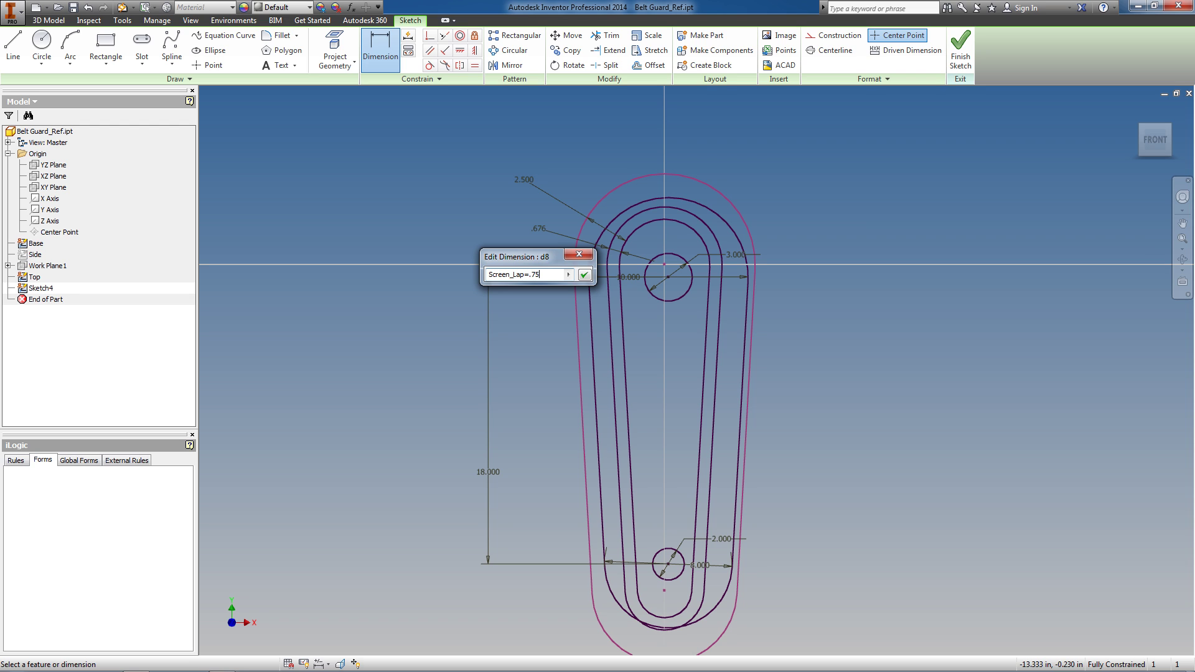
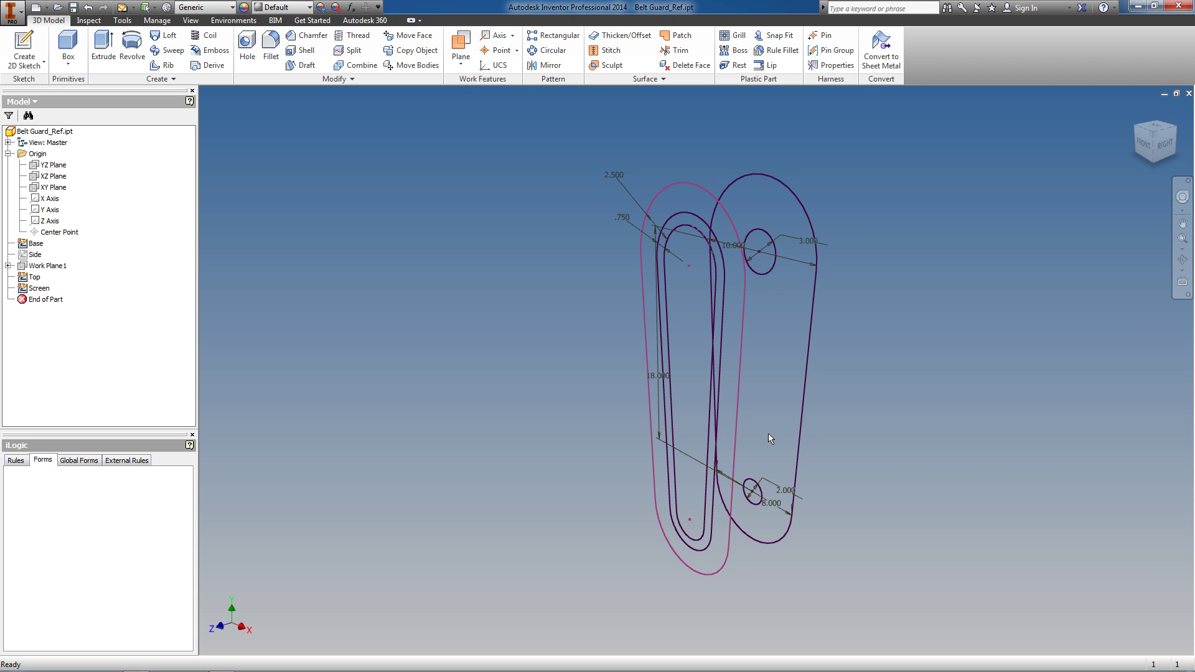
Step: Create a work plane through the matching straight side lines of the Top and Base outlines
left_click(461, 45)
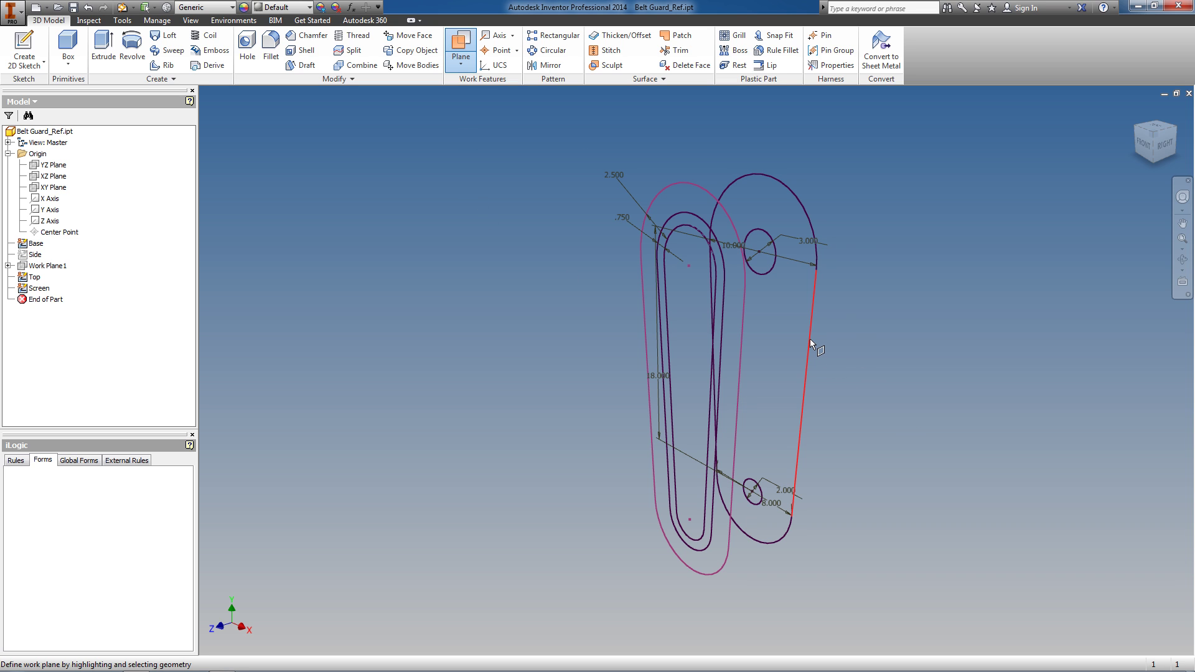
left_click(741, 360)
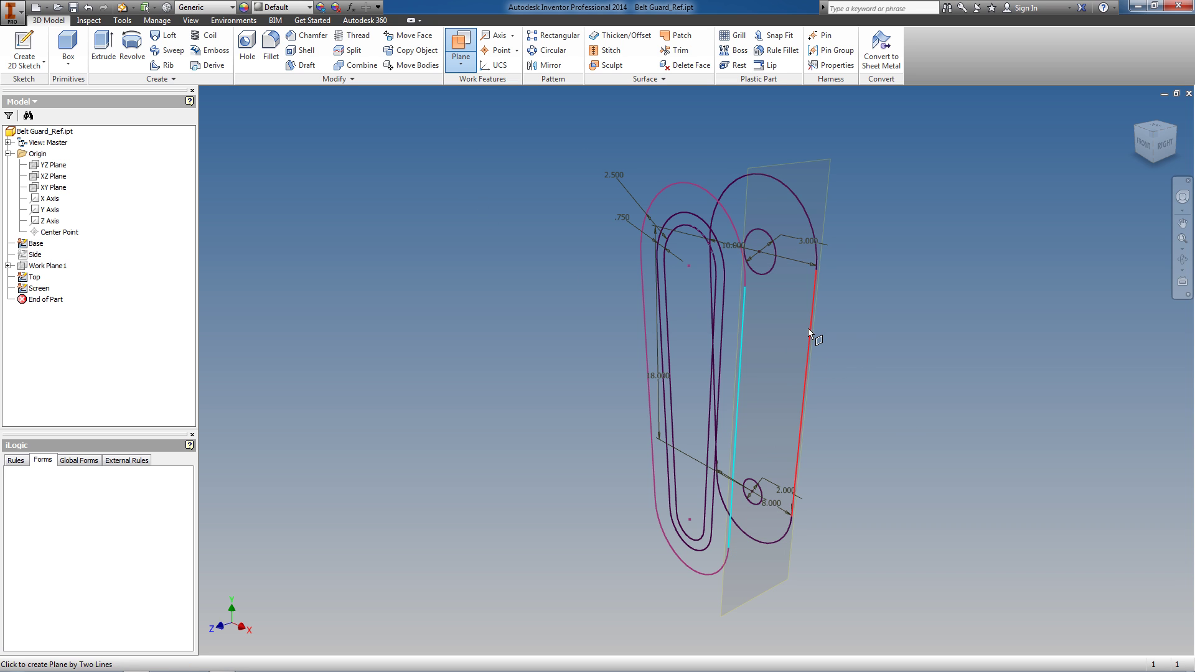
left_click(812, 327)
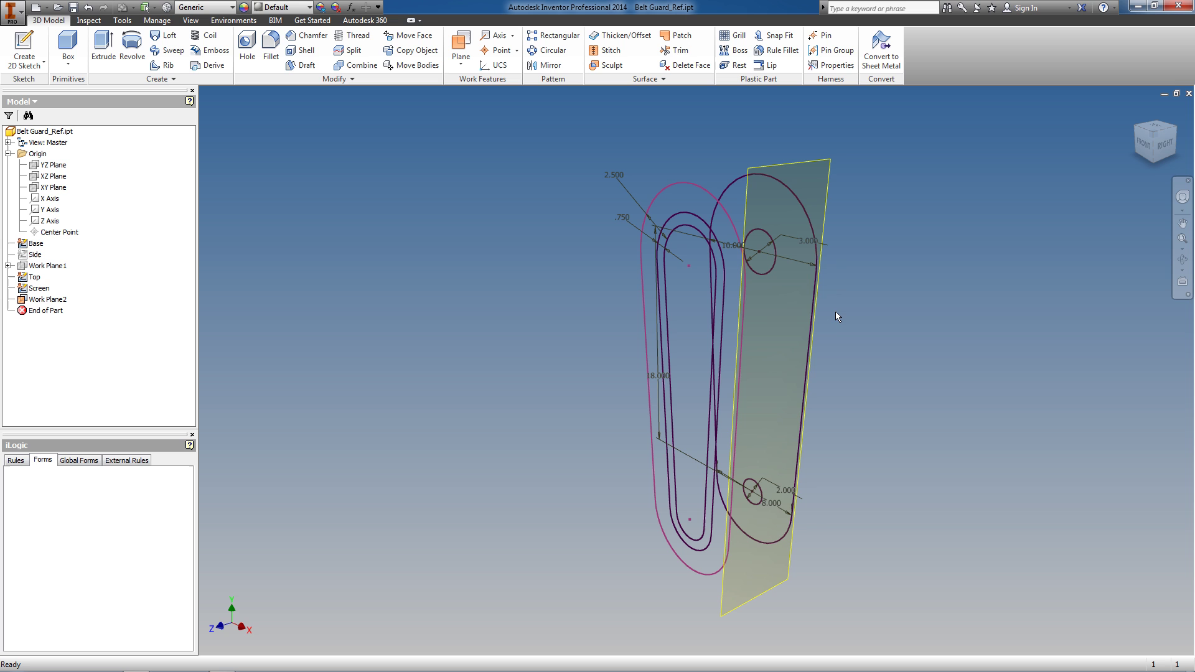
Step: Start a new sketch on the side work plane and project the Base outline's straight side line into it
right_click(830, 171)
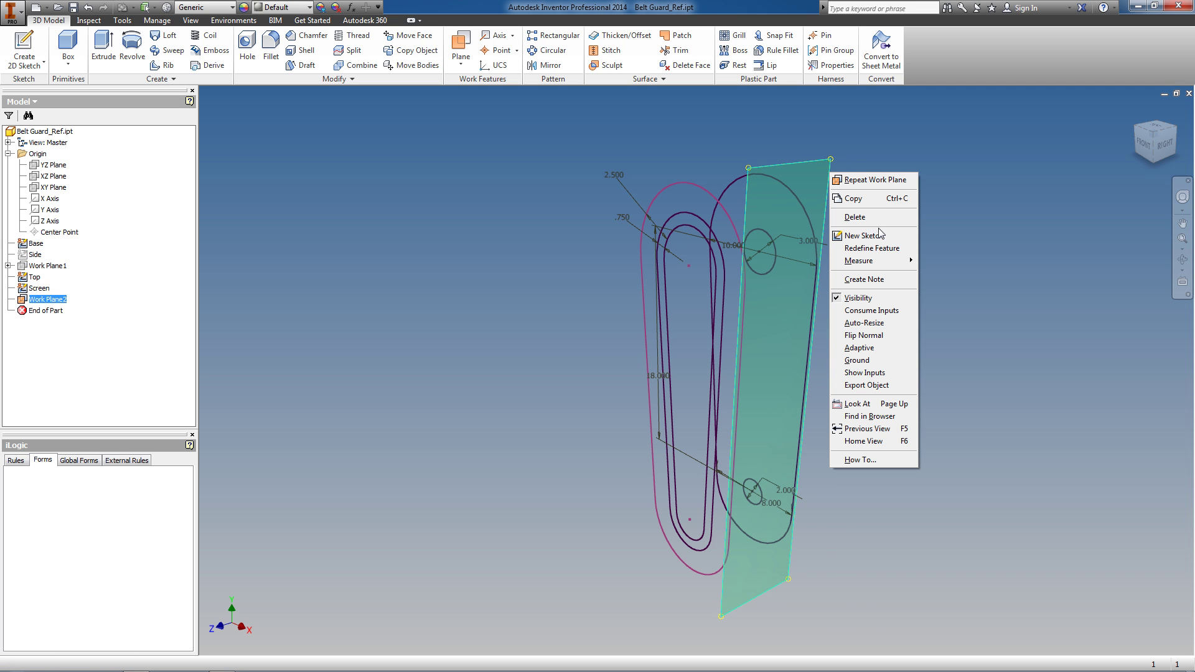
left_click(878, 237)
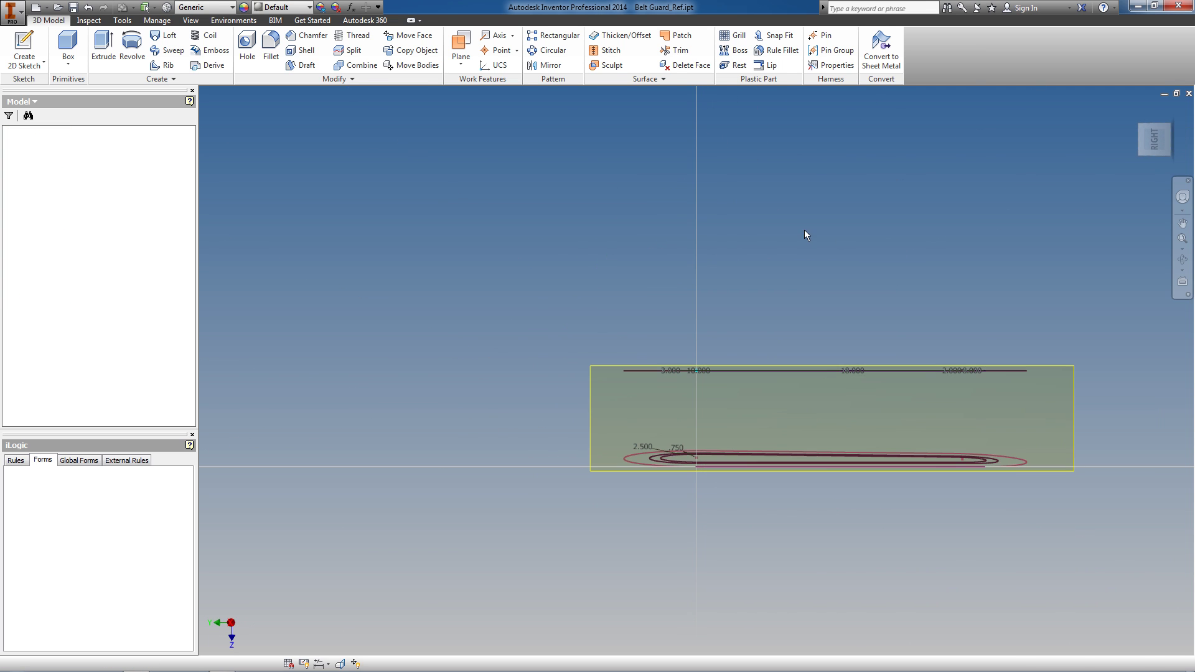
mouse_move(776, 325)
middle_mouse_down("shift")
mouse_move(679, 249)
mouse_move(436, 156)
middle_mouse_up("shift")
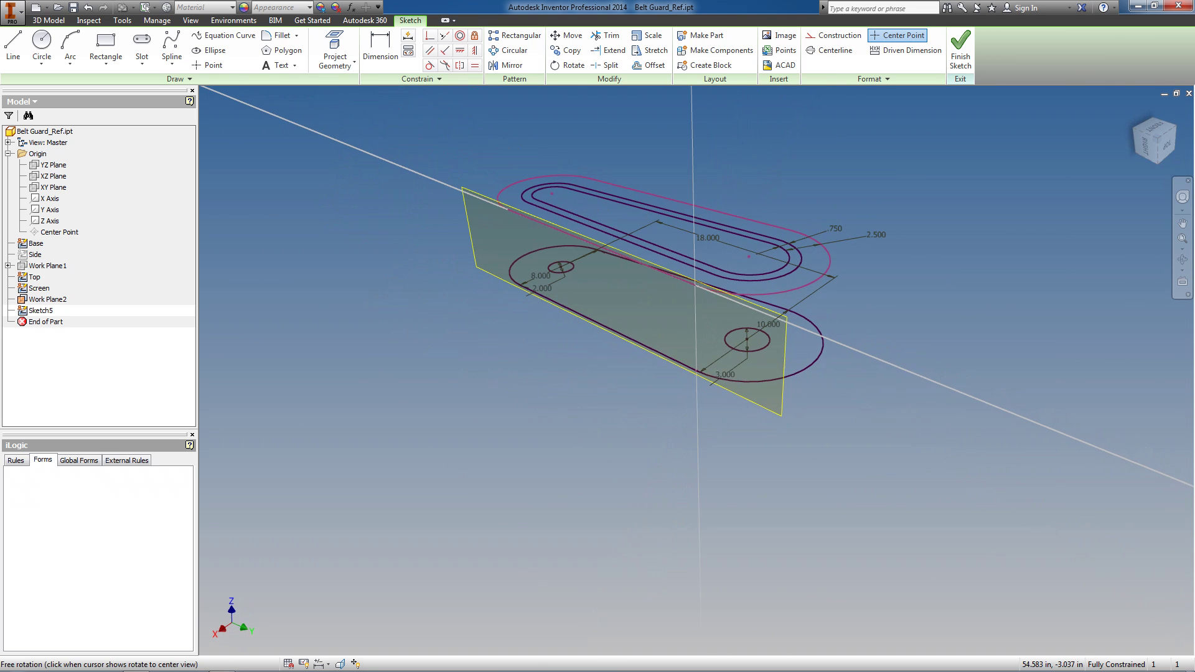
left_click(336, 53)
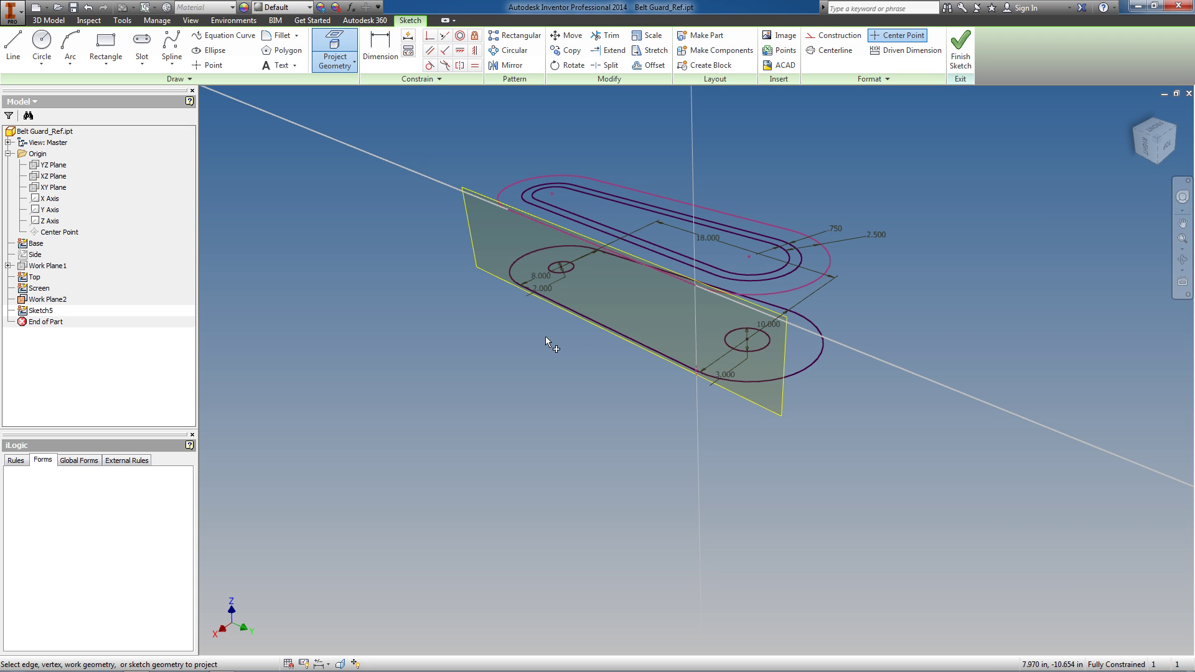
left_click(526, 290)
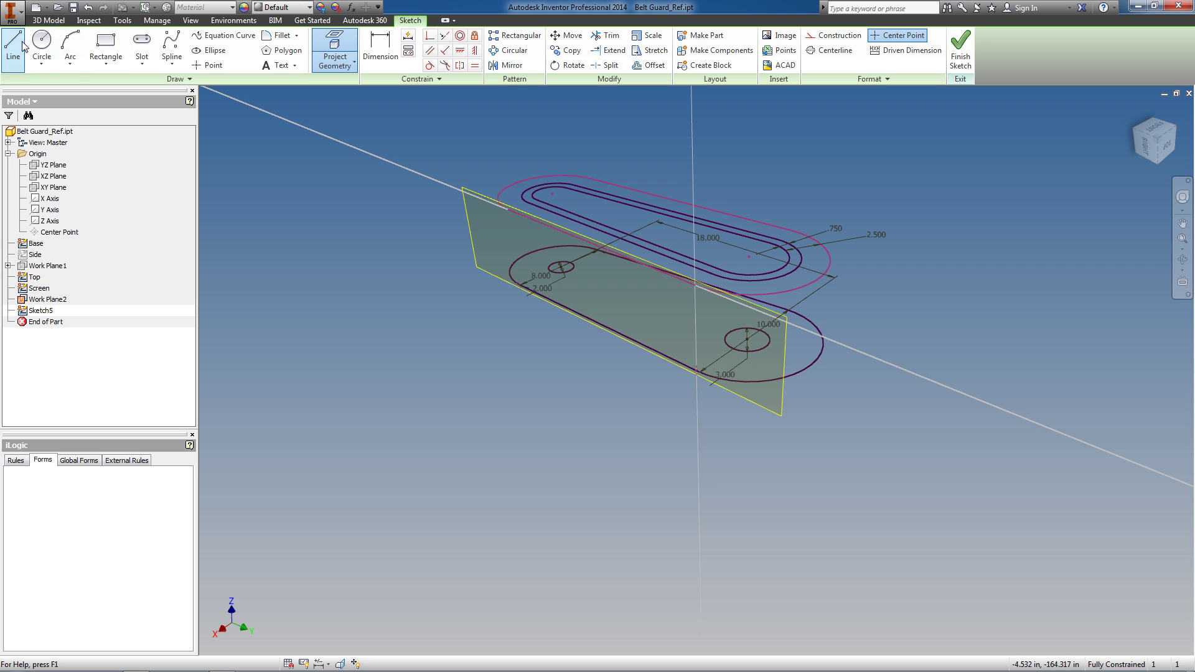
Step: Sketch a rectangle from the projected line's end near the 2 in hole, setting its length along the line as a named size parameter of 1.5
left_click(106, 50)
scroll(536, 275, "up", 5)
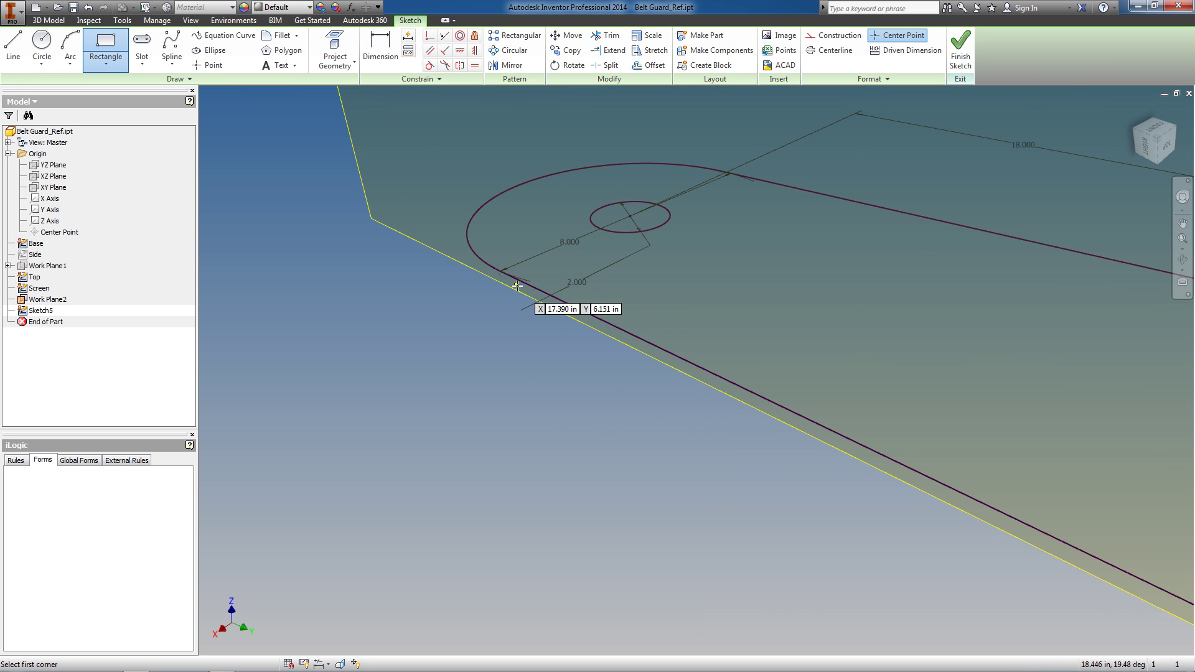
left_click(502, 270)
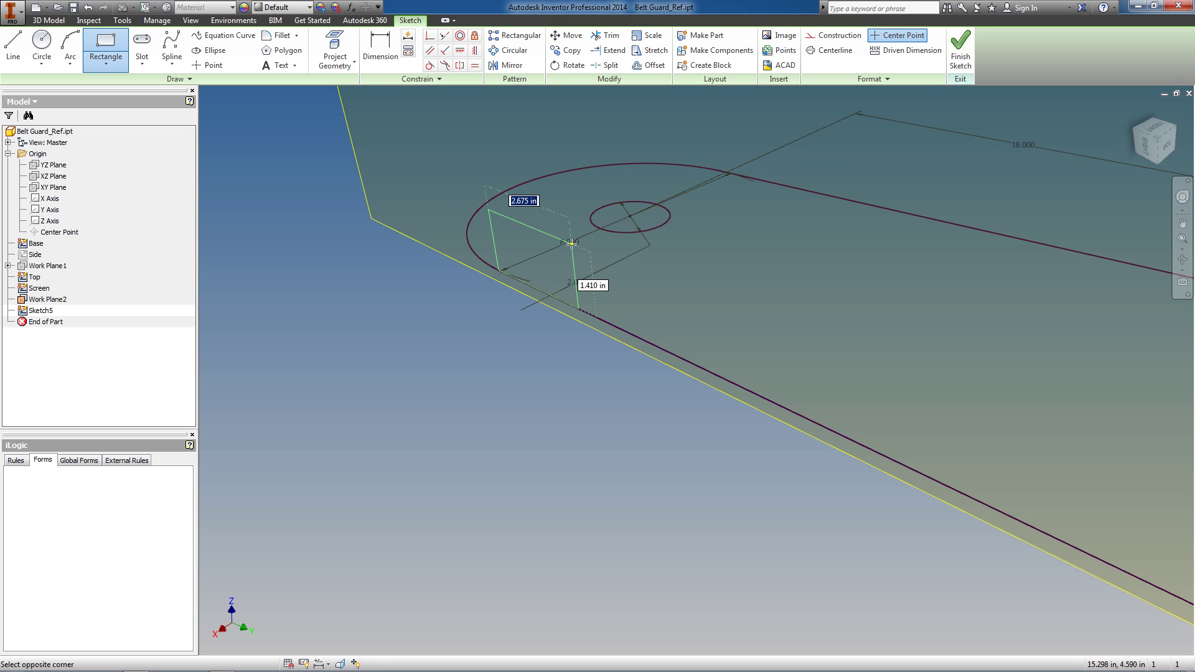
type("Tqa")
type("_Size=1.5")
key("Return")
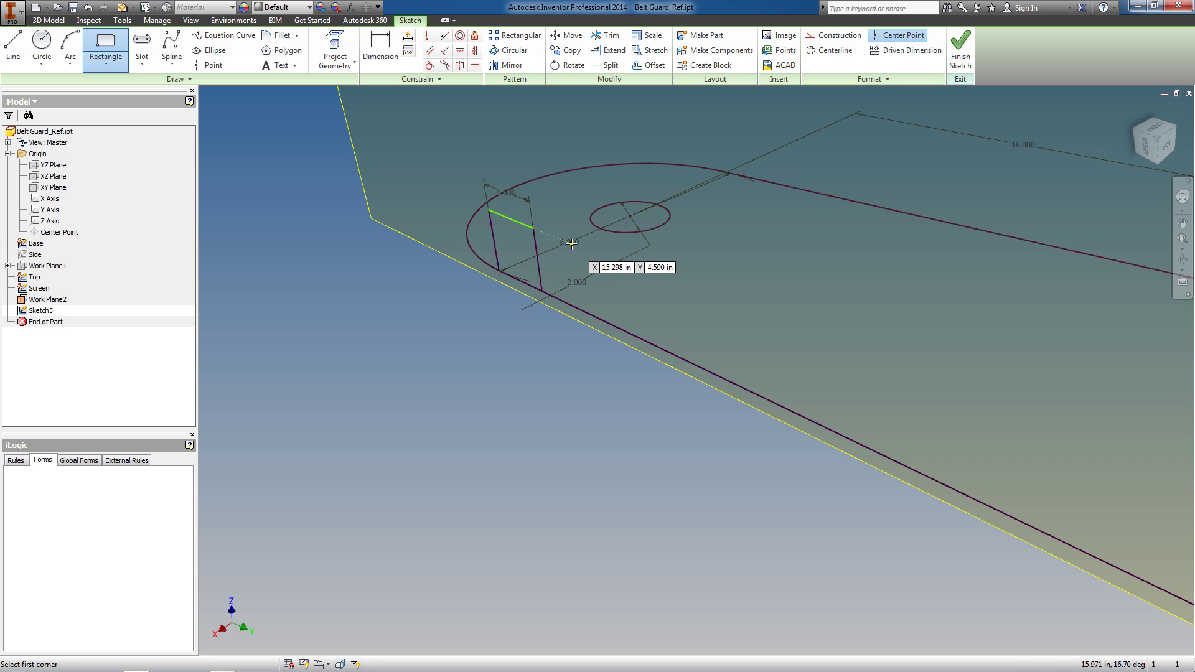
key("Escape")
Step: Apply an equal constraint between the rectangle's upper line and its side line to make it square
left_click(478, 68)
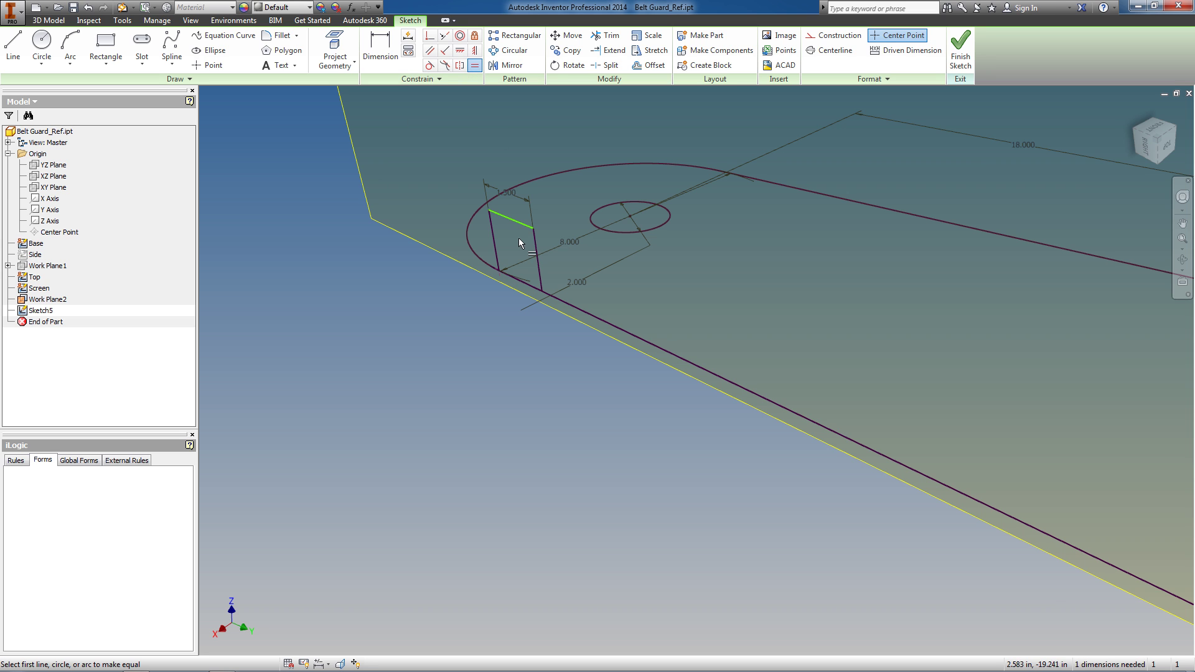
left_click(517, 225)
left_click(534, 236)
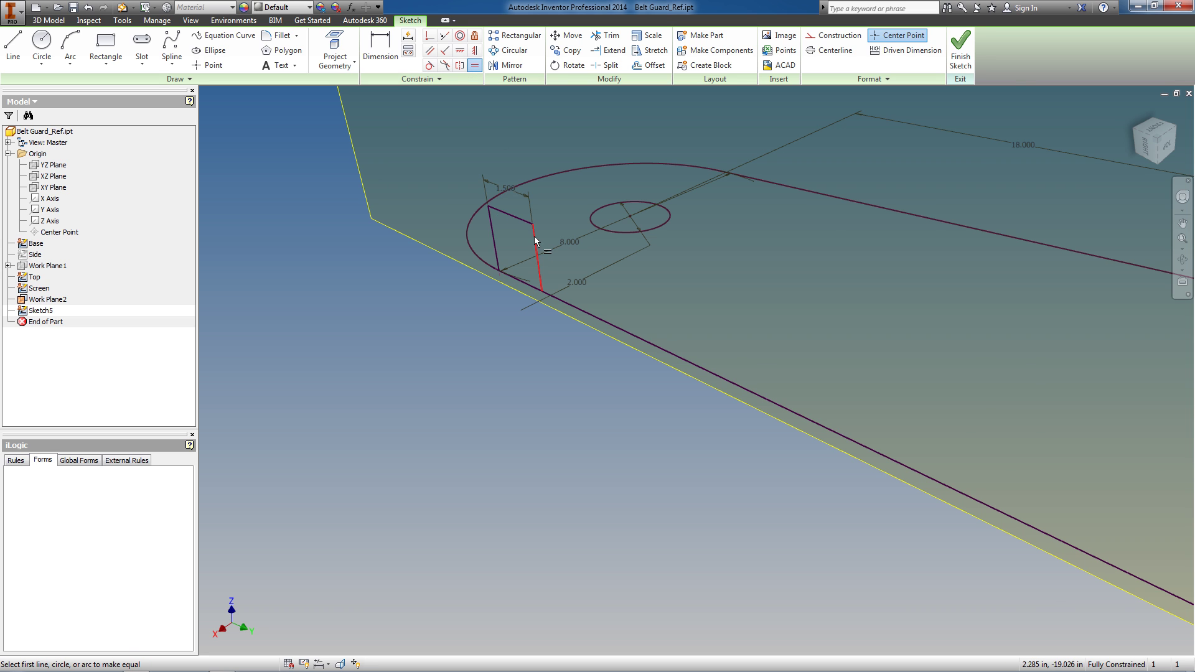
scroll(548, 237, "down", 2)
key("Escape")
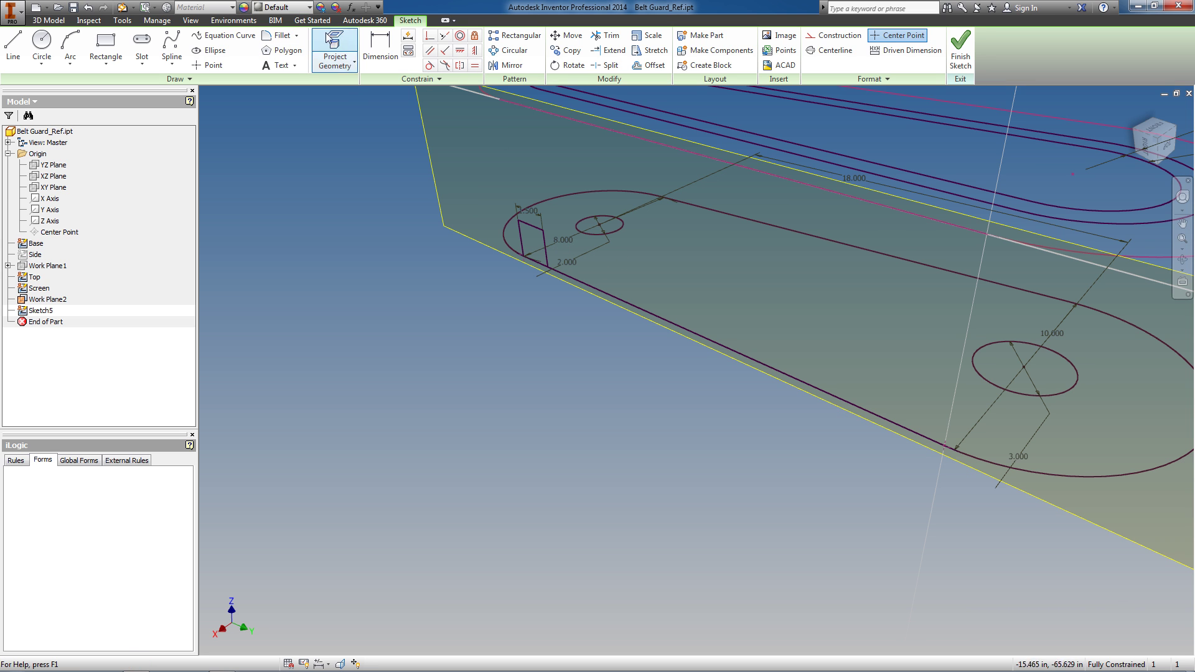
Step: Sketch a second rectangle, about 2.1 by 1.6 in, from the projected line's end near the 3 in hole
left_click(106, 43)
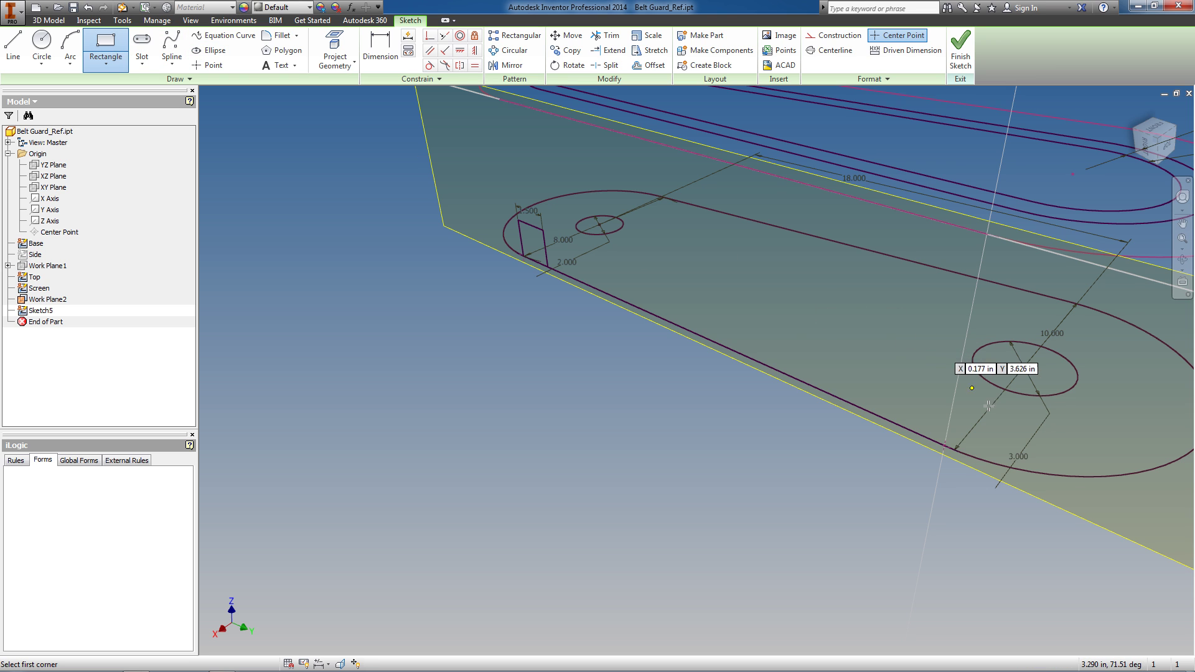
left_click(944, 444)
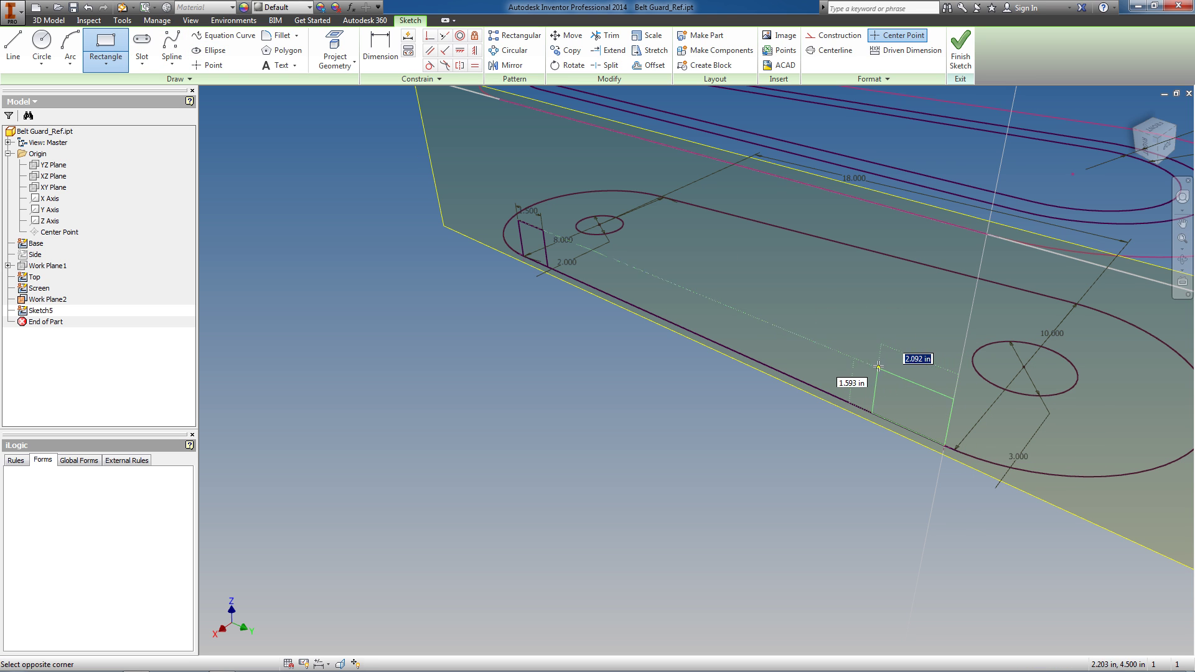
left_click(872, 366)
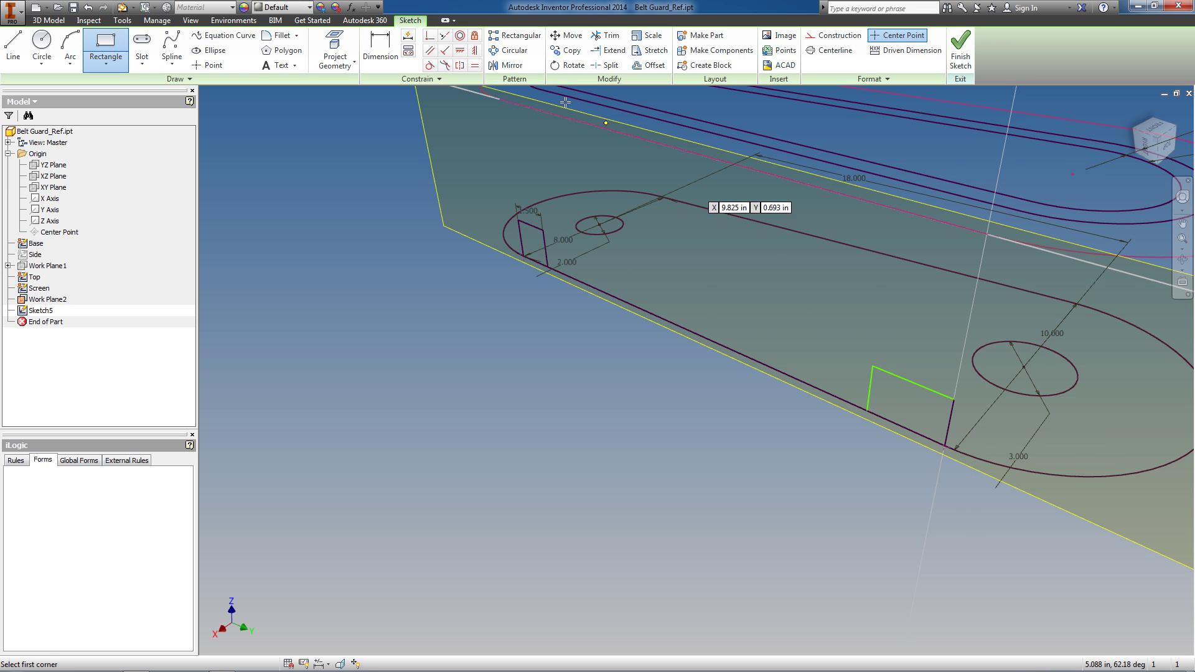
Step: Constrain the second rectangle's upper and side lines equal to the first square's upper line
left_click(475, 65)
left_click(534, 230)
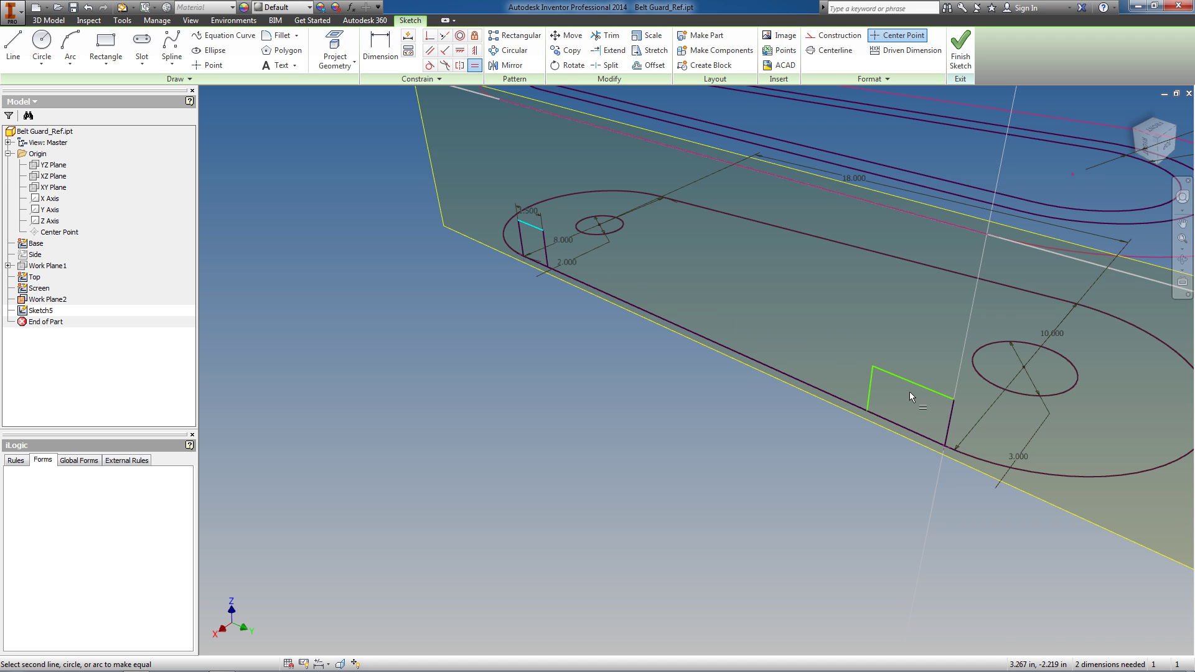
left_click(916, 384)
left_click(527, 222)
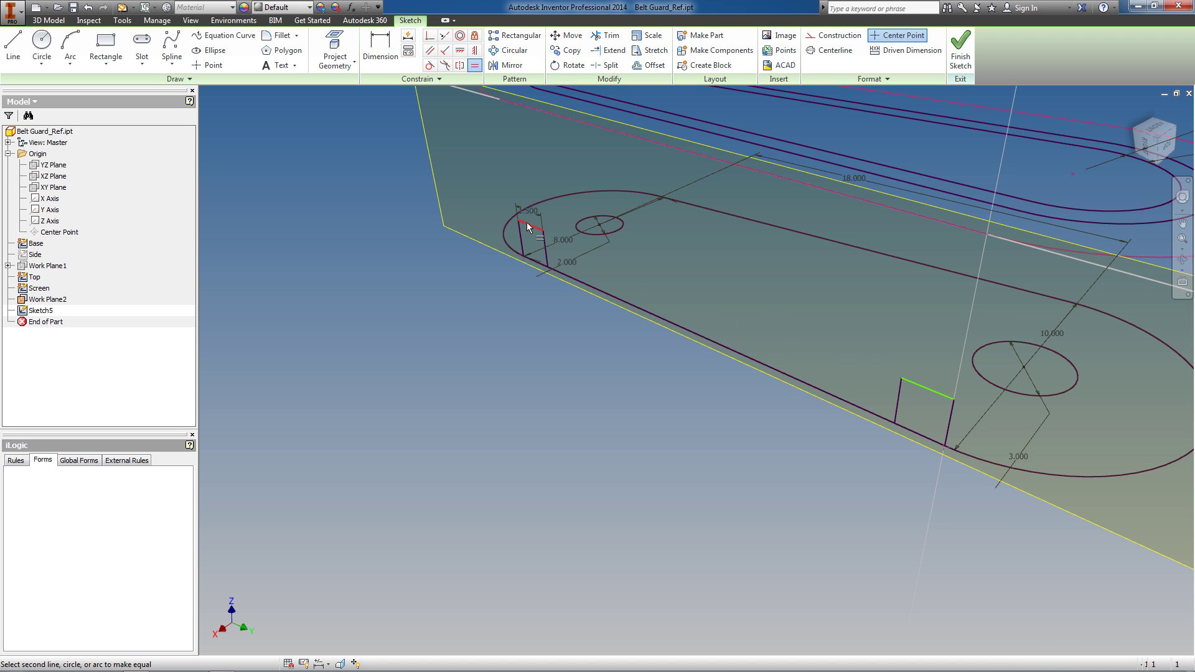
left_click(900, 405)
key("Escape")
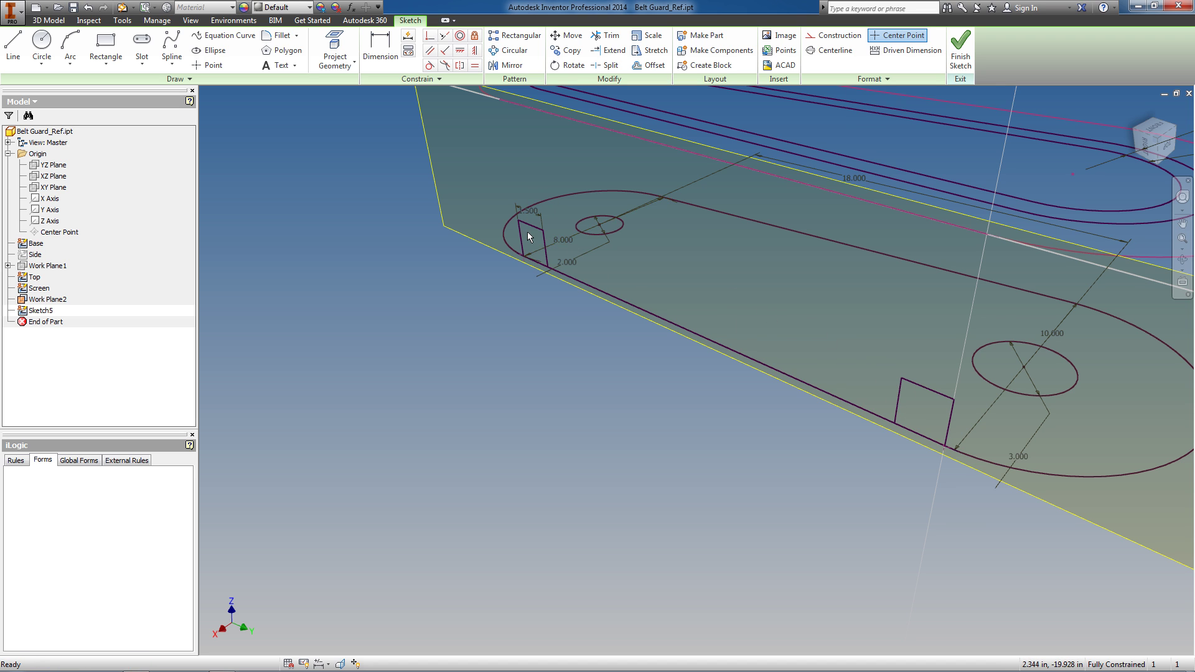
Step: Sketch a circle inside the square near the 2 in hole, with its diameter defined as the named parameter Tab_Hole=.25
scroll(527, 232, "up", 5)
left_click(41, 43)
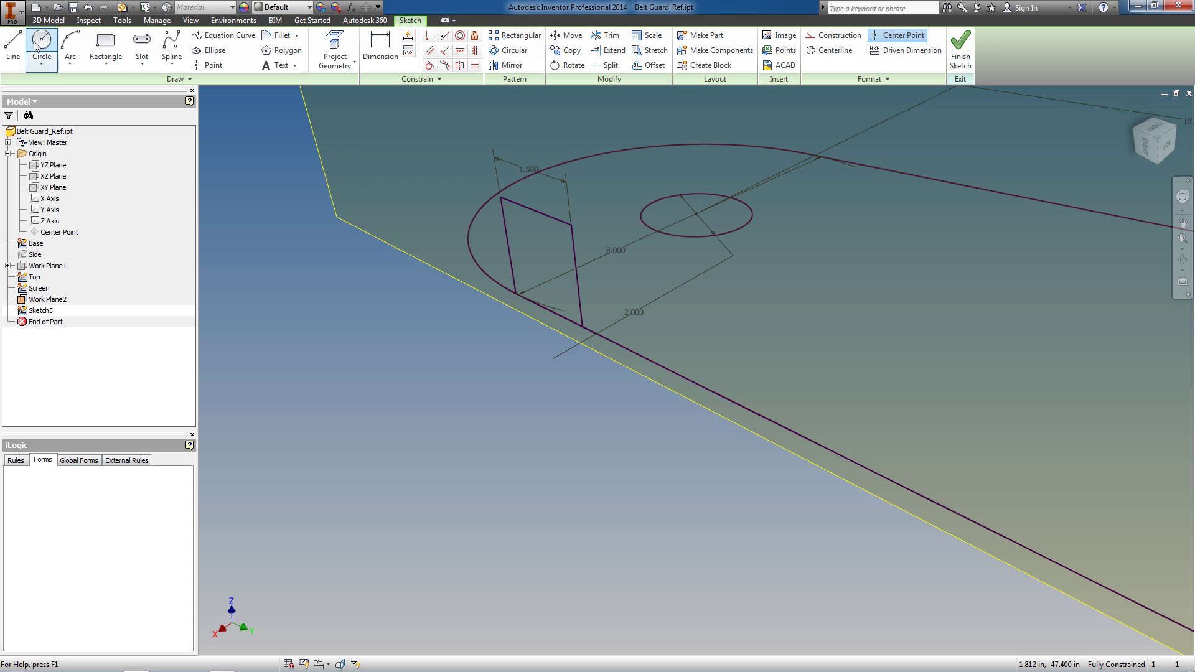
left_click(537, 260)
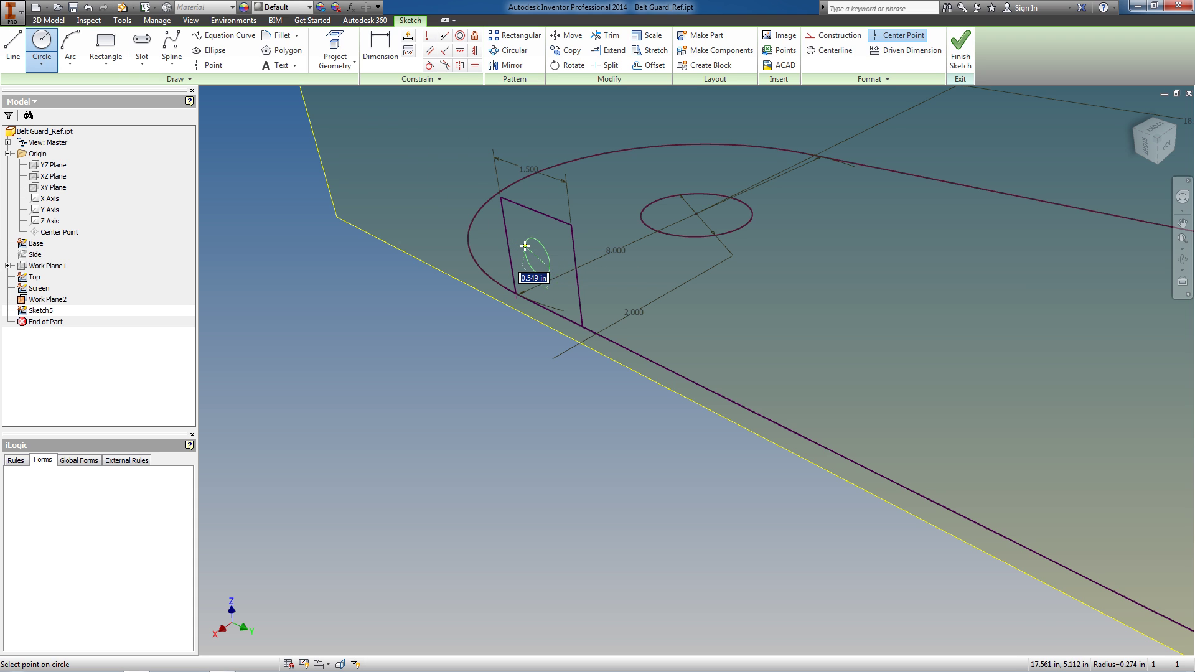
type("Tab_")
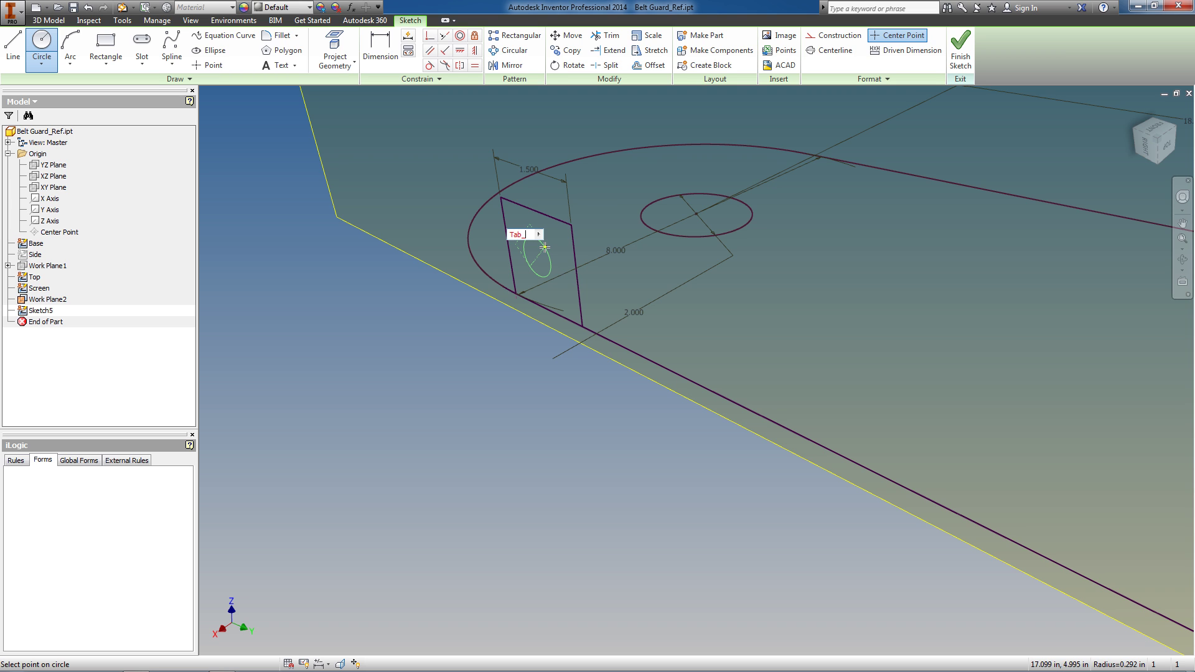
type("Hole=.25")
key("Return")
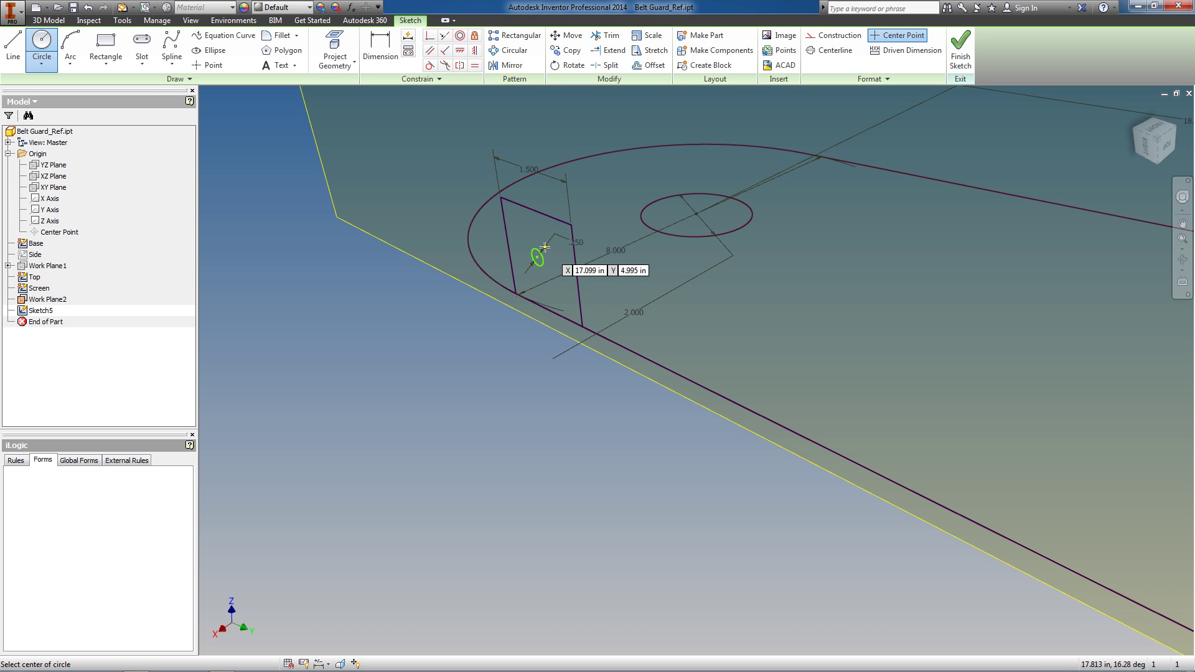
Step: Center the tab hole in its square by aligning it vertically with the upper line's midpoint and horizontally with the side line's midpoint
left_click(474, 50)
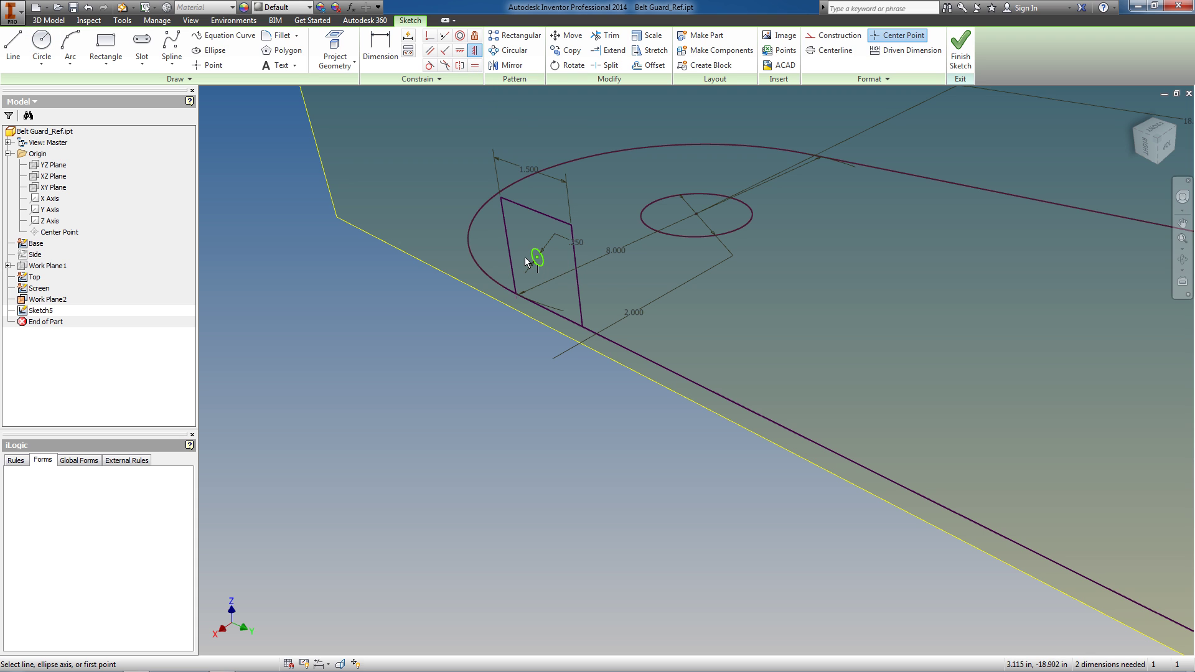
left_click(537, 259)
left_click(536, 211)
left_click(459, 50)
left_click(541, 259)
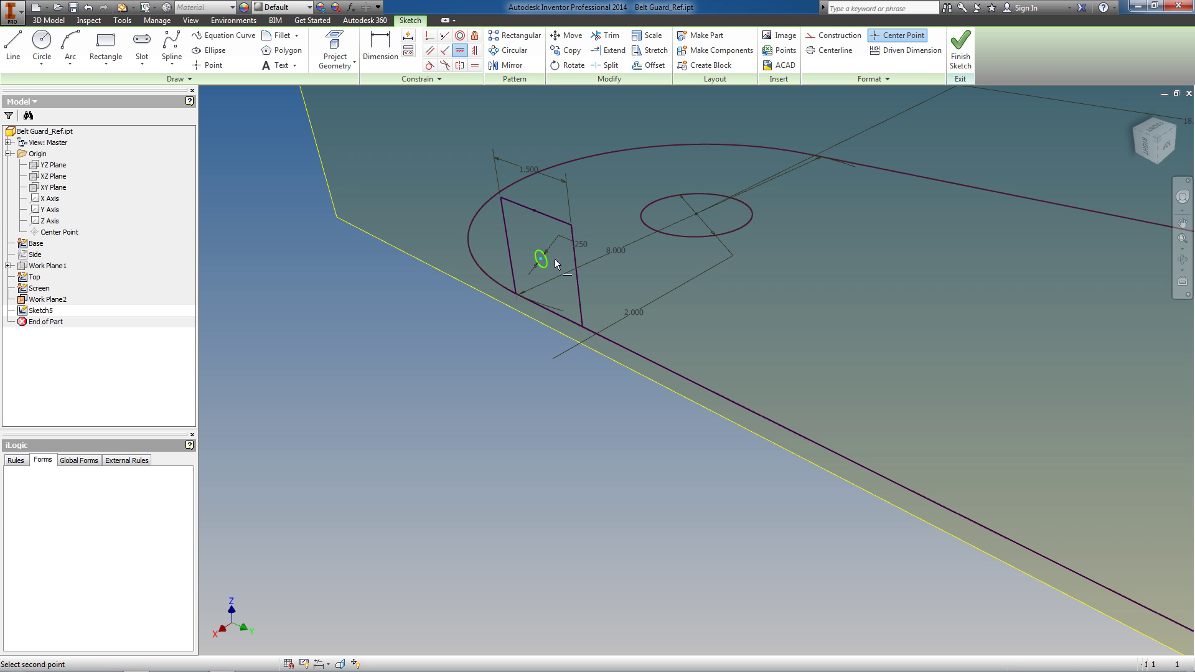
left_click(581, 278)
scroll(508, 257, "up", 1)
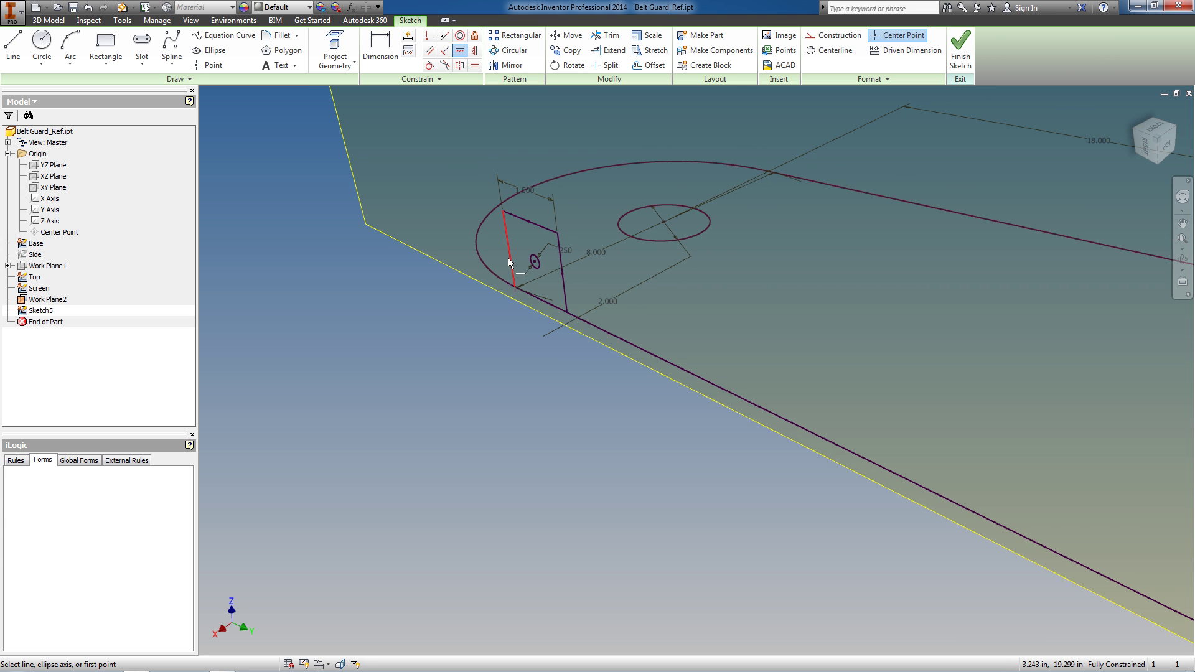
scroll(508, 258, "up", 3)
key("Escape")
Step: Sketch a circle about 0.52 in in diameter inside the square near the 3 in hole, and constrain it equal to the first tab hole
scroll(716, 358, "down", 3)
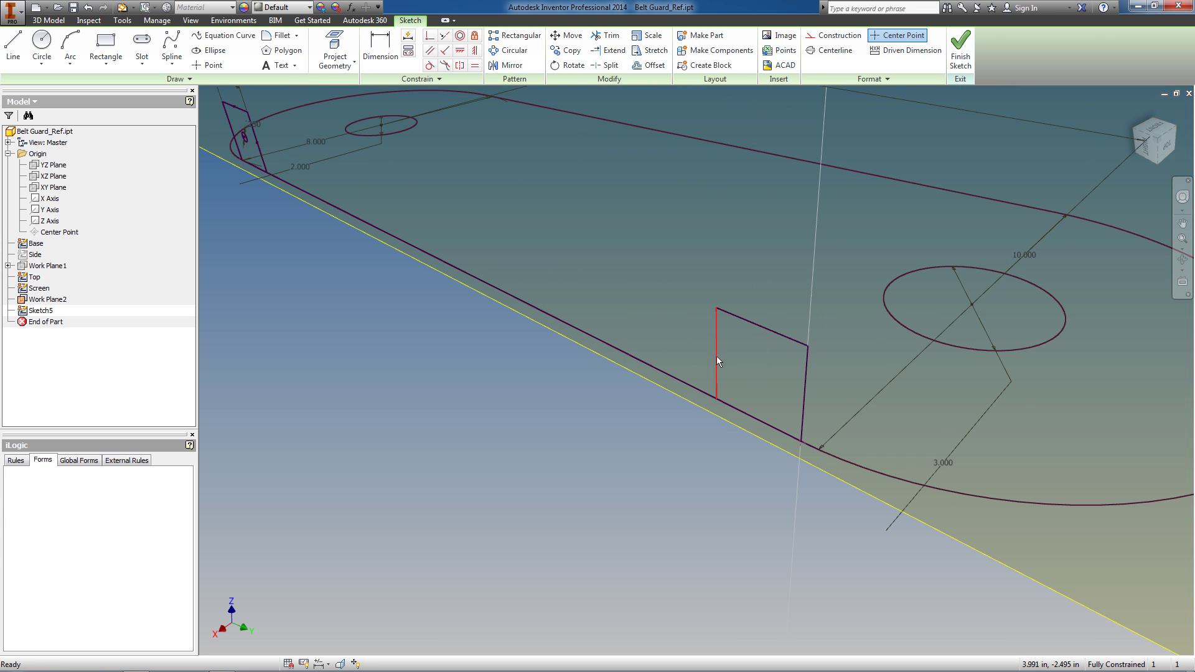
key("c")
left_click(752, 370)
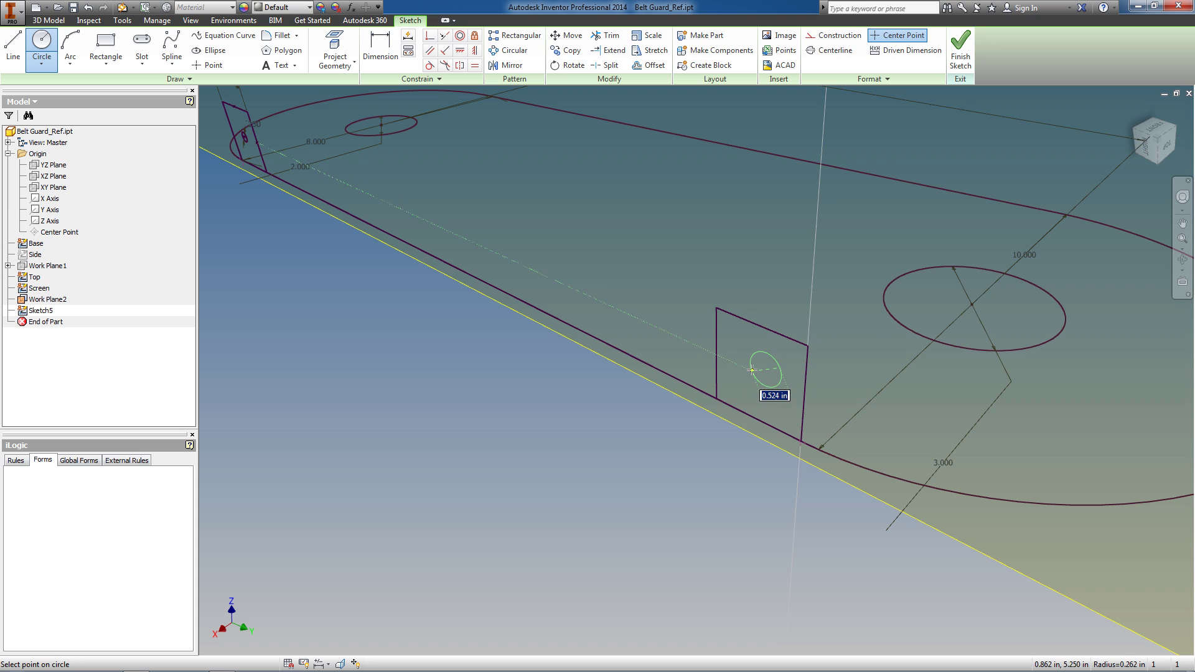
left_click(752, 370)
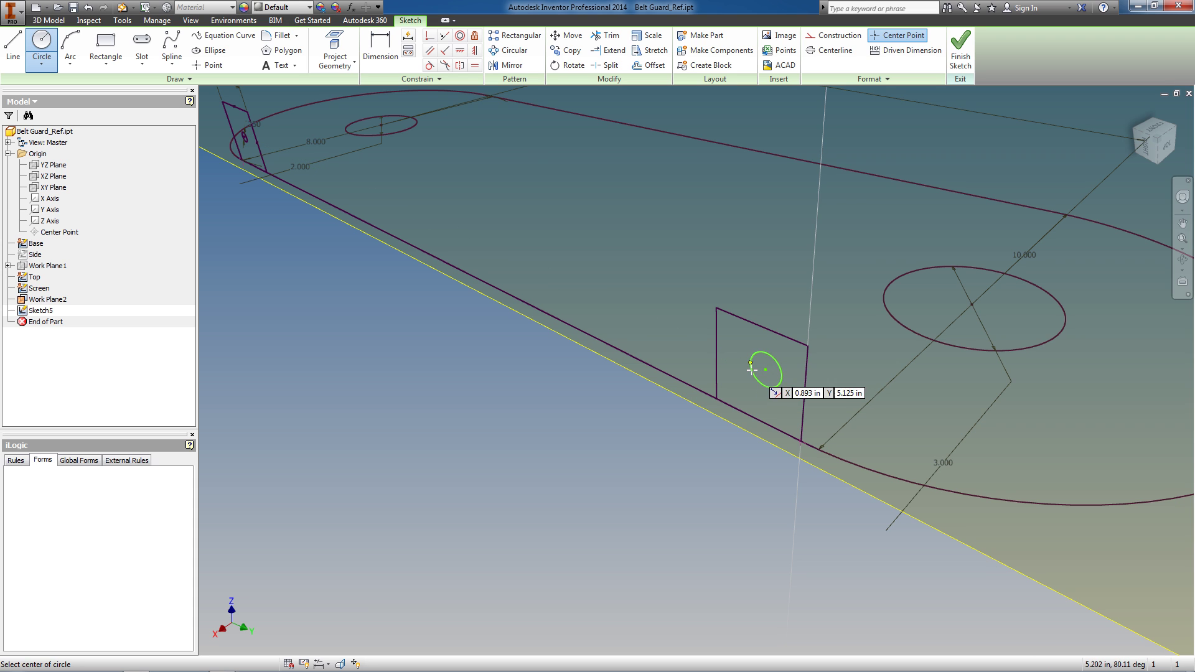
left_click(476, 68)
left_click(247, 141)
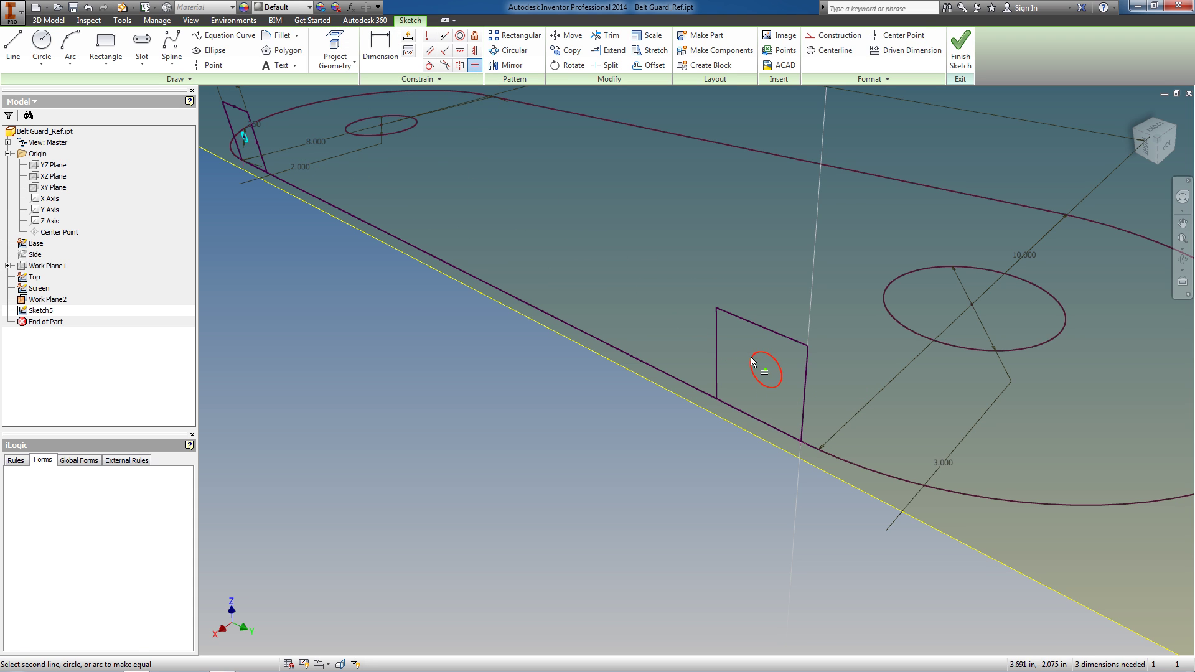
left_click(775, 360)
Step: Align the second tab hole's center vertically and horizontally with the midpoints of its square's upper and side lines
left_click(473, 51)
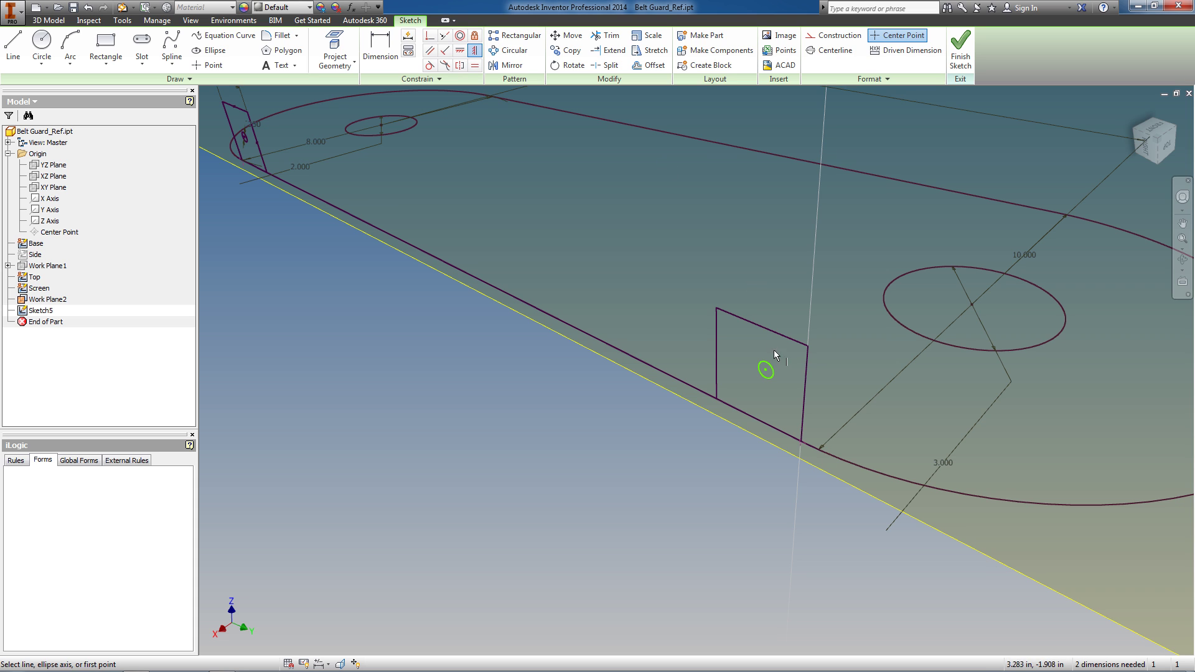
left_click(766, 370)
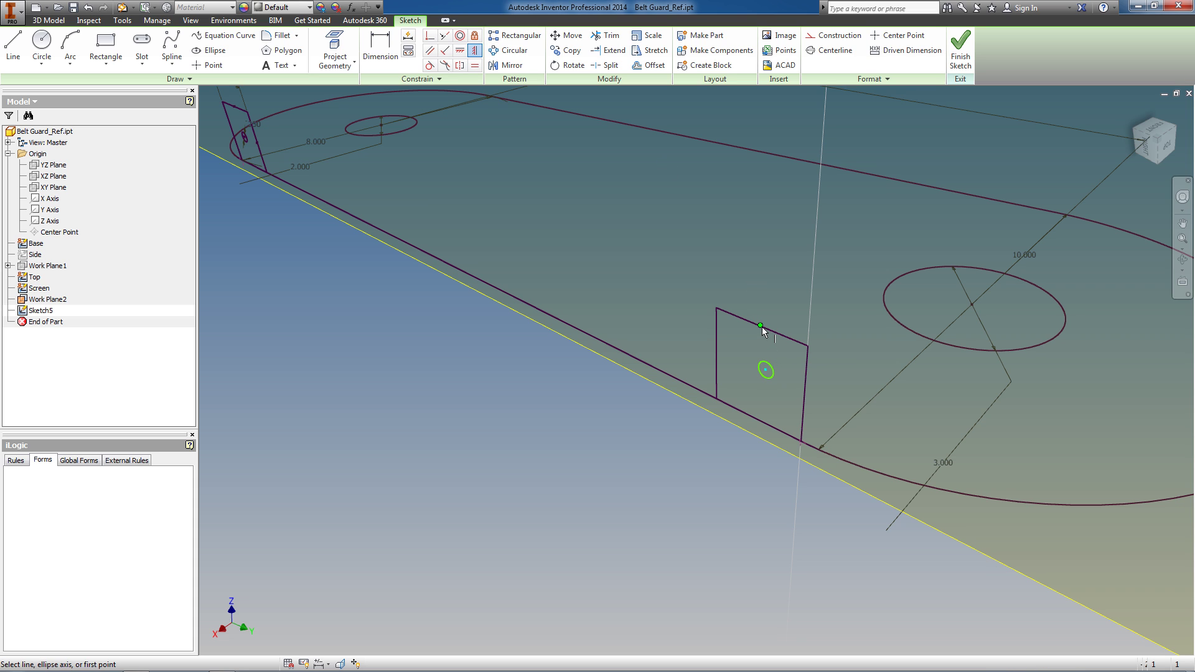
left_click(762, 327)
left_click(460, 50)
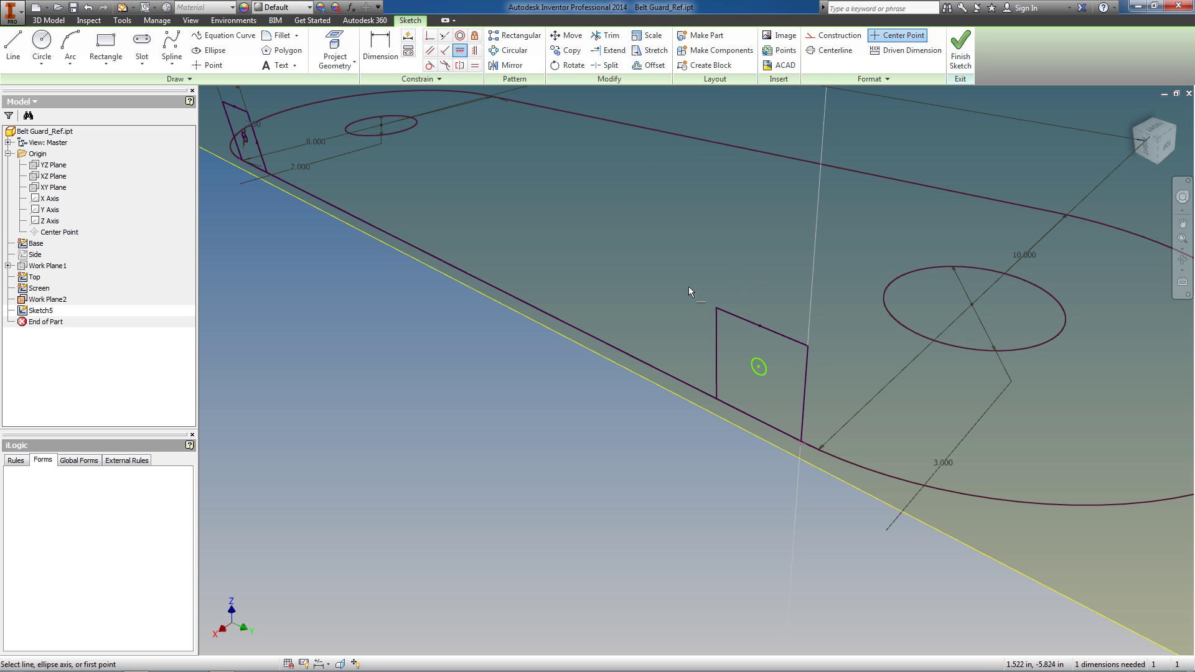
left_click(759, 371)
left_click(802, 398)
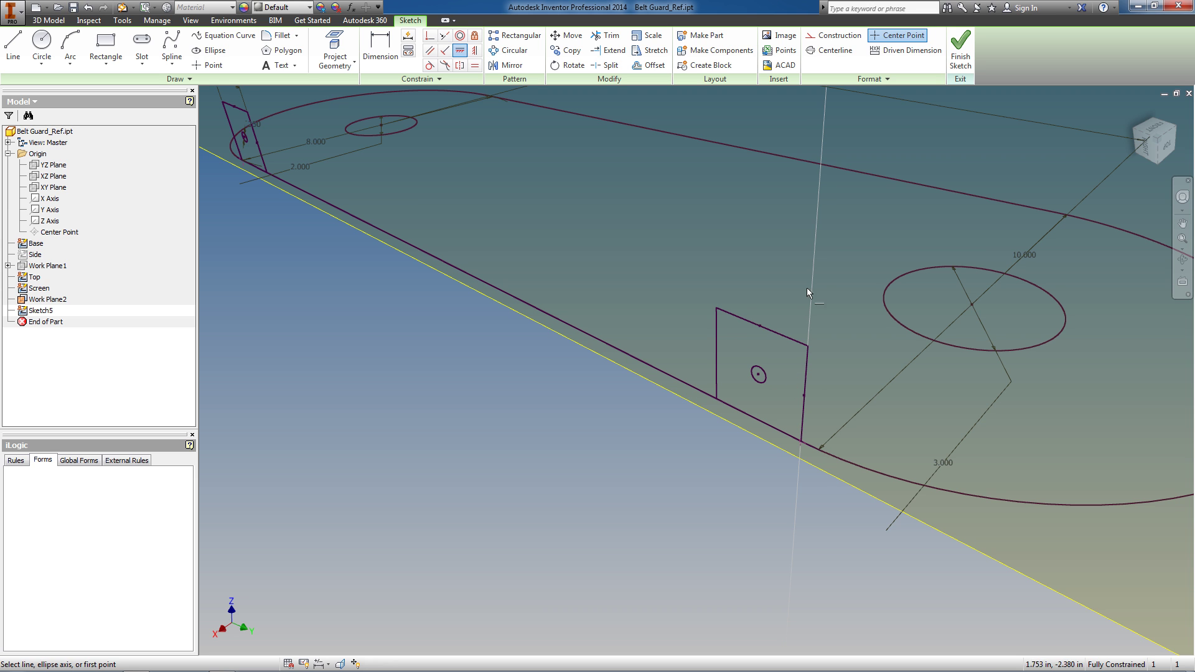
Step: Finish the tab sketch and hide the work plane it lies on
left_click(962, 48)
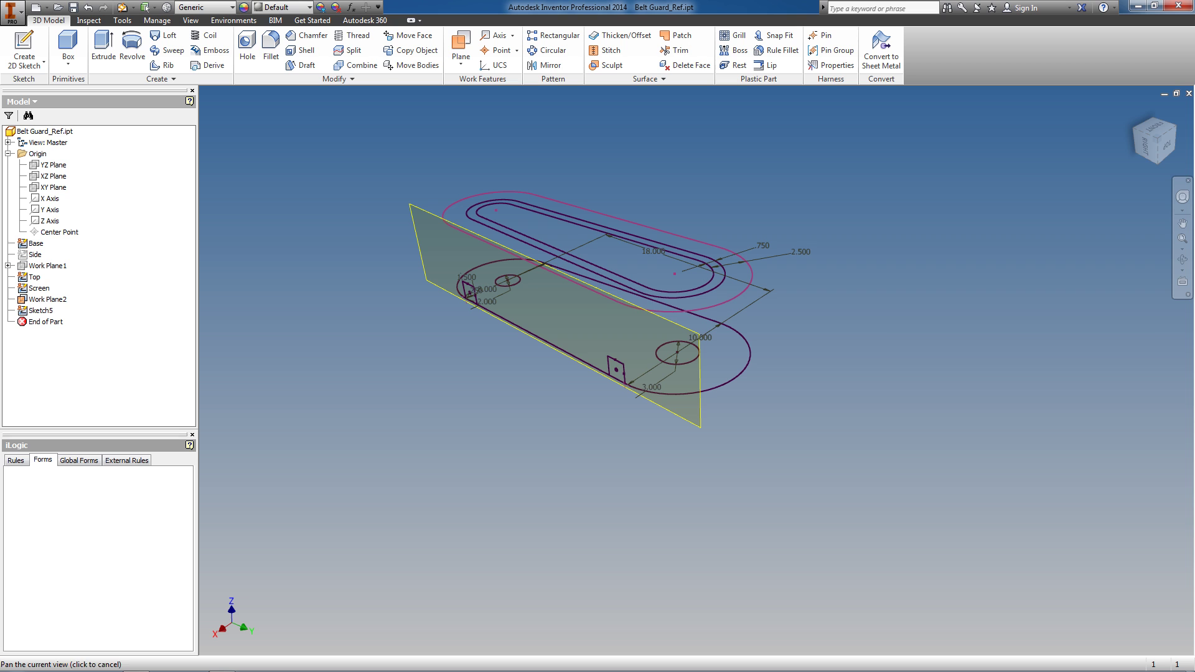
right_click(431, 213)
left_click(460, 358)
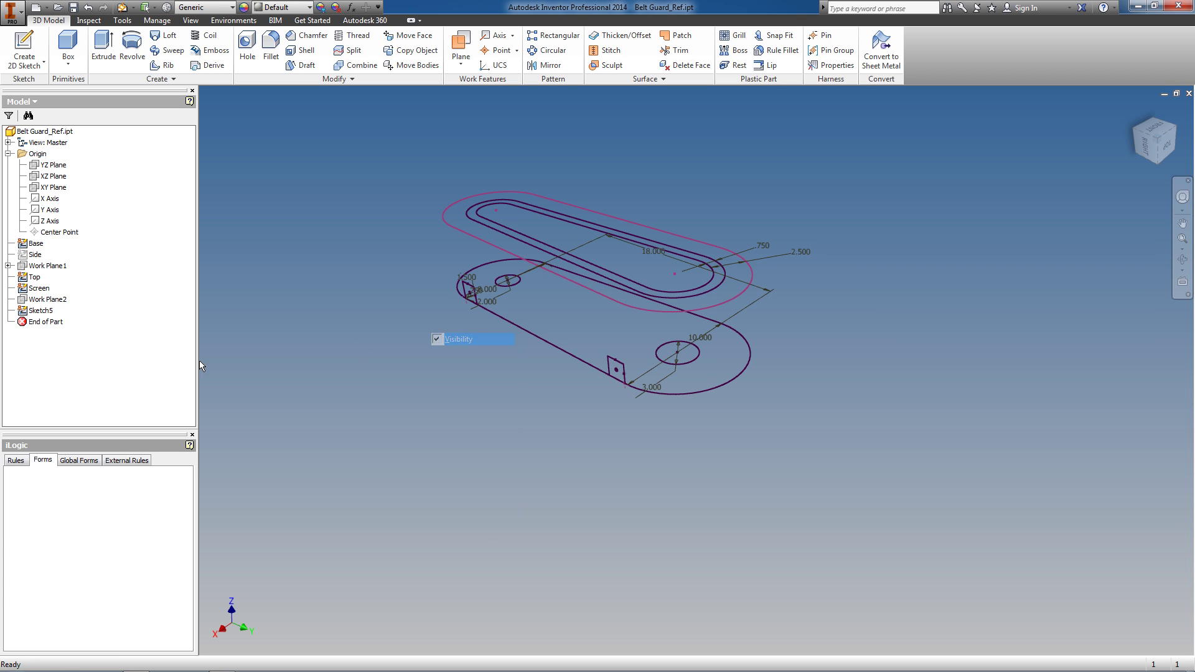
Step: Rename Sketch5 as Tabs
double_click(40, 310)
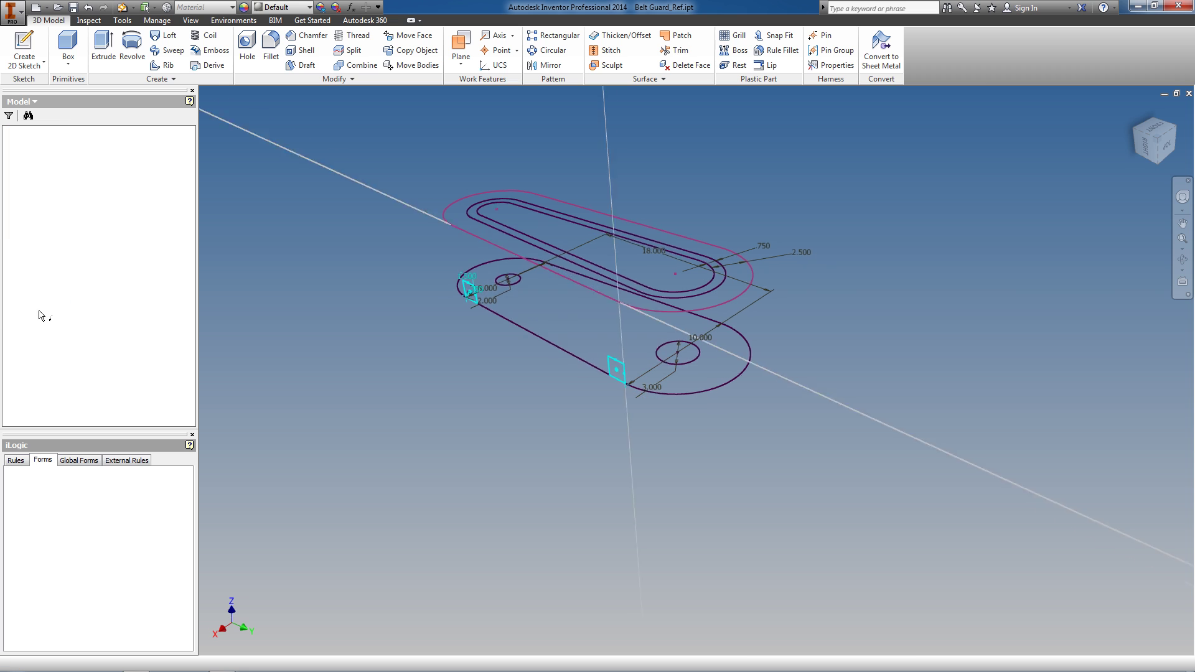
left_click(960, 51)
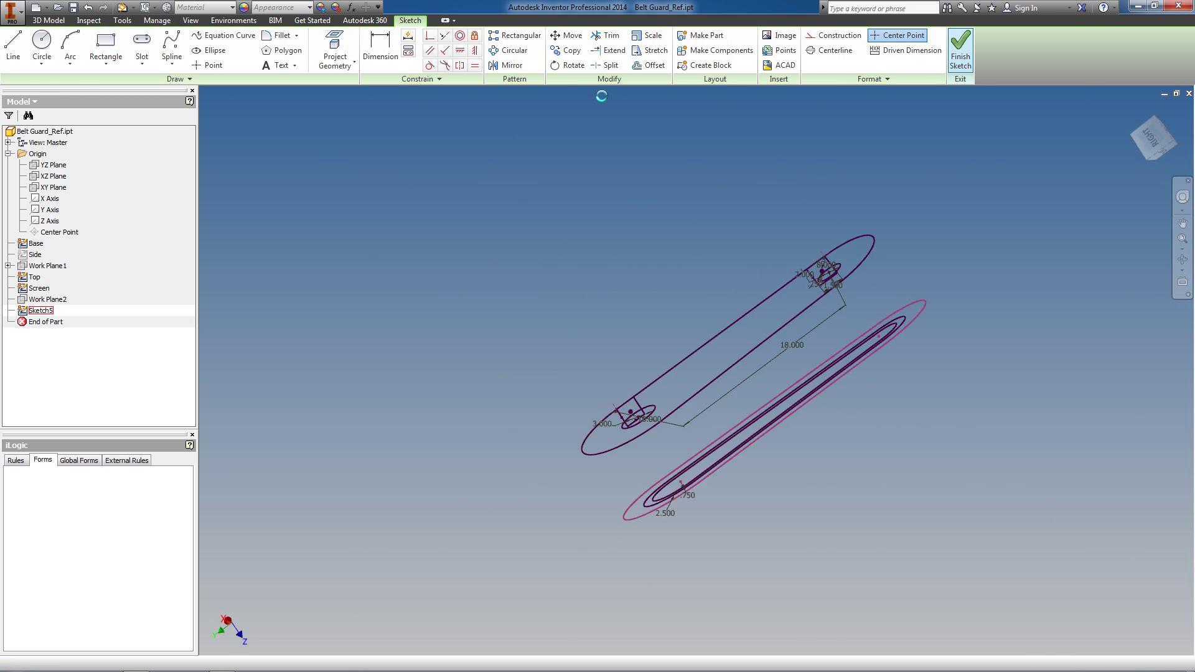
left_click(37, 310)
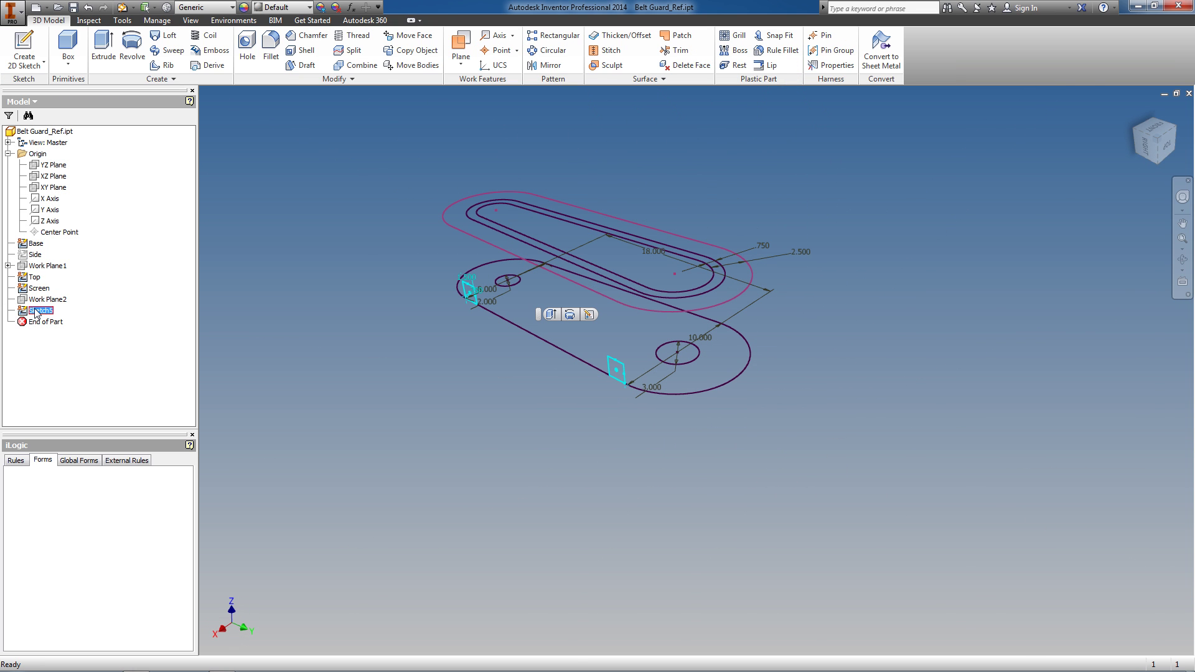
left_click(37, 311)
type("Tabs")
key("Return")
left_click(274, 343)
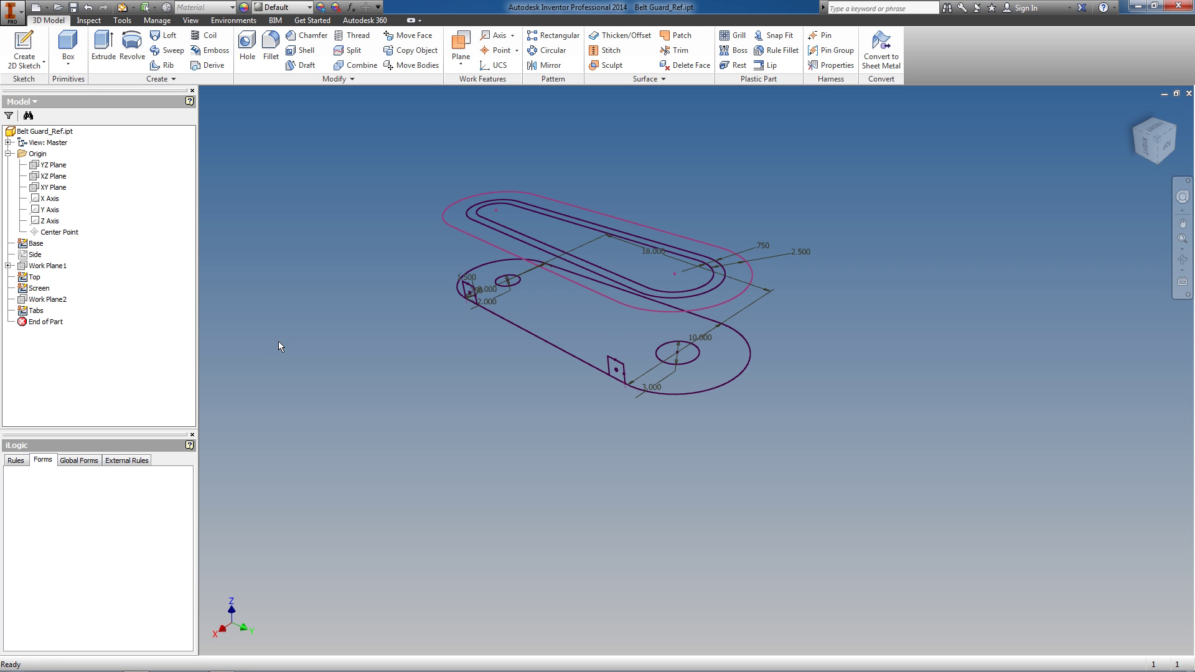
Step: Set the equation of the rip parameter to 1/16 in and close the parameter list
left_click(352, 7)
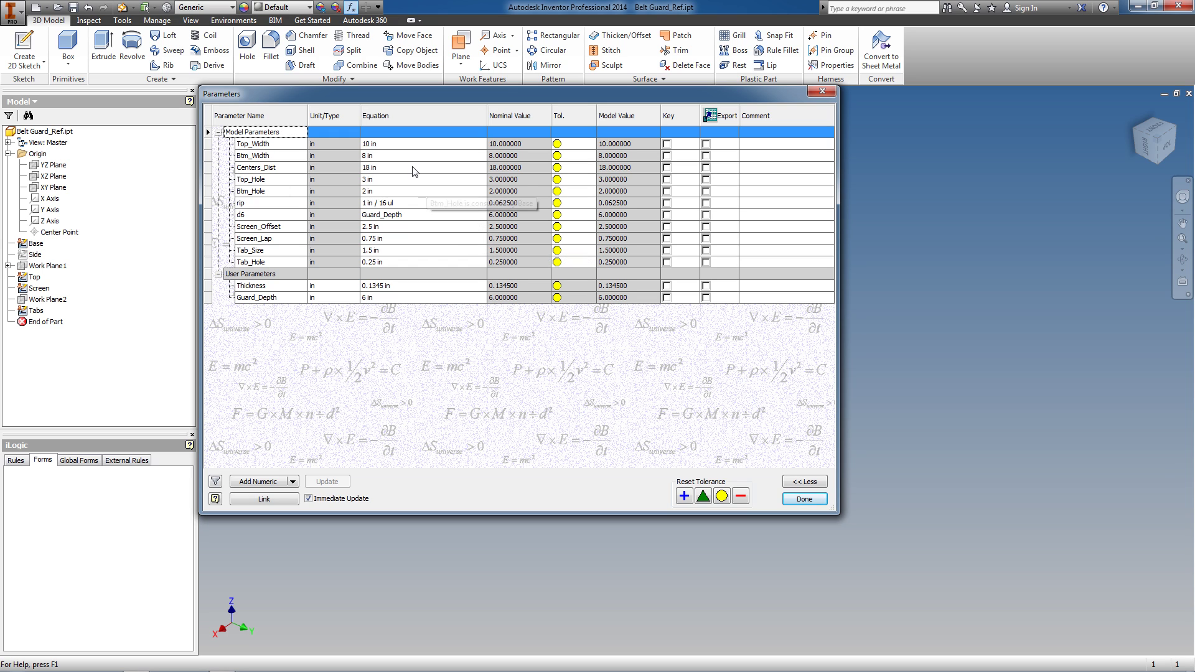
left_click(408, 203)
type("1/1")
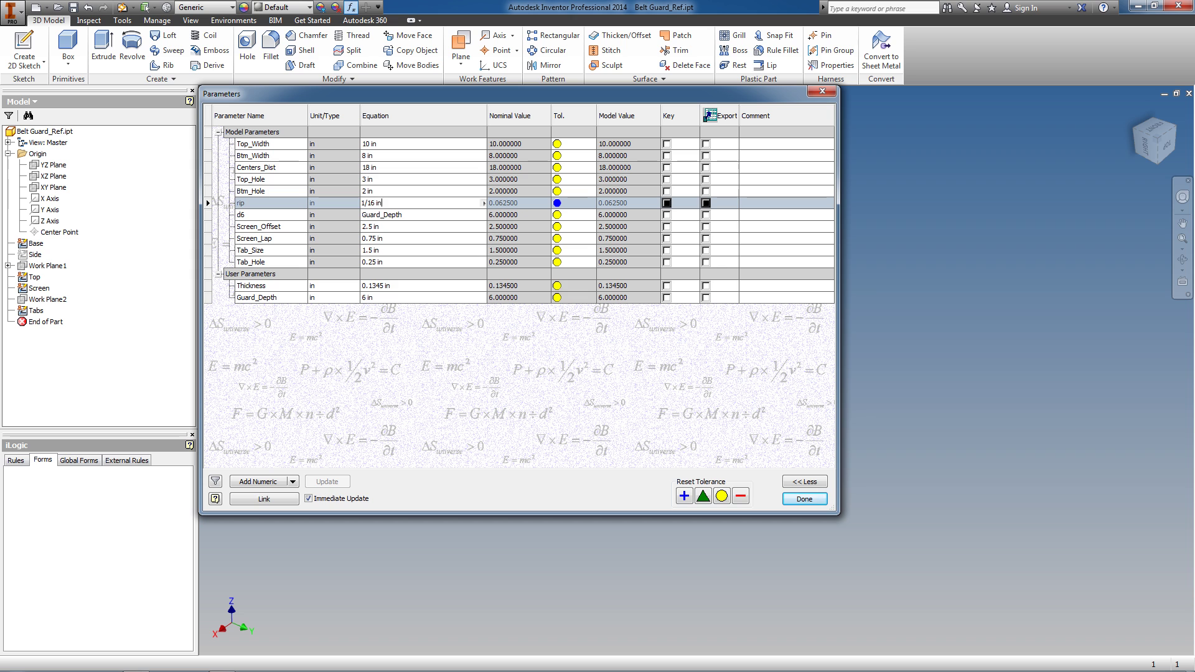
type("6 in")
key("Return")
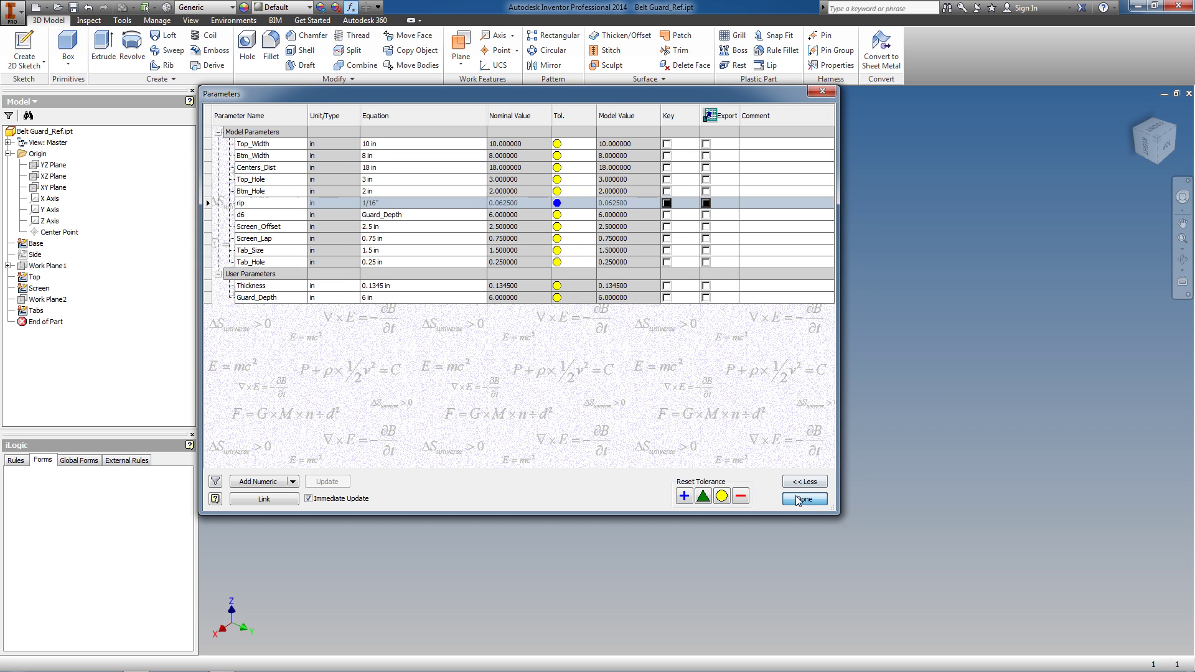
left_click(803, 500)
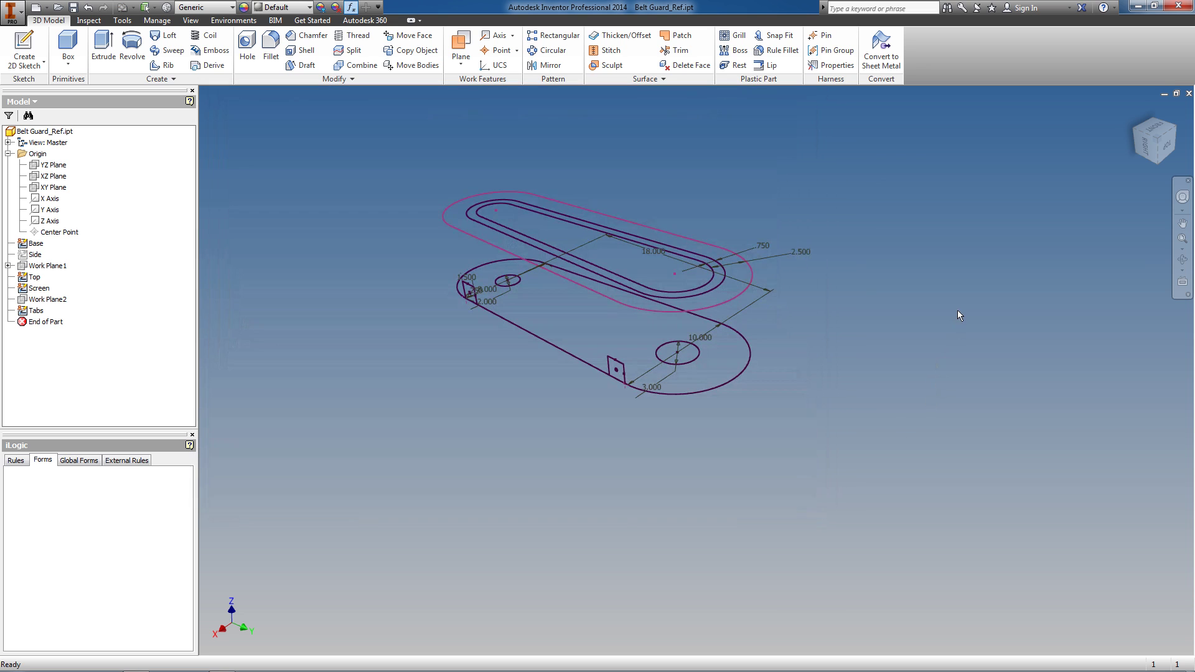
Step: Save the reference part and create a new part from the Standard.ipt template
left_click(73, 8)
left_click(36, 8)
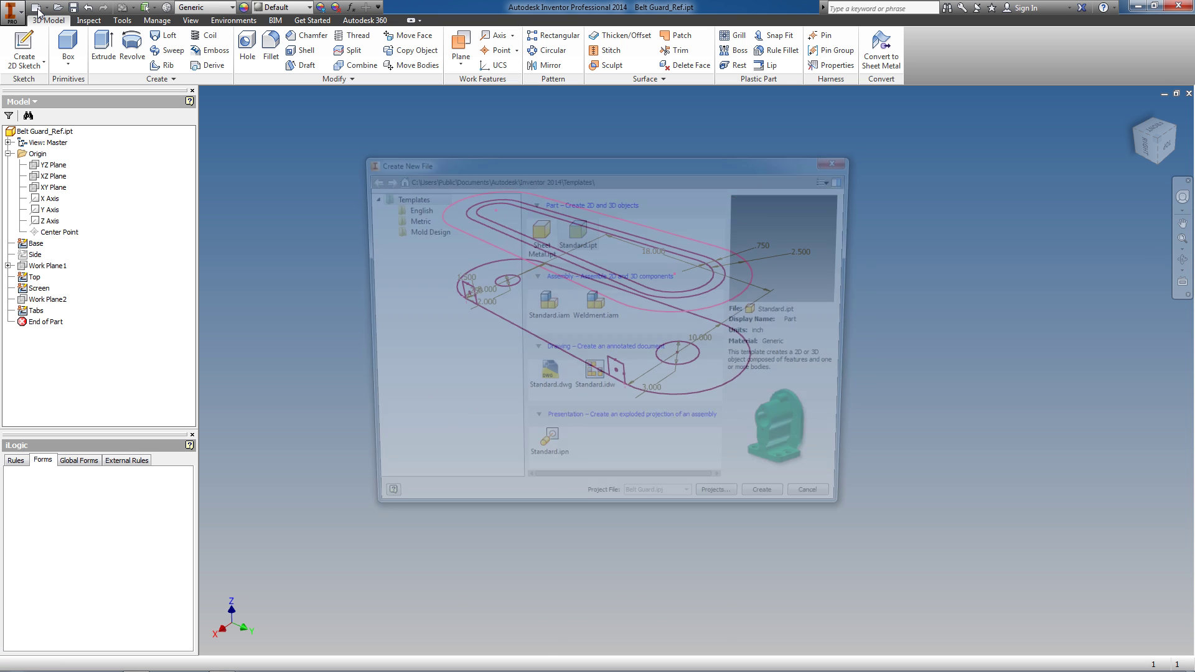
left_click(579, 233)
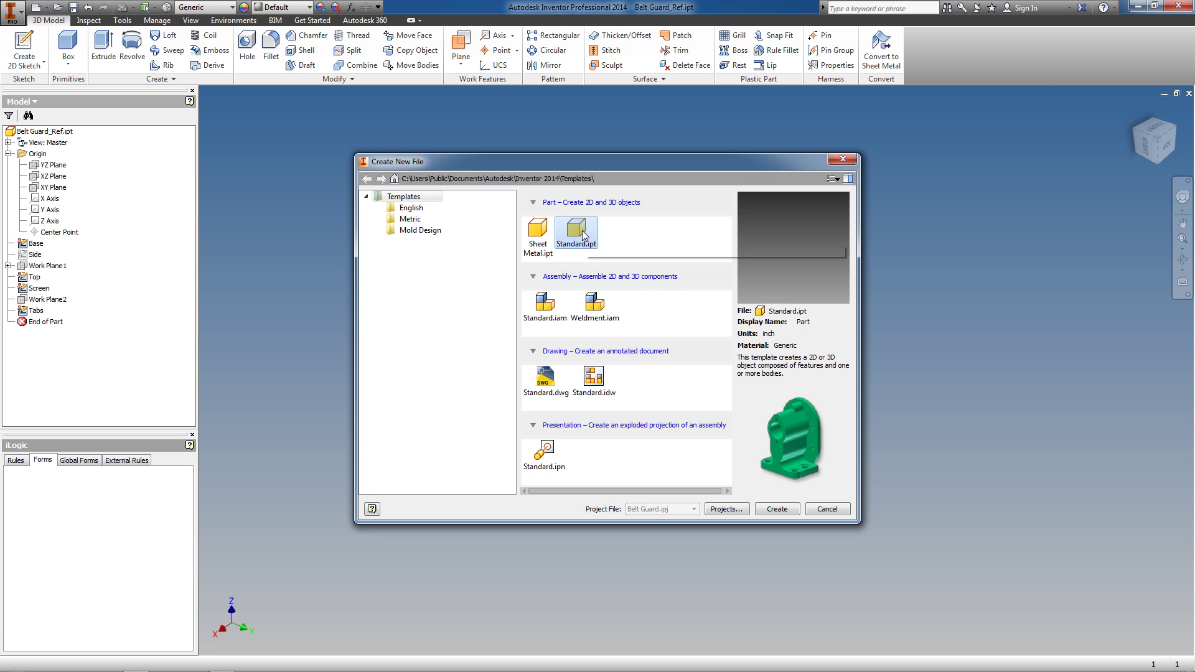
double_click(584, 234)
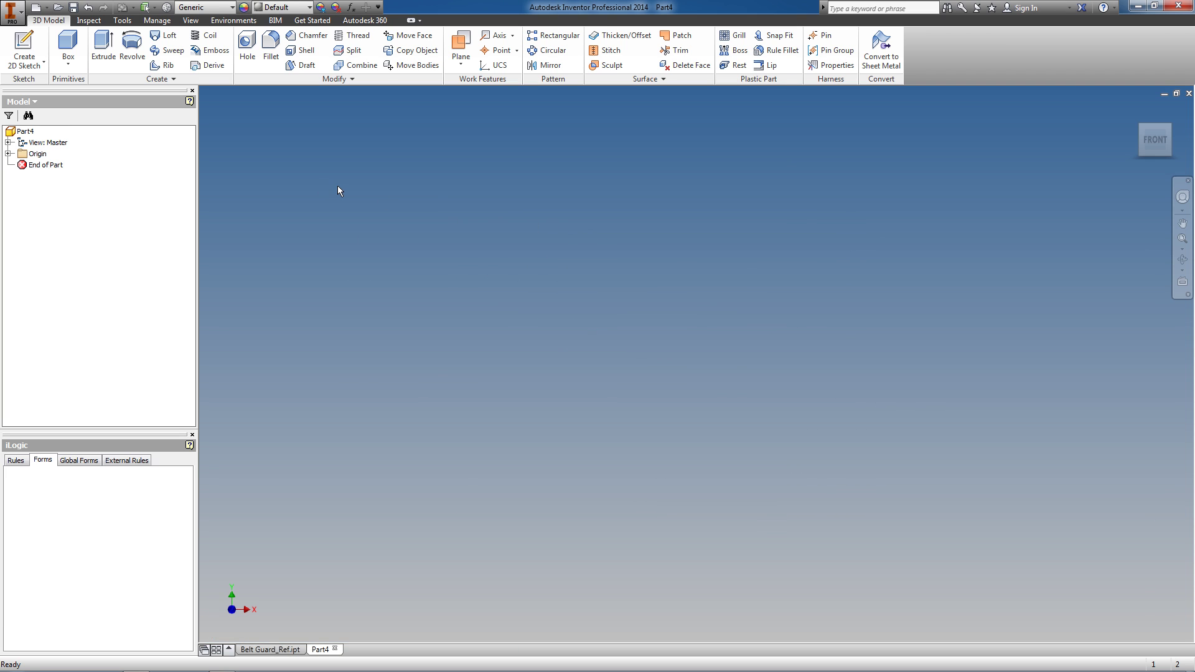
Step: Start deriving Belt Guard_Ref.ipt into the new part, exclude all its sketches and expand the sketch list
left_click(203, 67)
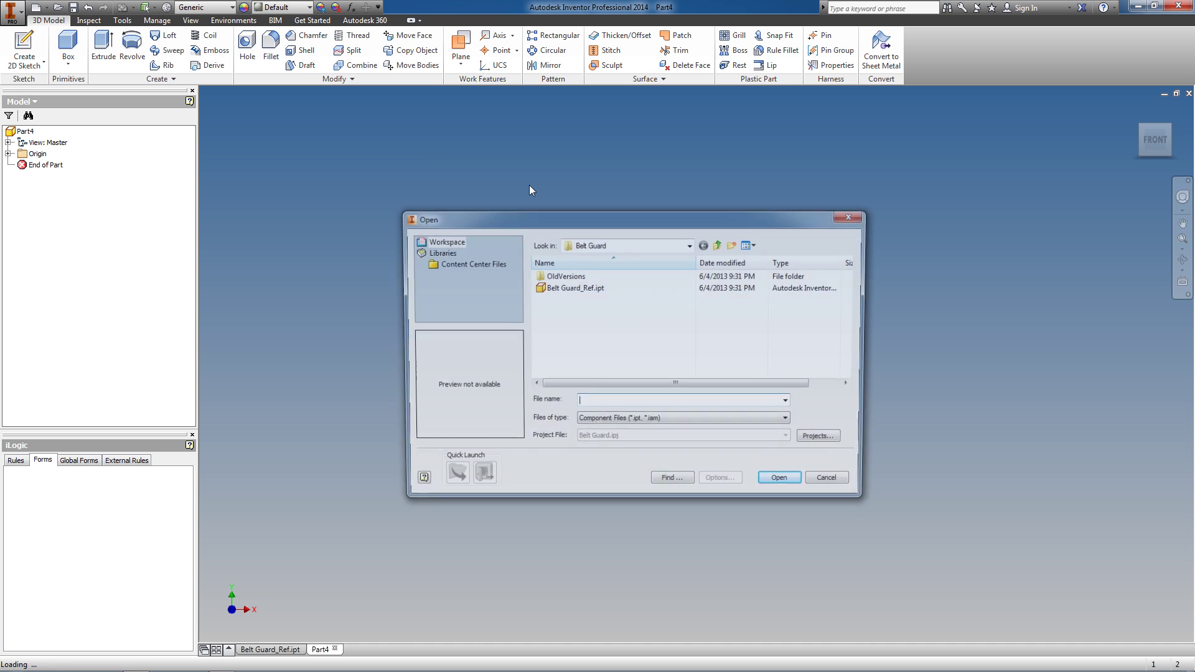
double_click(562, 287)
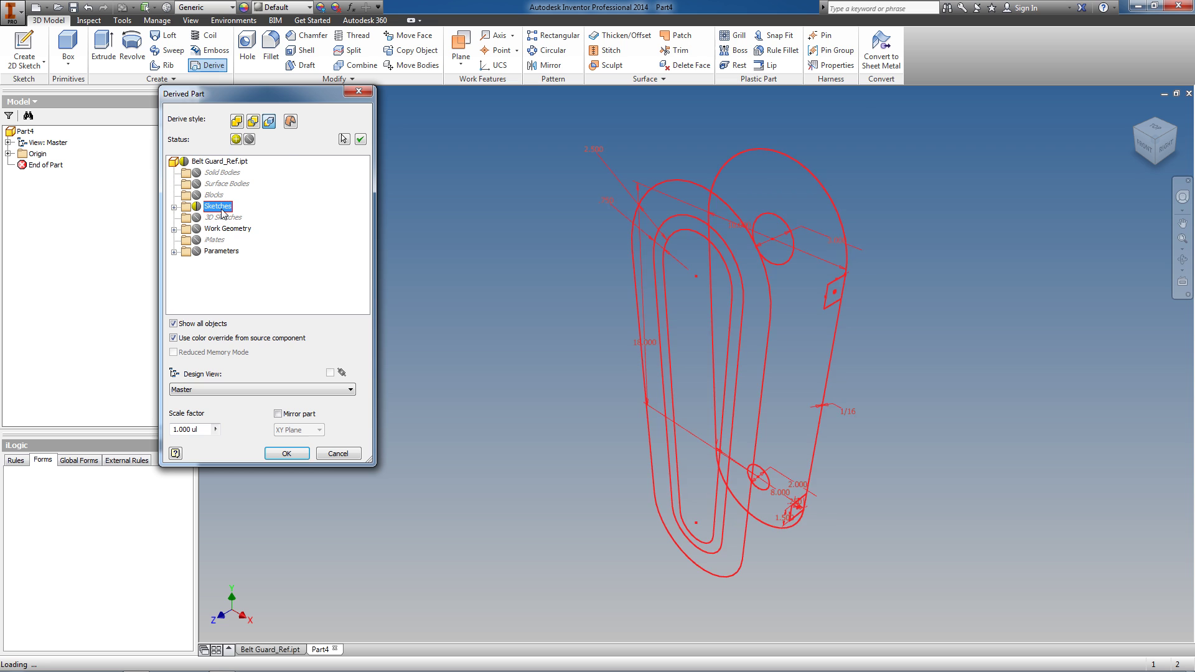
left_click(218, 206)
left_click(249, 139)
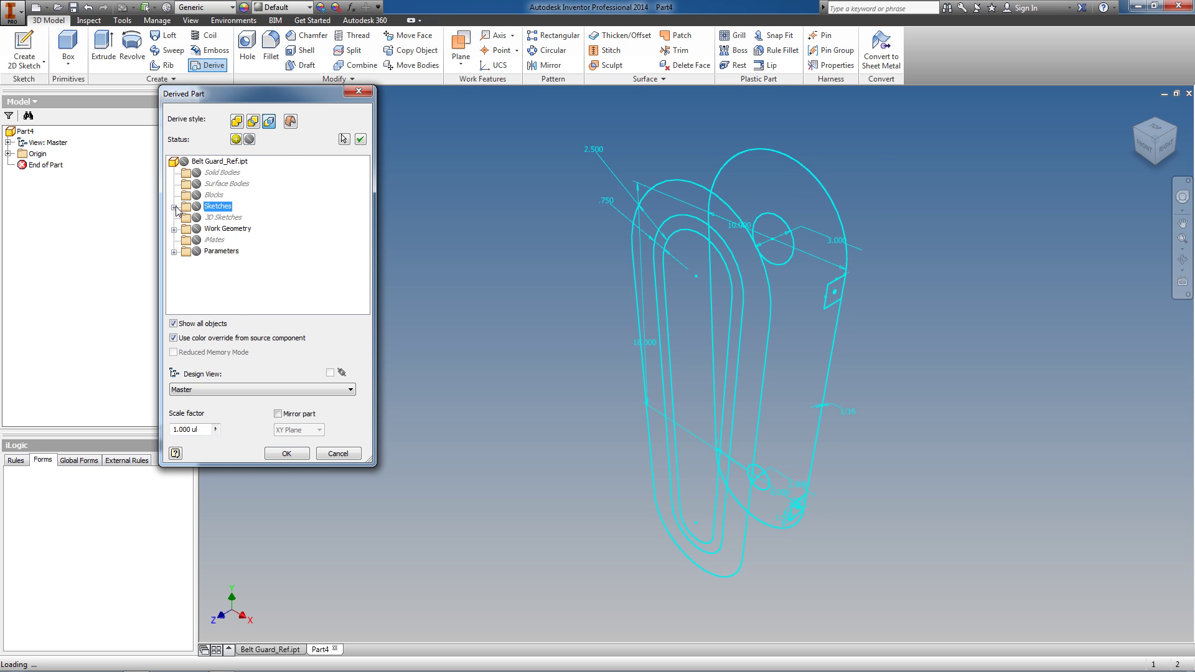
left_click(174, 207)
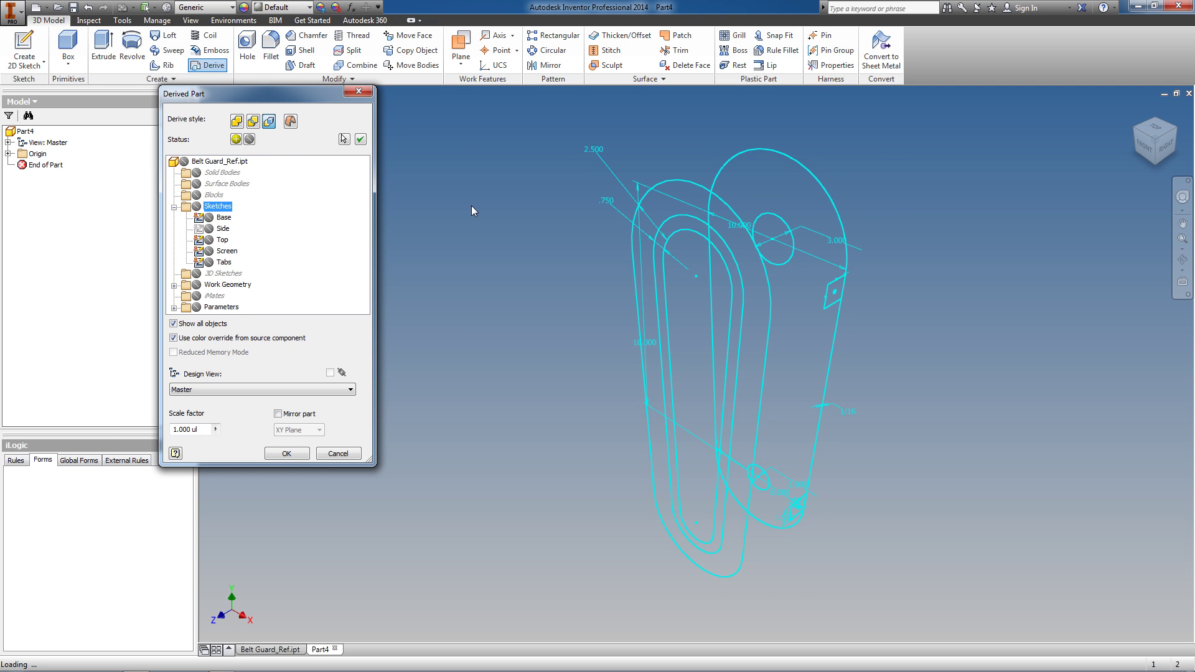
Step: Include the Base and Tabs sketches in the derived part, accepting that the source part is marked for export
left_click(209, 217)
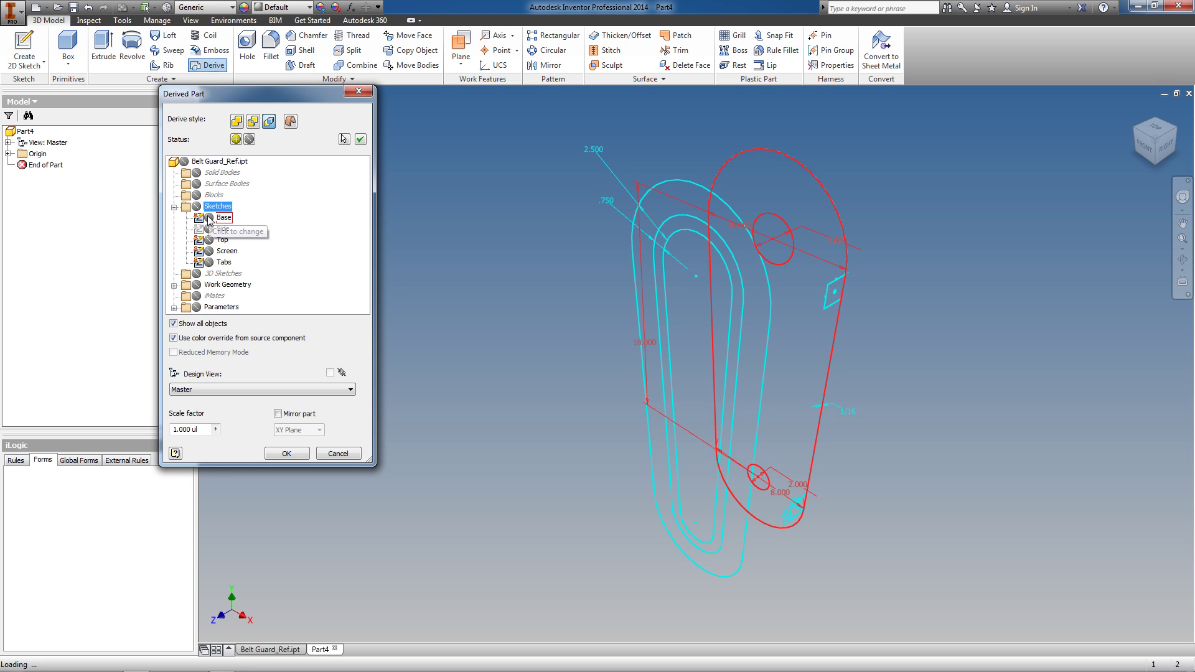
left_click(209, 217)
left_click(199, 302)
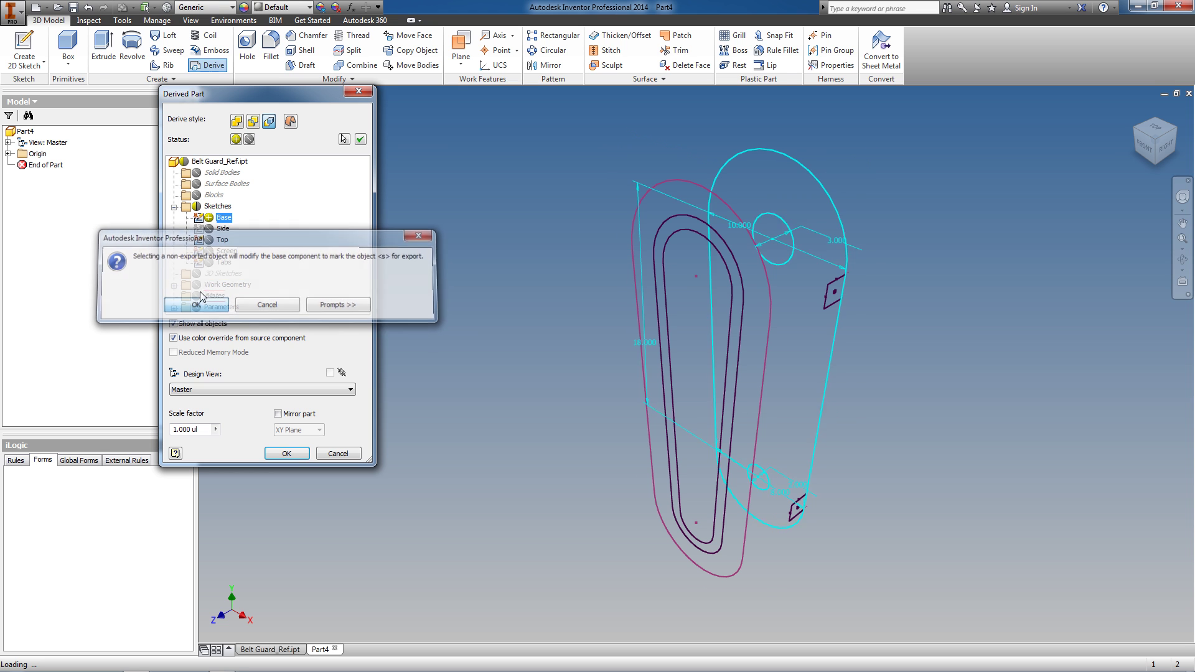
left_click(209, 263)
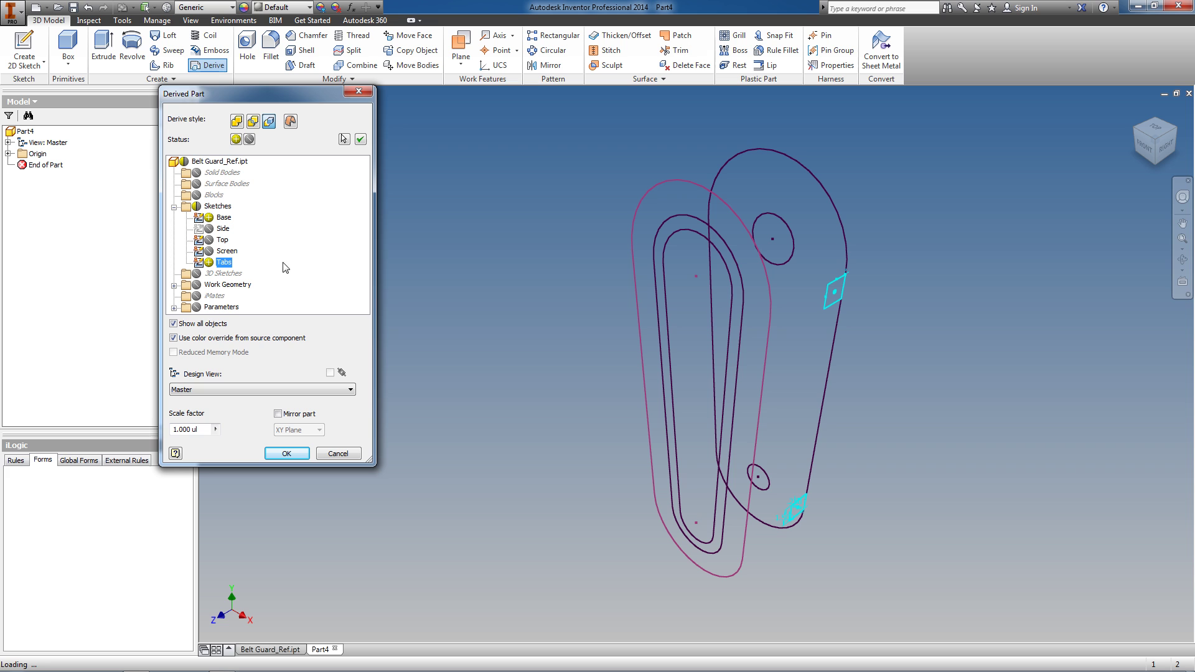
Step: Include the Thickness user parameter along with the selected sketches and complete the derived part
left_click(174, 286)
scroll(186, 299, "down", 1)
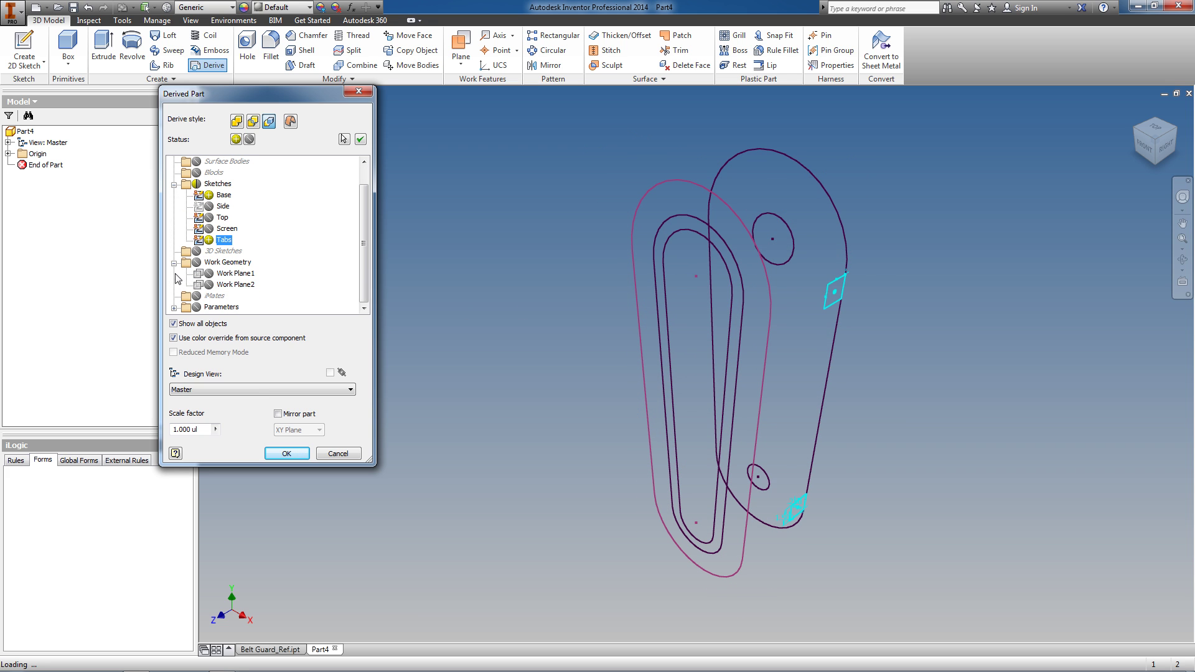
left_click(174, 263)
left_click(174, 307)
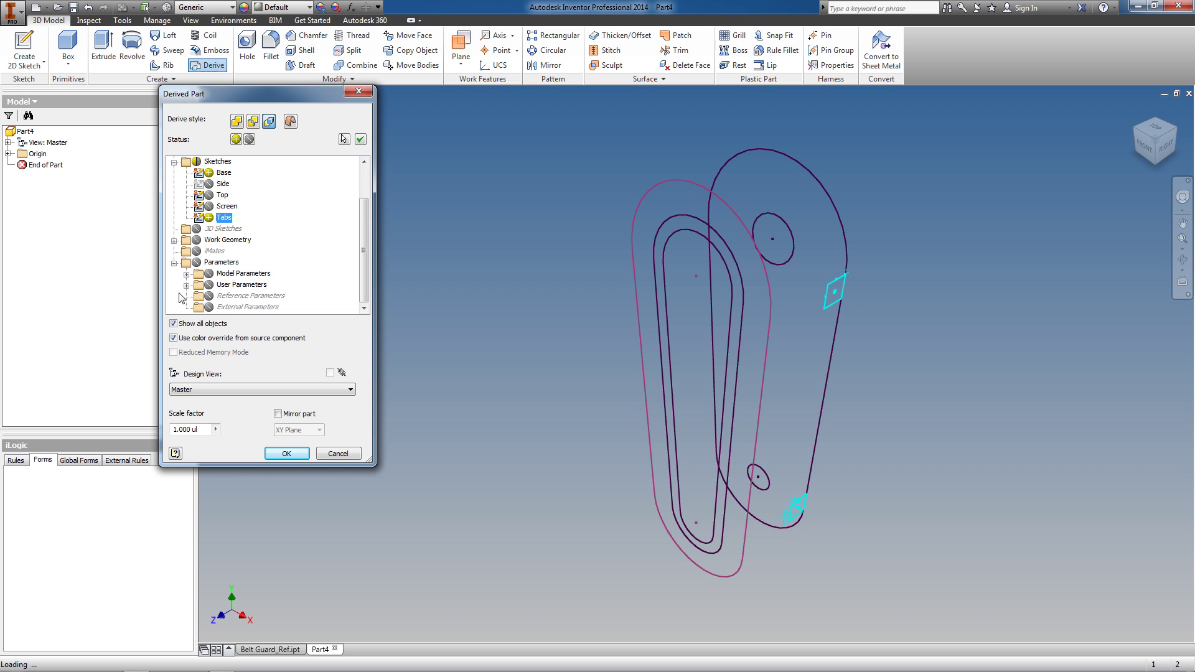
left_click(186, 285)
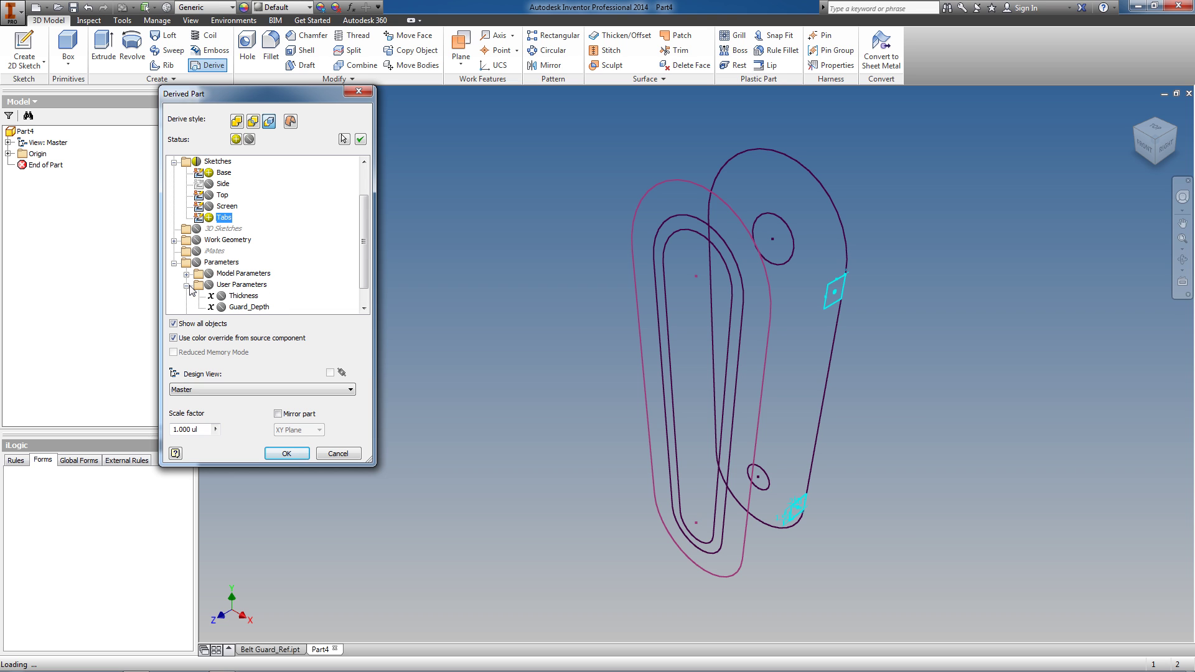
left_click(221, 296)
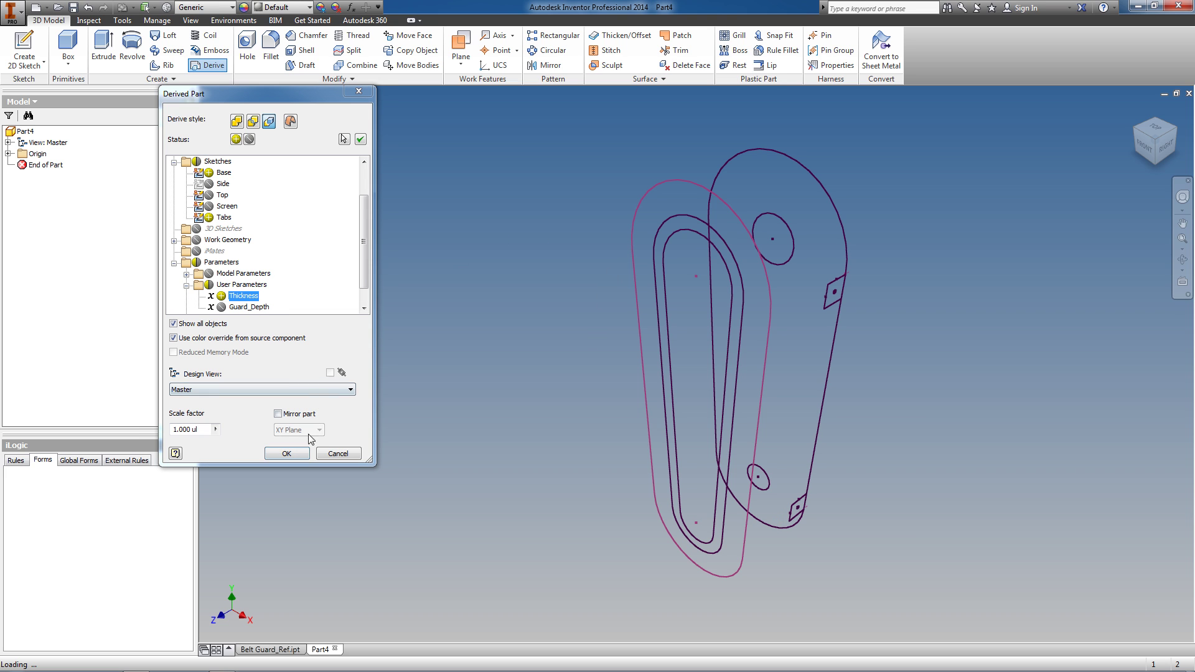
left_click(304, 454)
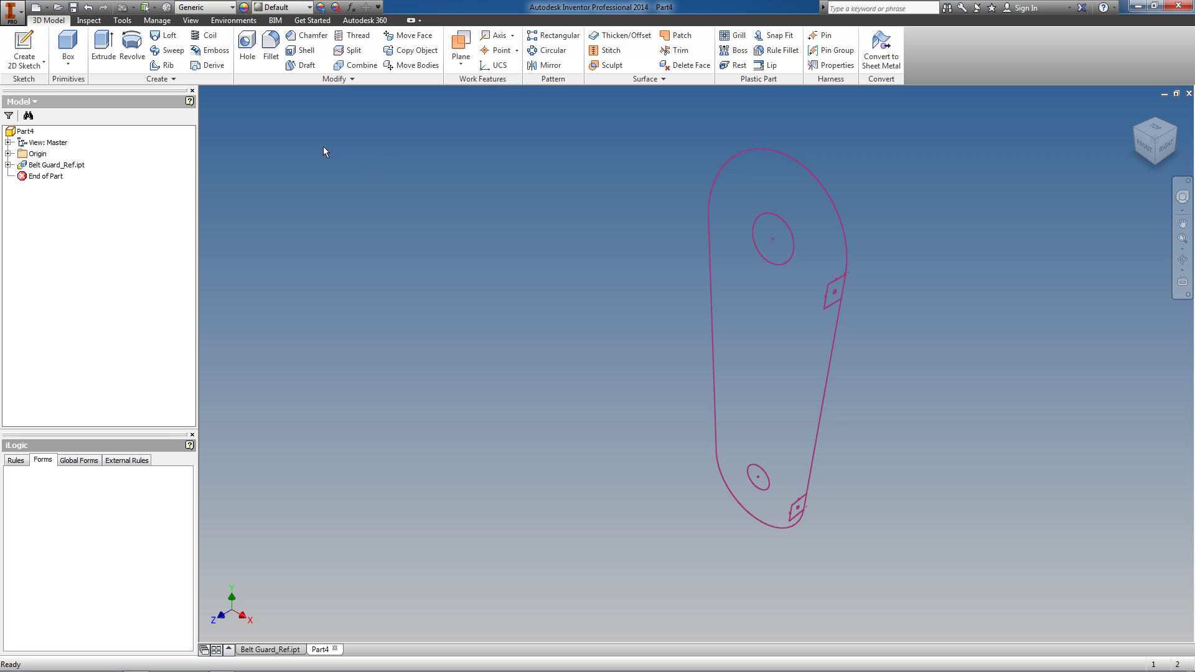
Step: Convert the derived part to sheet metal, accept the thickness notice and review its parameter list
left_click(234, 21)
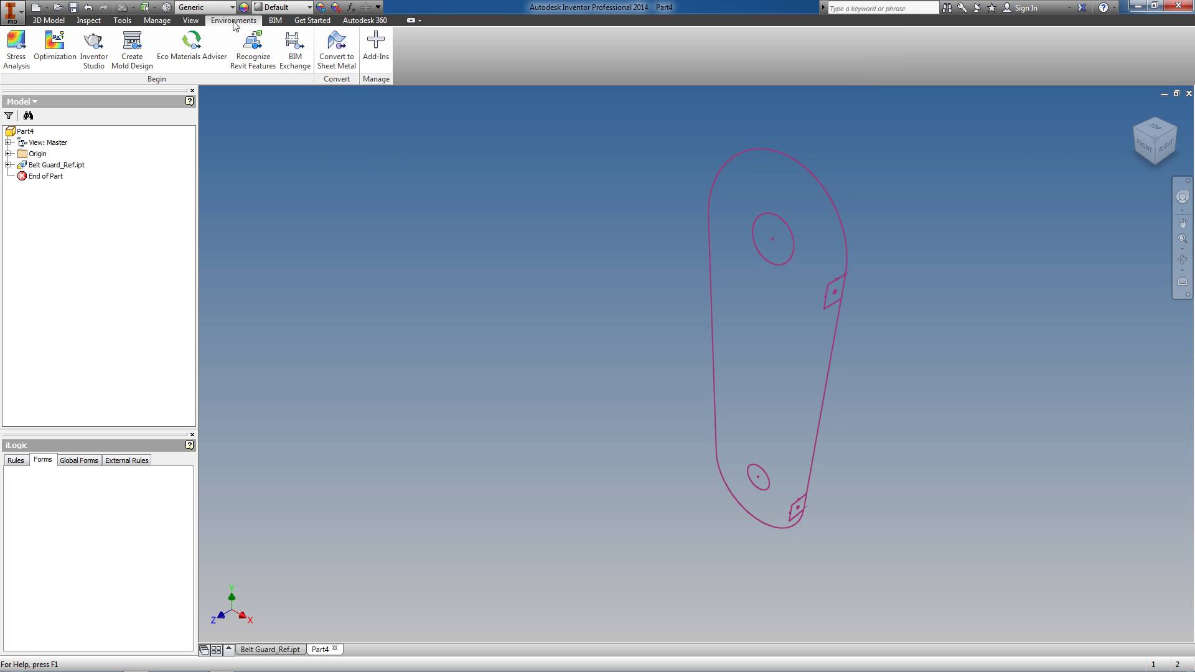
left_click(336, 50)
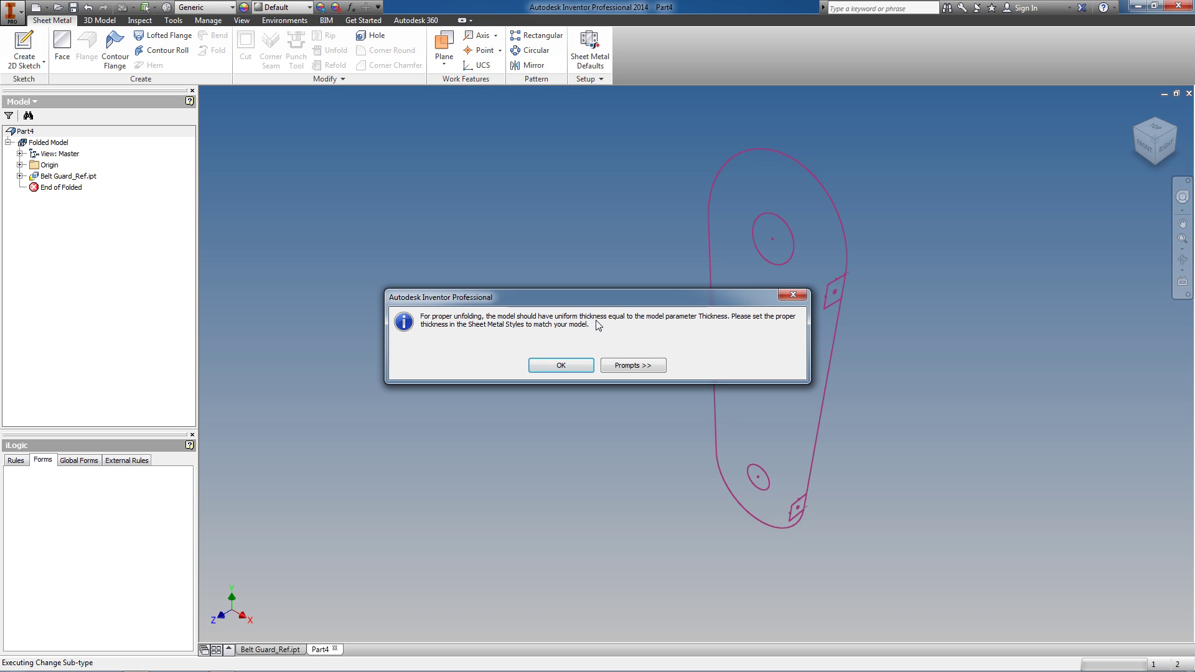
left_click(558, 365)
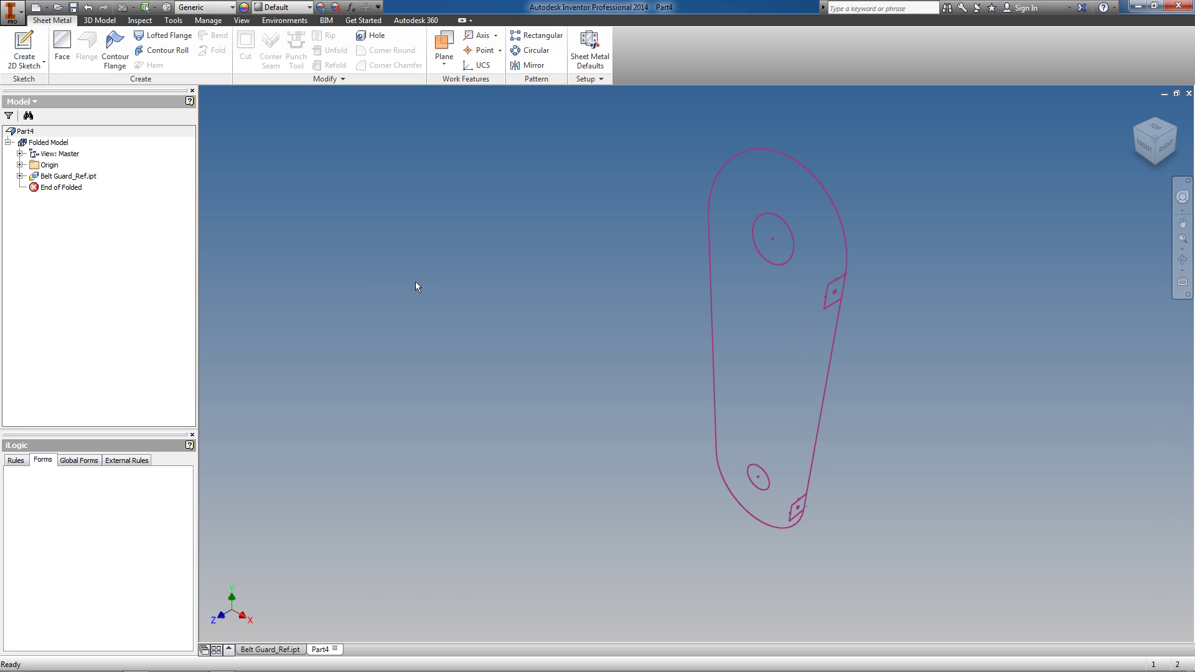
left_click(351, 7)
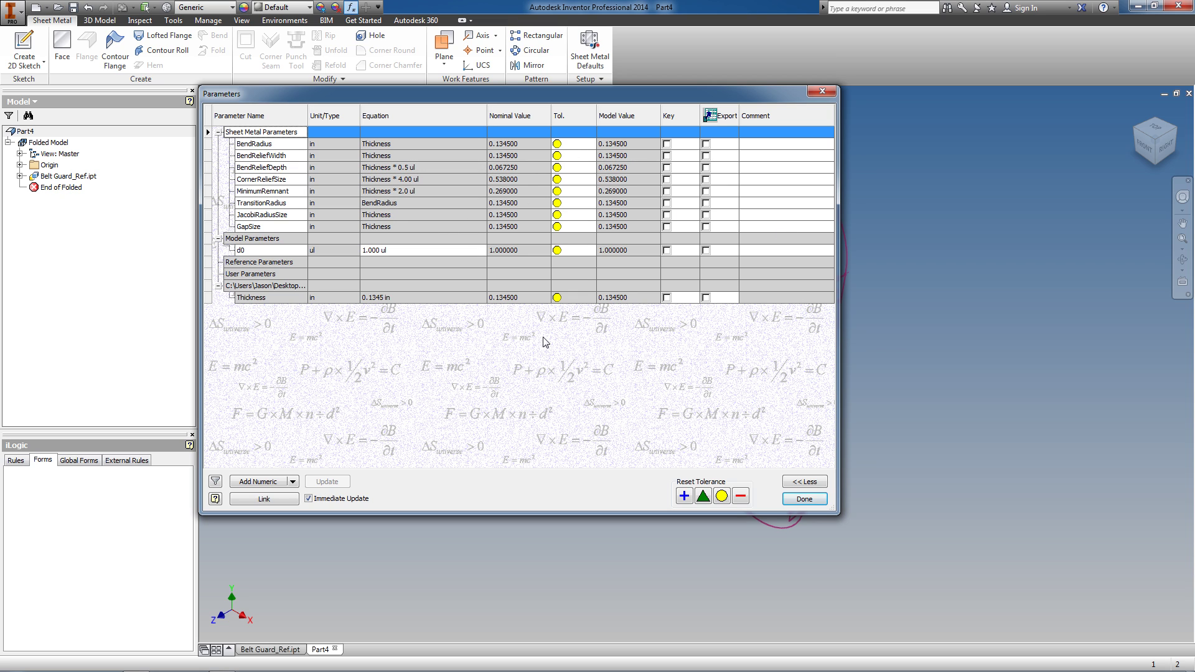
left_click(800, 499)
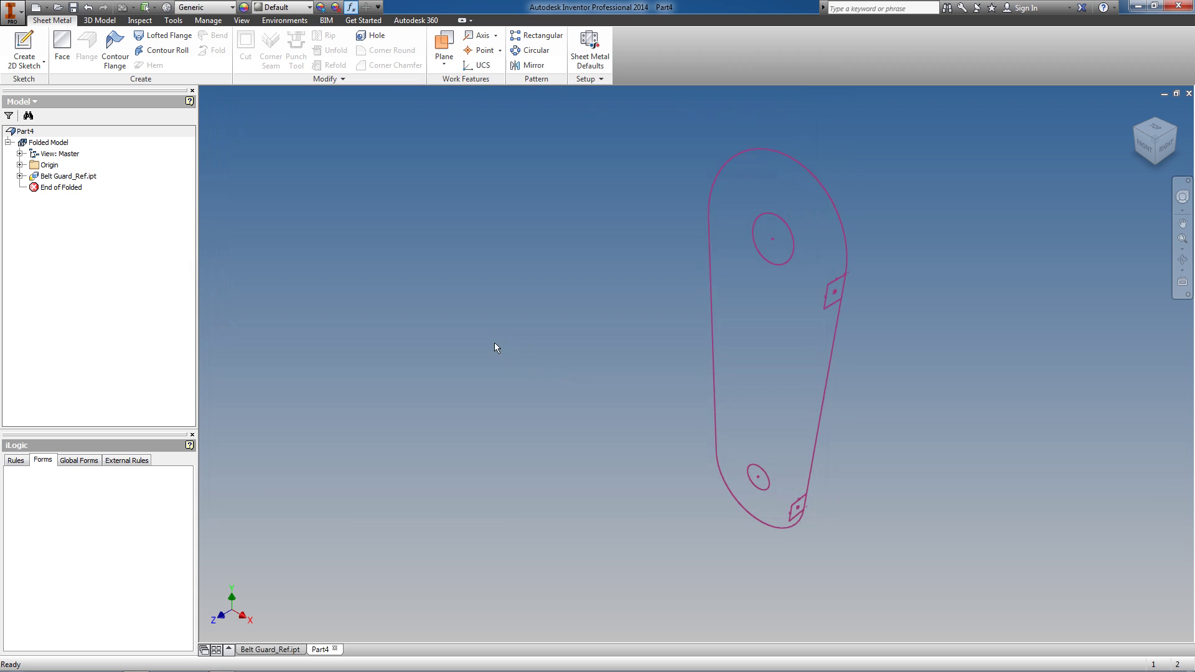
Step: Create a sheet metal face from the Base outline, leaving out its two circular openings
left_click(62, 46)
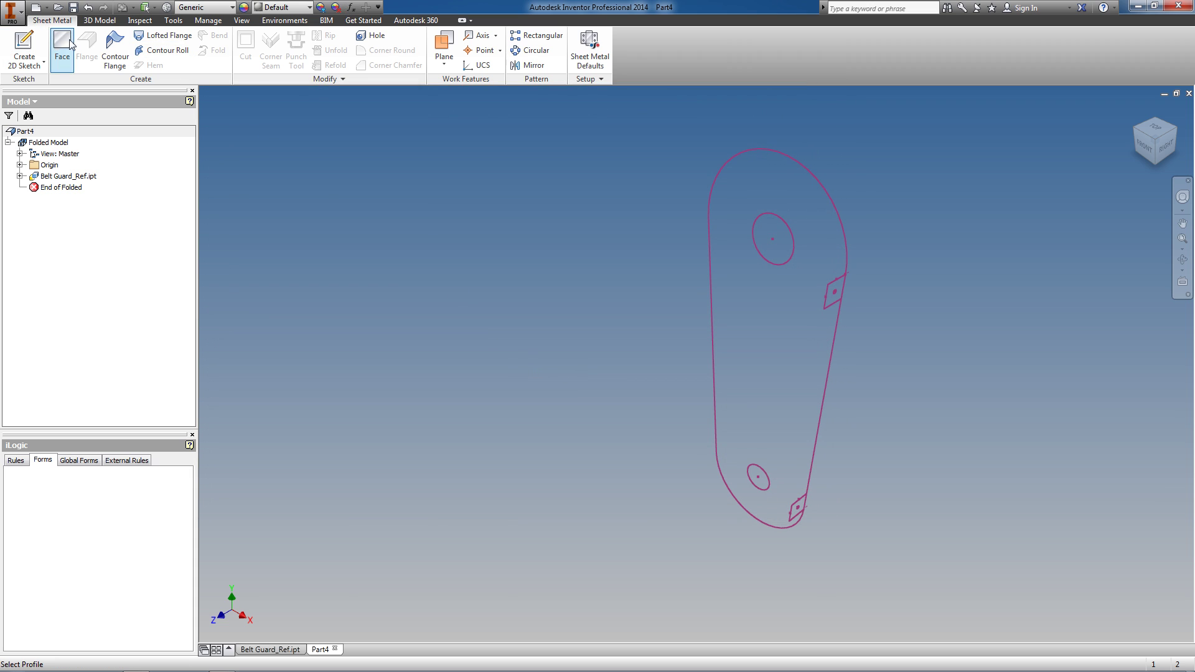
left_click(743, 287)
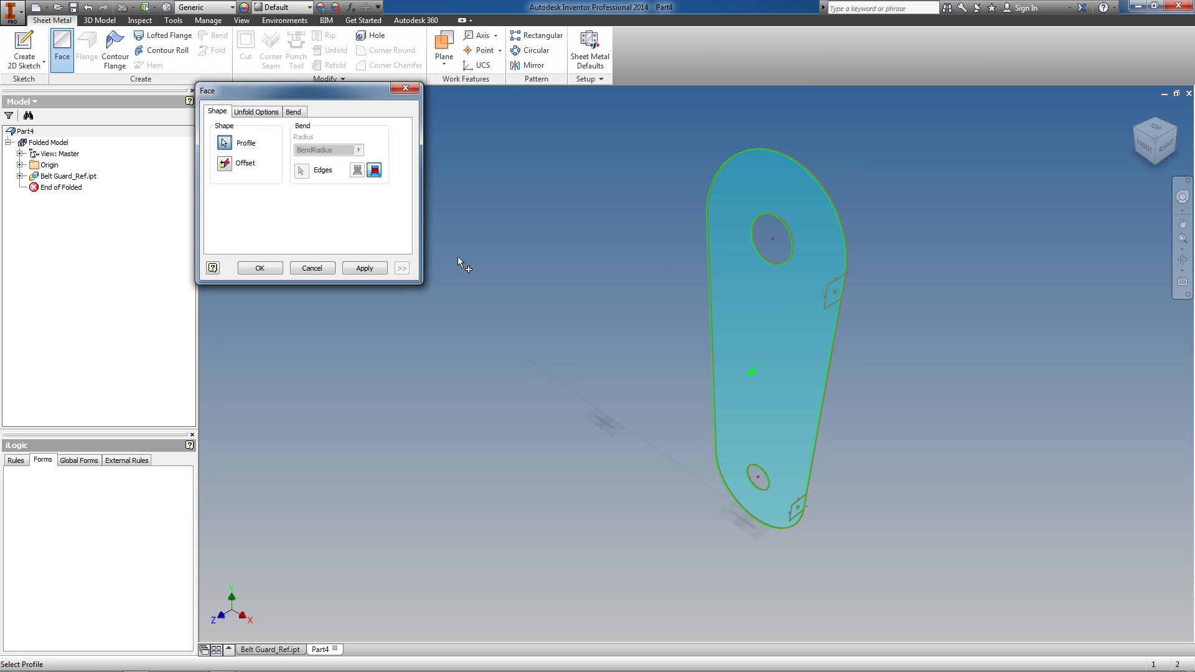
left_click(364, 268)
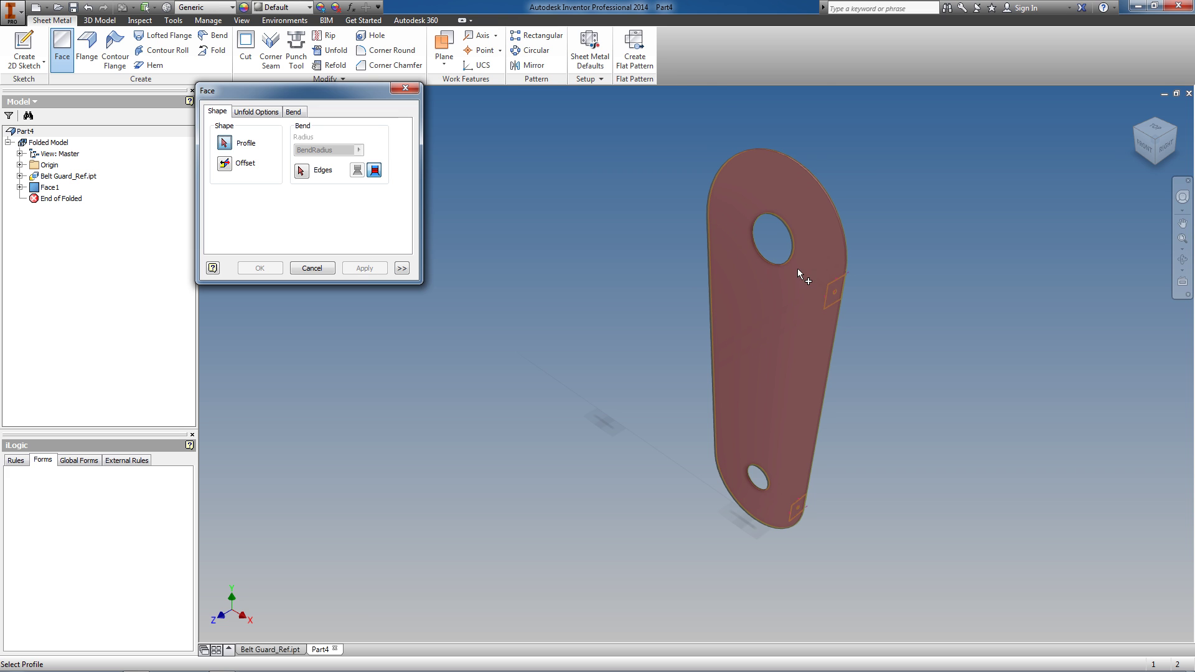
Step: Create a second sheet metal face from both tab profiles along the plate's edge and finish the Face command
left_click(831, 298)
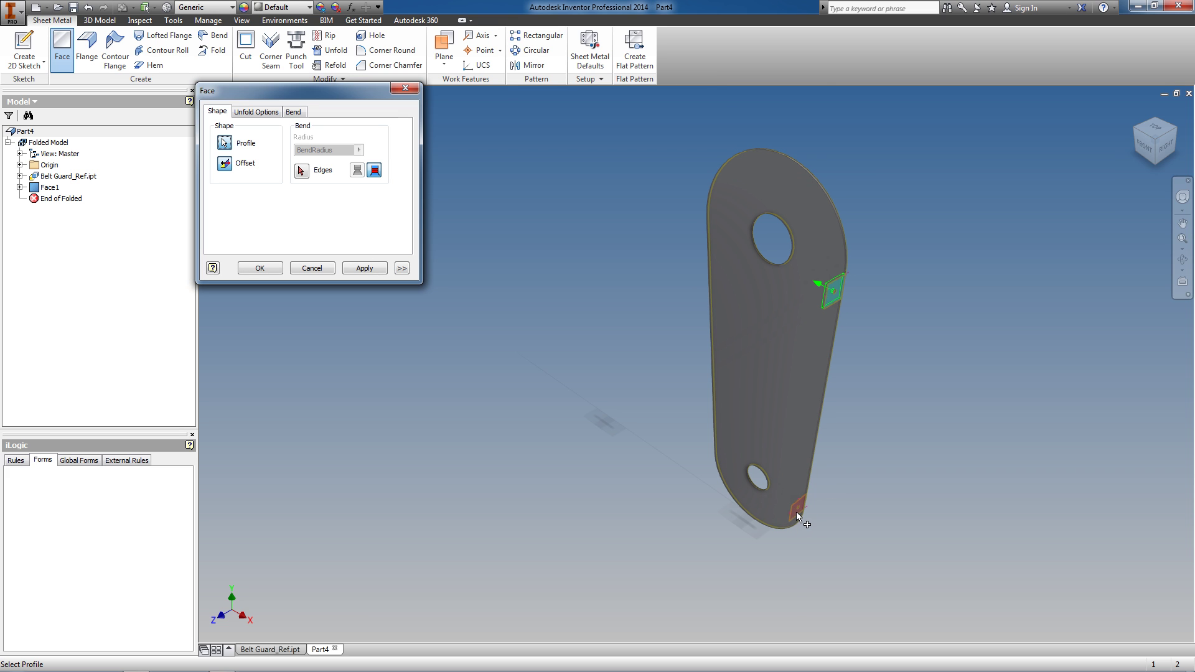
left_click(797, 511)
scroll(834, 295, "up", 3)
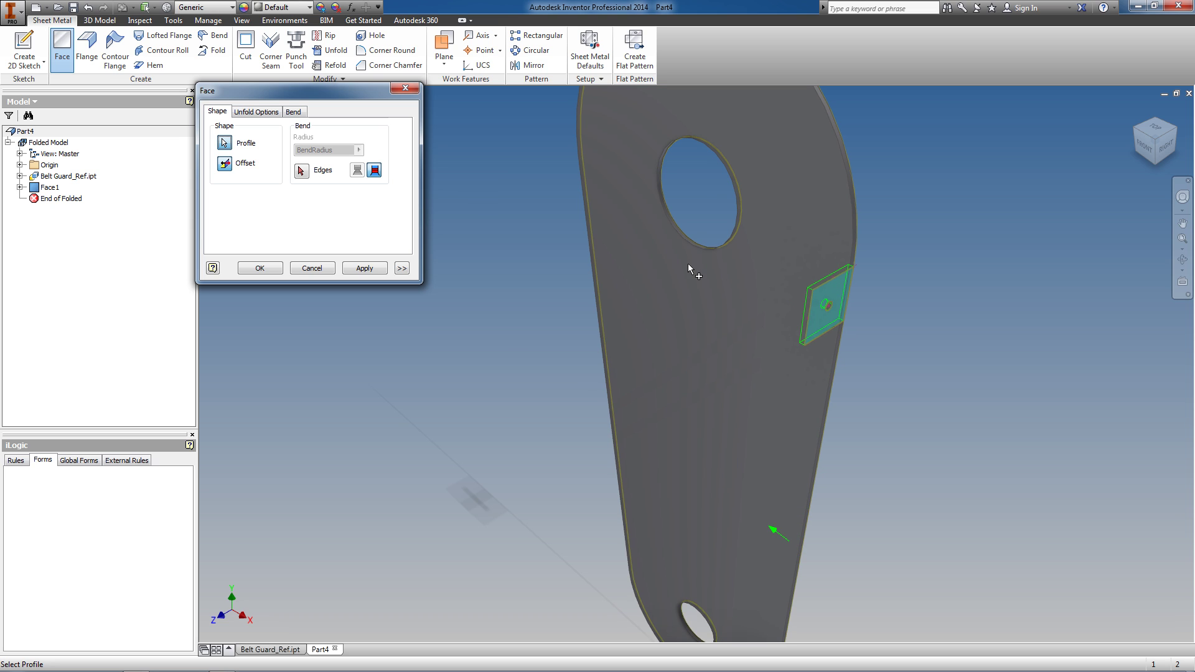
left_click(366, 267)
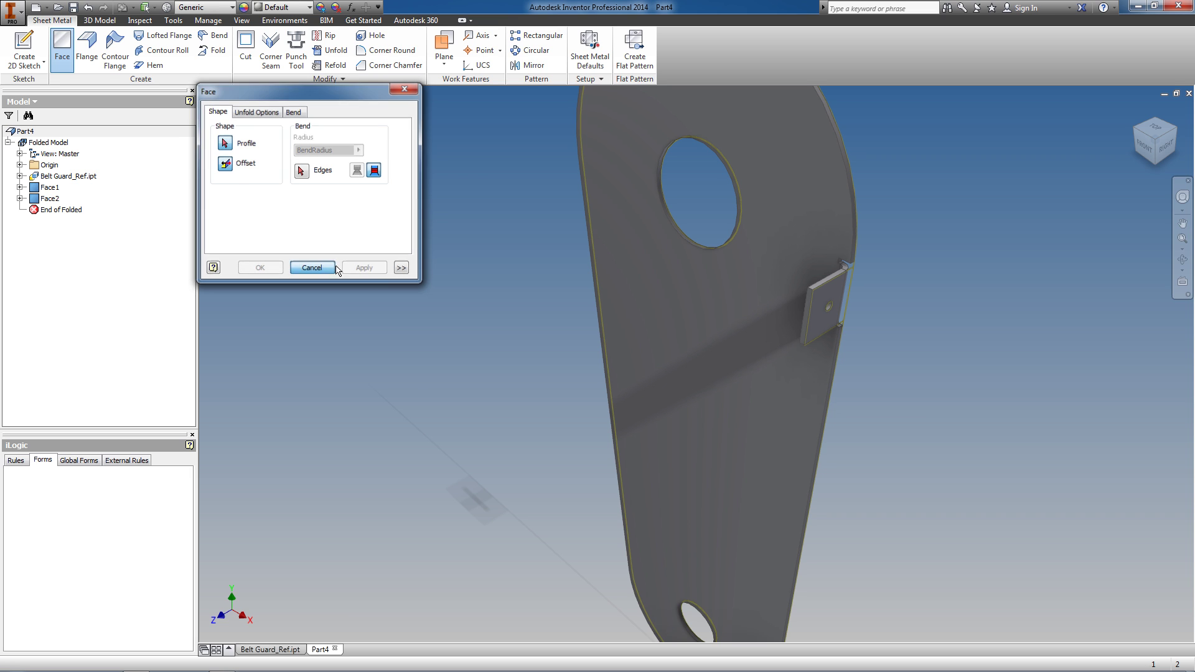
left_click(312, 268)
scroll(499, 282, "down", 3)
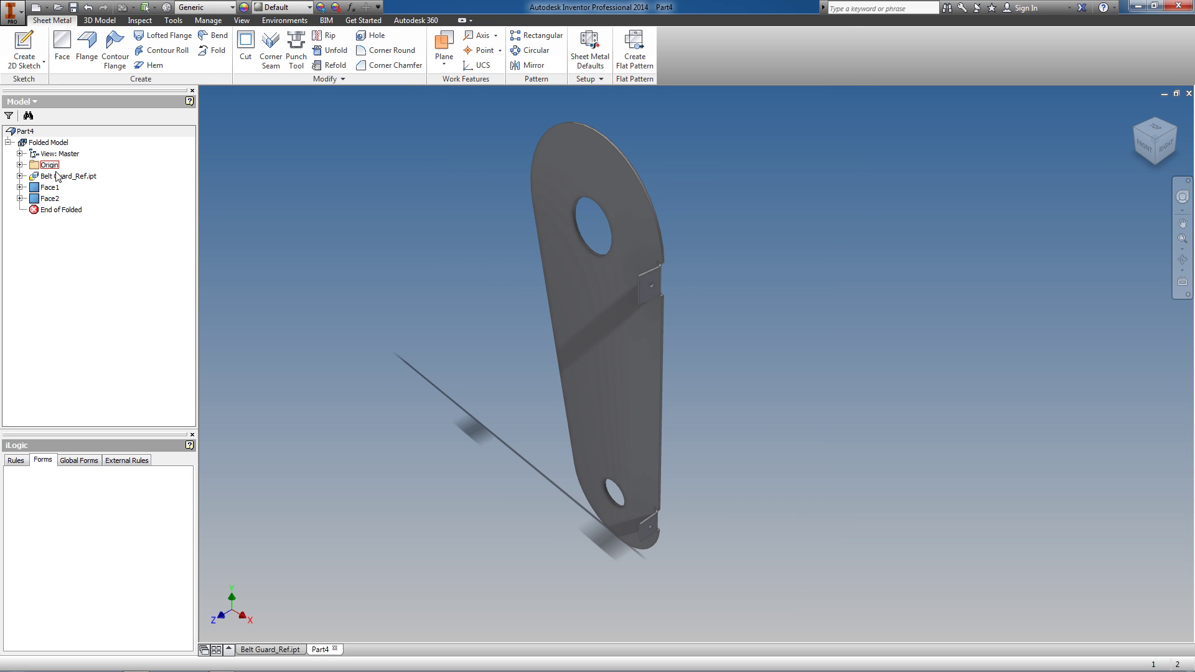
Step: Mirror the tab face feature about the YZ Plane
left_click(50, 198)
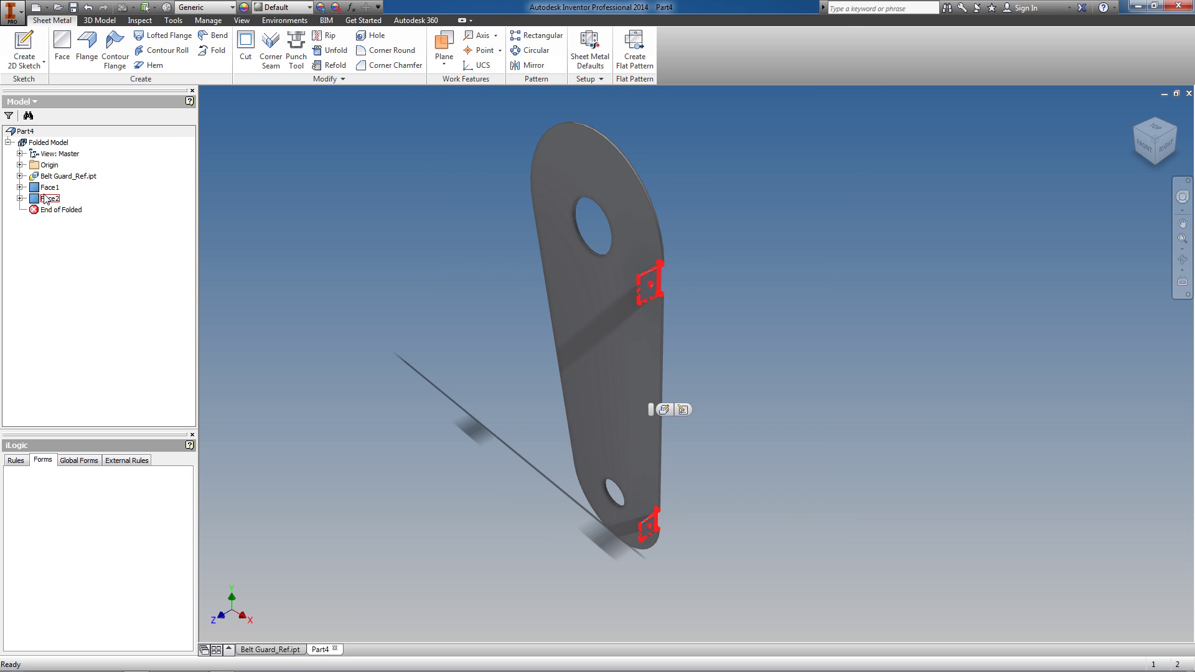
left_click(533, 65)
left_click(21, 165)
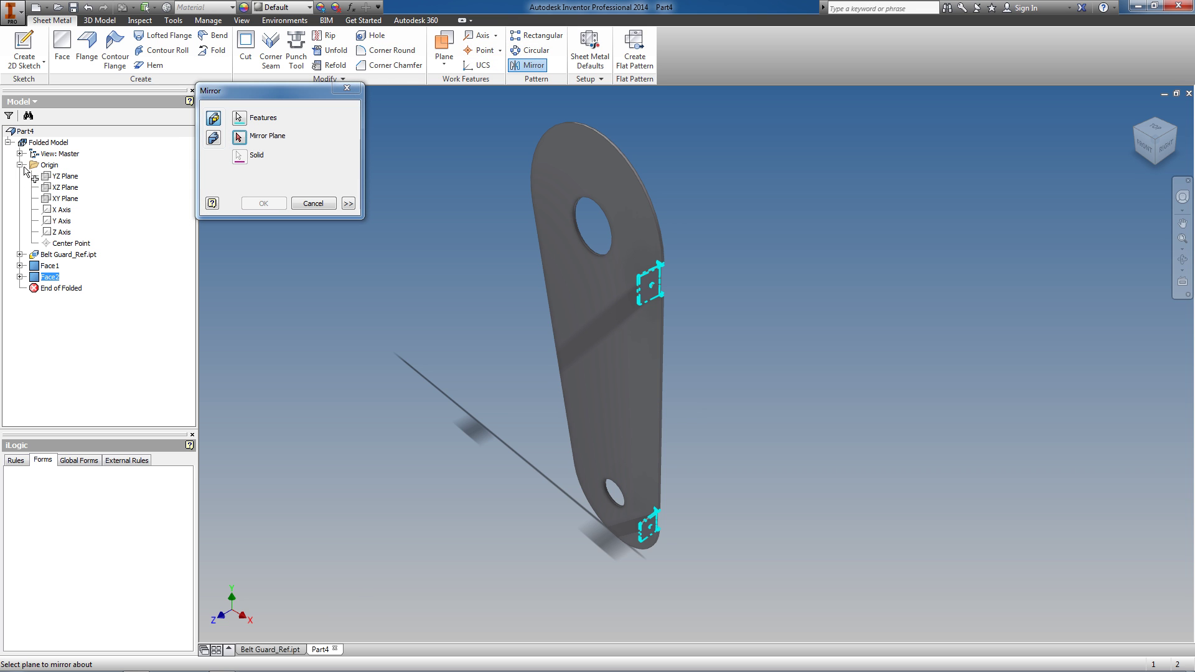
left_click(65, 178)
left_click(262, 204)
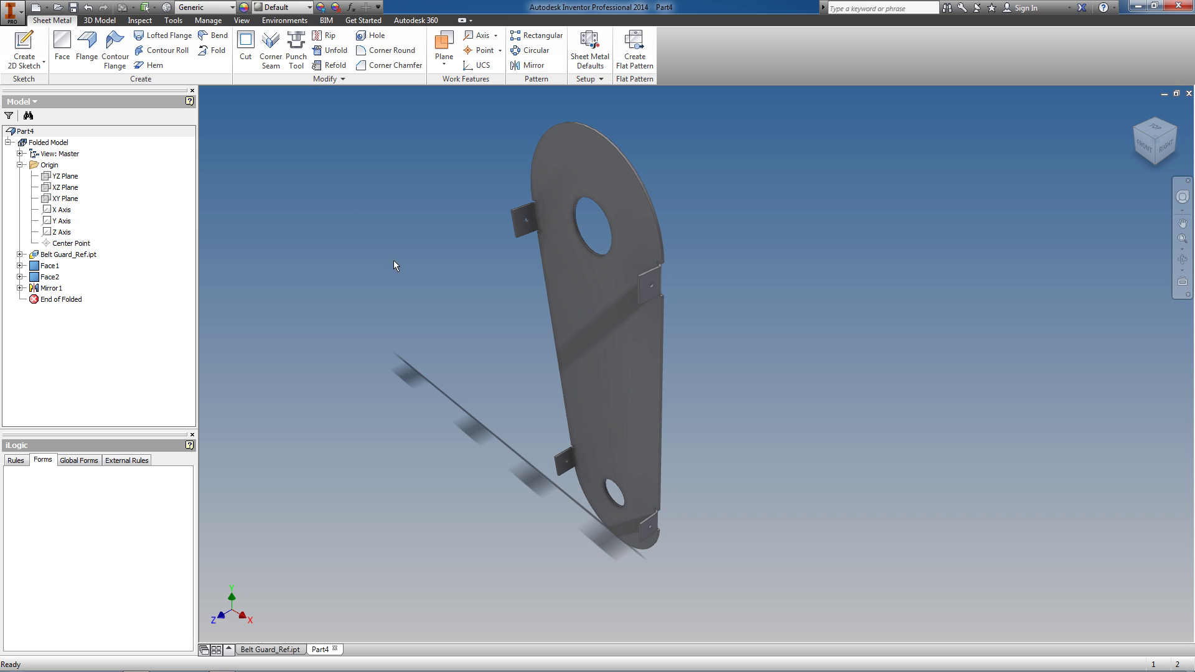
Step: Save the part as Base in the Belt Guard folder together with its changed reference file, and close it
left_click(72, 7)
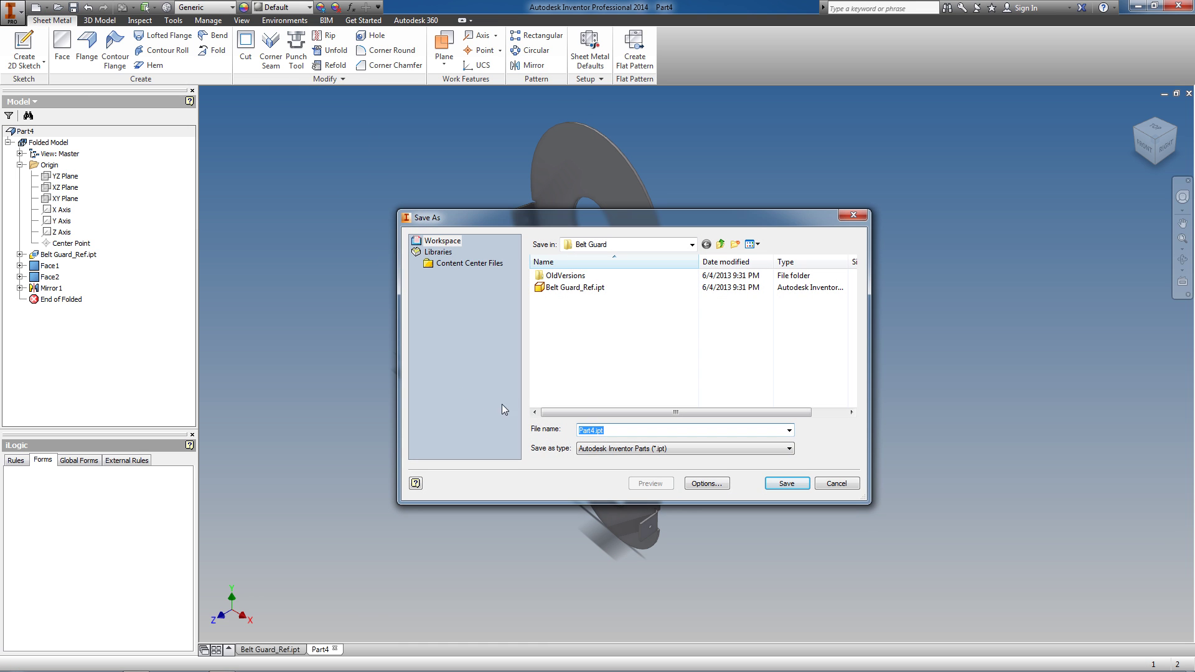
type("Base")
key("Return")
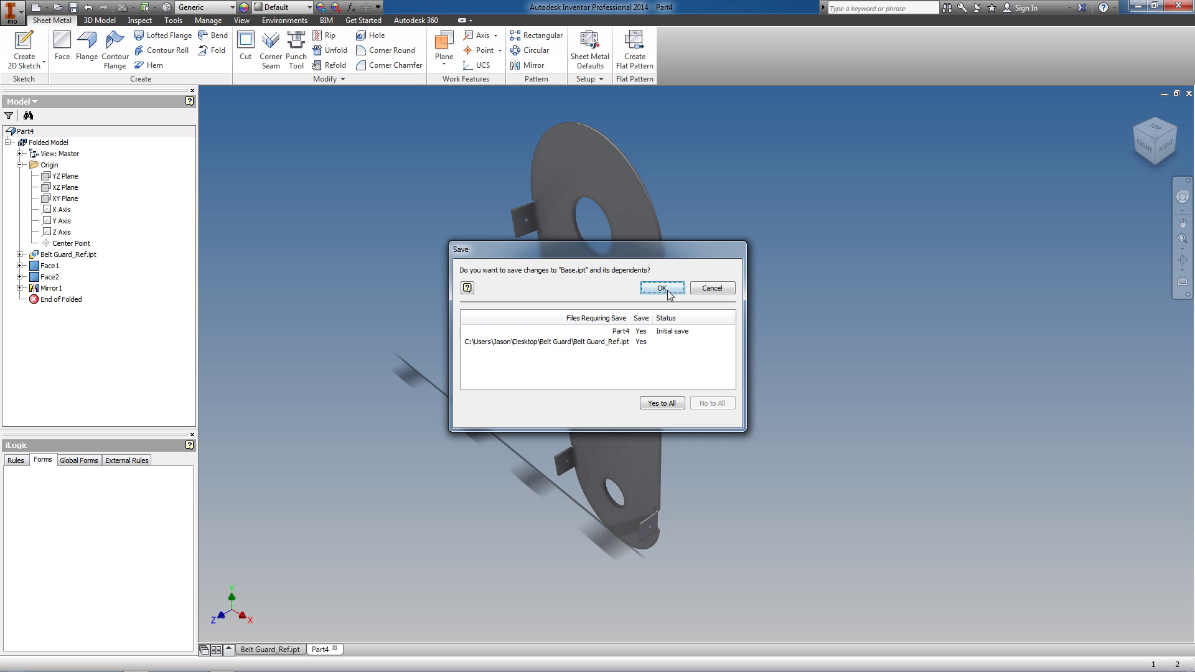
left_click(661, 288)
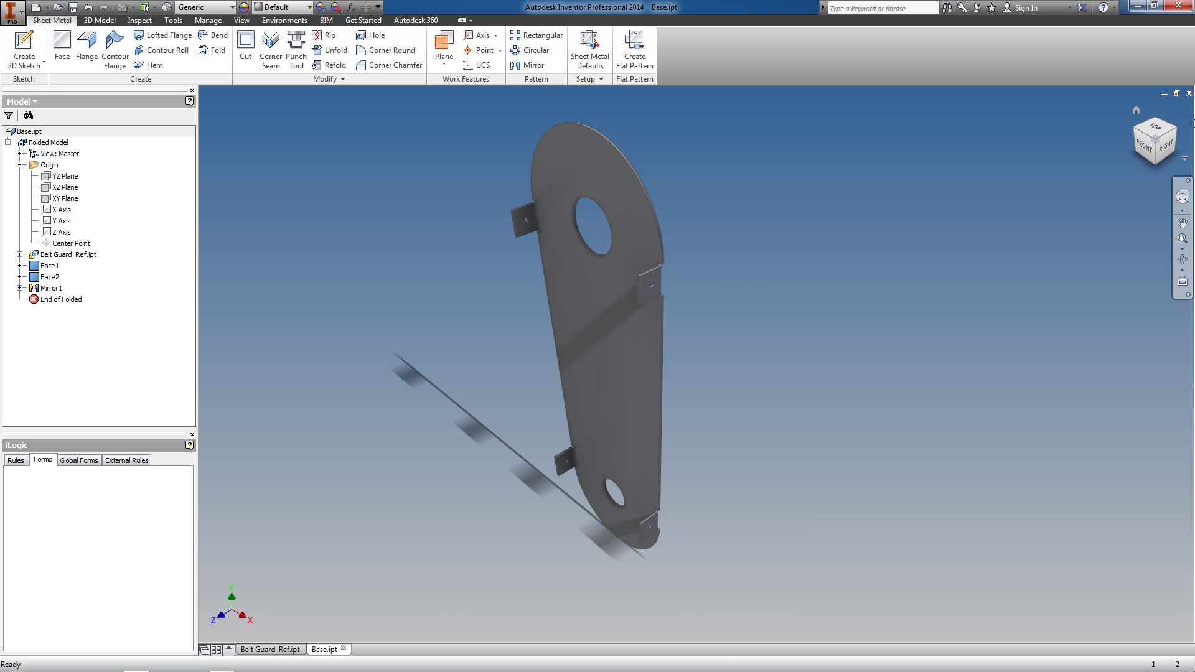
left_click(1189, 93)
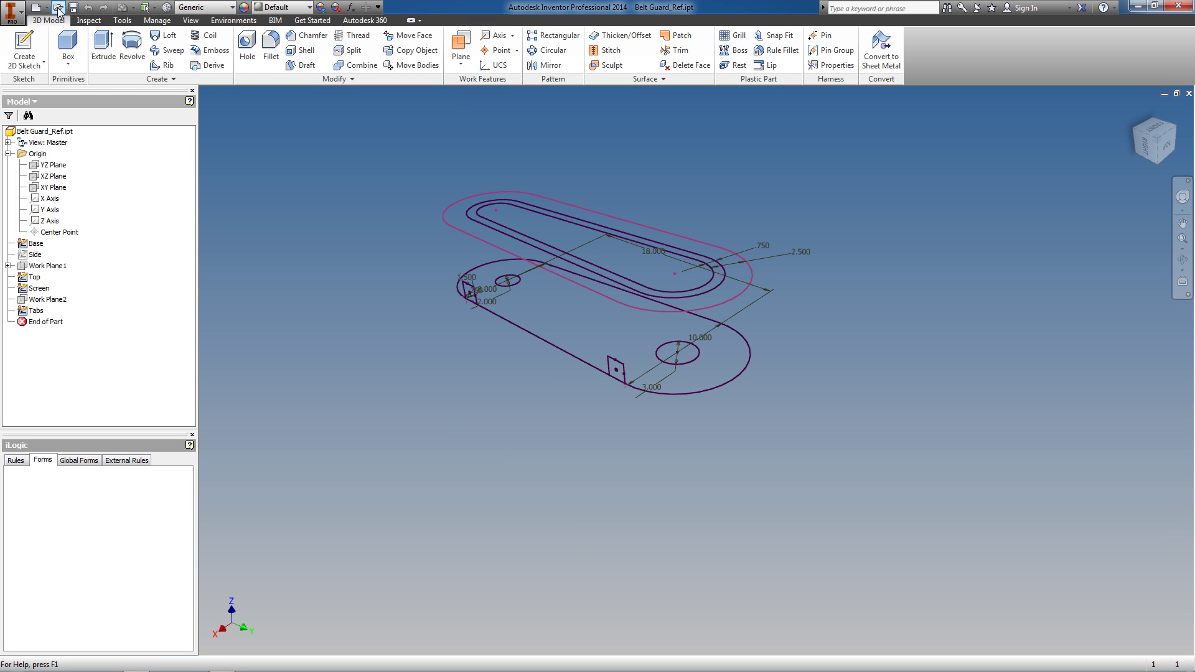
Step: Create a new standard part, start deriving Belt Guard_Ref.ipt into it, exclude all sketches and expand the sketch list
left_click(36, 7)
double_click(576, 230)
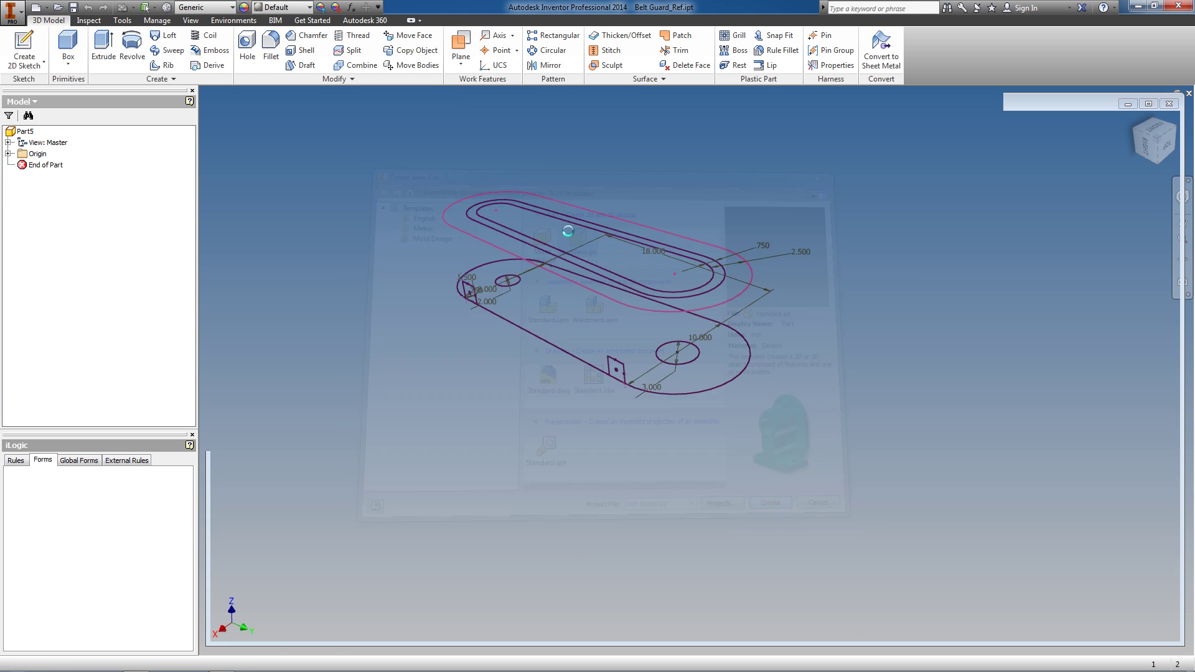
left_click(213, 69)
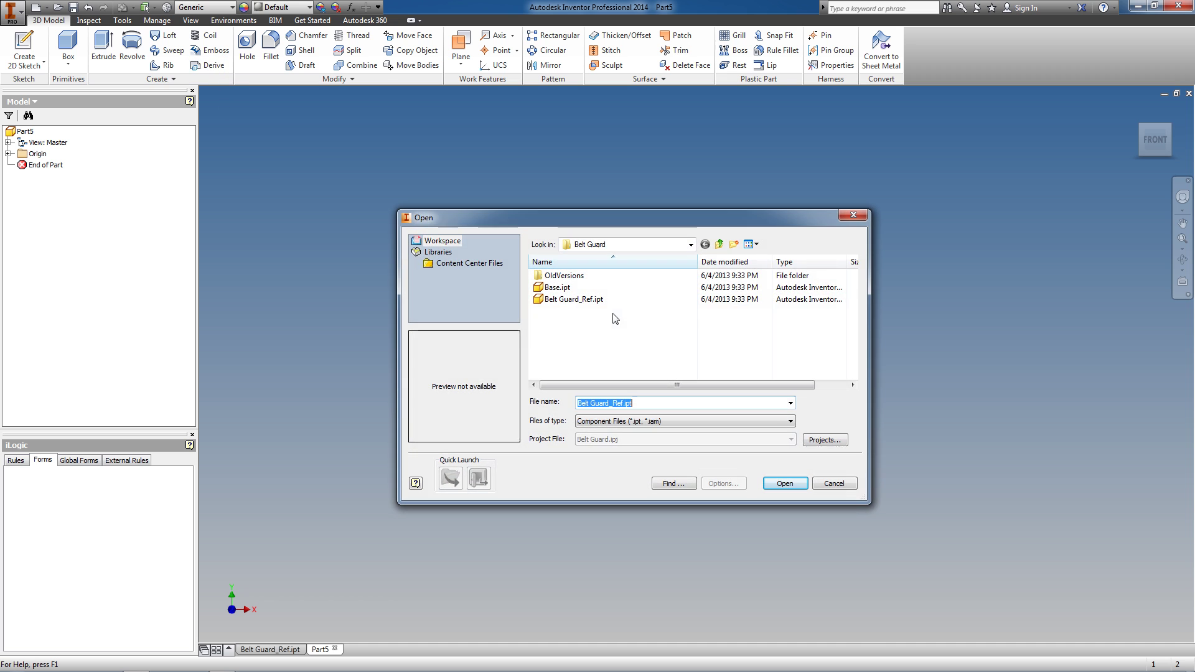
double_click(548, 304)
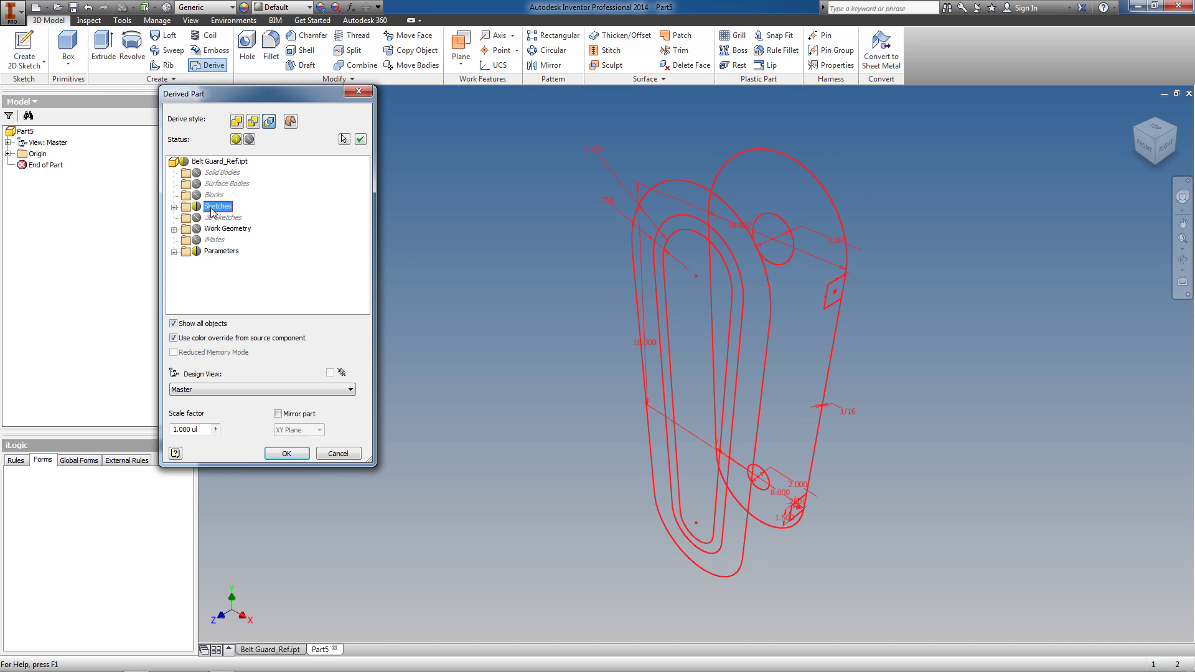
left_click(212, 206)
left_click(174, 207)
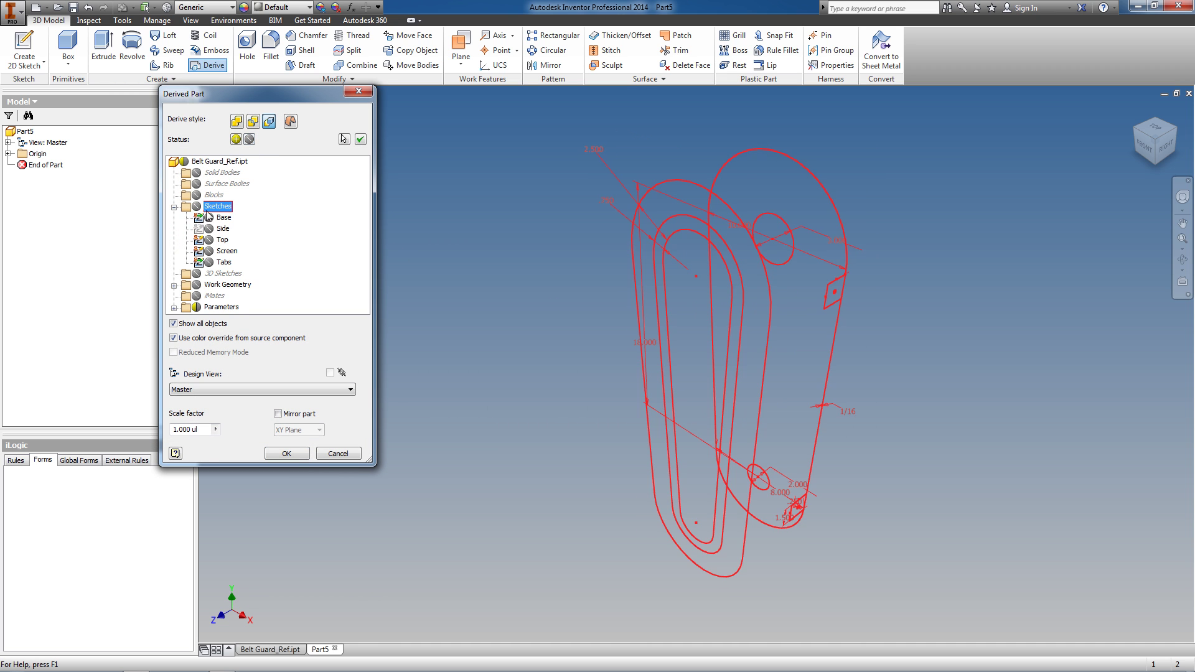
Step: Include the Side and Tabs sketches in the derived part, accepting that the source part is marked for export
left_click(209, 229)
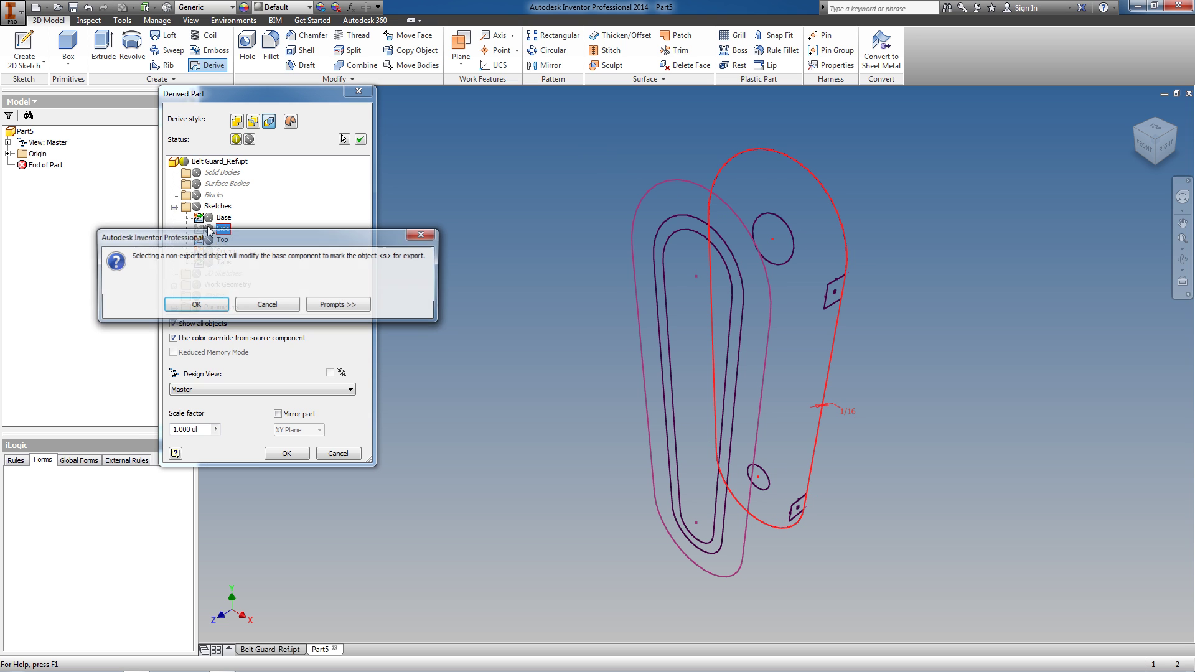
left_click(198, 305)
left_click(209, 262)
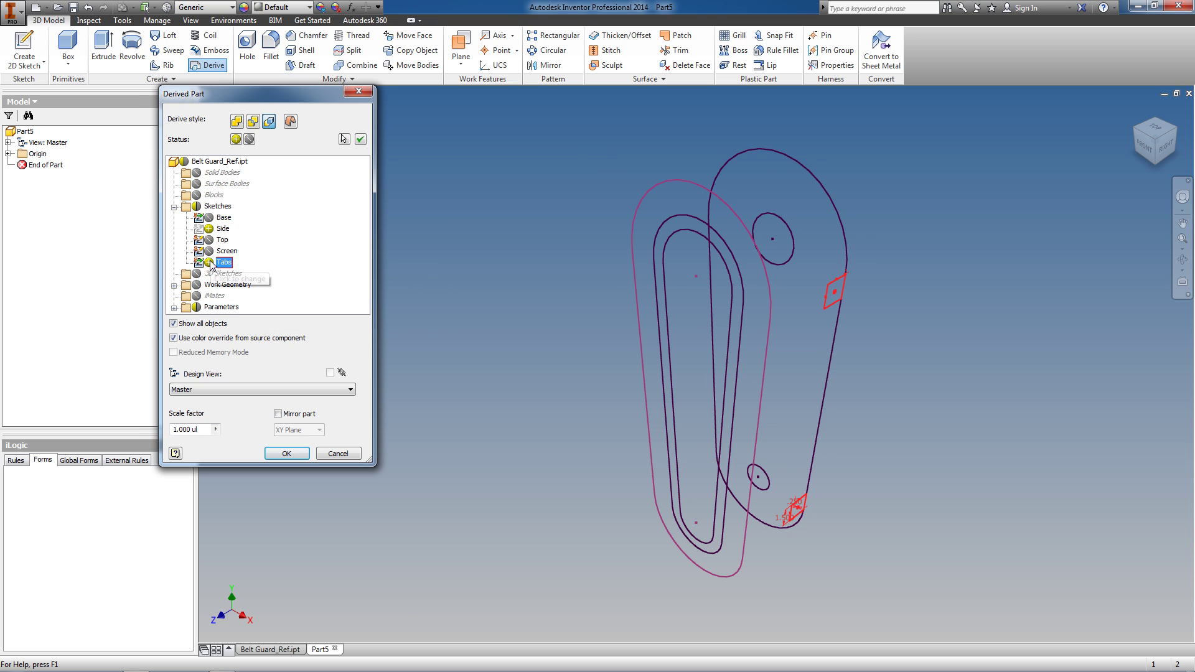
Step: Include the Guard_Depth user parameter alongside Thickness and complete the derived part
left_click(174, 308)
left_click(188, 286)
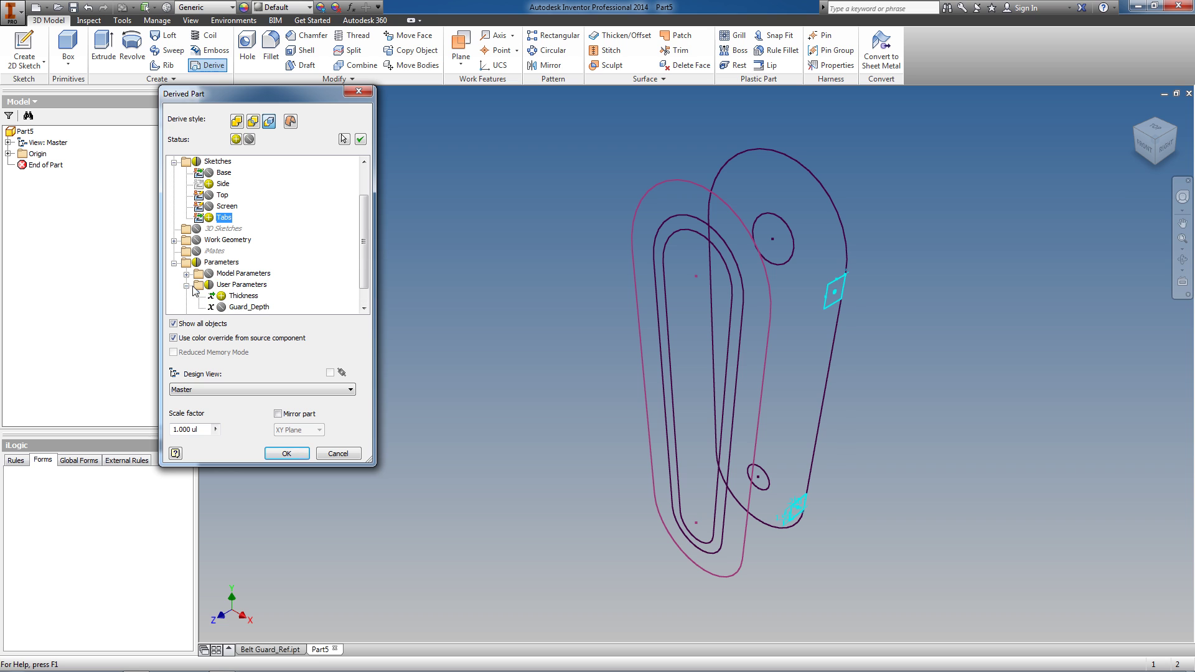
left_click(221, 308)
left_click(286, 453)
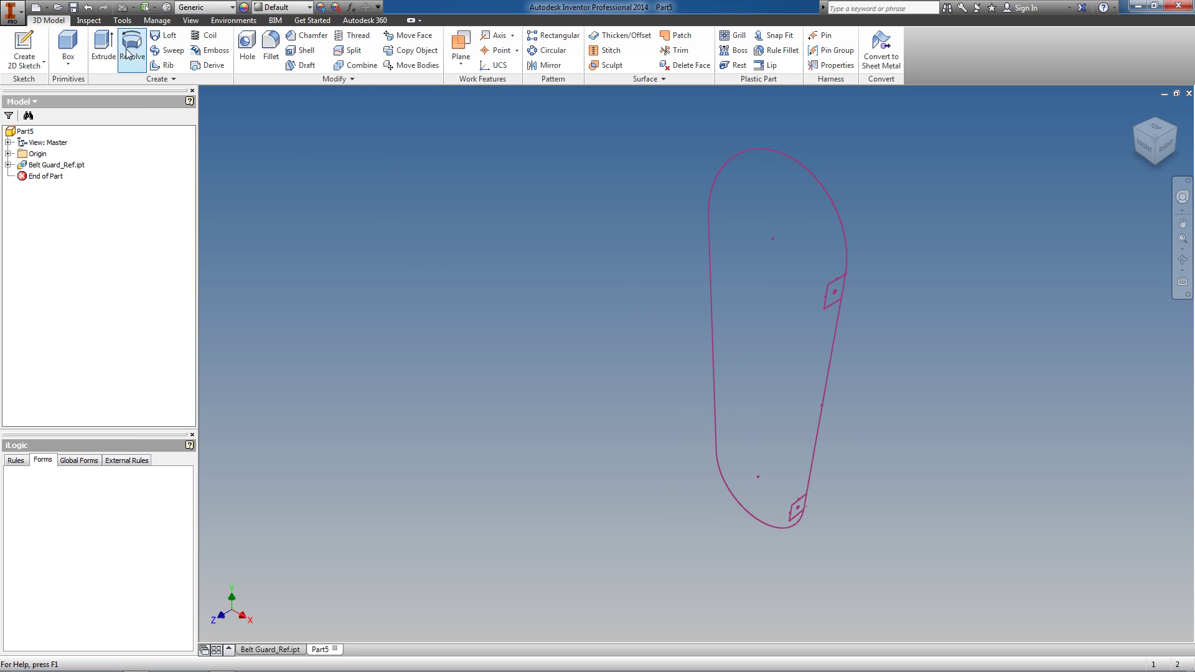
Step: Convert the new part with the Side and Tabs sketches to sheet metal, accepting the thickness notice
left_click(254, 22)
left_click(336, 45)
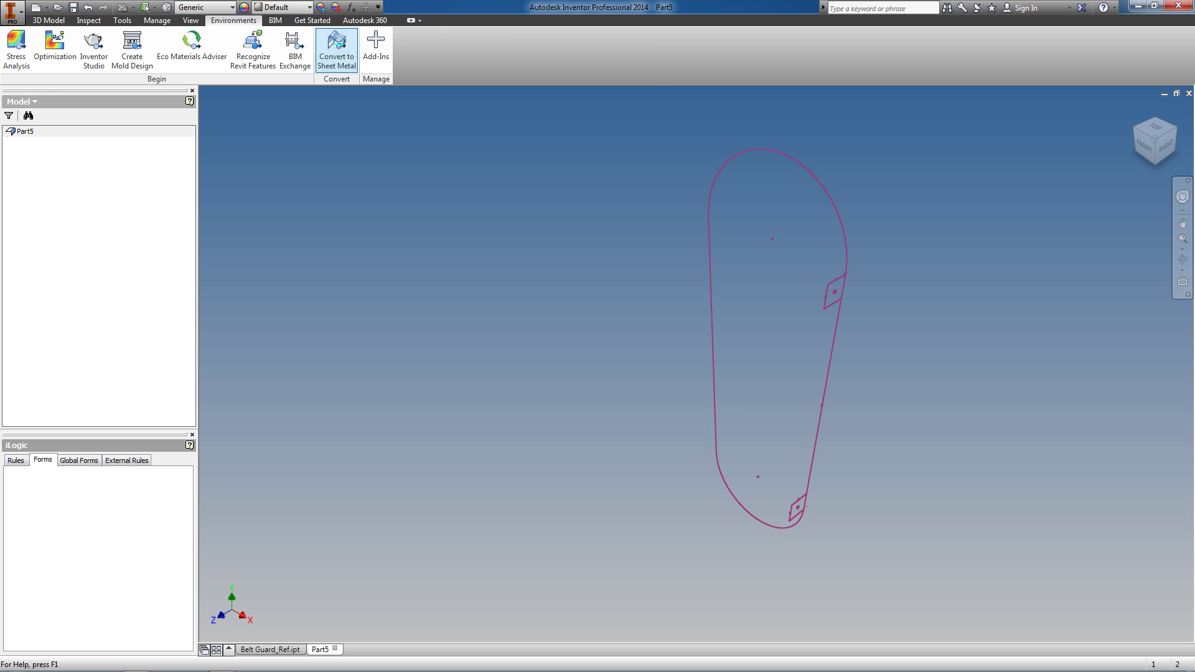
left_click(561, 366)
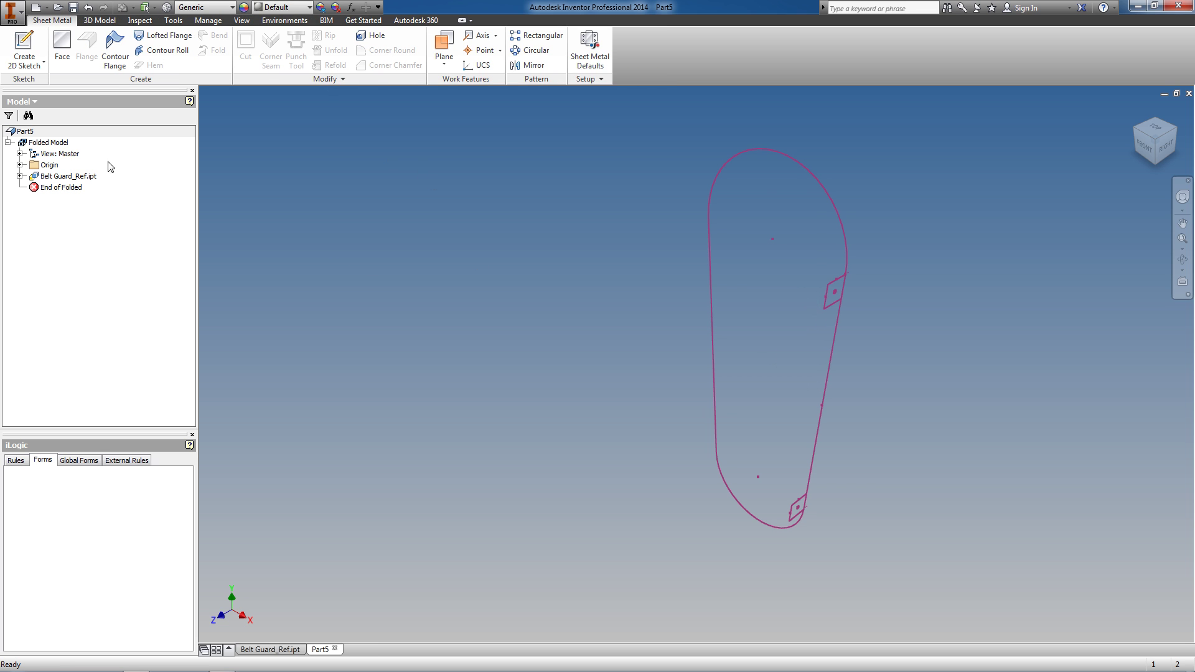
Step: Create a contour flange from the Side sketch profile with its width distance set to the Guard_Depth parameter
left_click(116, 50)
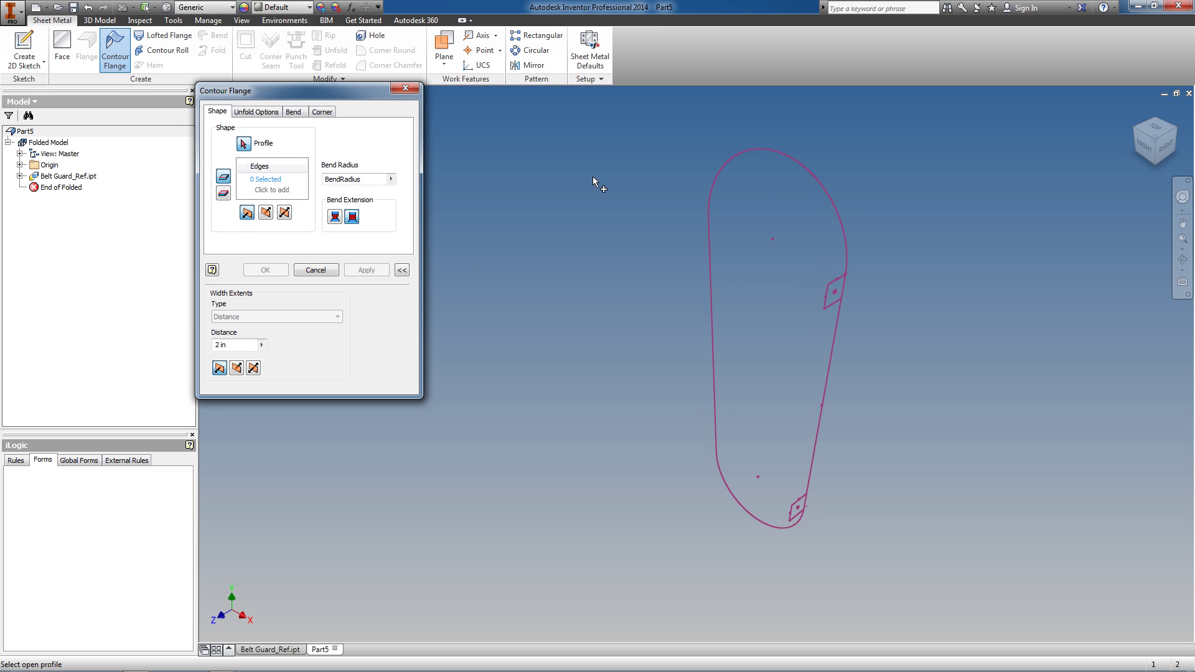
left_click(843, 230)
scroll(852, 280, "up", 5)
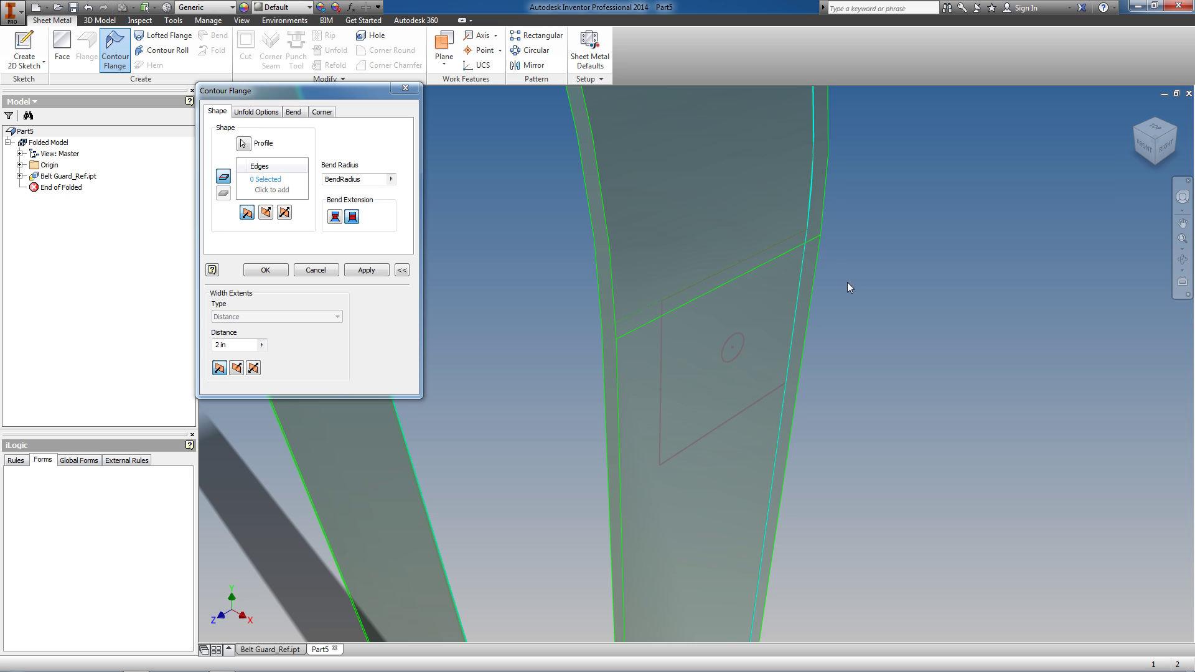
scroll(847, 282, "down", 3)
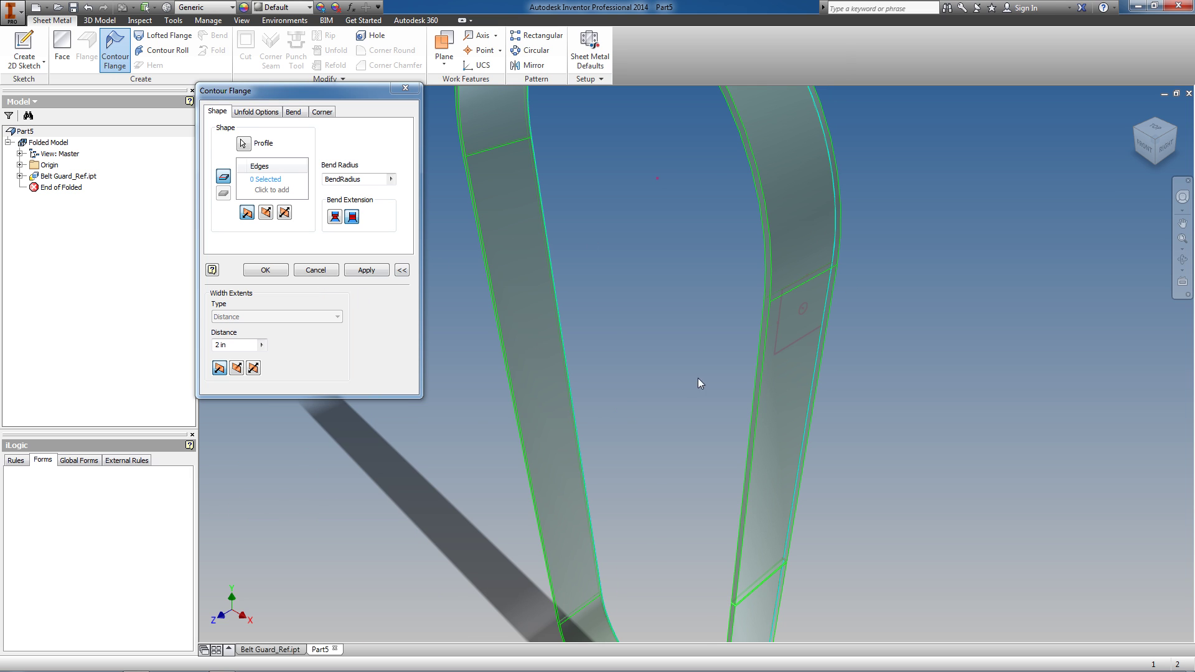
scroll(651, 367, "down", 4)
left_click(261, 345)
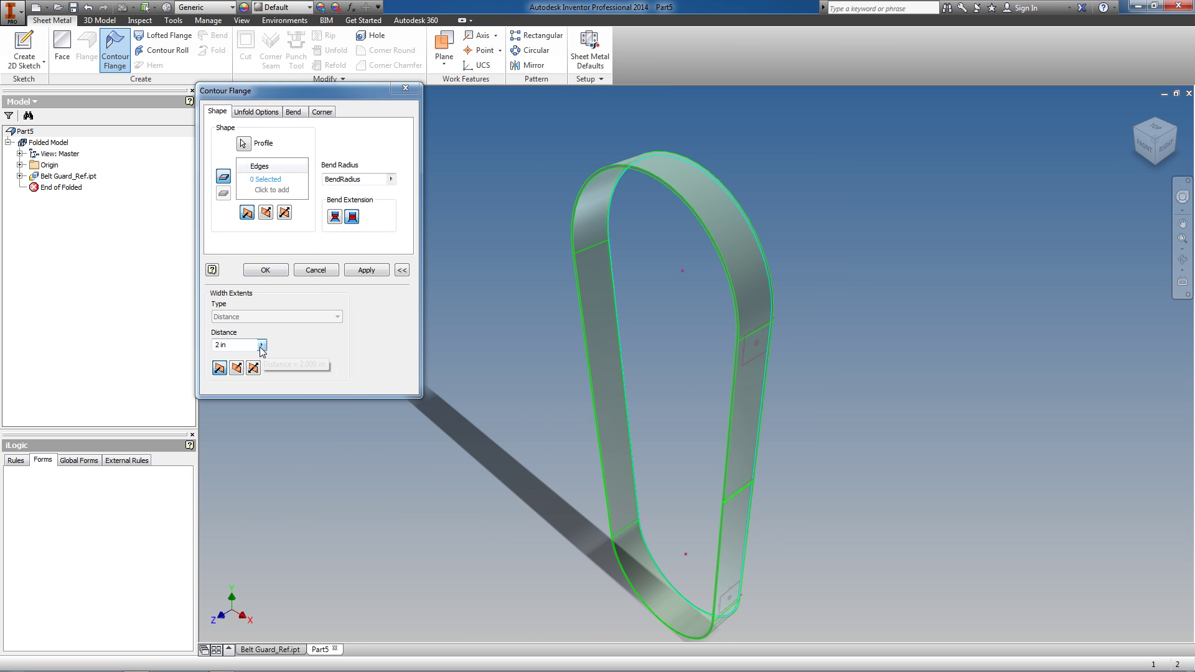
left_click(296, 393)
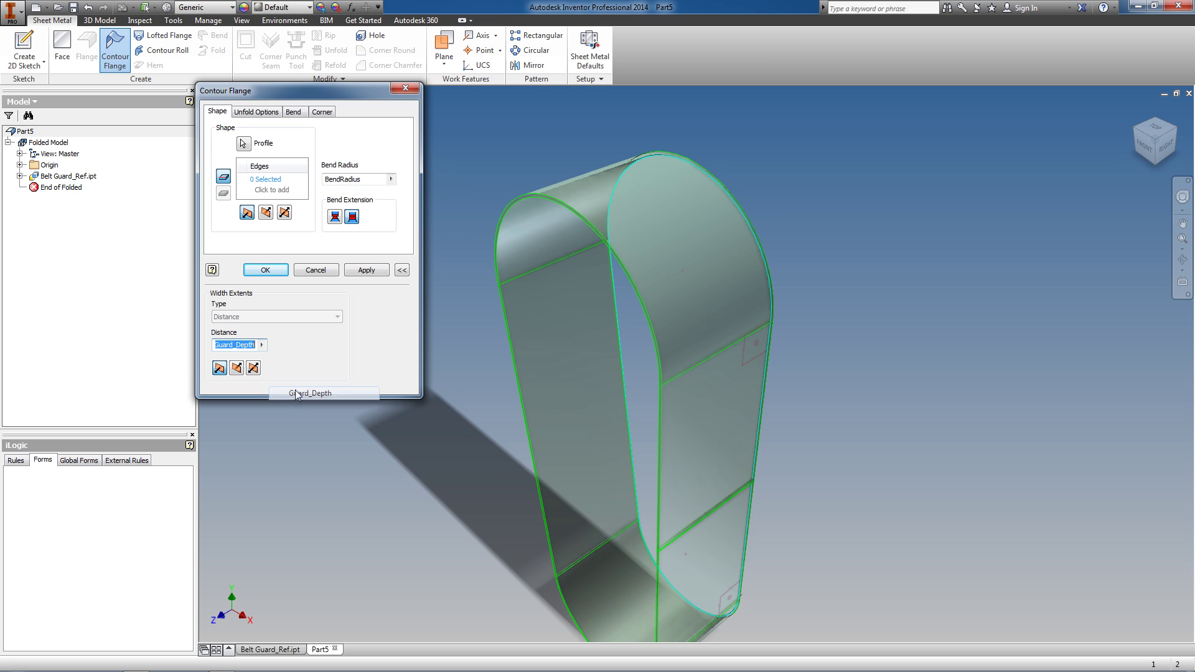
left_click(368, 270)
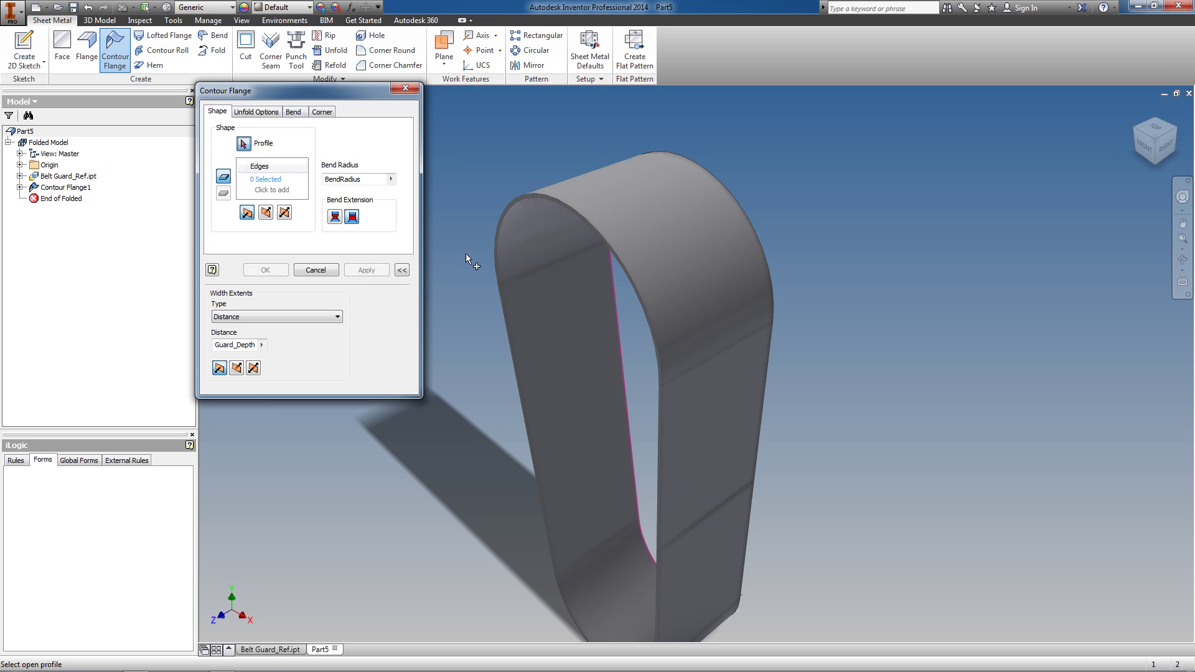
left_click(314, 269)
Step: Cut the small circular holes of both Tabs profiles through the flange wall with a distance of Thickness, reversing the cut direction
middle_click_drag(577, 361, 685, 299, "shift")
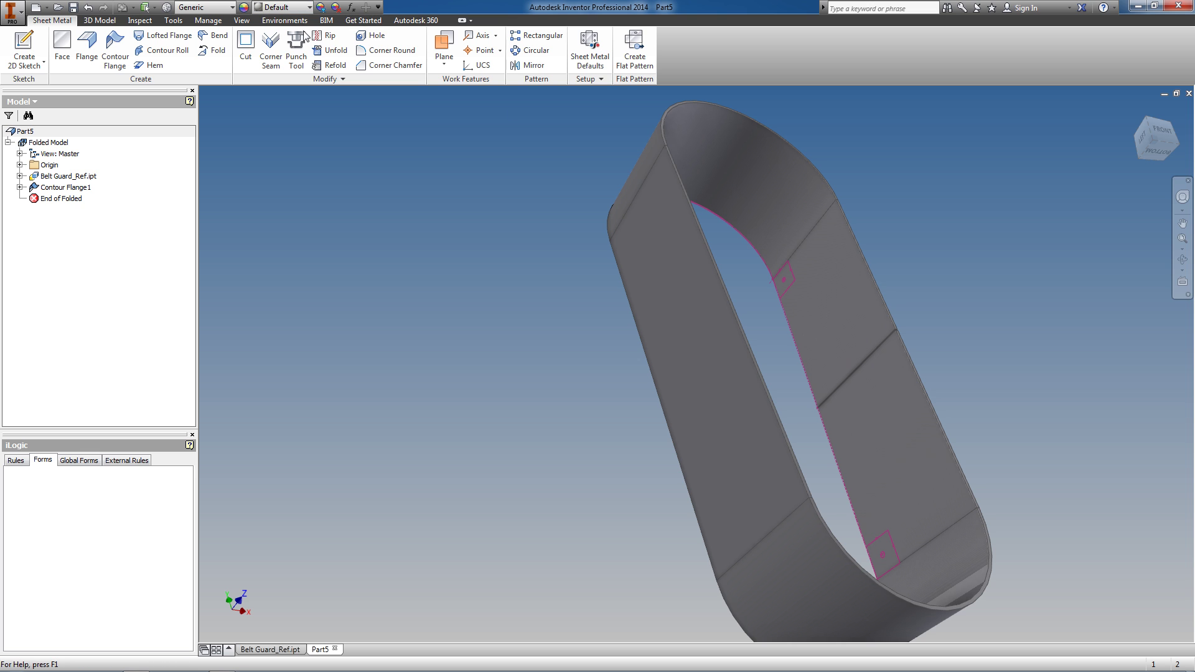
left_click(246, 45)
scroll(772, 286, "up", 5)
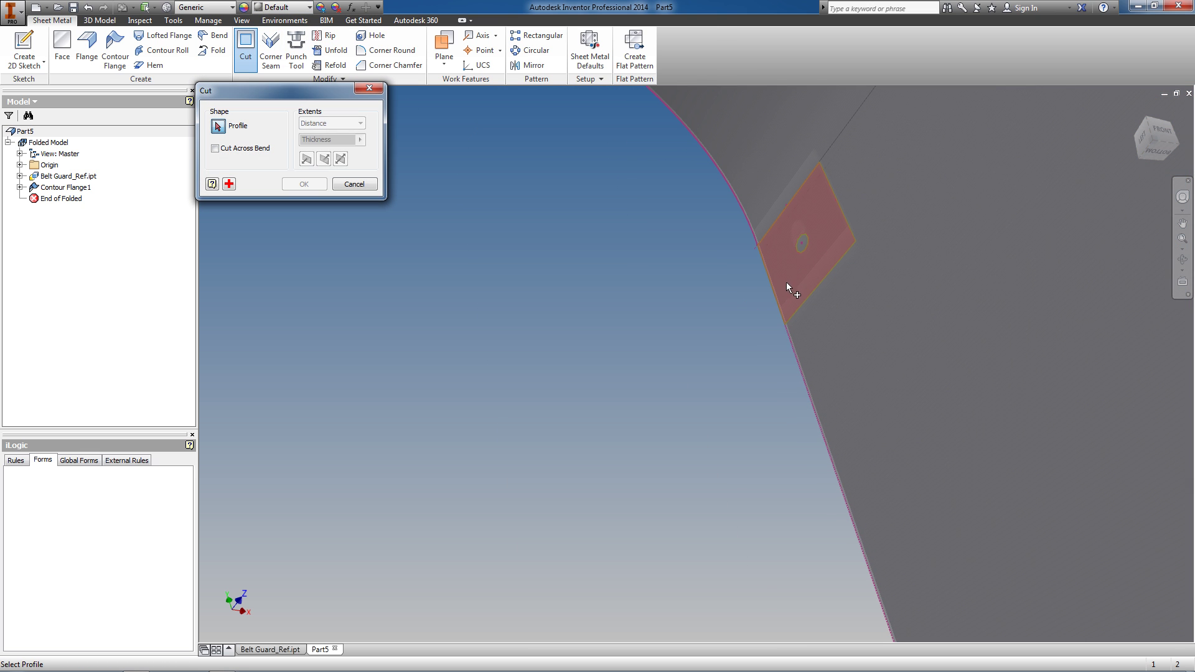
left_click(802, 241)
scroll(675, 232, "down", 4)
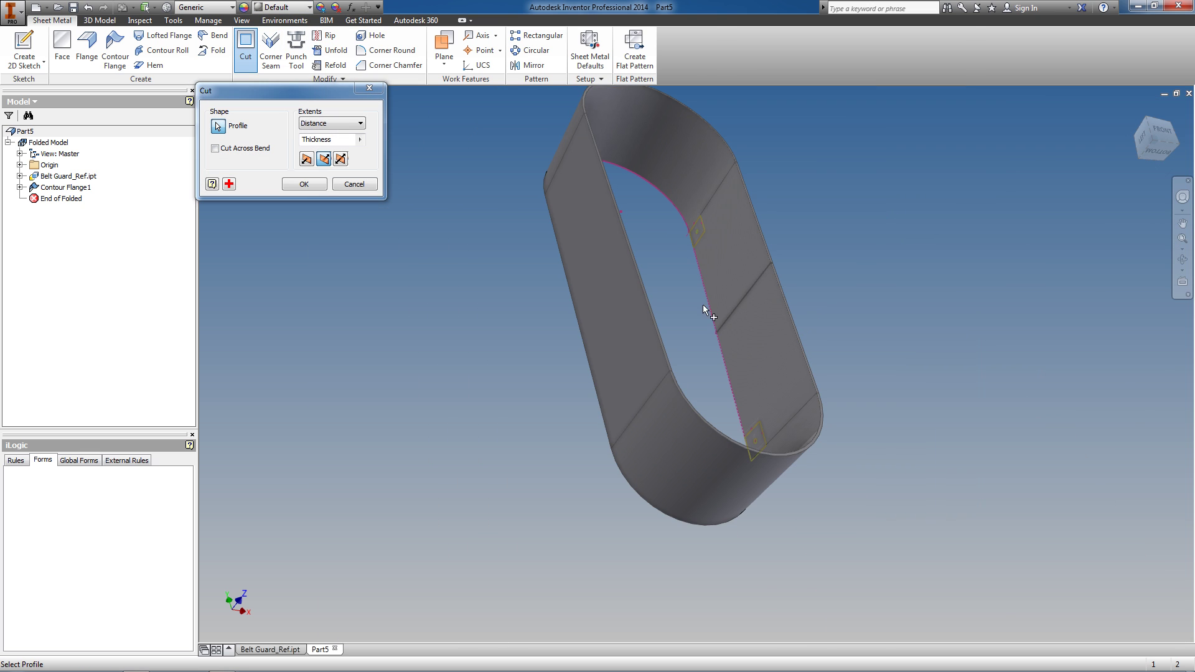
scroll(767, 445, "up", 5)
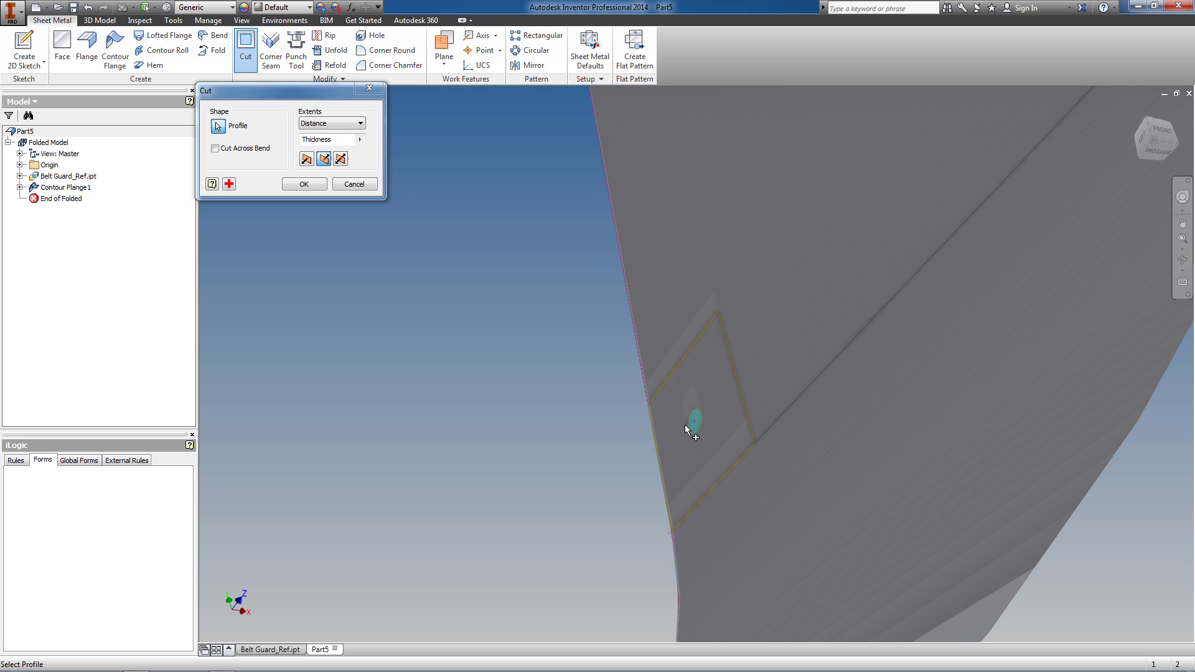
left_click(313, 162)
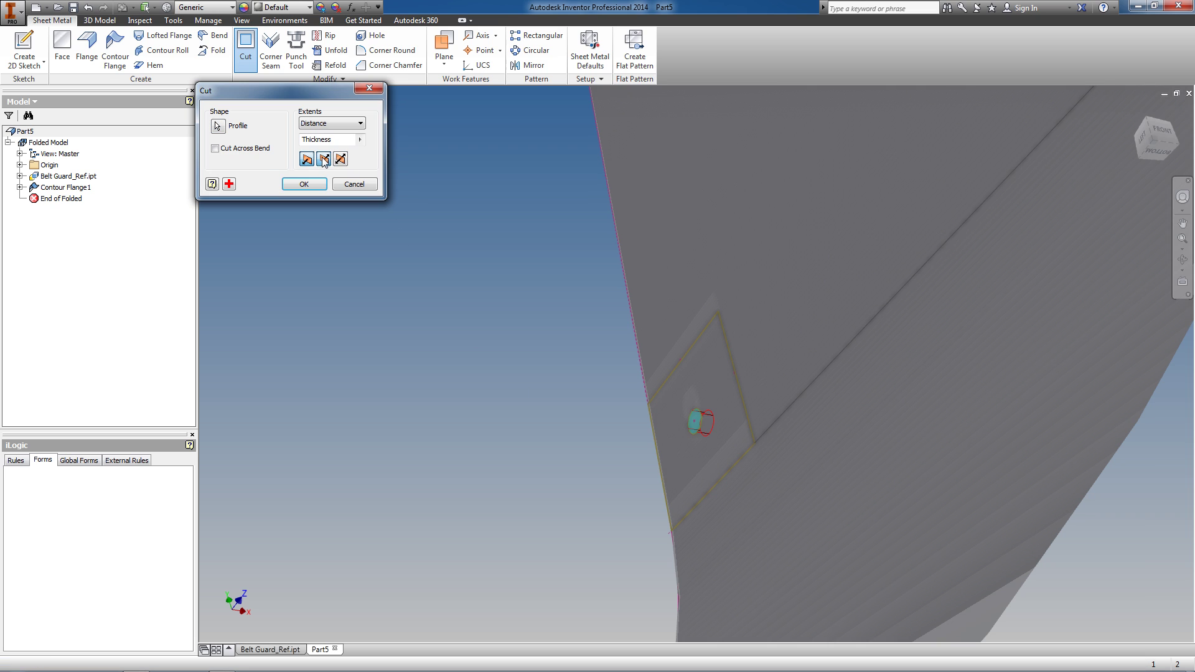
left_click(323, 159)
left_click(307, 159)
left_click(305, 184)
Step: Turn off the visibility of the derived Side and Tabs sketches together
scroll(590, 399, "down", 5)
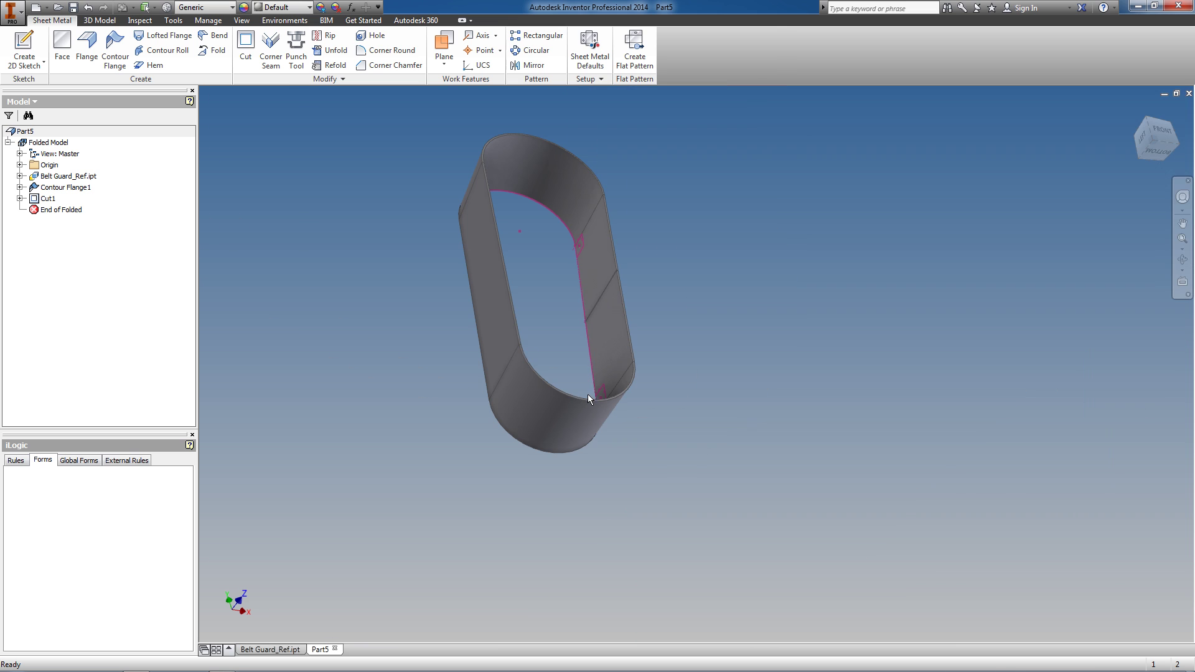
left_click(20, 176)
left_click(58, 186)
left_click(60, 199, "ctrl")
right_click(59, 198)
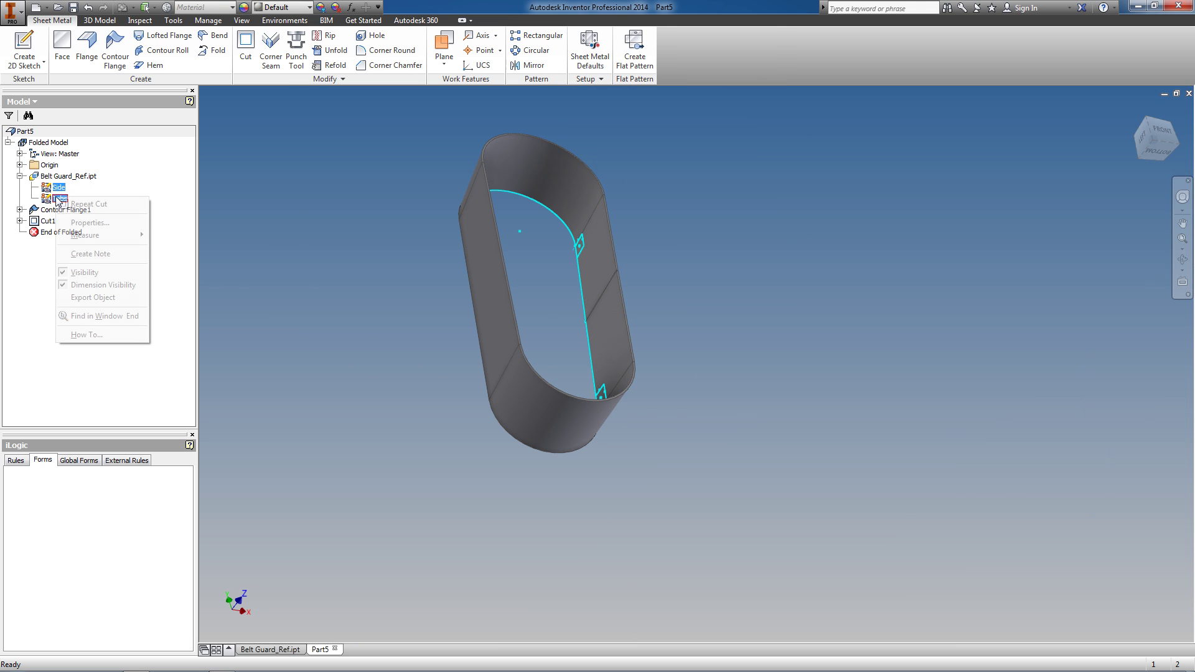
left_click(87, 272)
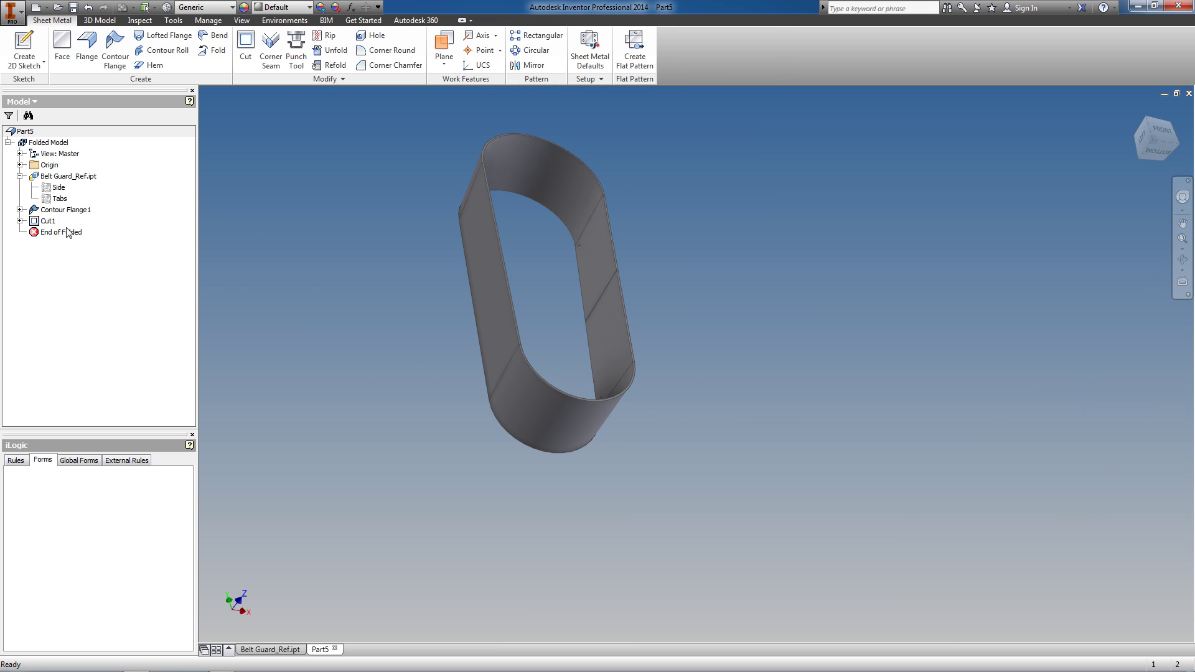
Step: Mirror the hole cut about the origin YZ plane onto the opposite wall of the flange
left_click(48, 221)
left_click(529, 66)
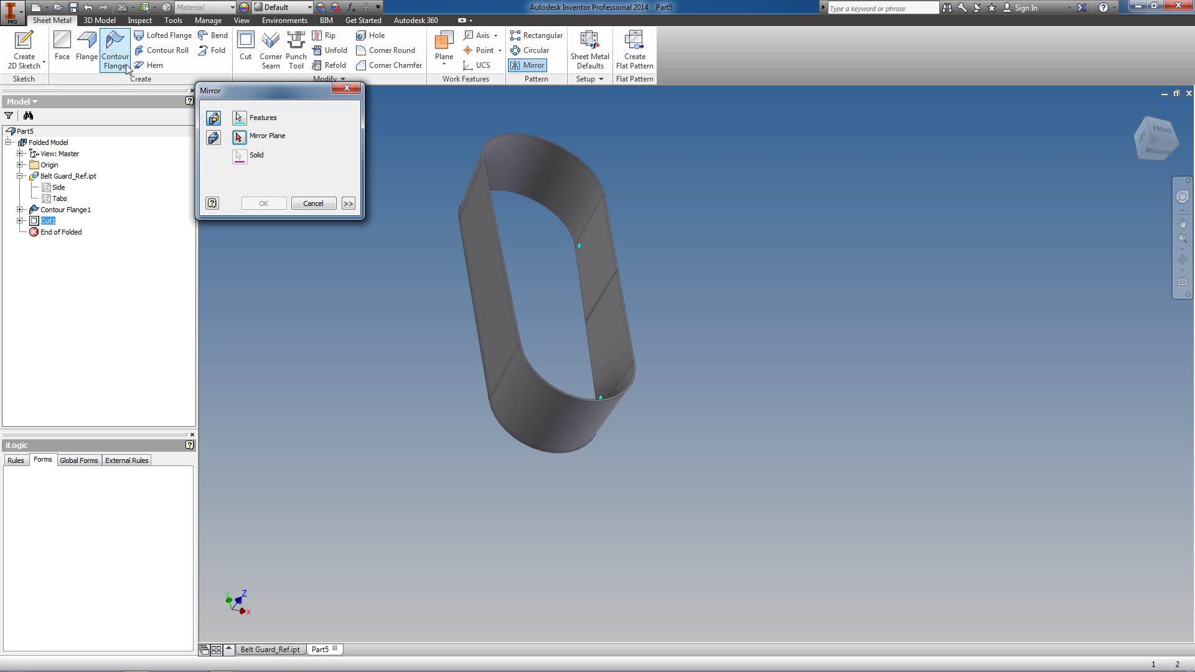
left_click(20, 165)
left_click(64, 177)
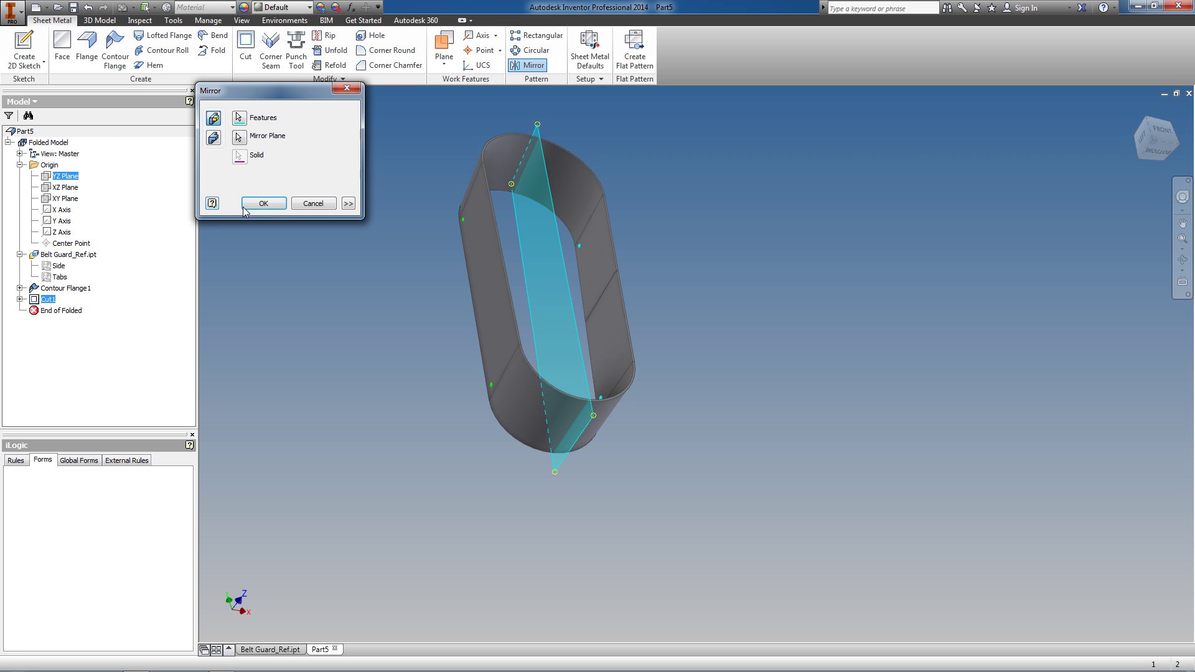
left_click(245, 208)
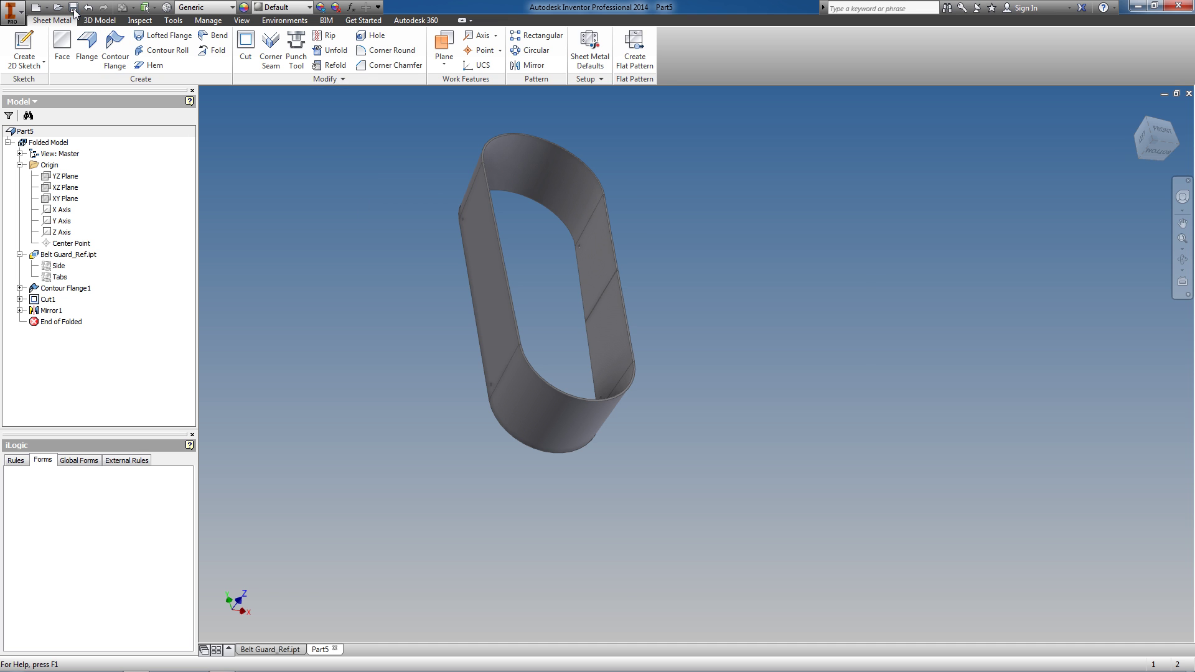
Step: Save the flange part as Side in the Belt Guard folder together with its changed source part, and close it
left_click(72, 8)
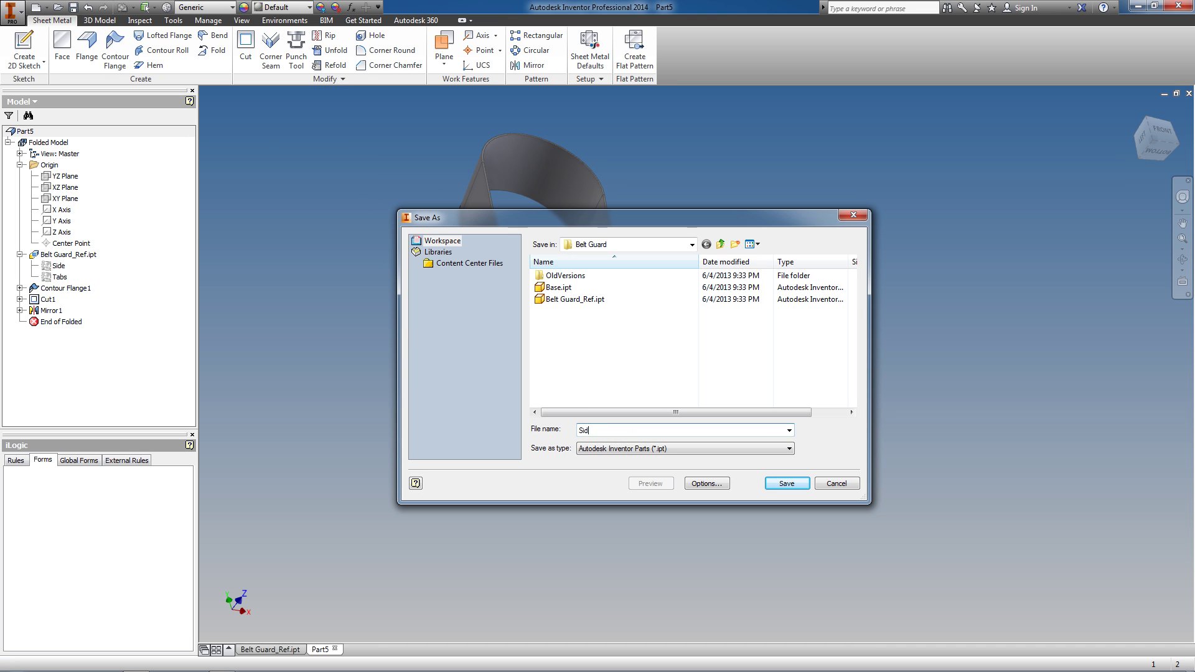
key("Return")
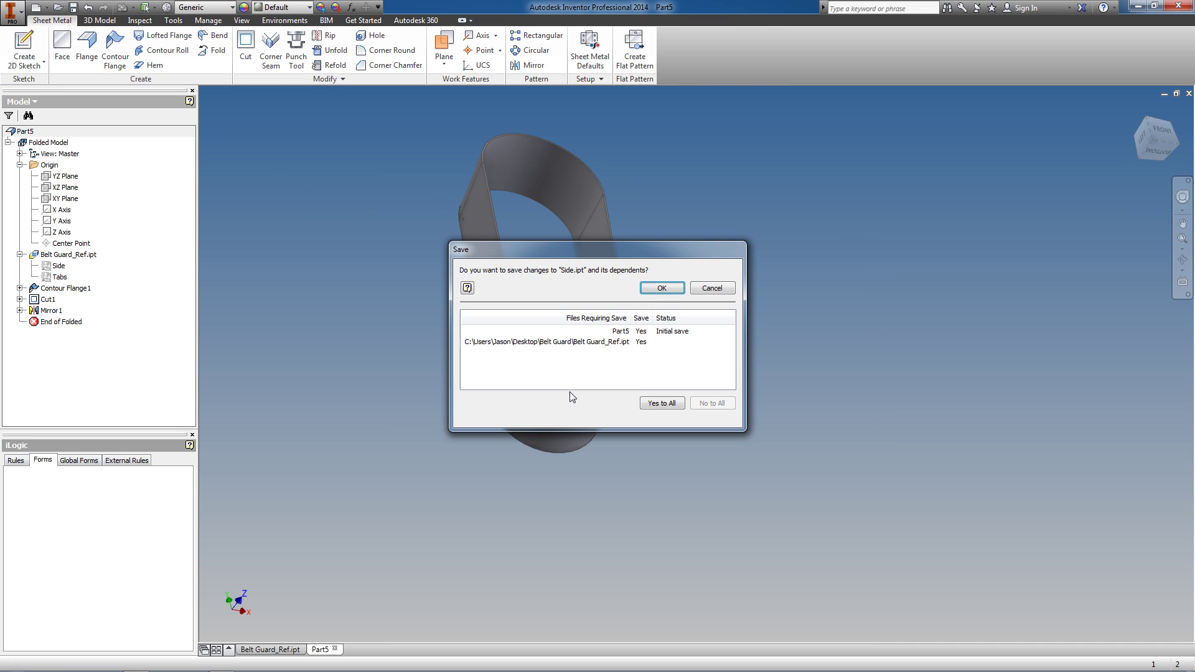
left_click(659, 287)
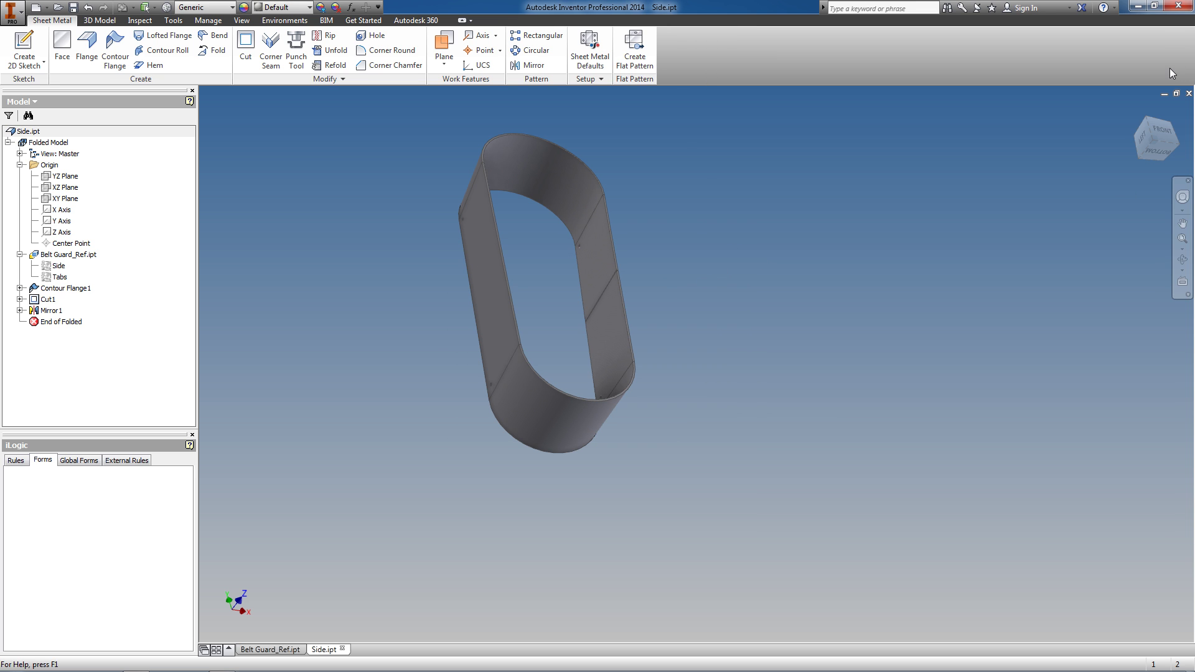
left_click(1189, 93)
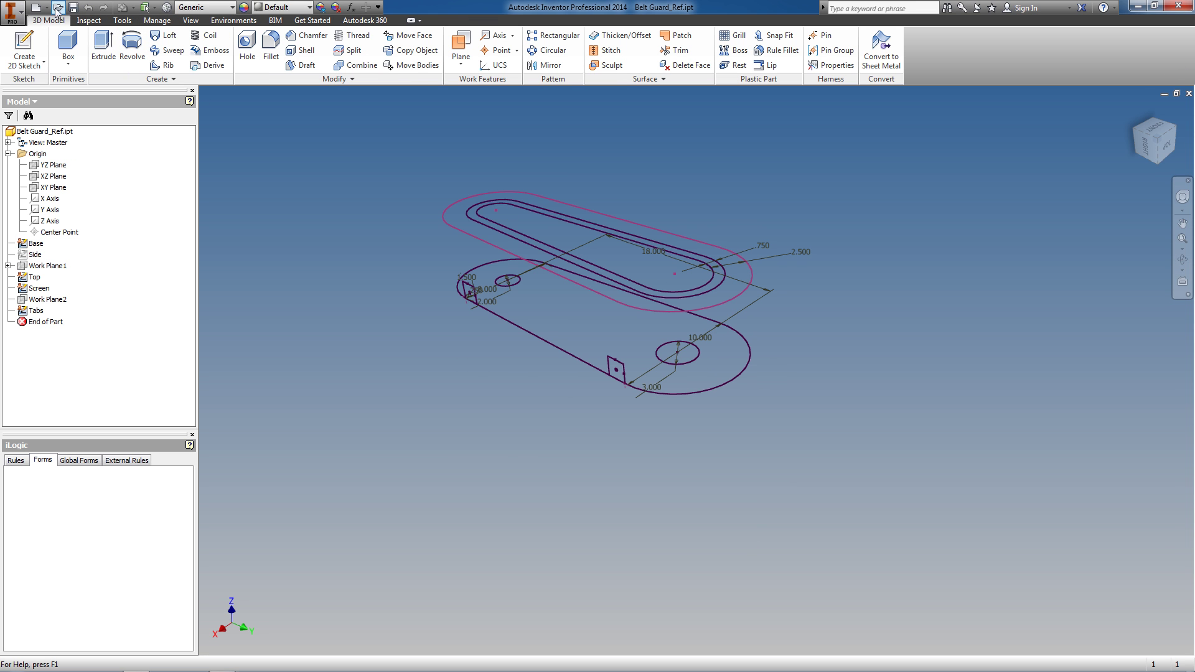
Step: Create a new standard part, start deriving Belt Guard_Ref.ipt into it, exclude all sketches and expand the list of sketches
left_click(35, 6)
double_click(574, 231)
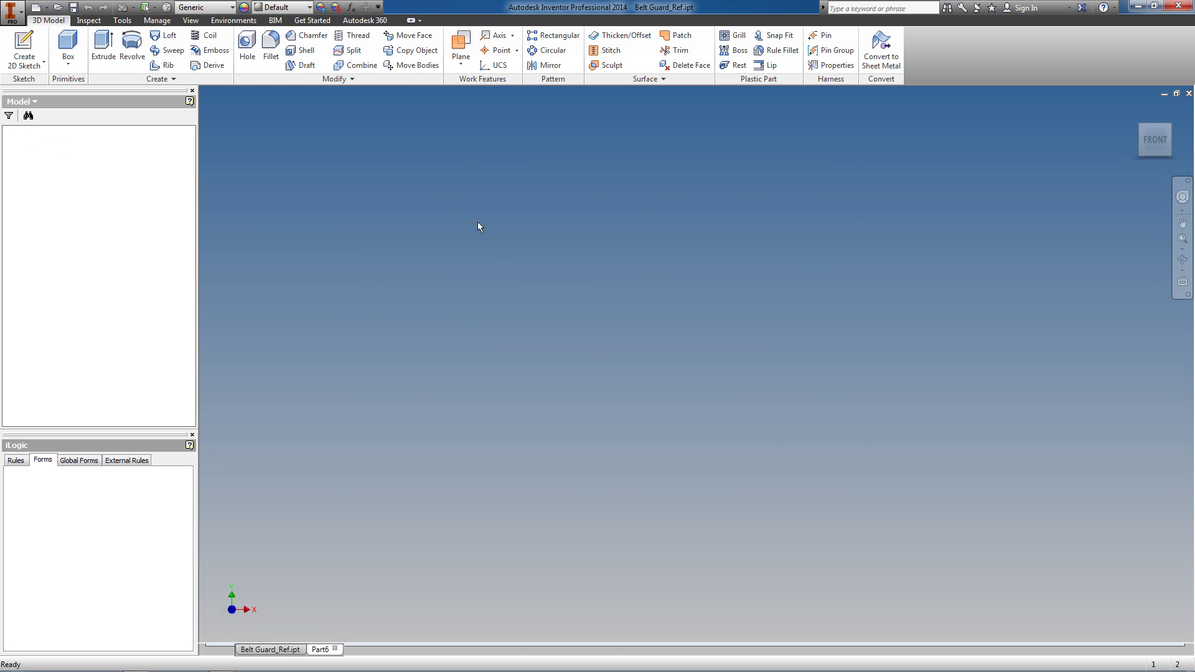
left_click(208, 65)
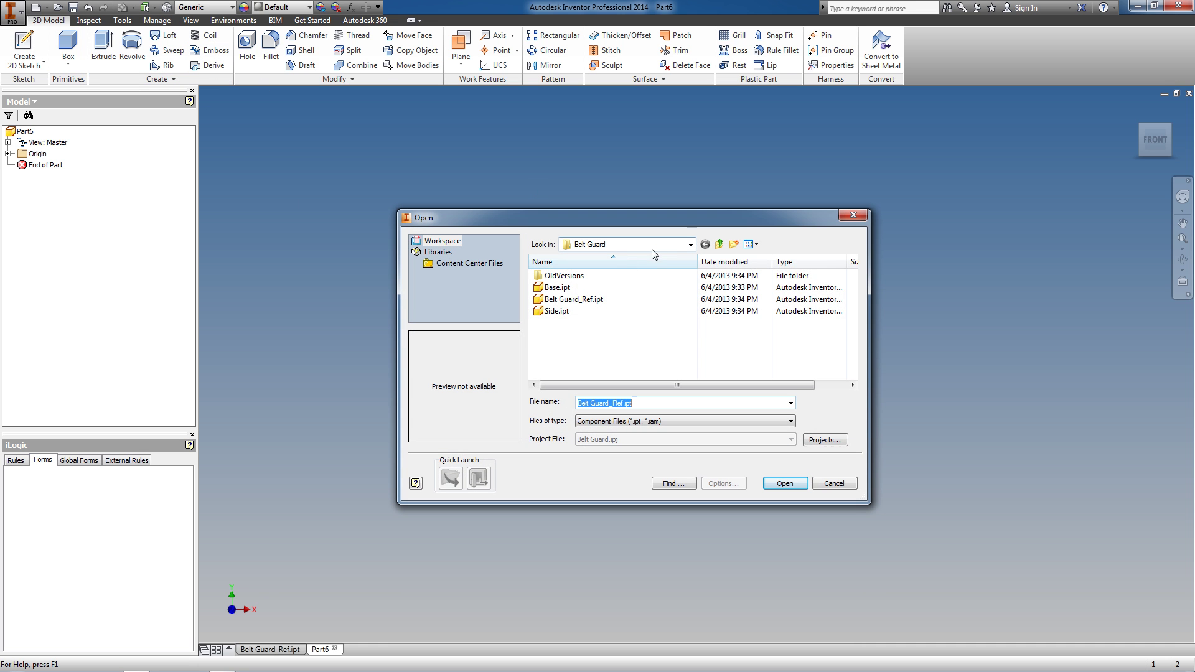
double_click(574, 299)
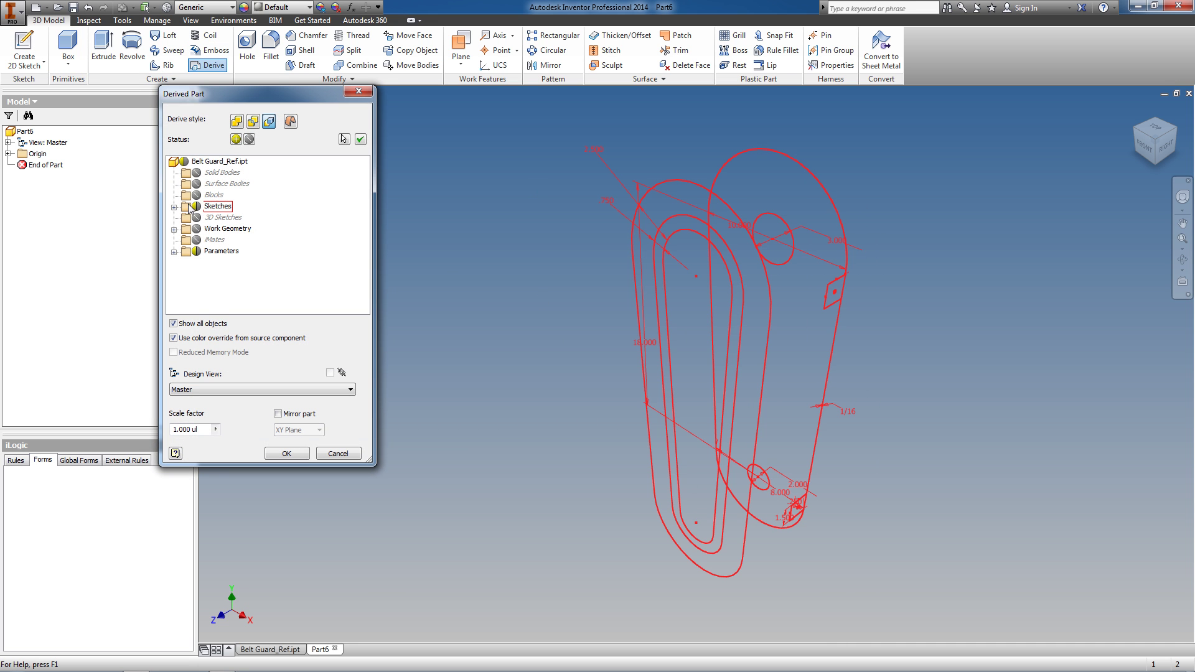
left_click(195, 207)
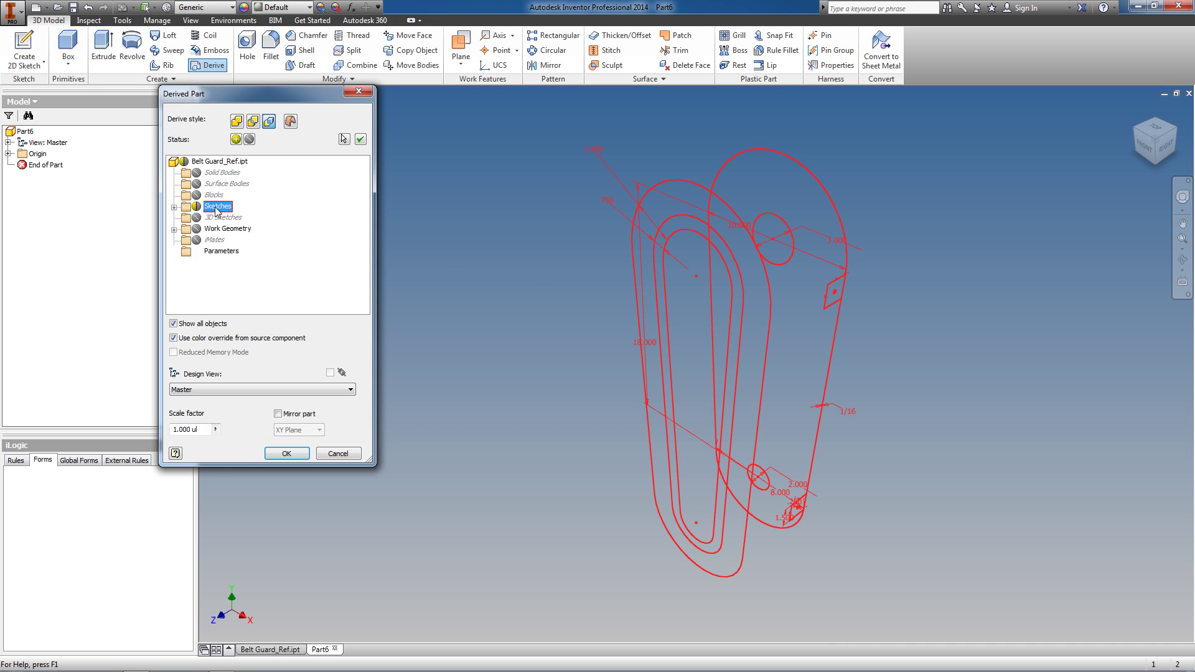
left_click(173, 207)
Step: Include the Top sketch, accepting that the source part is marked for export, and complete the derived part with the Thickness user parameter
left_click(209, 240)
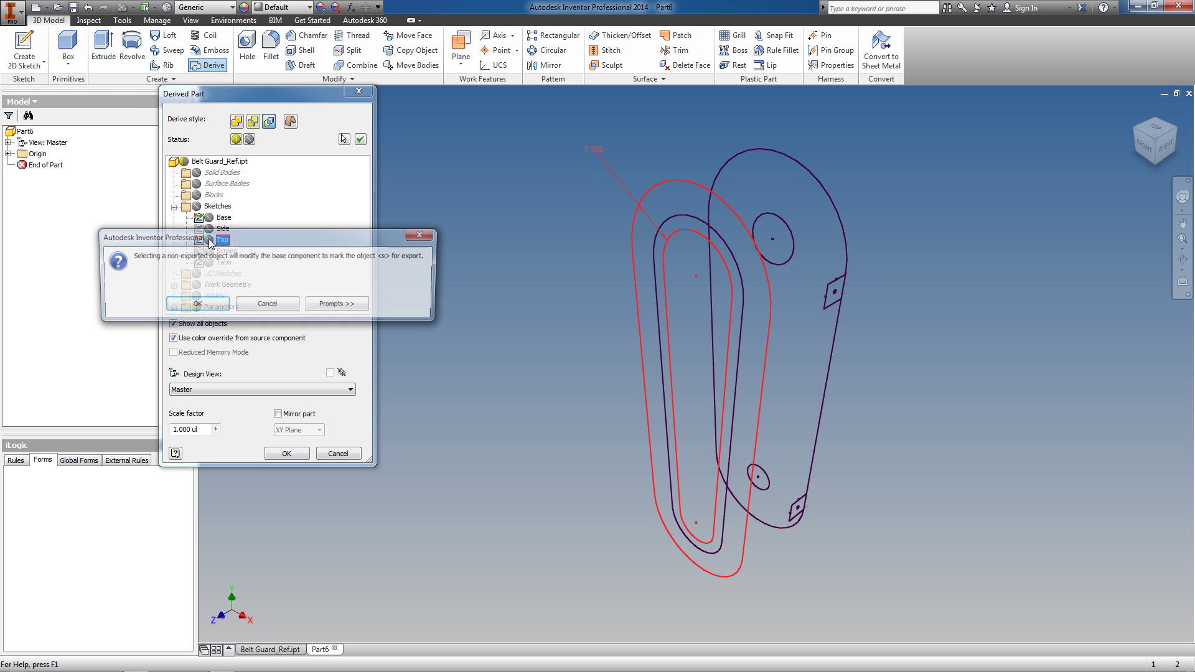
left_click(198, 304)
scroll(178, 313, "down", 1)
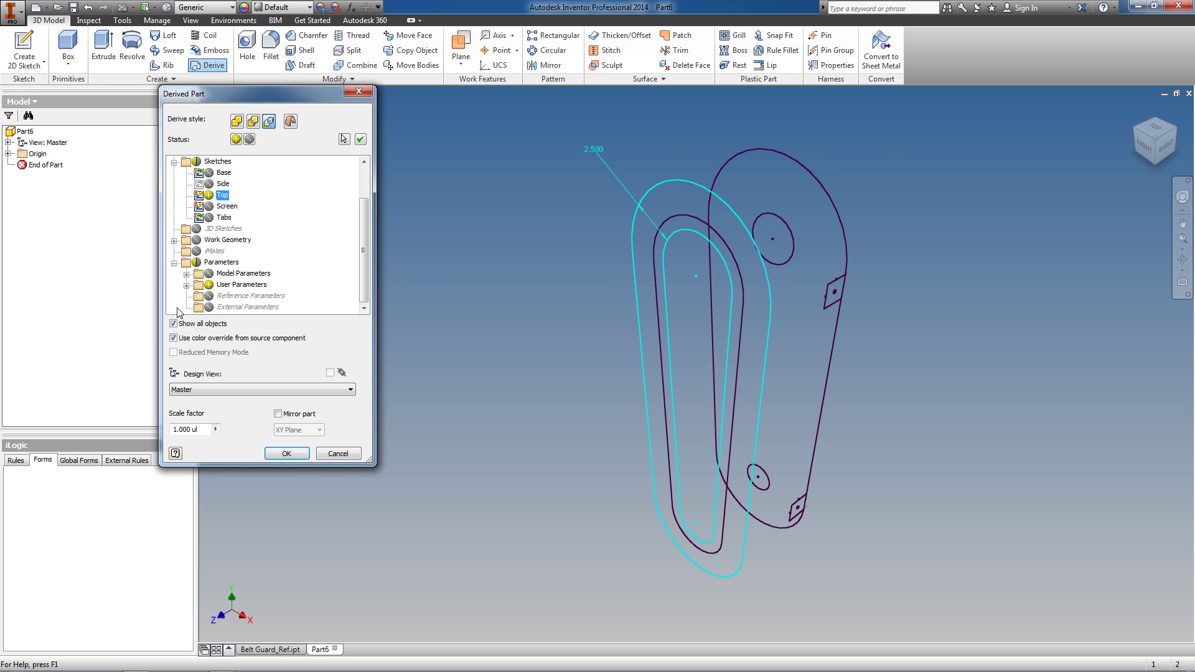
left_click(186, 284)
left_click(248, 307)
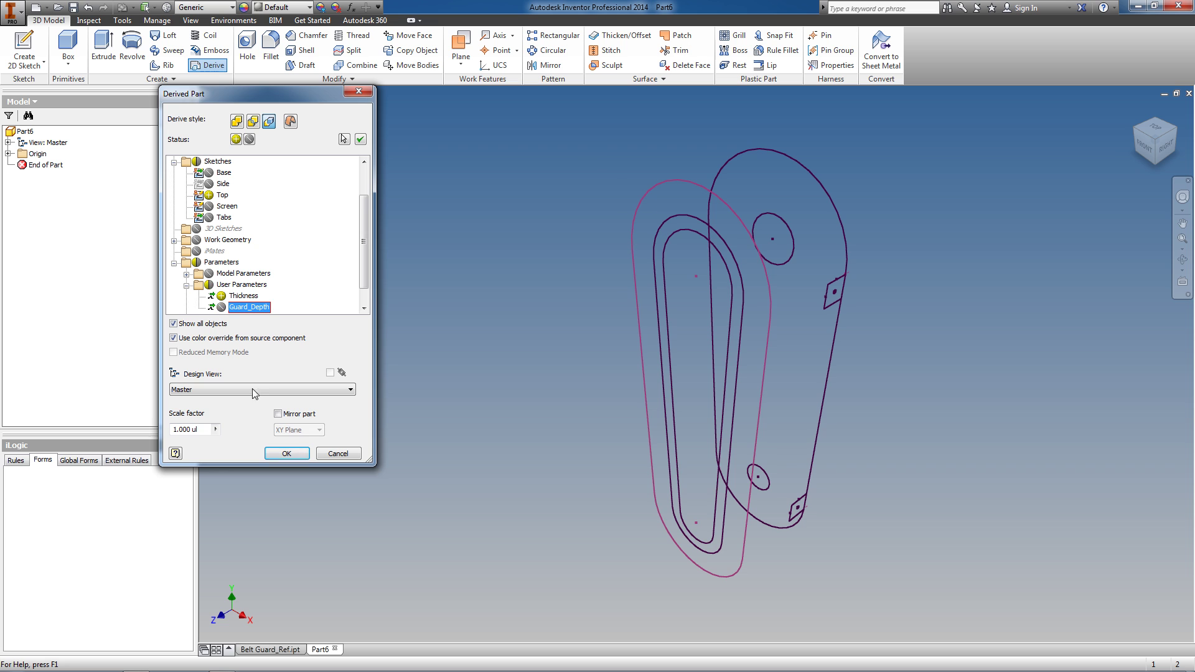
left_click(286, 453)
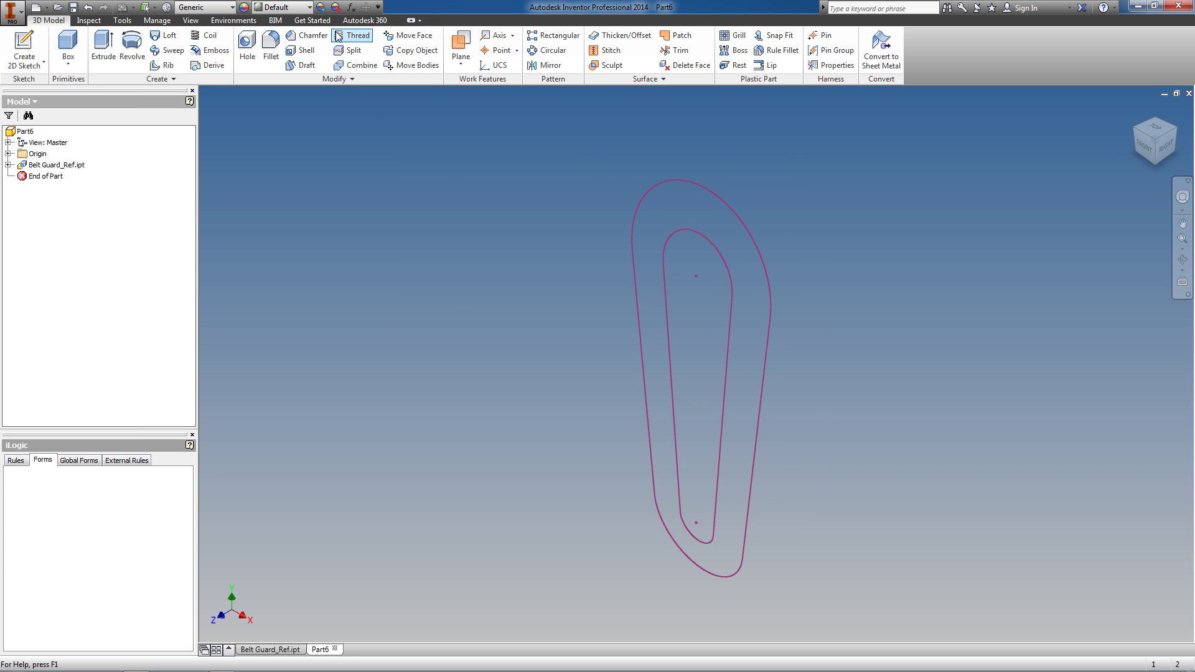
Step: Convert the new part with the Top sketch to sheet metal, accepting the thickness notice
left_click(246, 20)
left_click(334, 43)
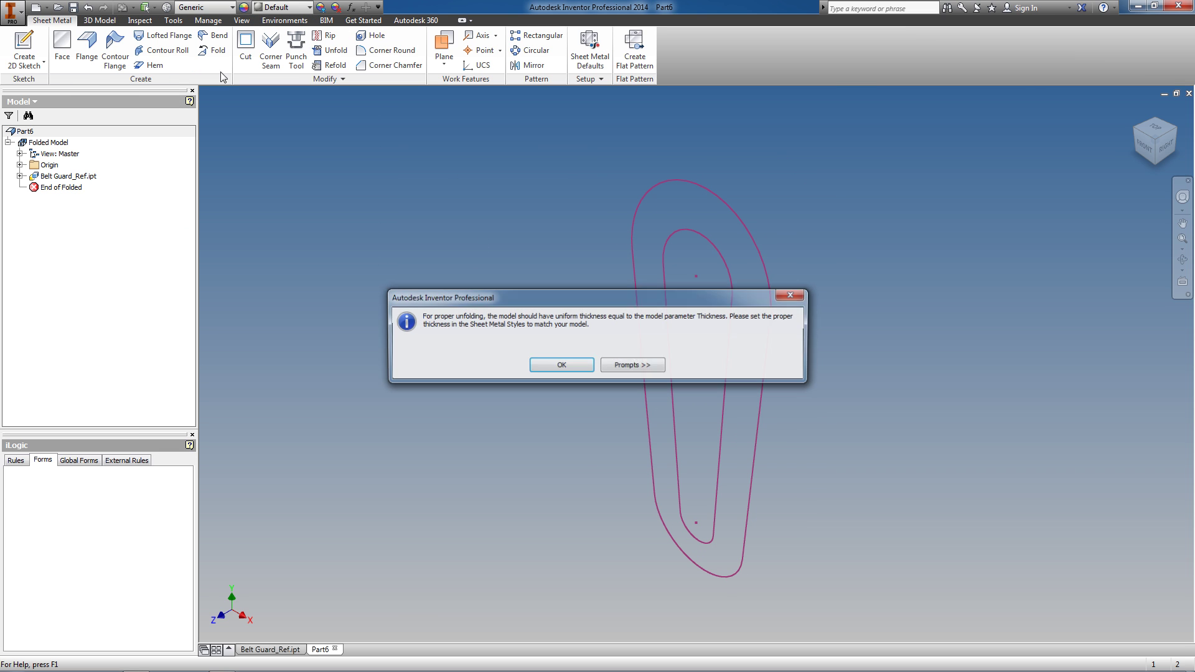
left_click(562, 368)
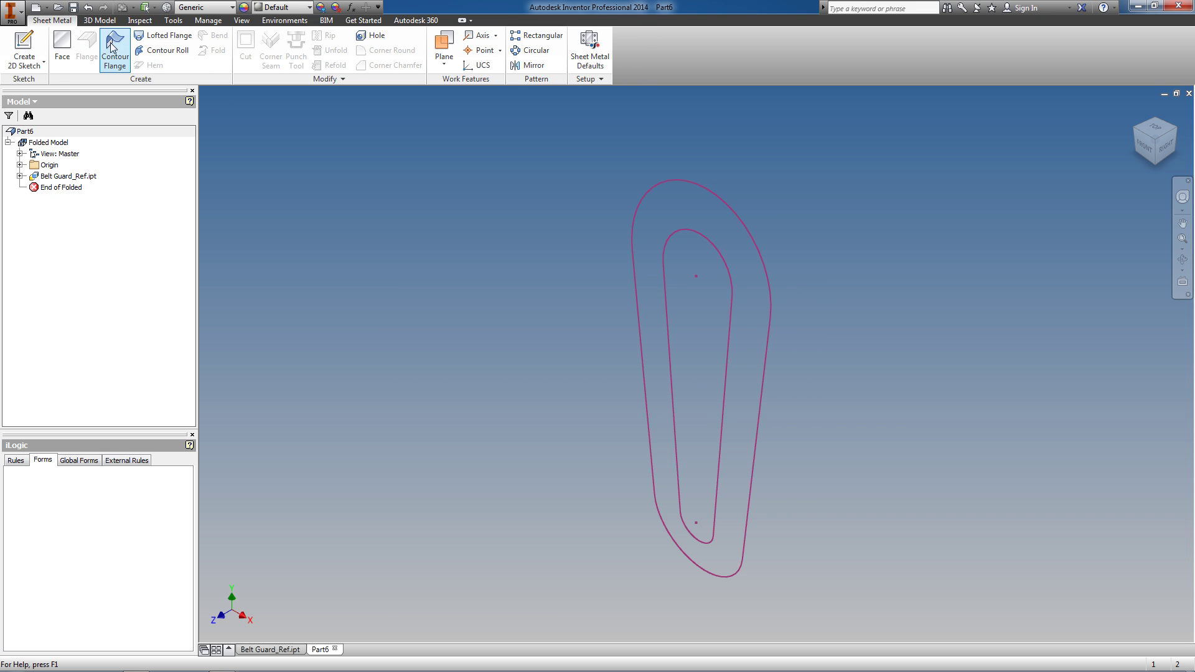
Step: Create a sheet metal face from the ring-shaped region between the outer and inner loops of the Top sketch
left_click(62, 49)
left_click(662, 212)
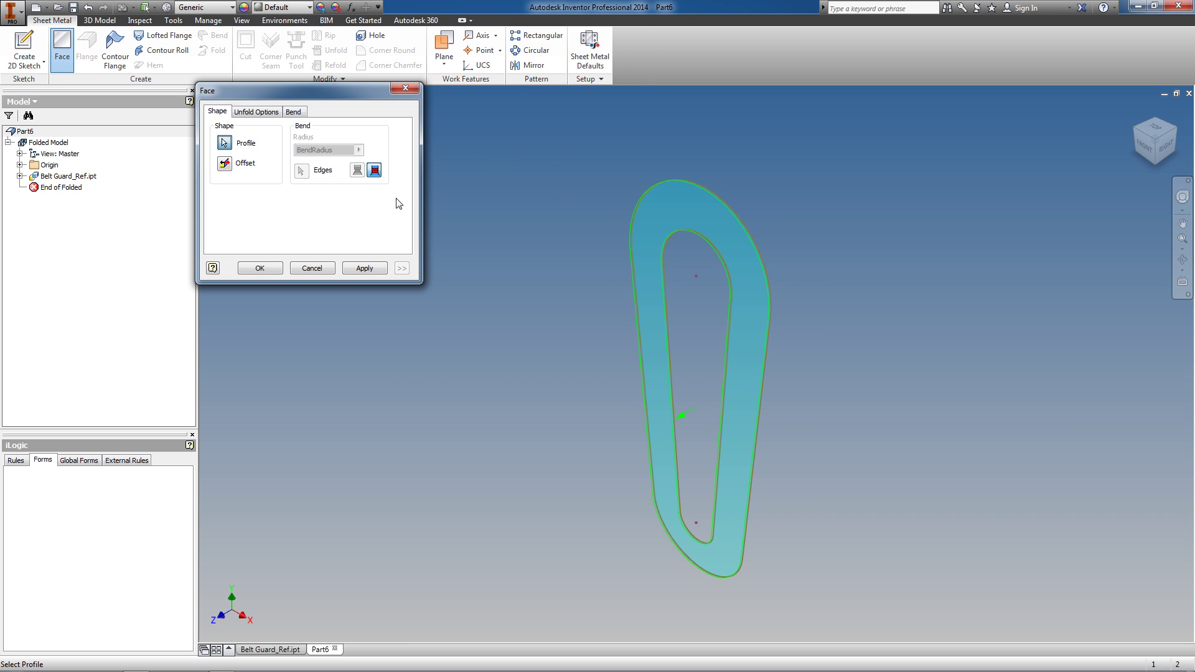
left_click(364, 267)
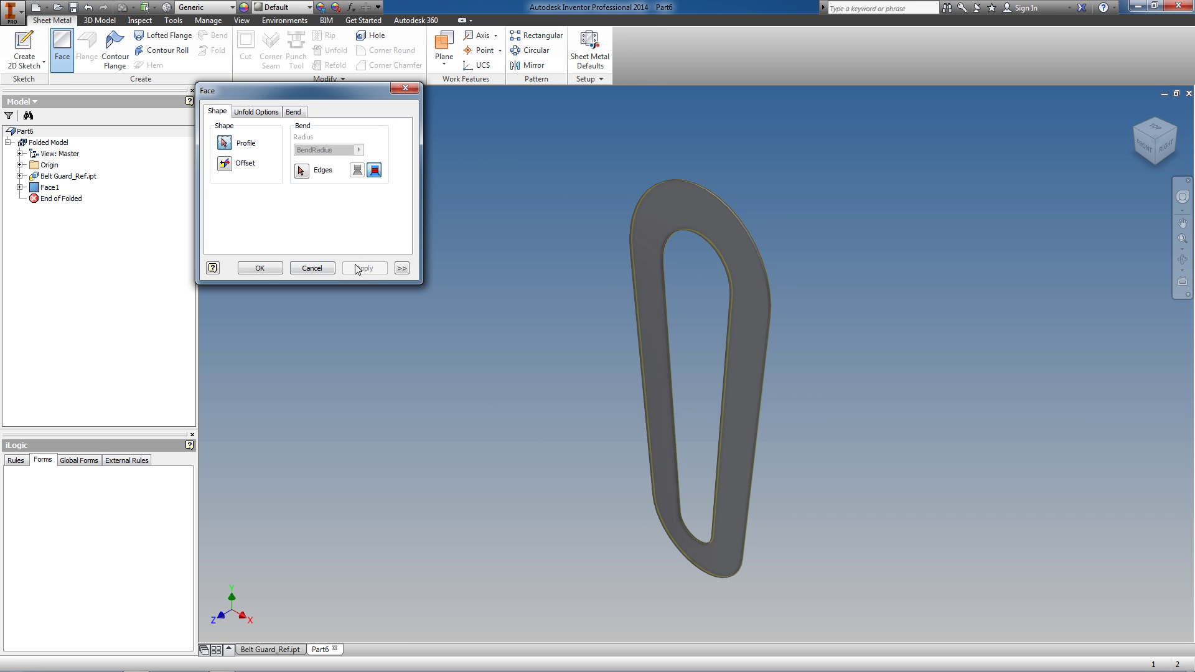
left_click(311, 269)
Step: Save the ring-shaped face part as Top in the Belt Guard folder, including its changed source part
left_click(72, 7)
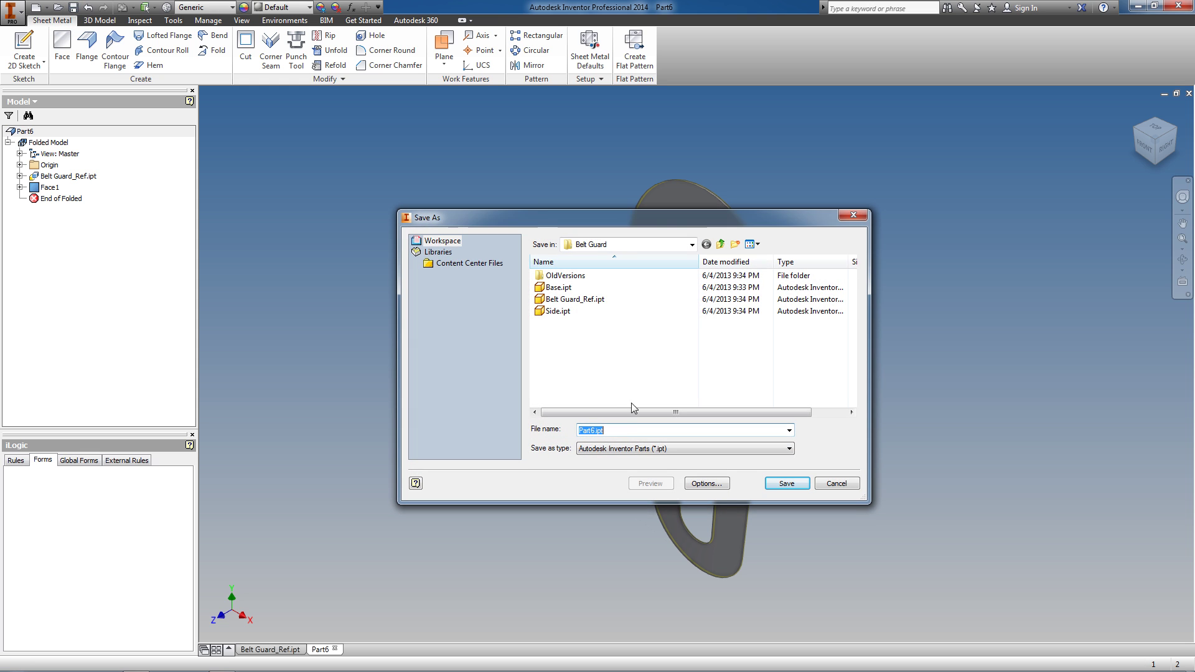
type("Top")
key("Return")
left_click(677, 278)
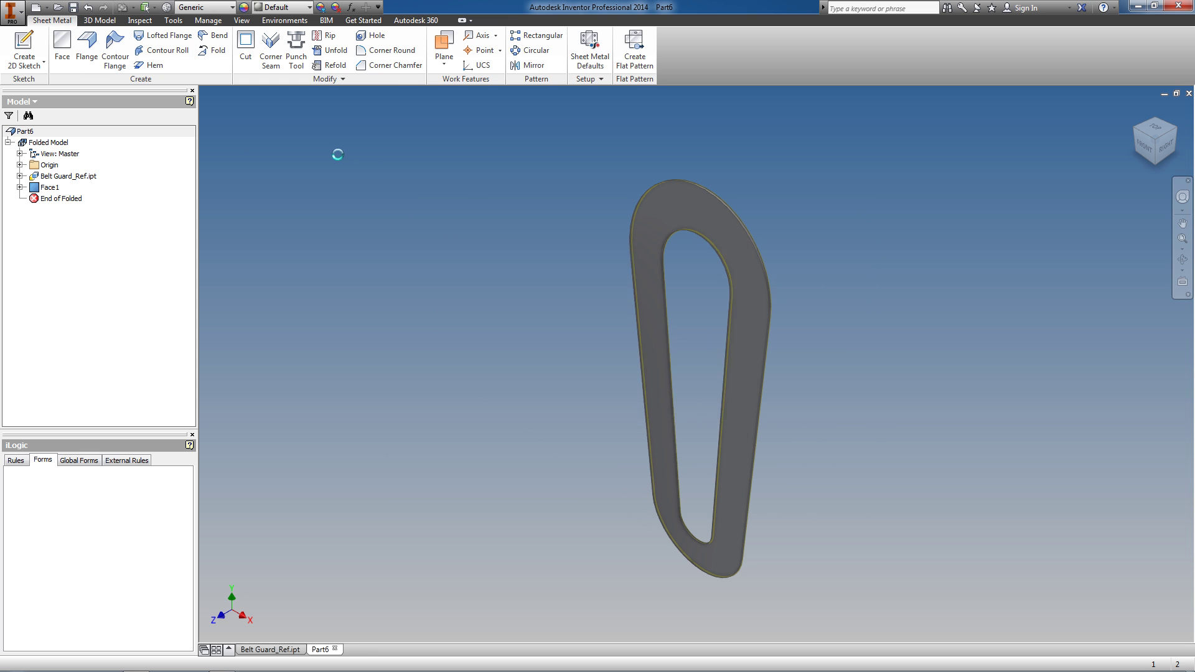
Step: Close the Top part, then start a new standard part derived from Belt Guard_Ref.ipt
left_click(1189, 93)
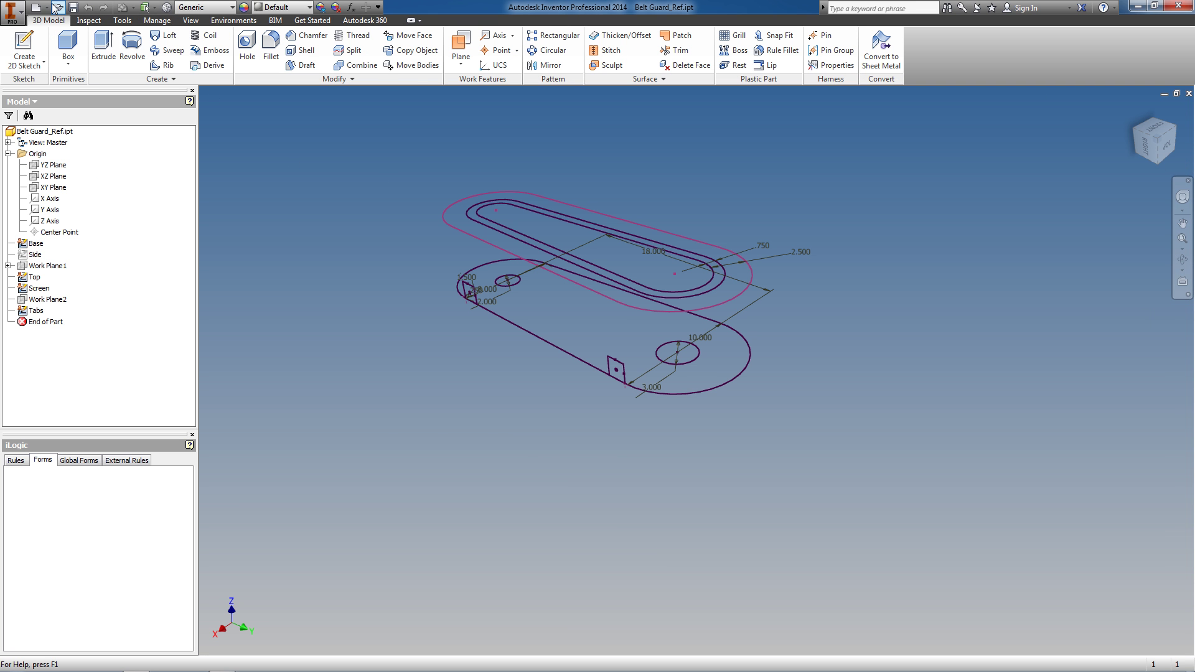
left_click(35, 7)
double_click(576, 232)
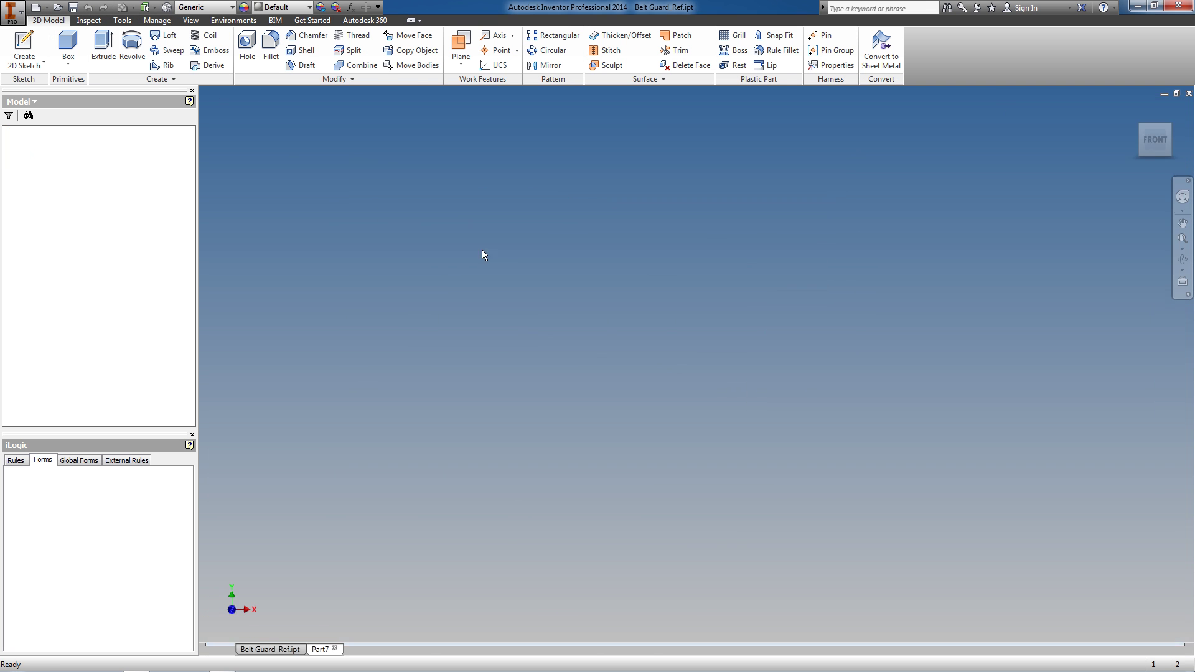
left_click(208, 65)
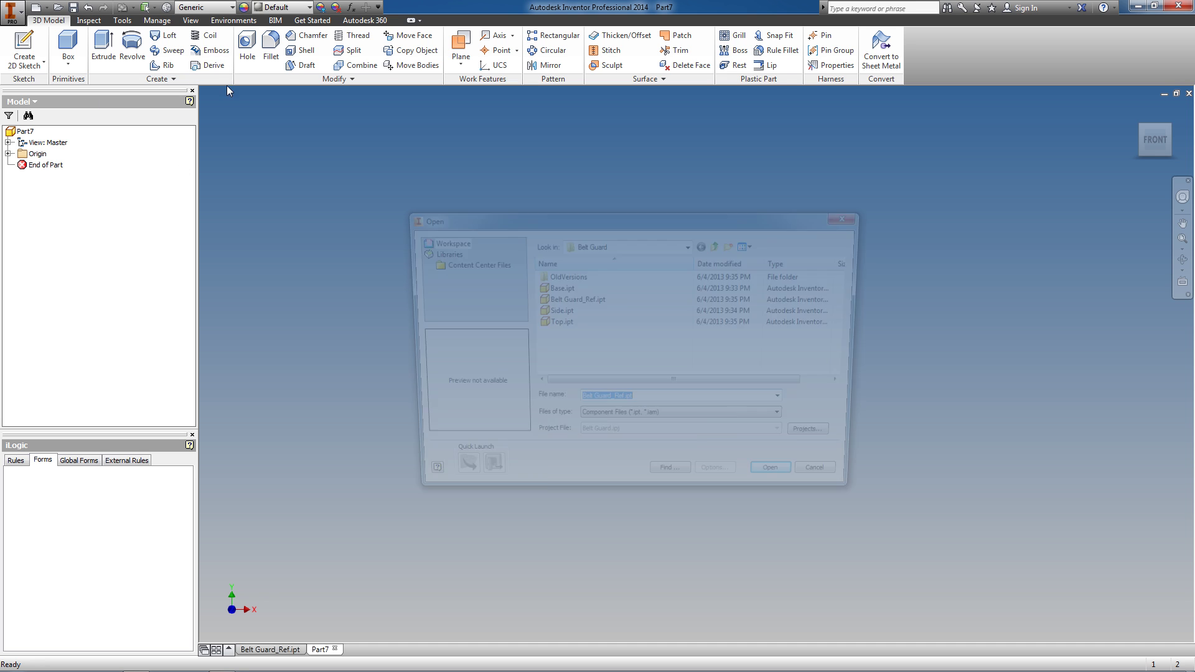
left_click(556, 304)
double_click(556, 305)
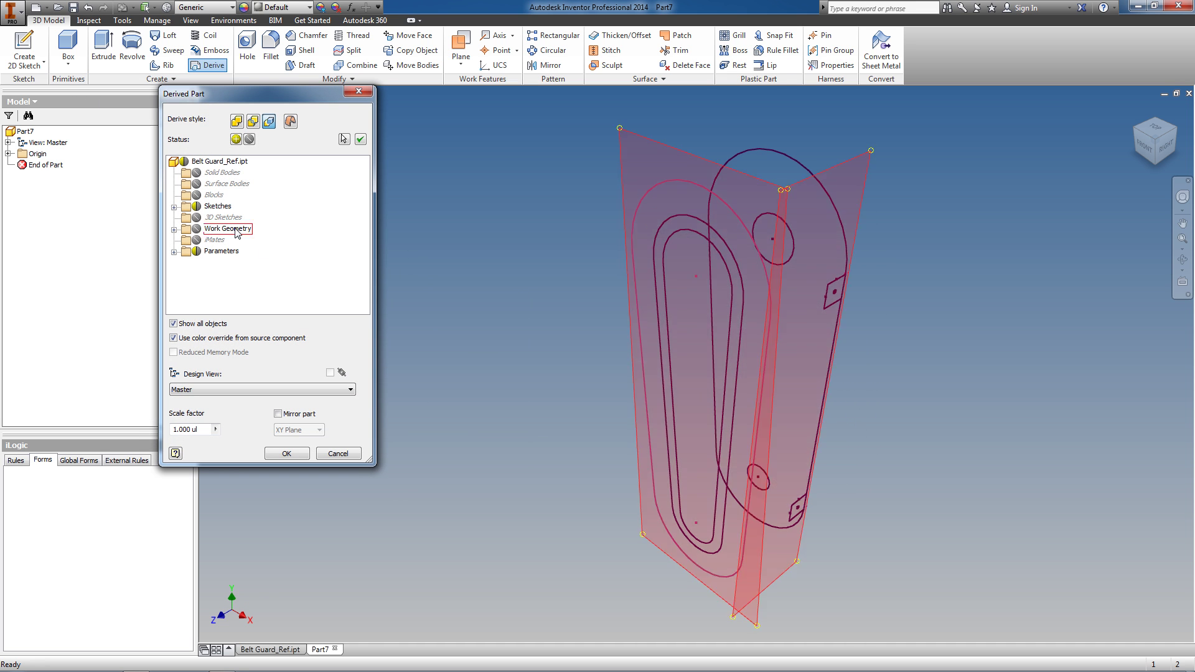
Step: Include the Screen sketch, accepting that it is marked for export, and complete the derived part with Thickness but without the Guard_Depth user parameter
left_click(197, 206)
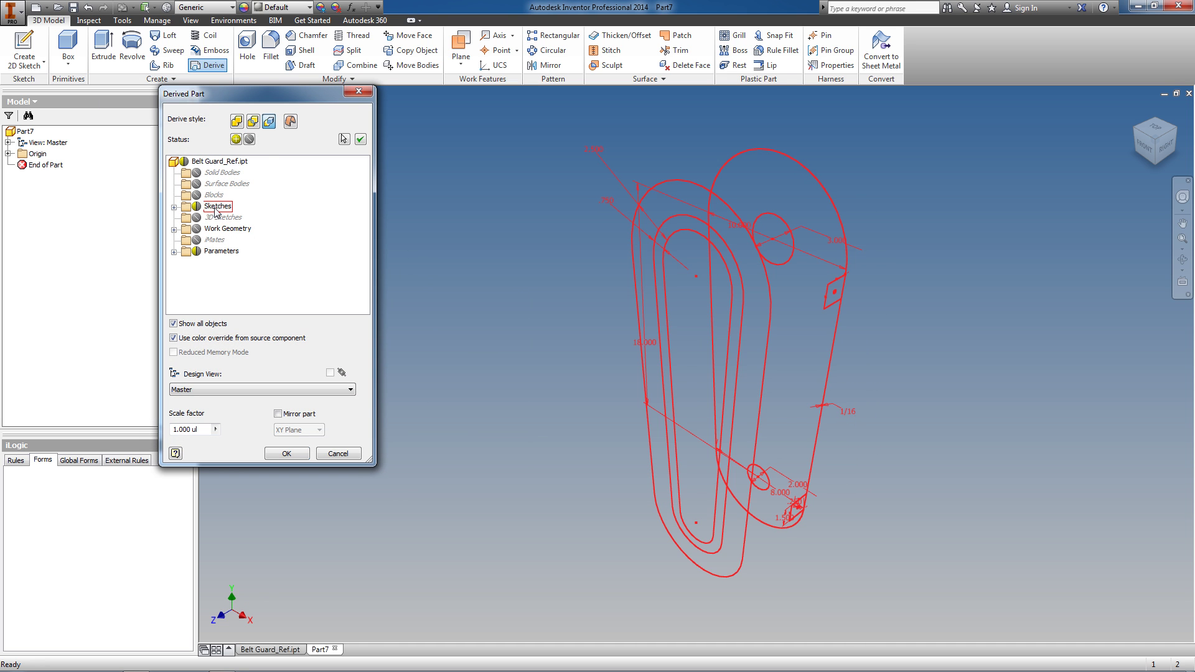
left_click(175, 208)
left_click(209, 252)
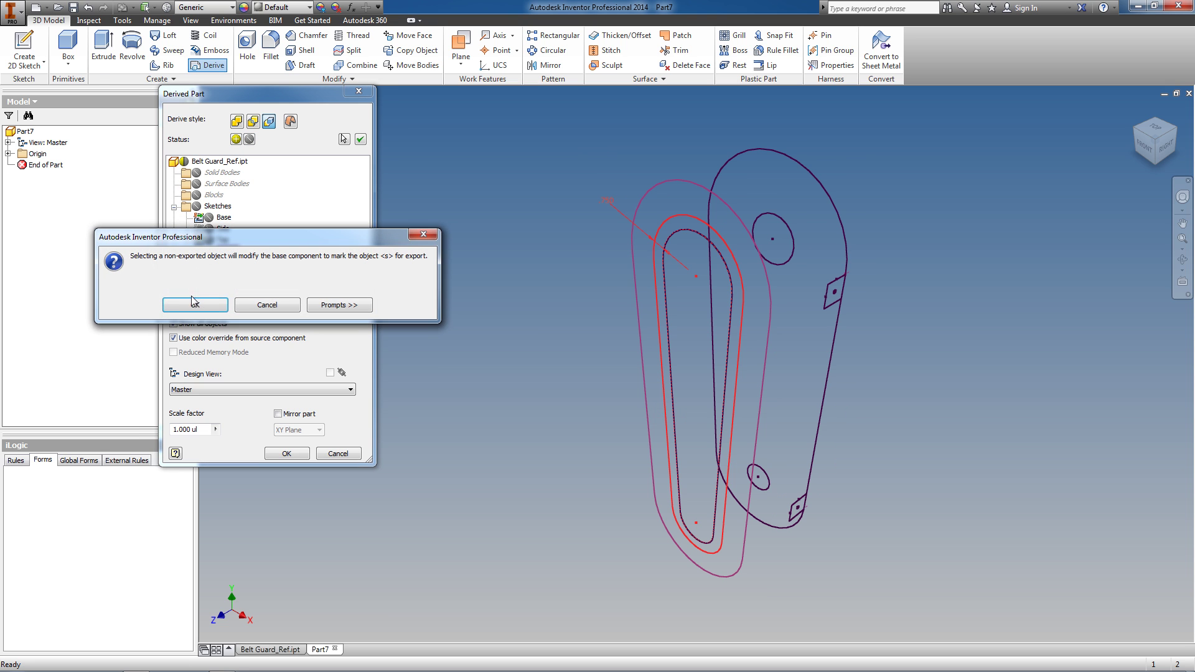
left_click(193, 304)
scroll(181, 312, "down", 1)
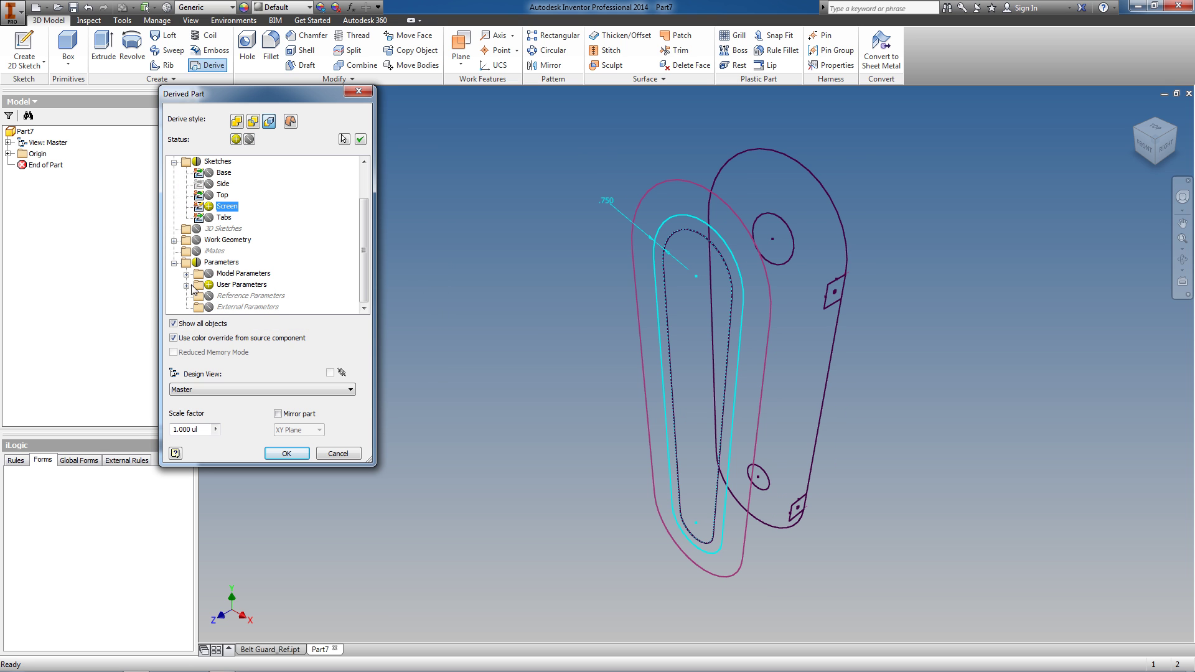
left_click(186, 286)
left_click(249, 307)
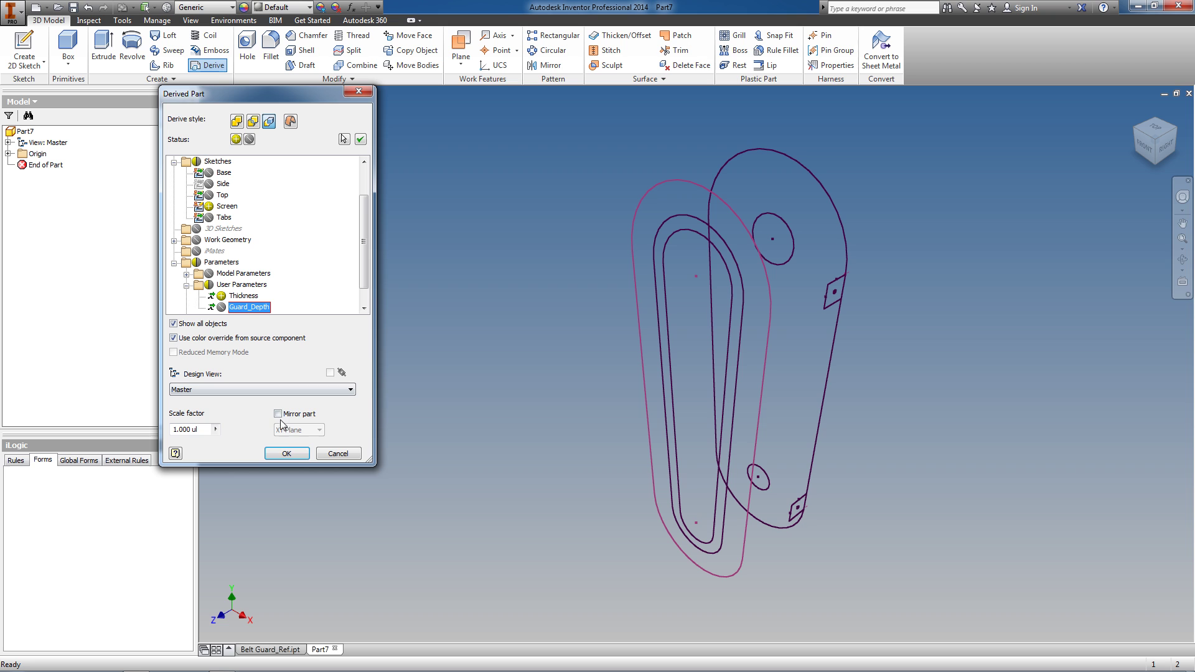
left_click(287, 454)
left_click(287, 454)
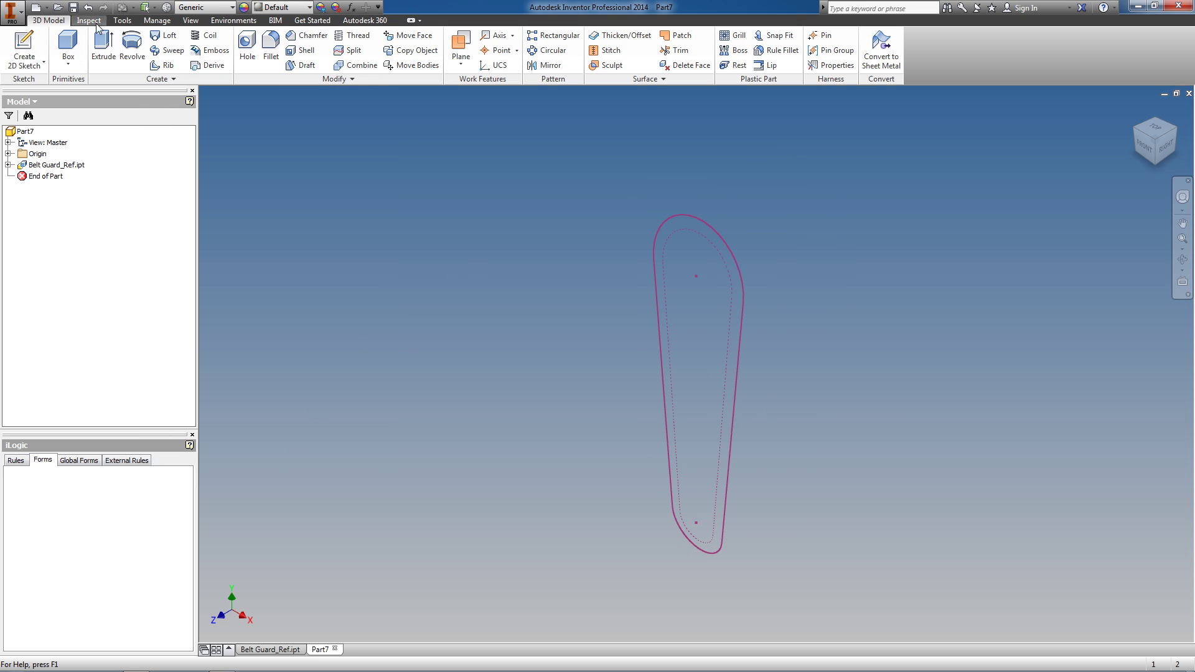
Step: Convert the new part with the Screen sketch to sheet metal, accepting the thickness notice
left_click(250, 21)
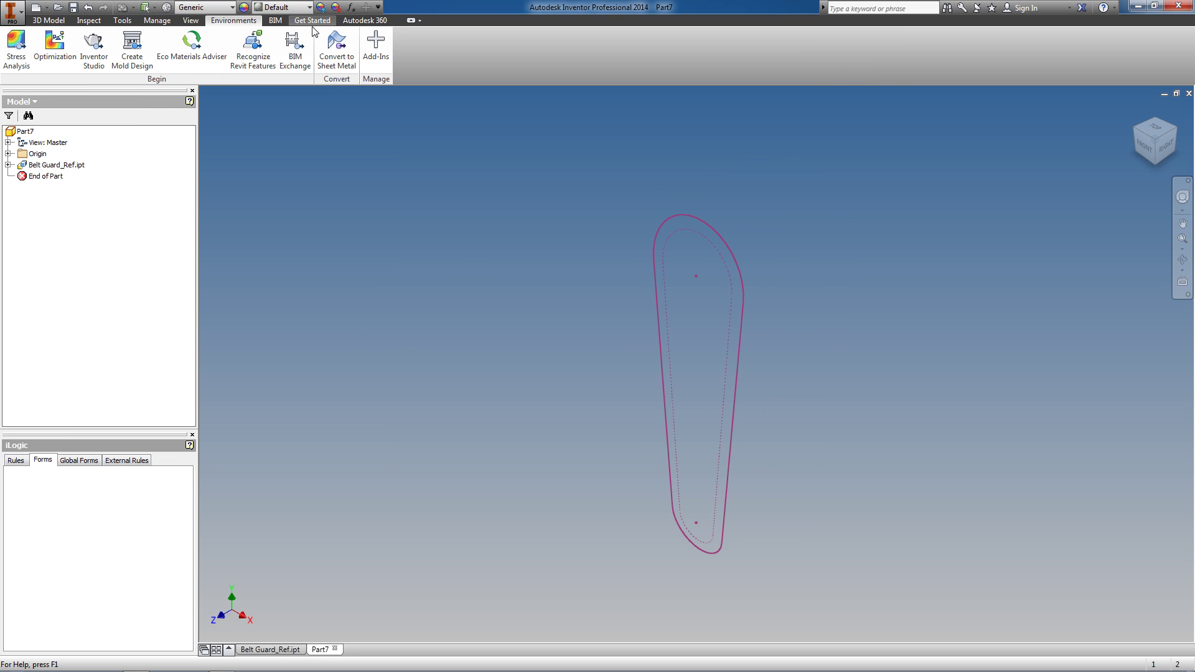
left_click(336, 48)
left_click(585, 371)
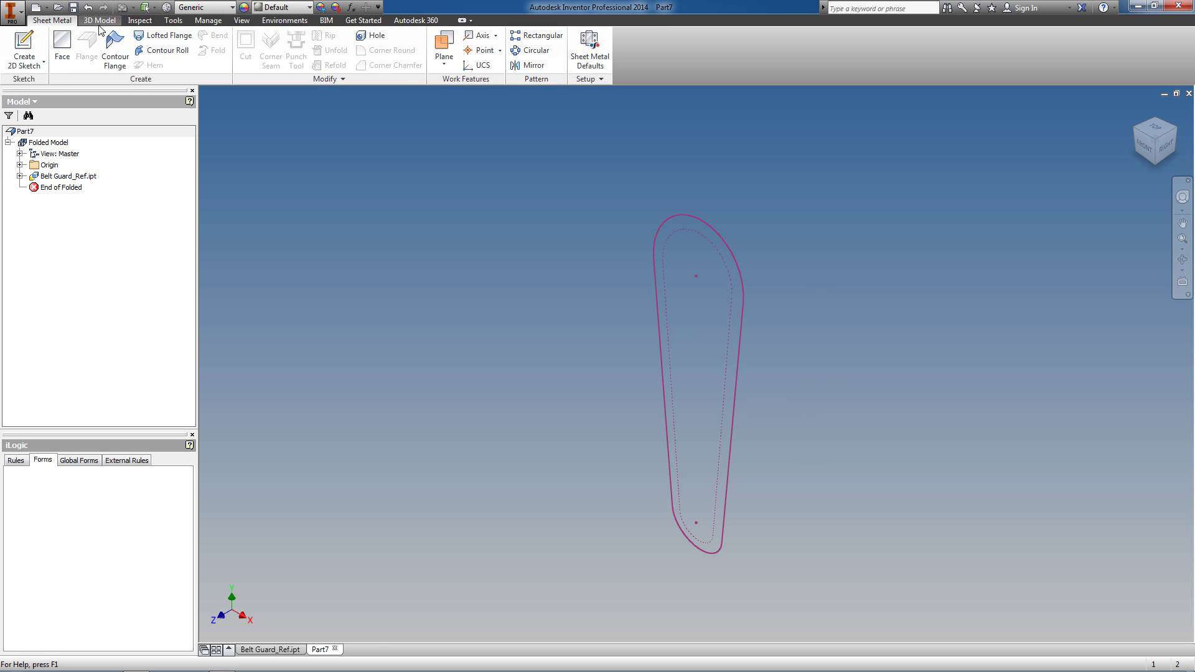
Step: Create a sheet metal face from the Screen sketch's outer loop and give the part the Expanded metal appearance
left_click(63, 47)
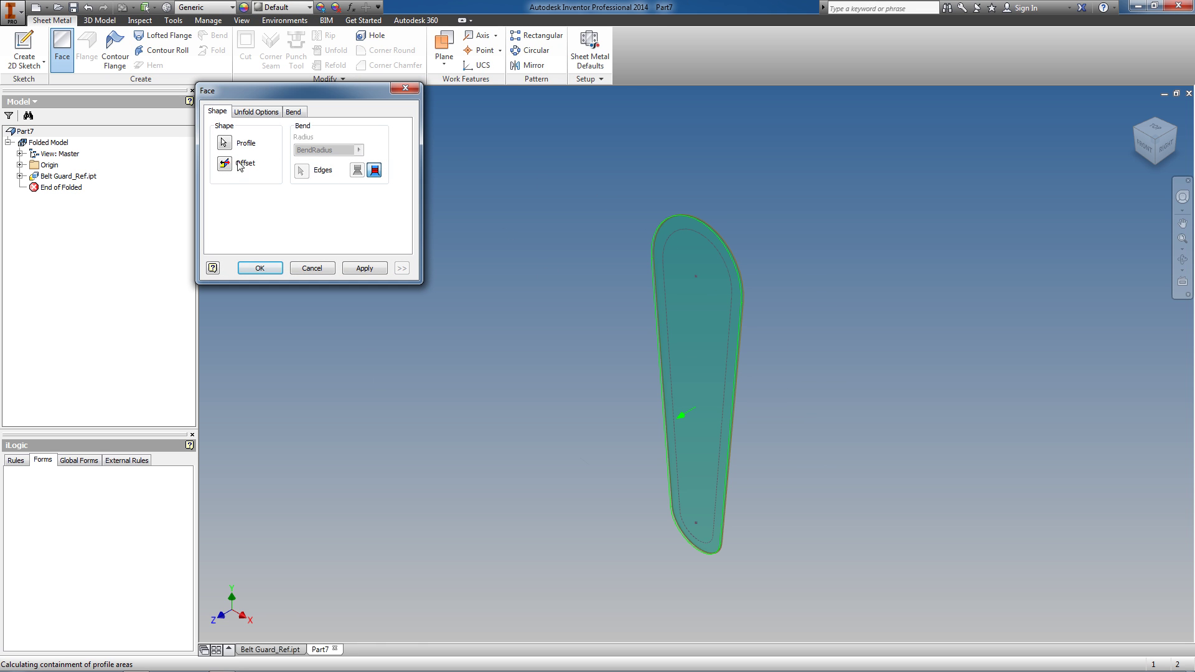
left_click(280, 268)
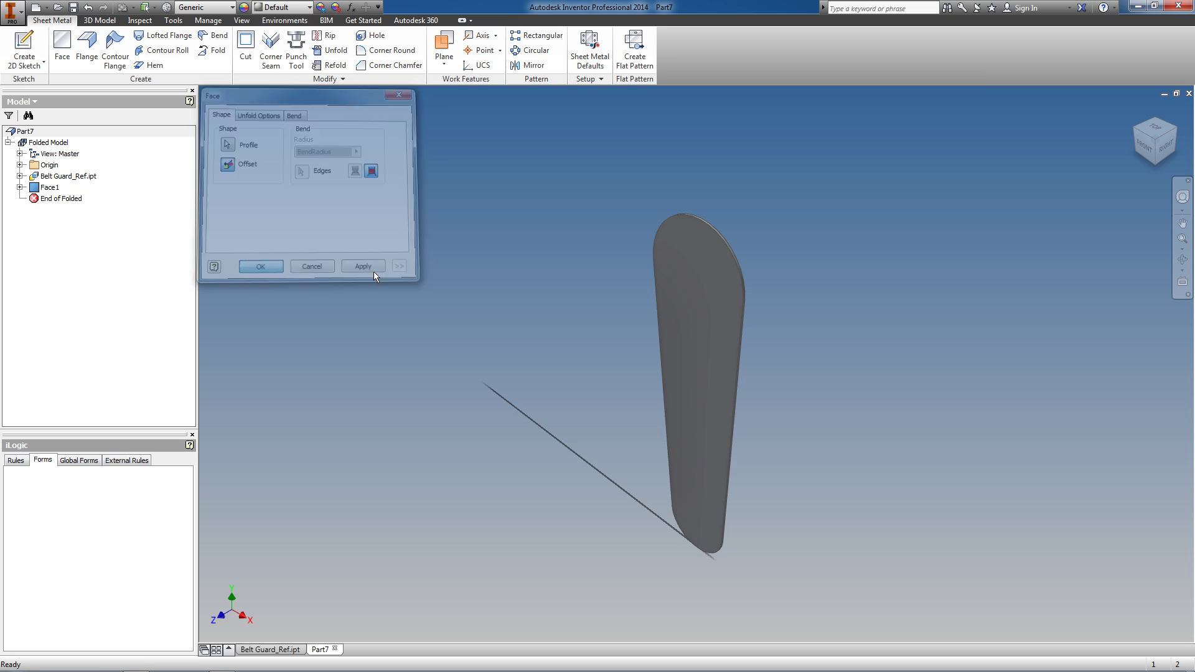
left_click(288, 8)
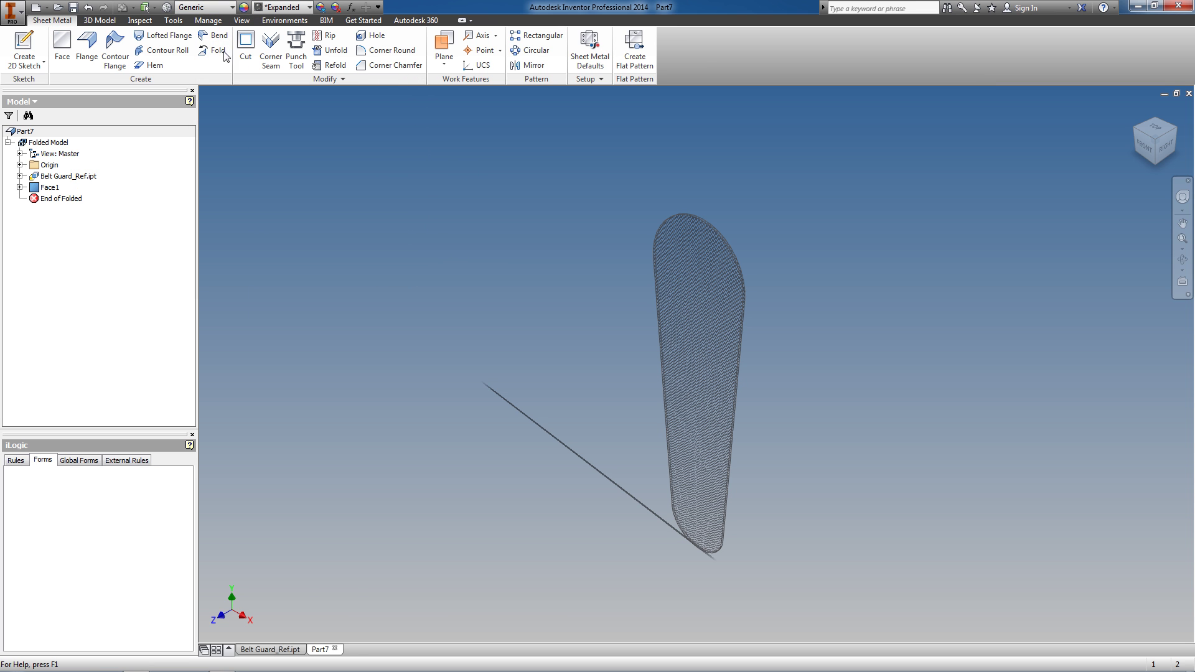
Step: Save the expanded-metal part as Screen in the Belt Guard folder, including its changed source part
left_click(73, 7)
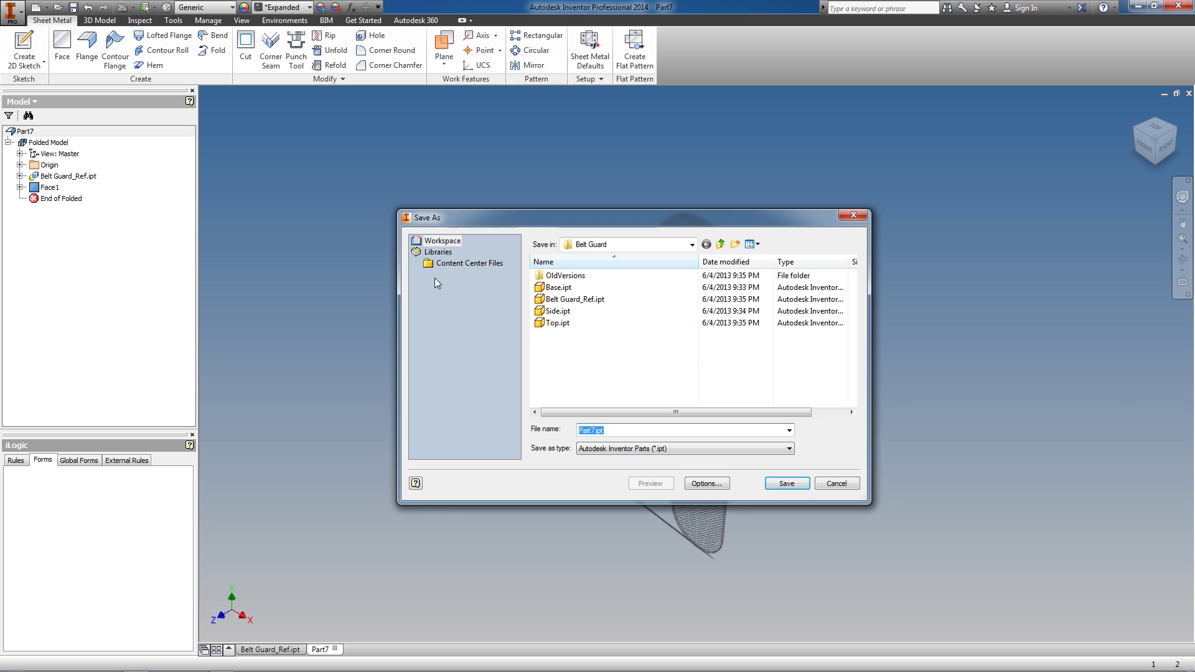
type("Screen")
key("Return")
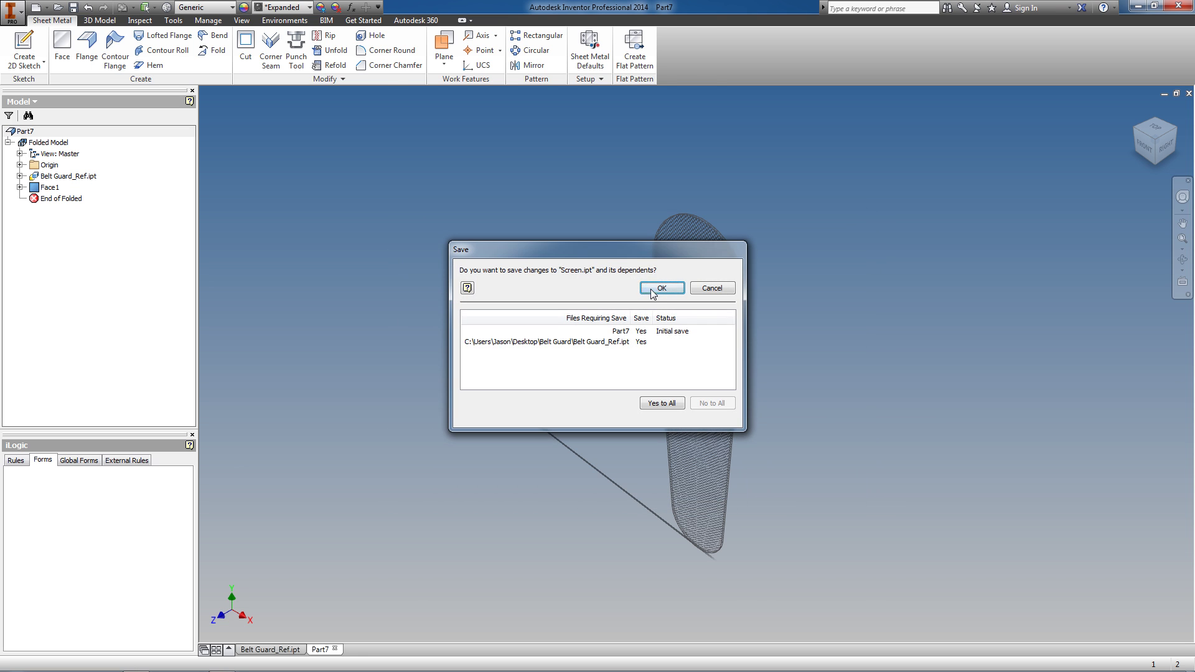
left_click(662, 288)
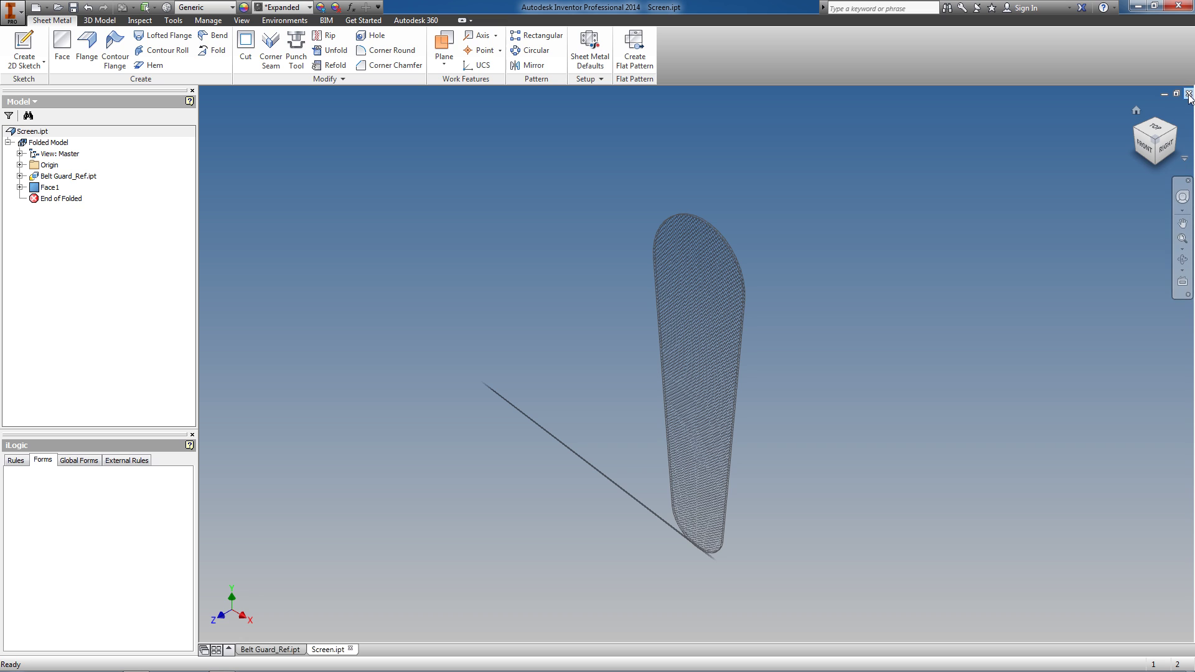
Step: Close the Screen and Belt Guard_Ref parts and create a new standard assembly
left_click(1188, 94)
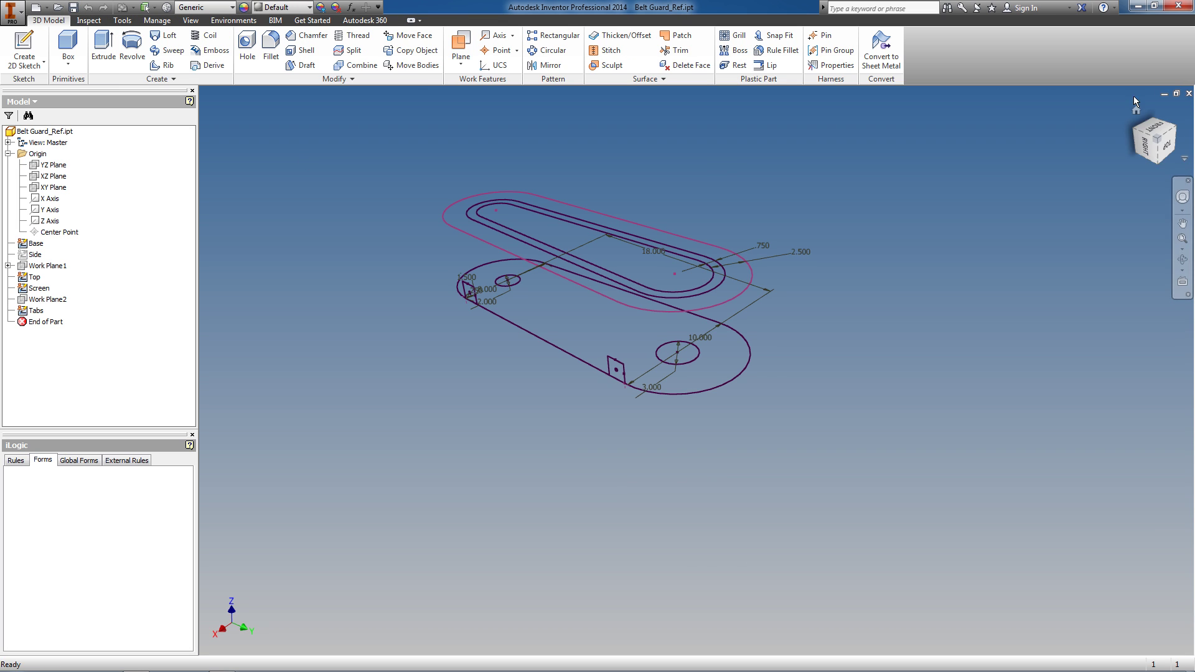
left_click(1189, 93)
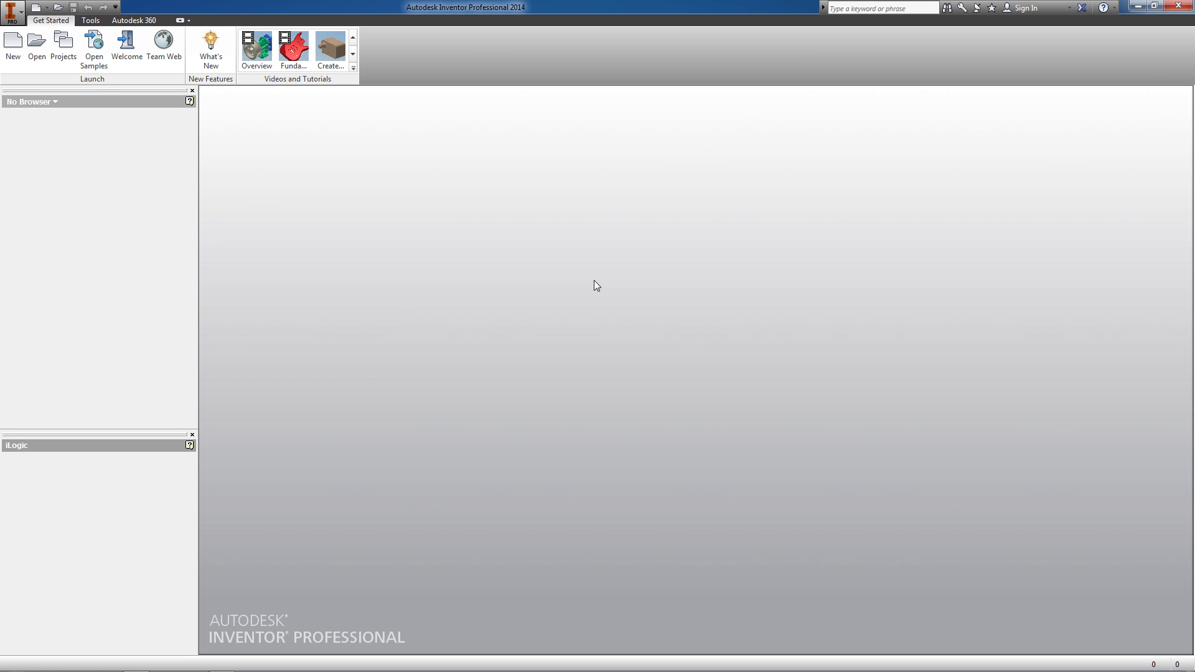
left_click(13, 49)
double_click(550, 313)
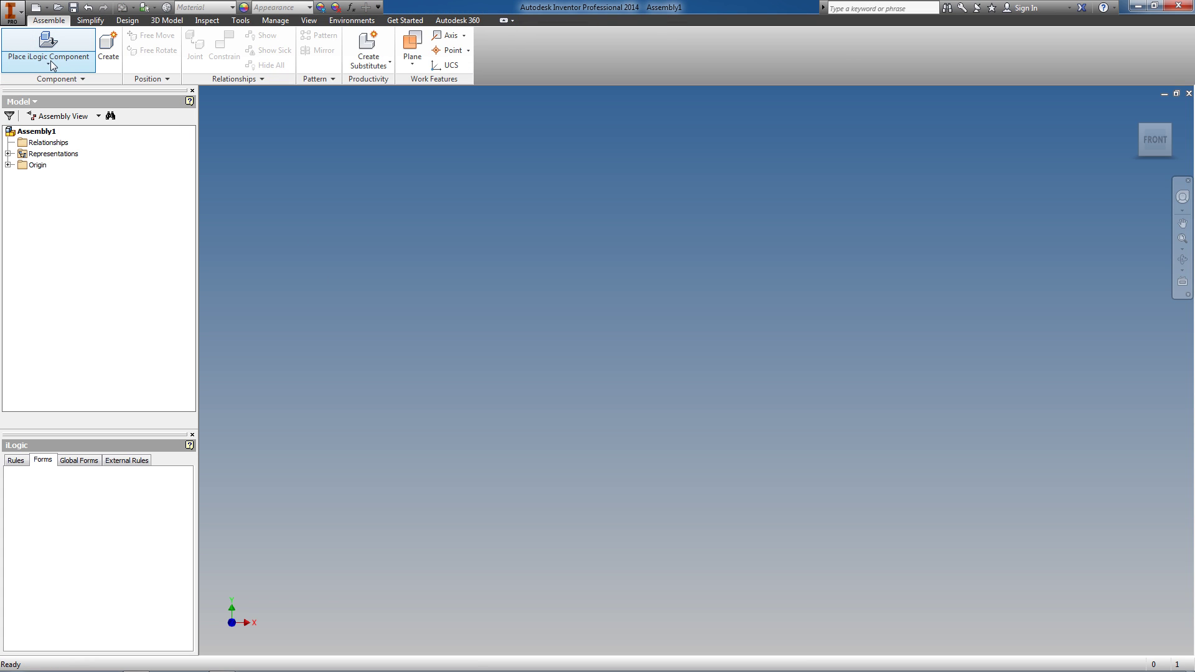
Step: Place one instance each of Base, Belt Guard_Ref, Screen, Side and Top from the Belt Guard folder in the assembly
left_click(51, 67)
left_click(43, 90)
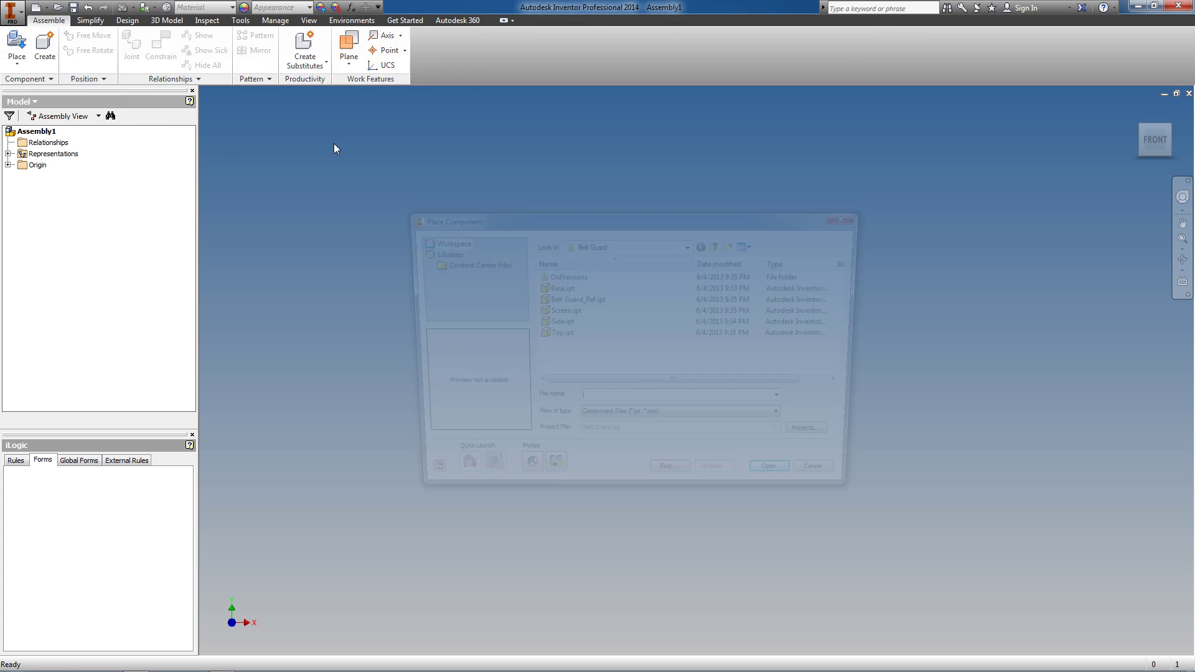
left_click(557, 288)
left_click(556, 335, "shift")
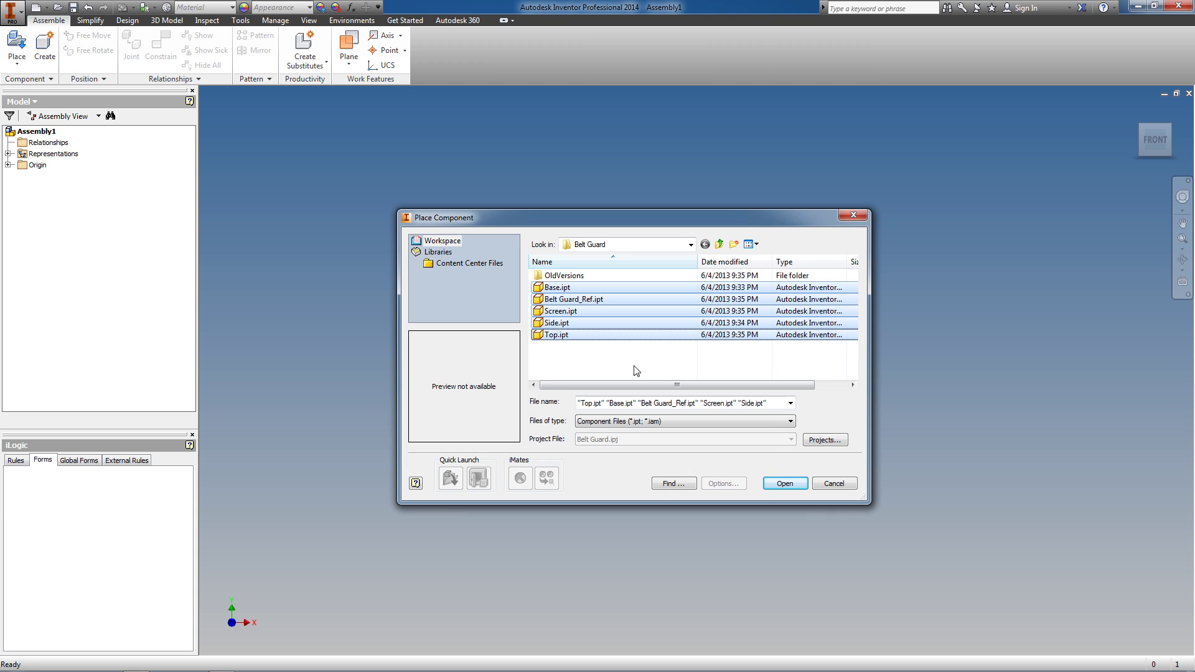
left_click(785, 484)
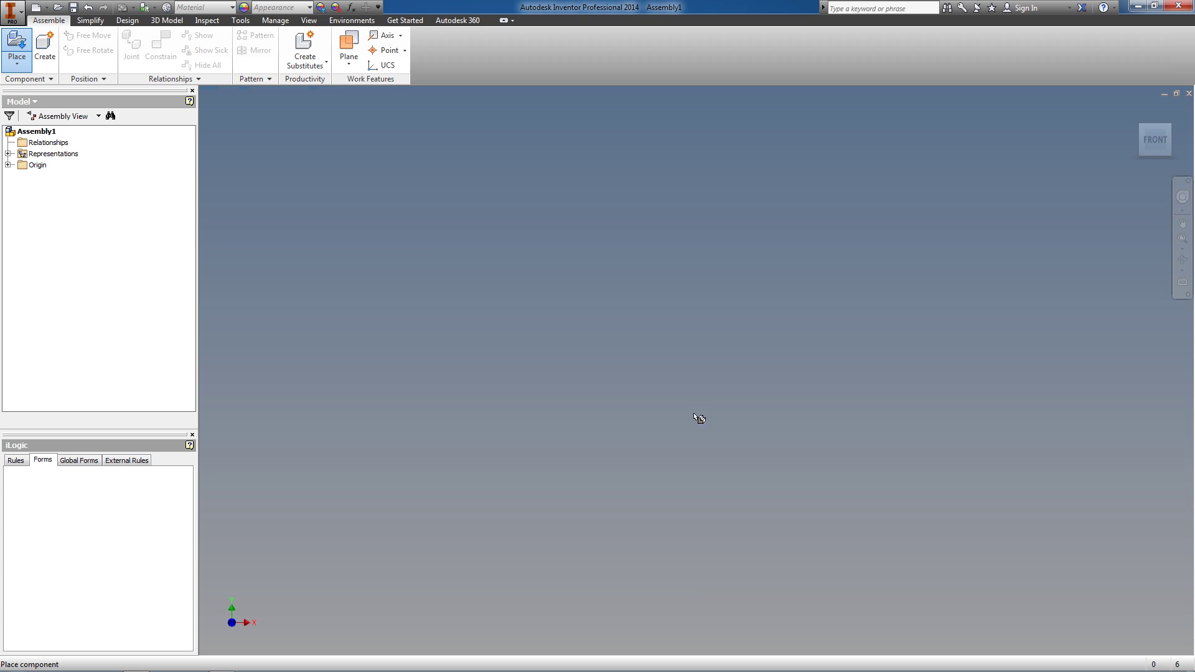
scroll(709, 414, "up", 4)
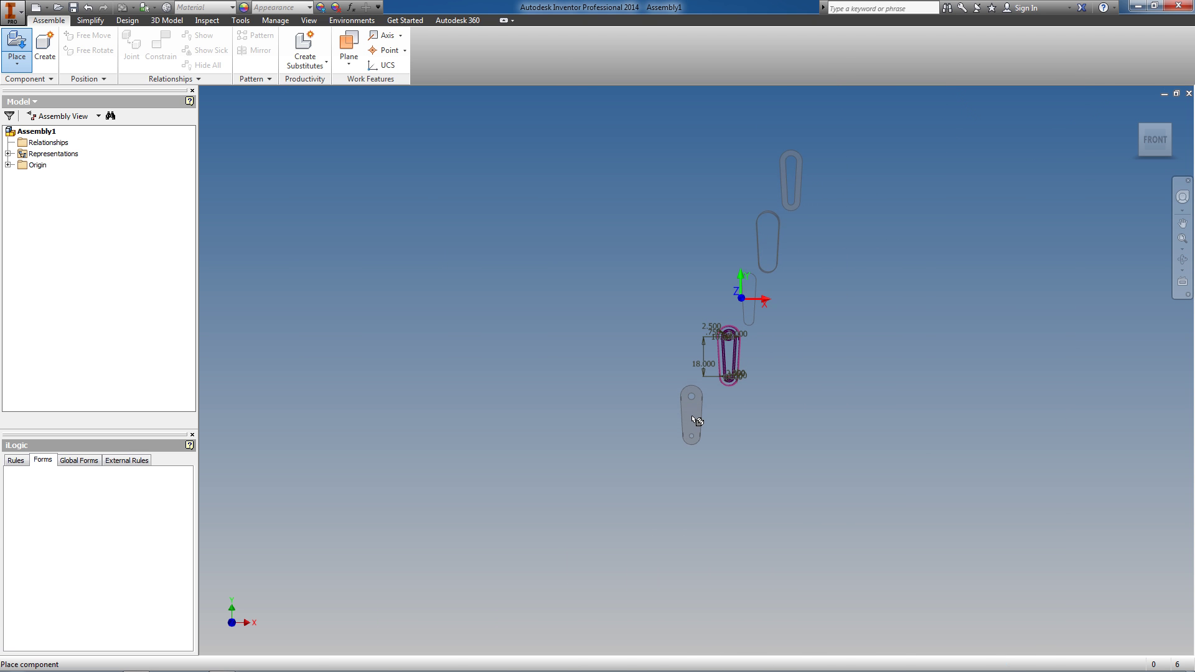
key("F6")
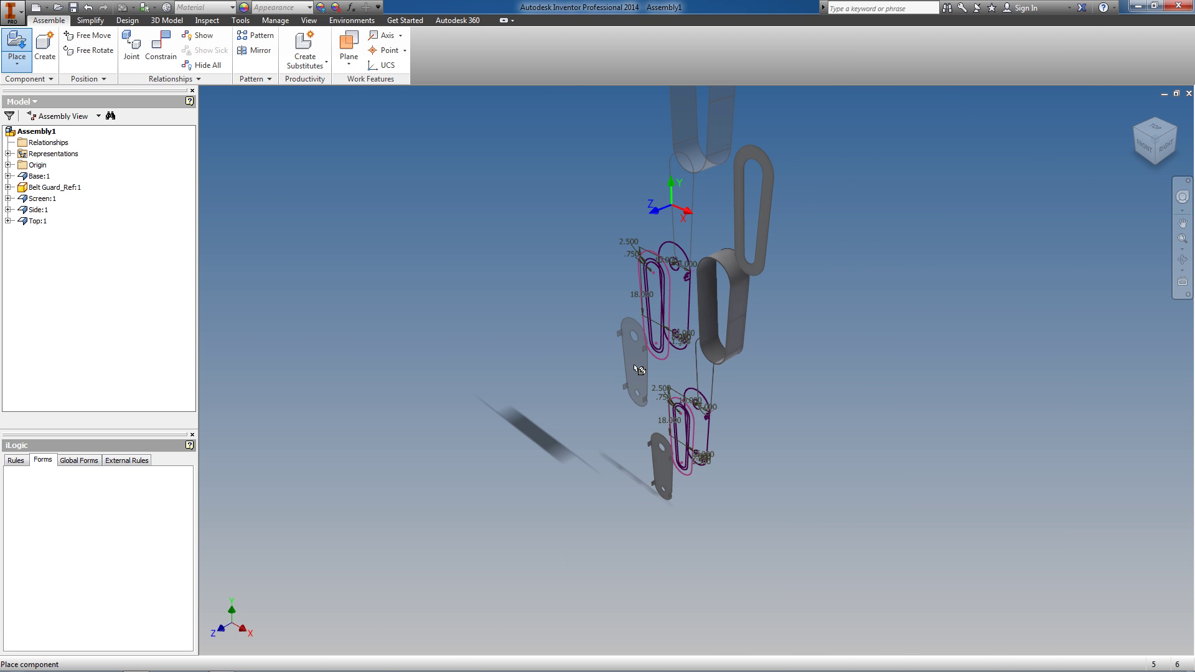
key("Escape")
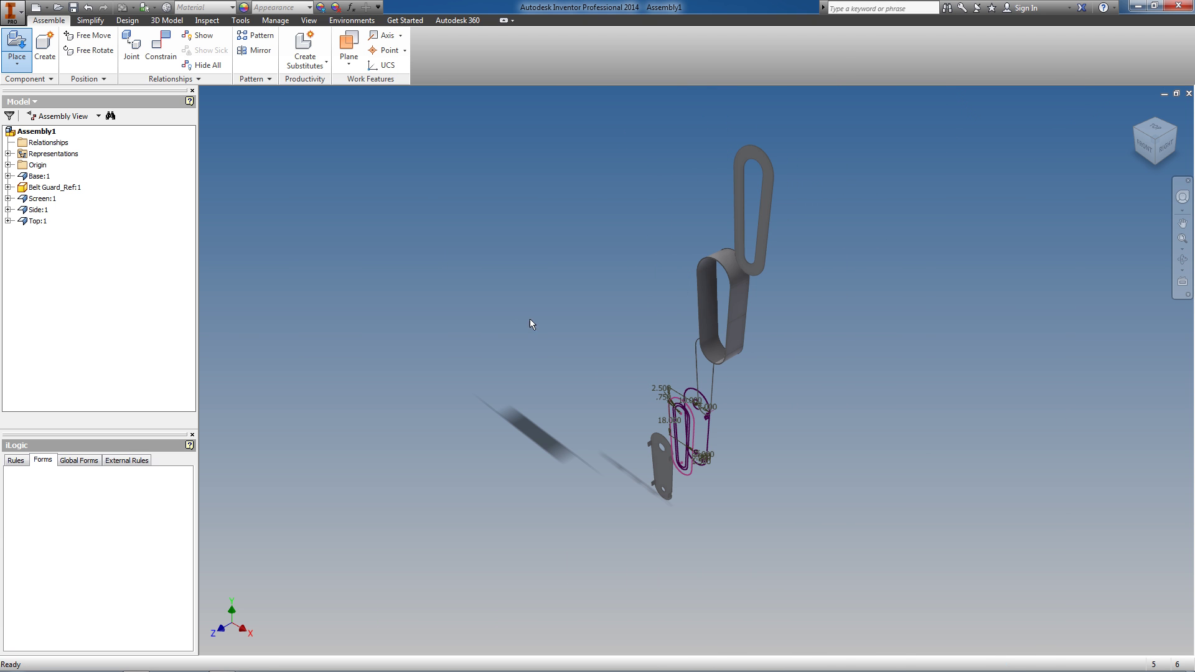
Step: Move Belt Guard_Ref above Base in the component order, and ground and root it at the assembly origin
left_click_drag(43, 189, 40, 178)
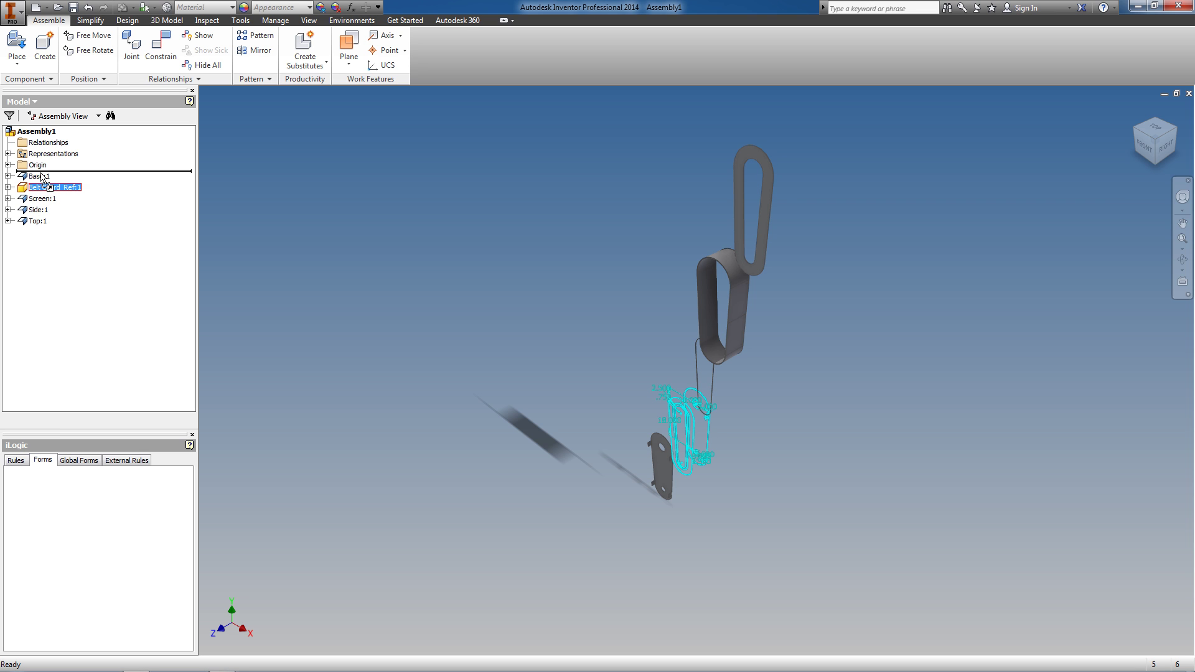
left_click(324, 64)
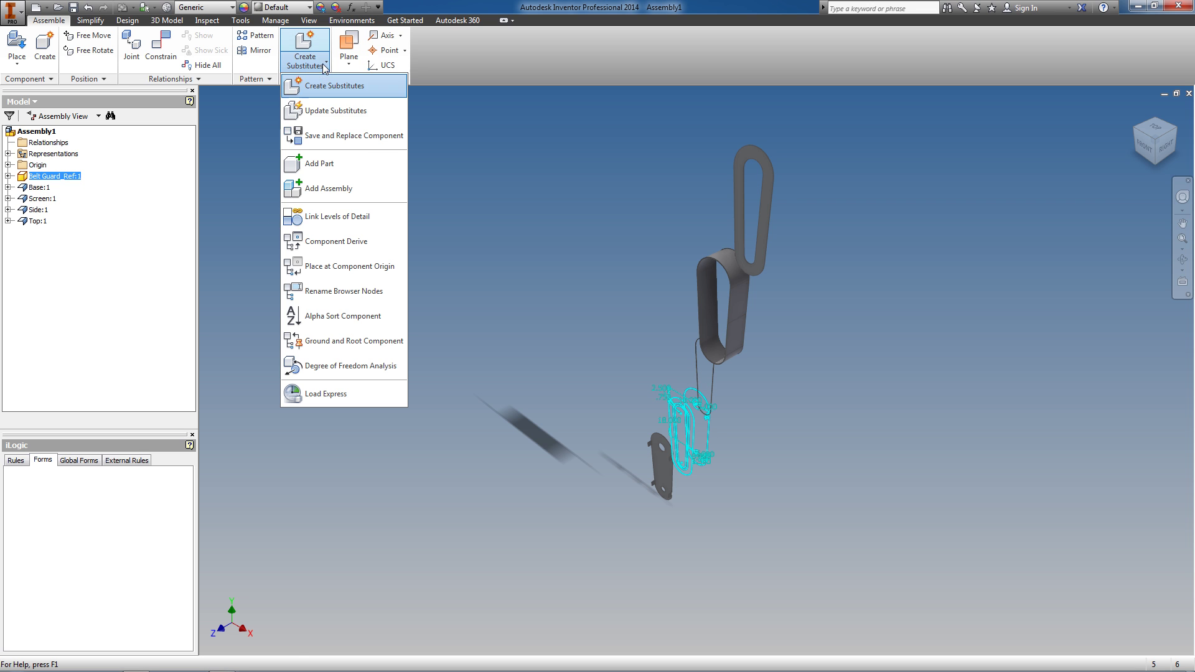
left_click(328, 341)
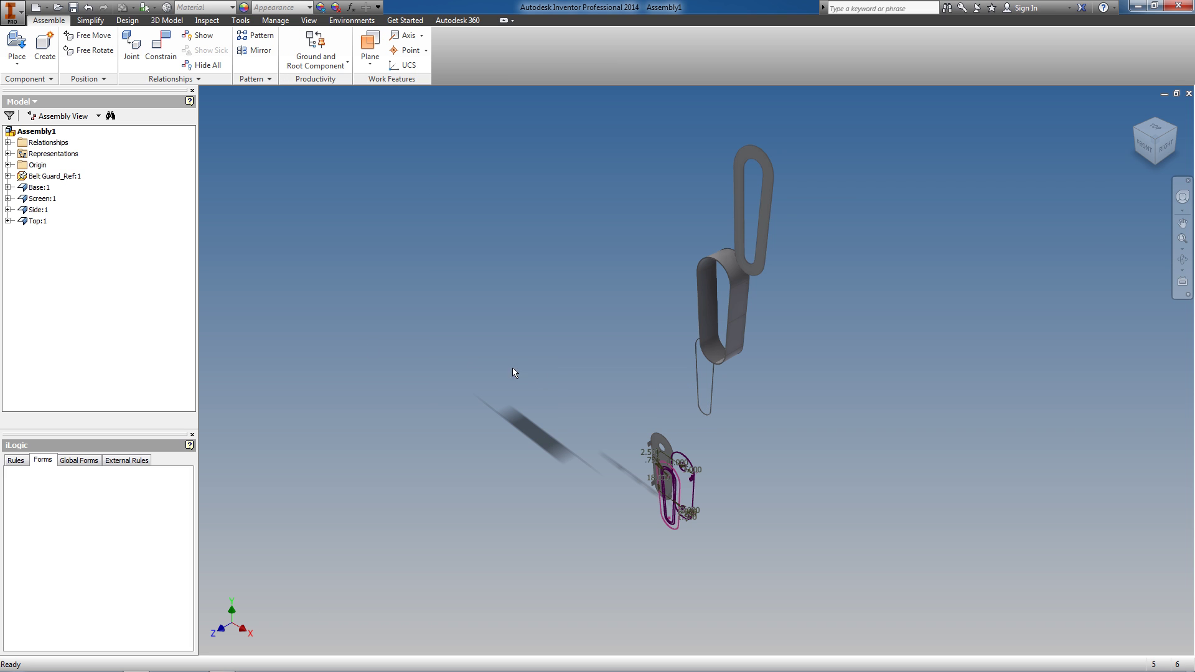
Step: Ground and root the Base, Screen, Side and Top components at the assembly origin
right_click(659, 446)
left_click(685, 9)
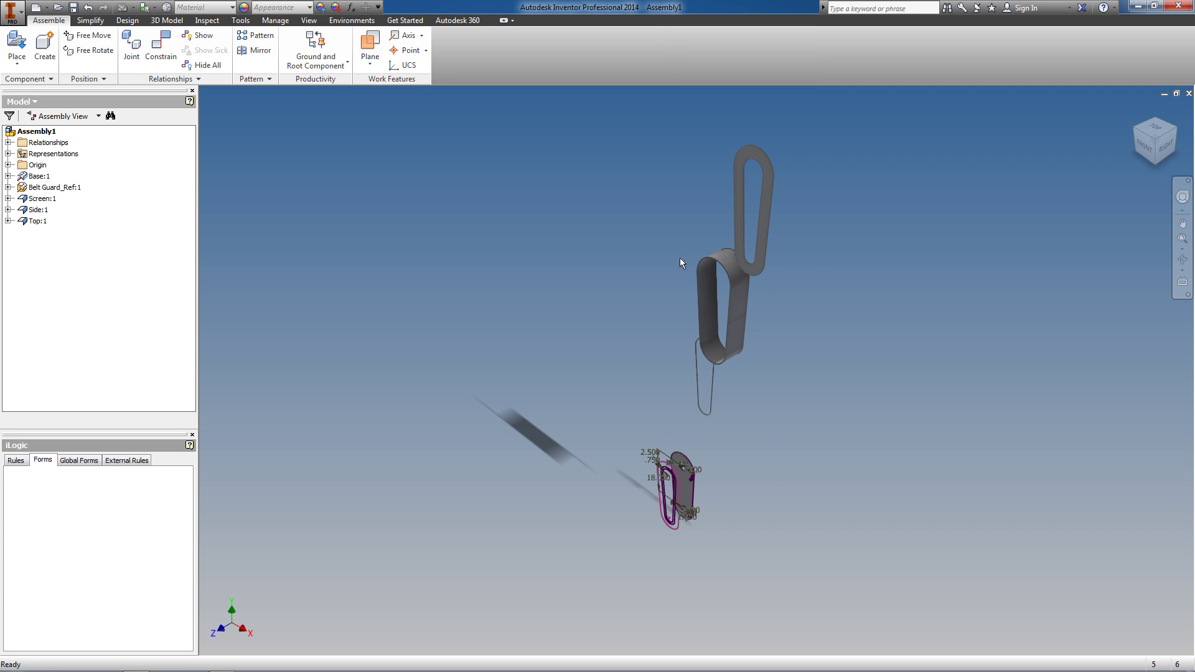
left_click(700, 372)
key("Return")
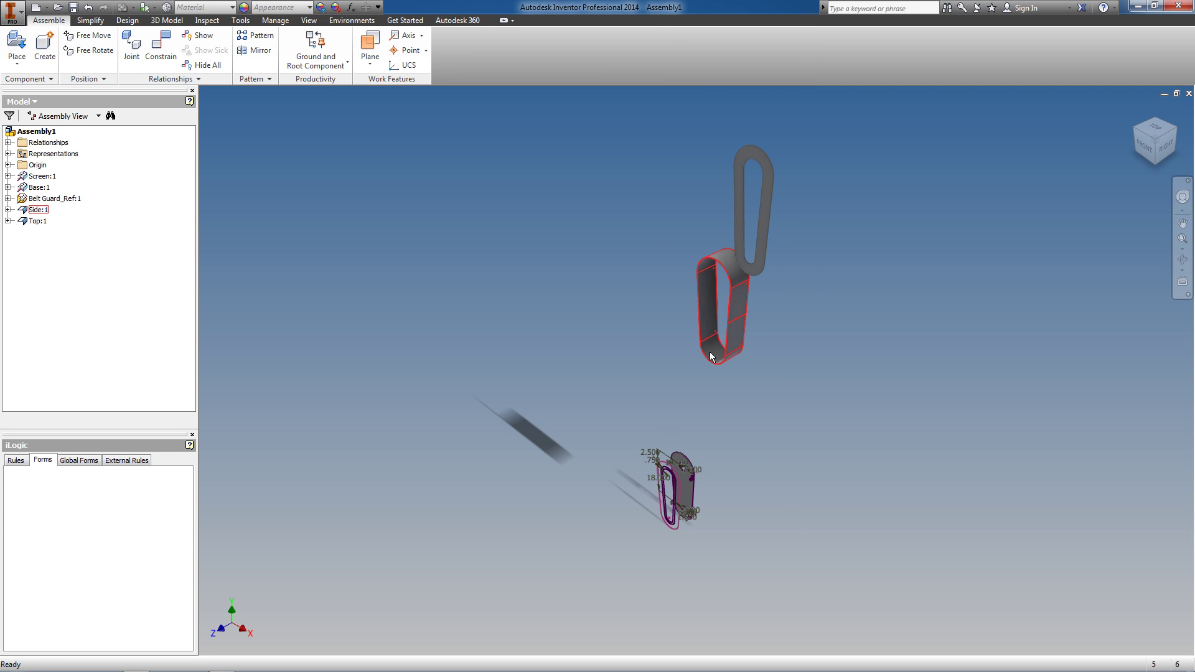
left_click(709, 350)
key("Return")
left_click(738, 257)
key("Return")
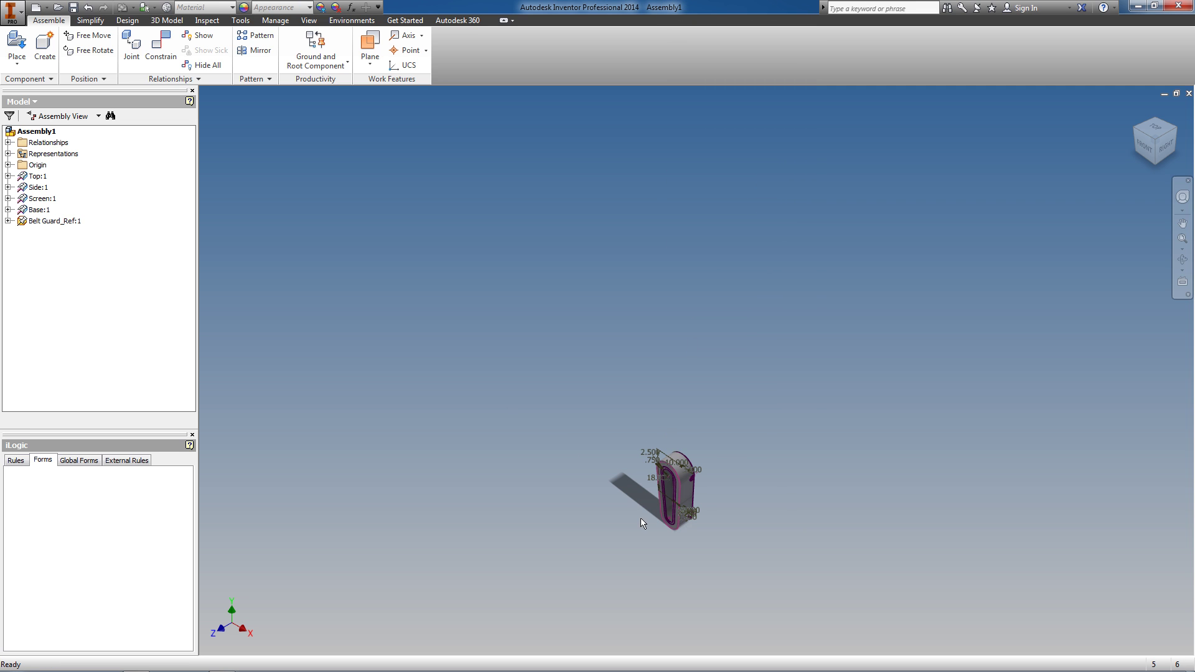
Step: Save the new assembly in the Belt Guard folder under the file name Belt Guard
scroll(641, 518, "up", 5)
key("F4")
left_click_drag(684, 405, 513, 359)
key("Escape")
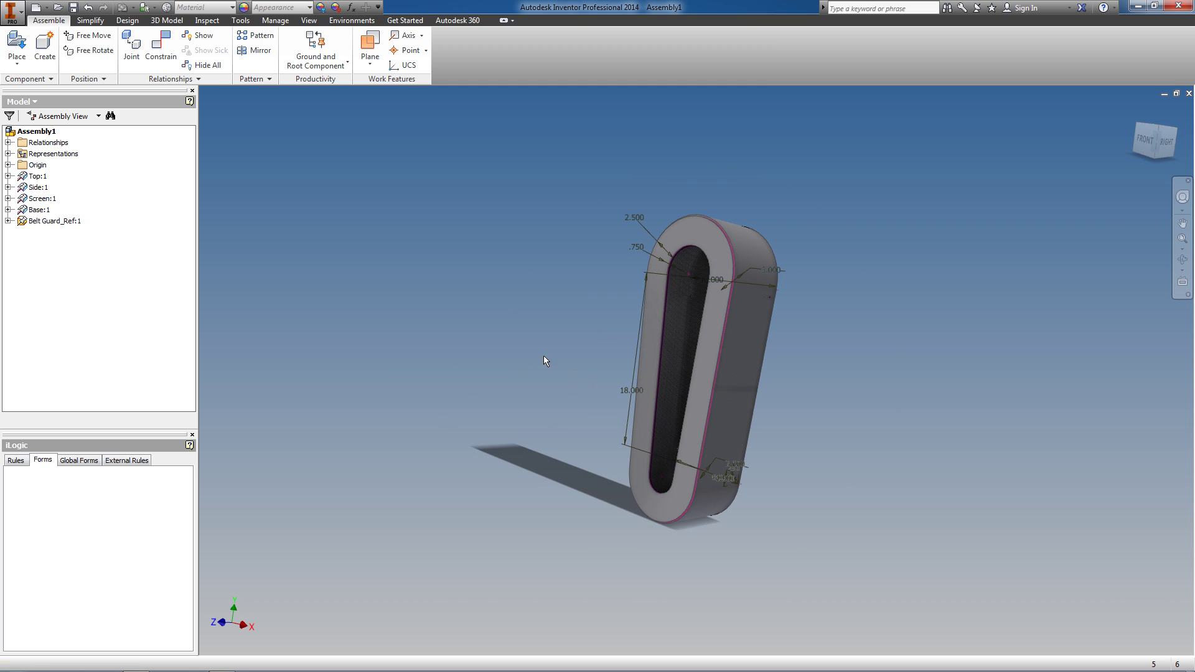
left_click(73, 8)
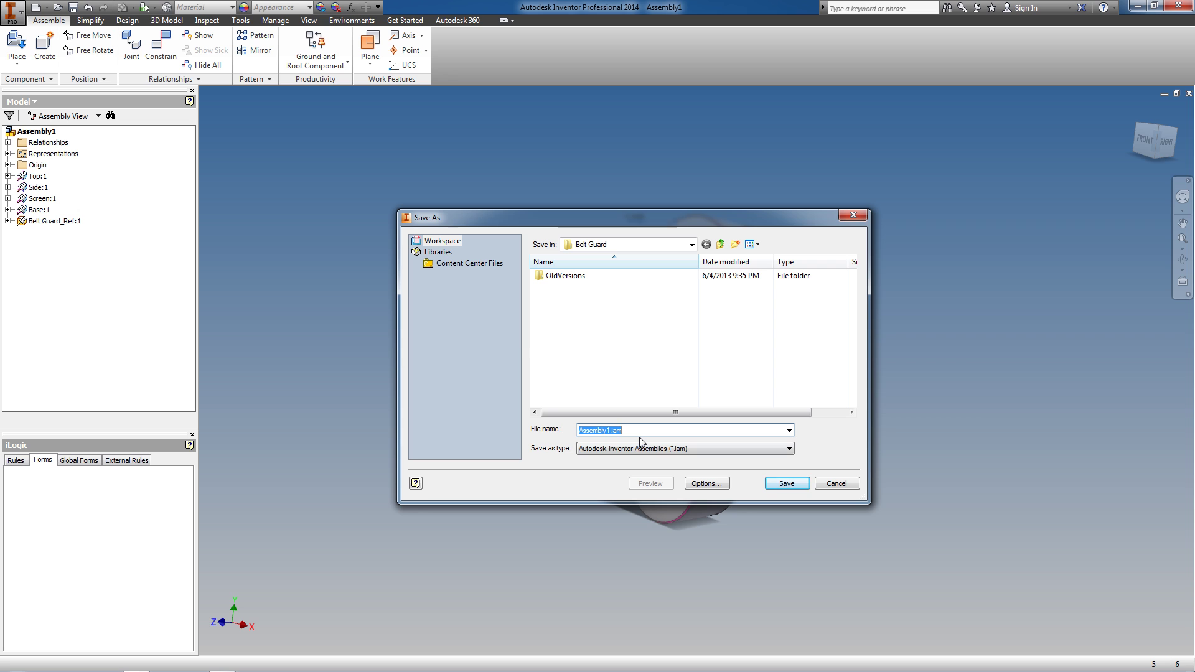
type("Belt Guard")
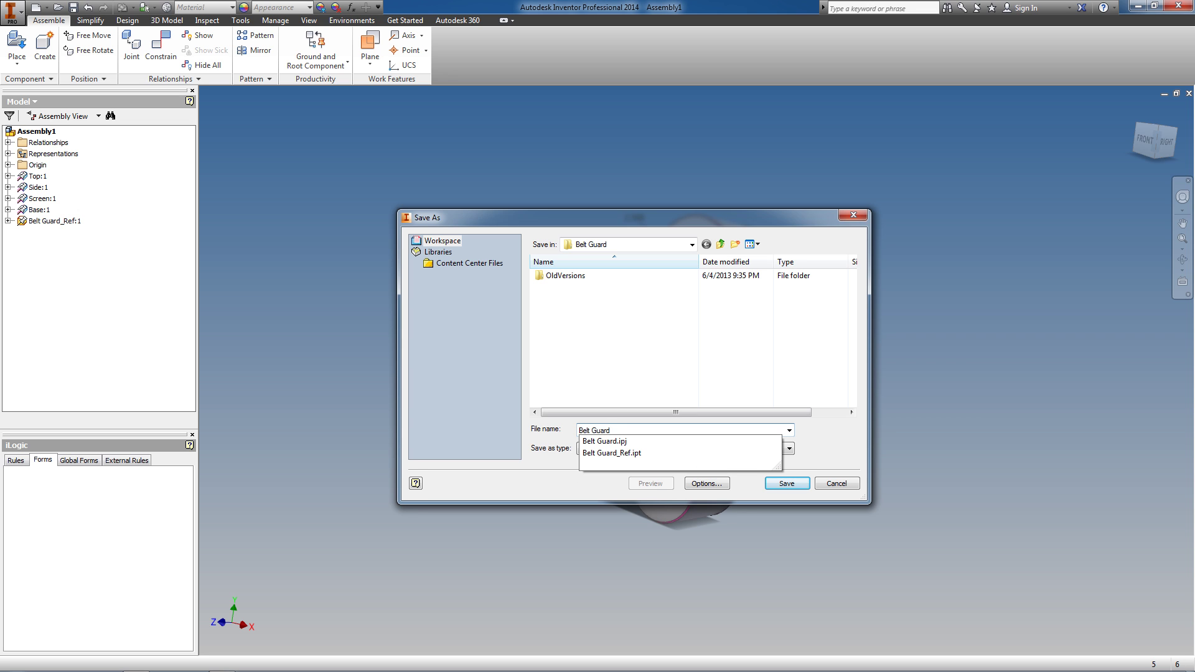
key("Return")
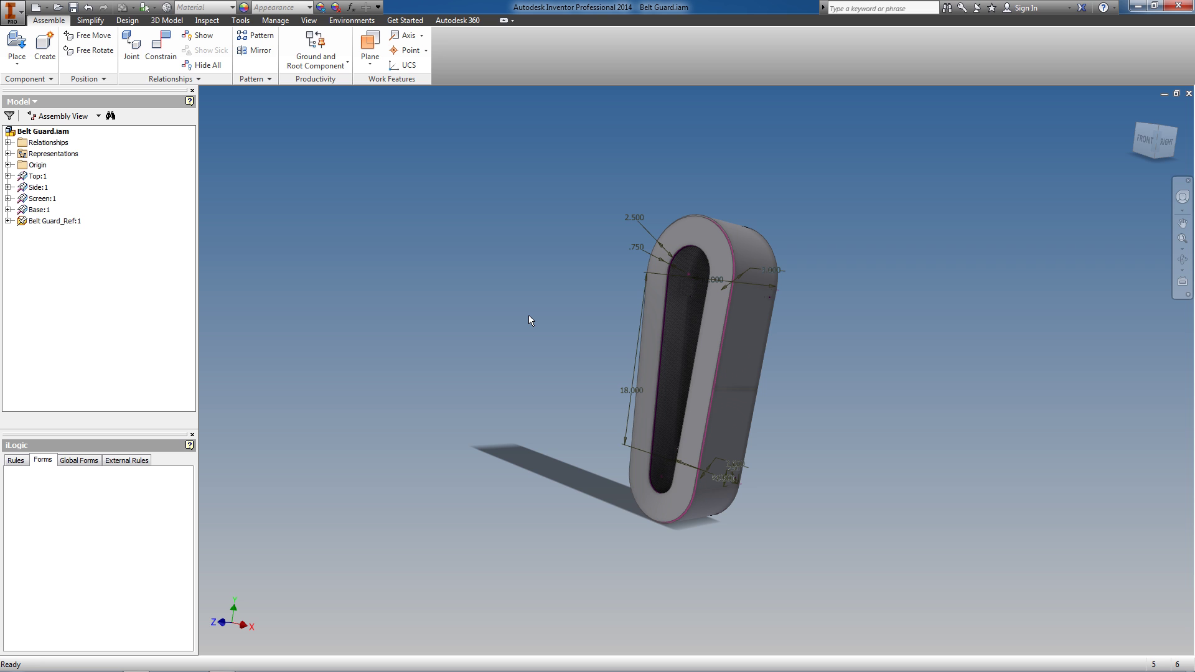
Step: Move Belt Guard_Ref above Top in the component order and set its BOM structure to Reference
left_click_drag(50, 221, 36, 176)
right_click(36, 176)
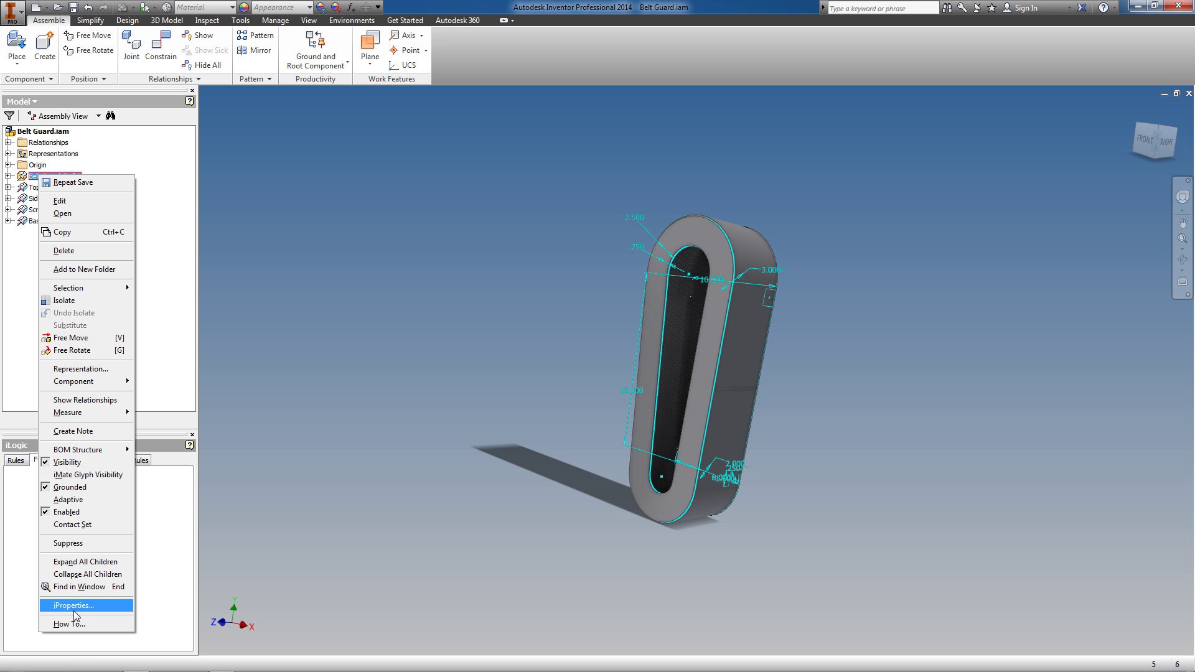
left_click(74, 610)
left_click(661, 165)
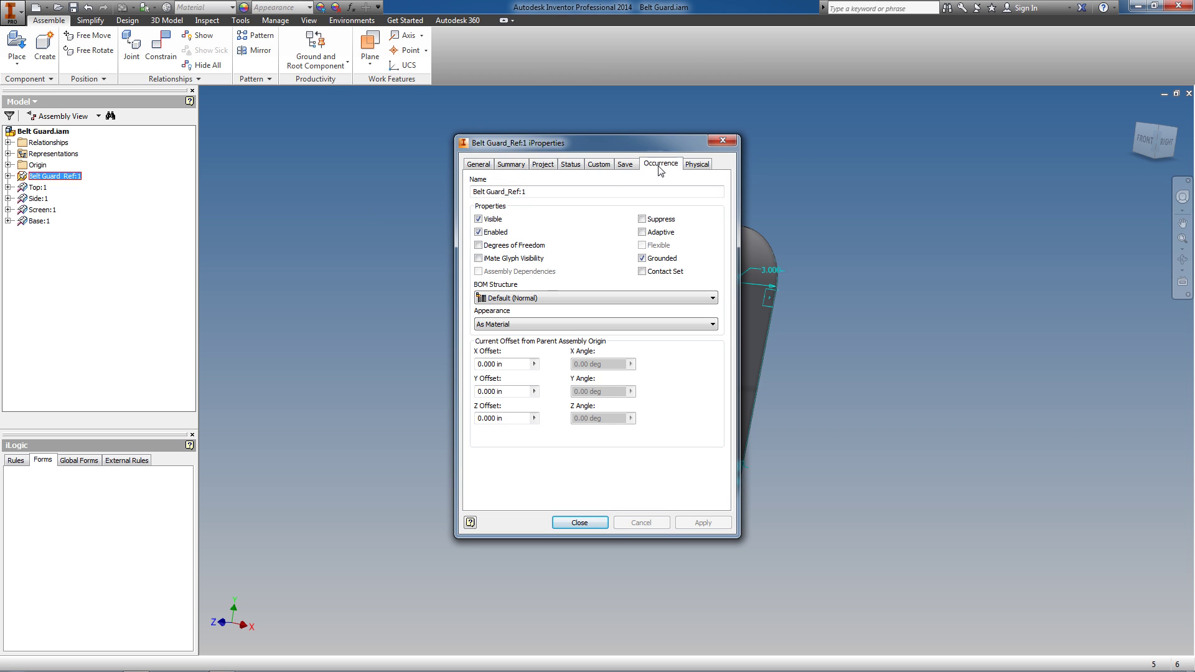
left_click(506, 301)
left_click(505, 324)
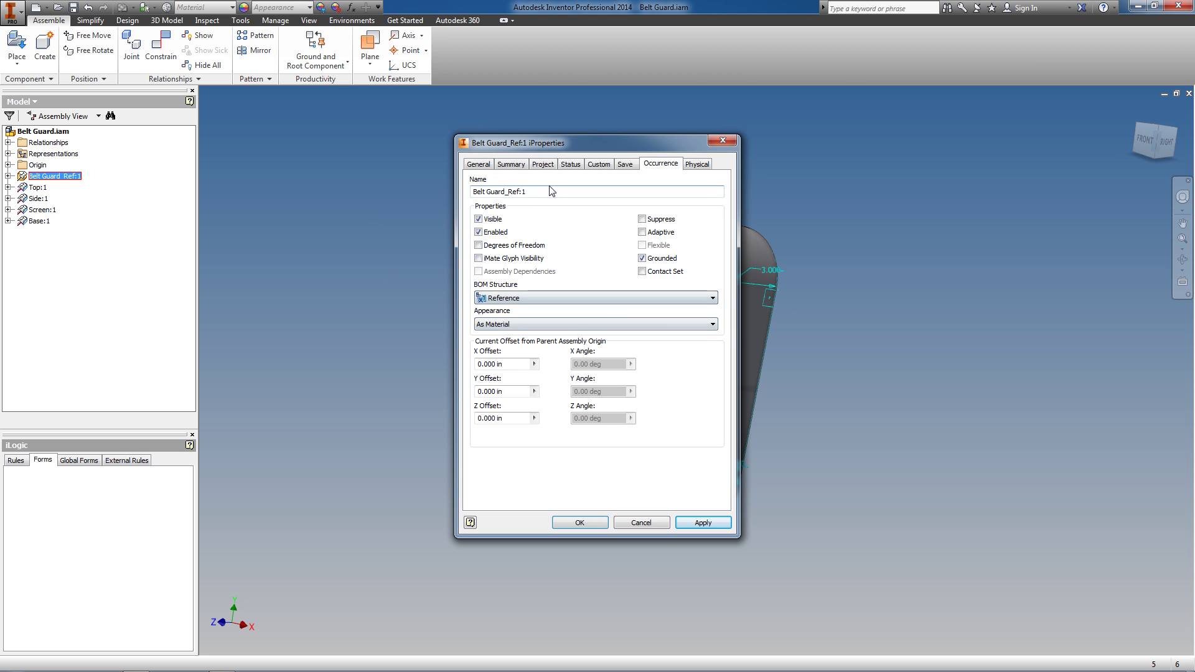
left_click(700, 523)
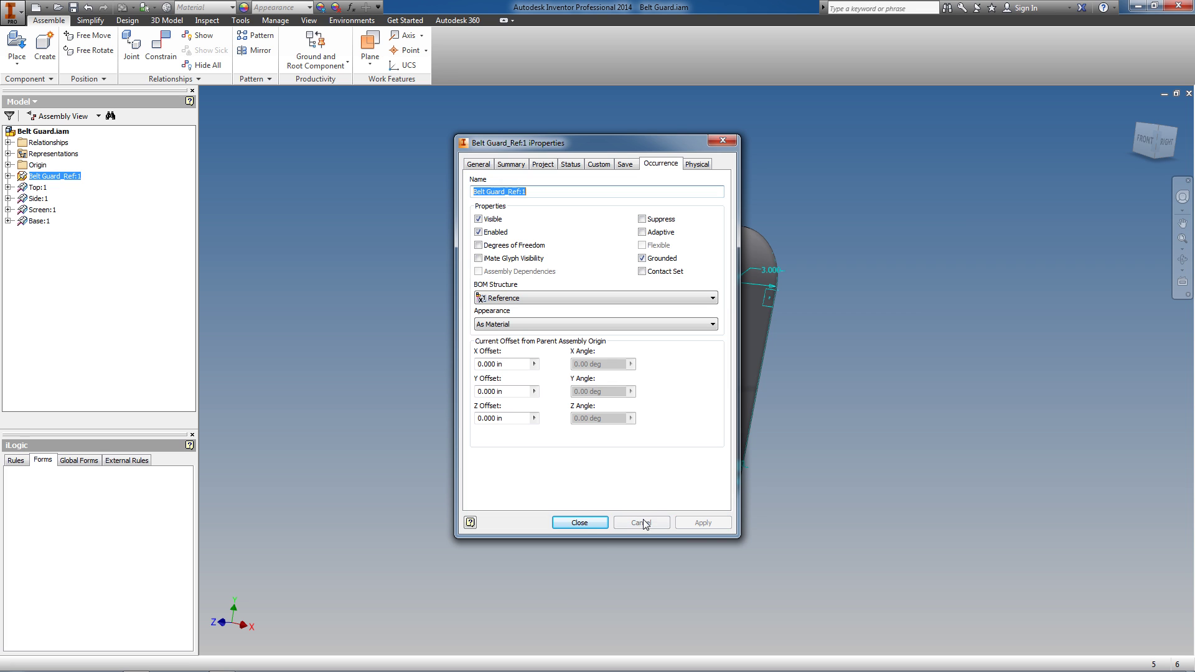
left_click(582, 523)
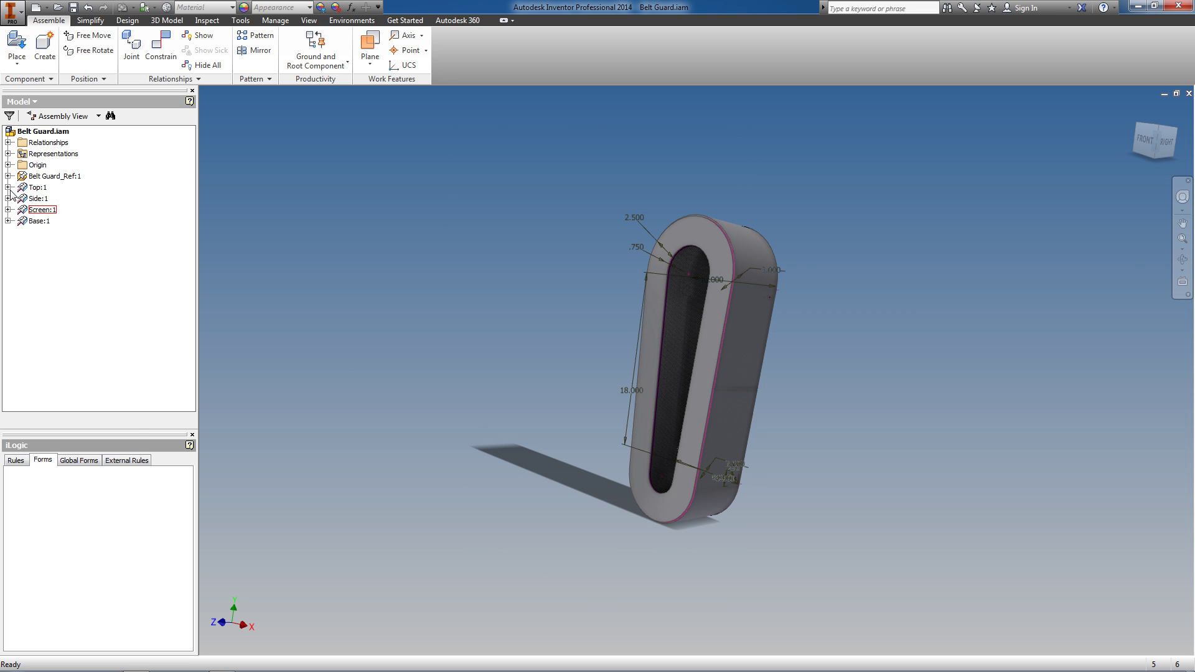
Step: Turn off the visibility of the Belt Guard_Ref component
right_click(41, 180)
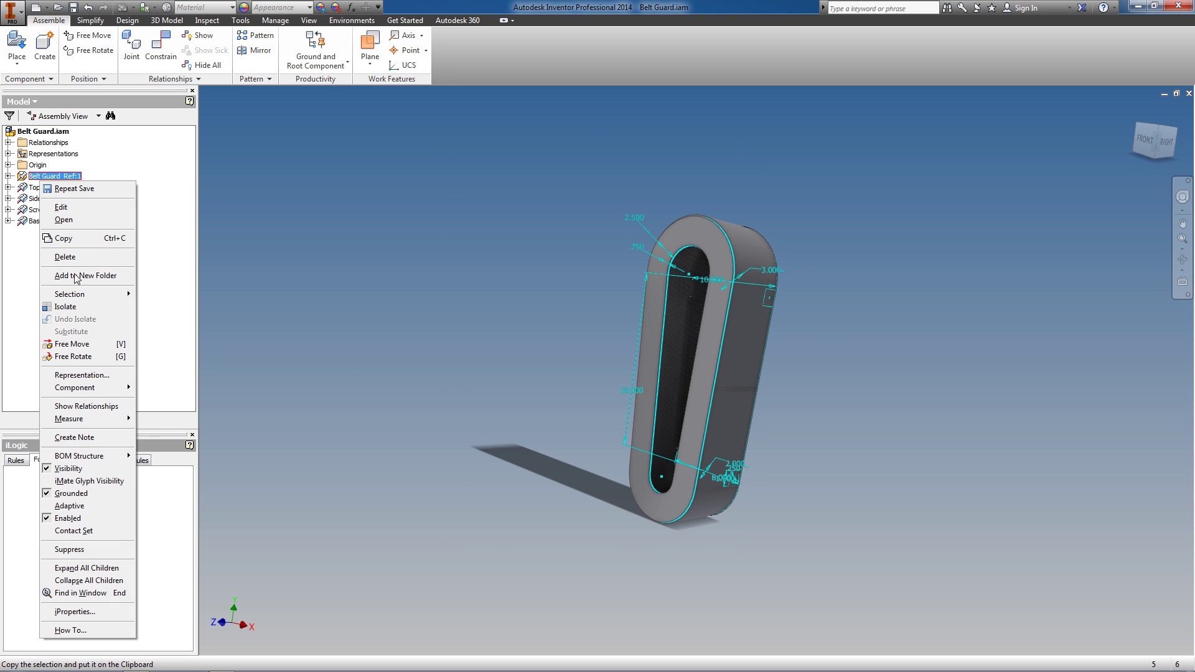
left_click(68, 468)
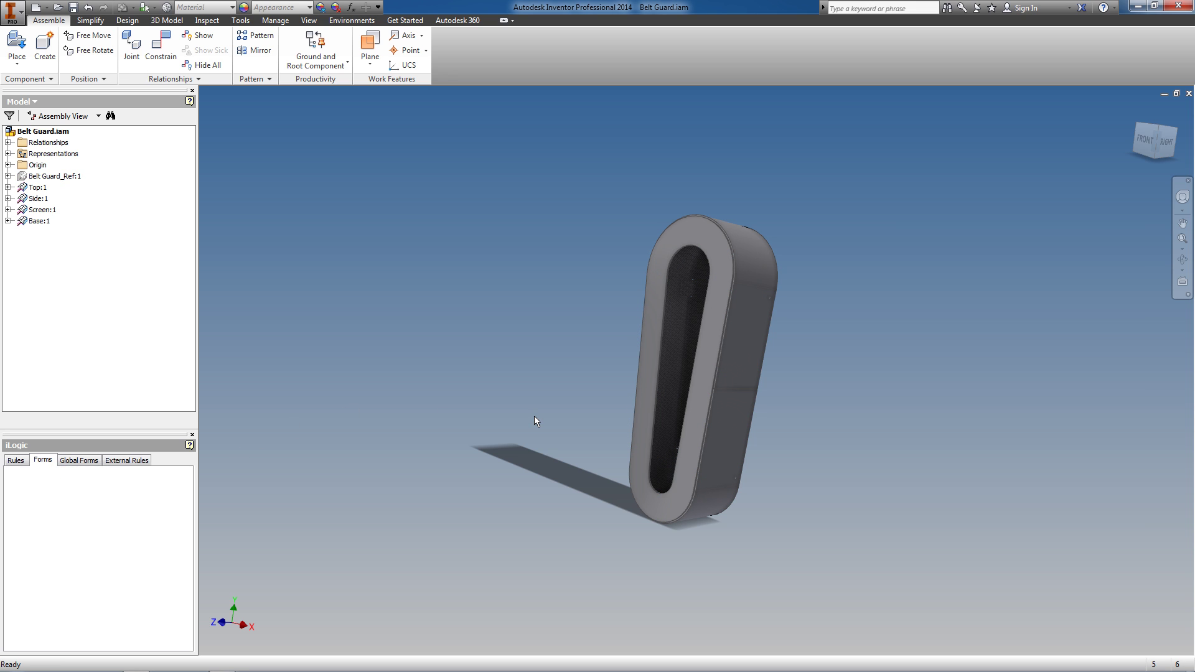
Step: Edit Belt Guard_Ref in place and set its parameters Top_Width to 12 in, Btm_Width to 10 in and Centers_Dist to 24 in
double_click(45, 177)
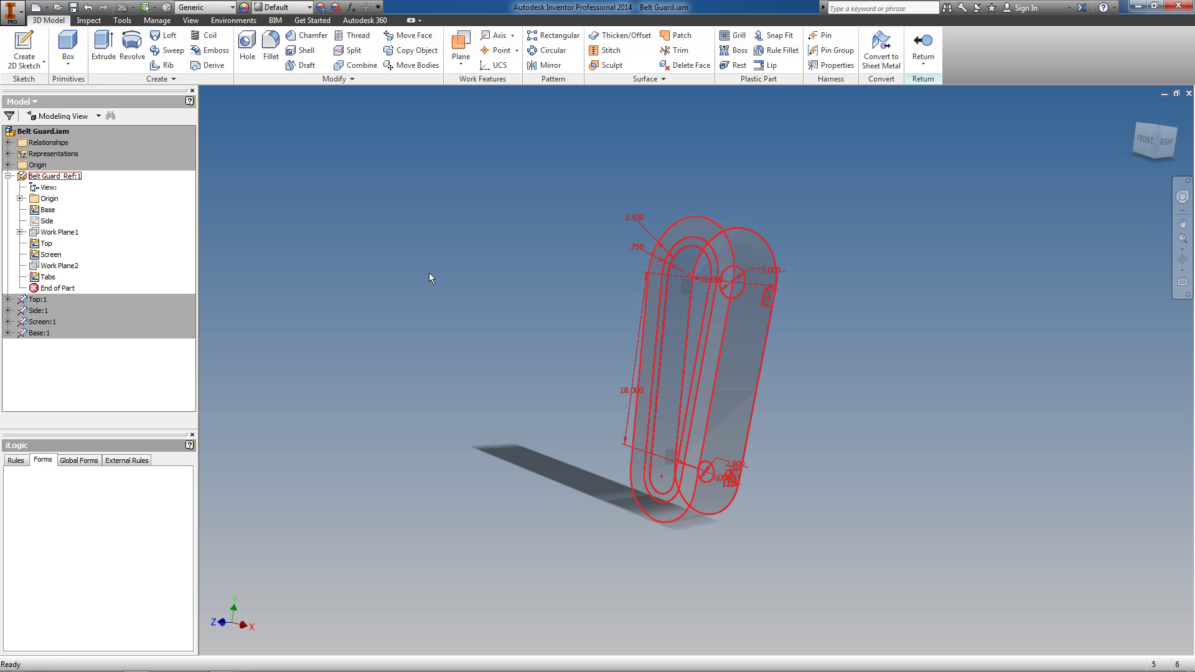
left_click(351, 7)
left_click_drag(496, 102, 326, 126)
left_click(219, 169)
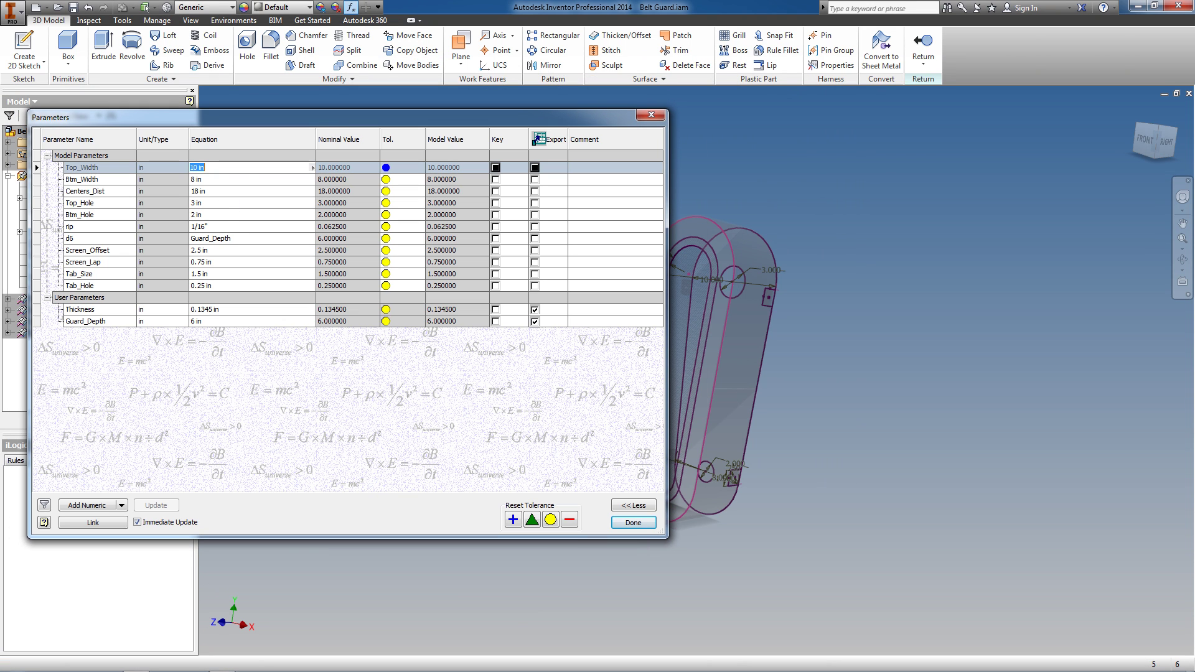
type("12")
key("Tab")
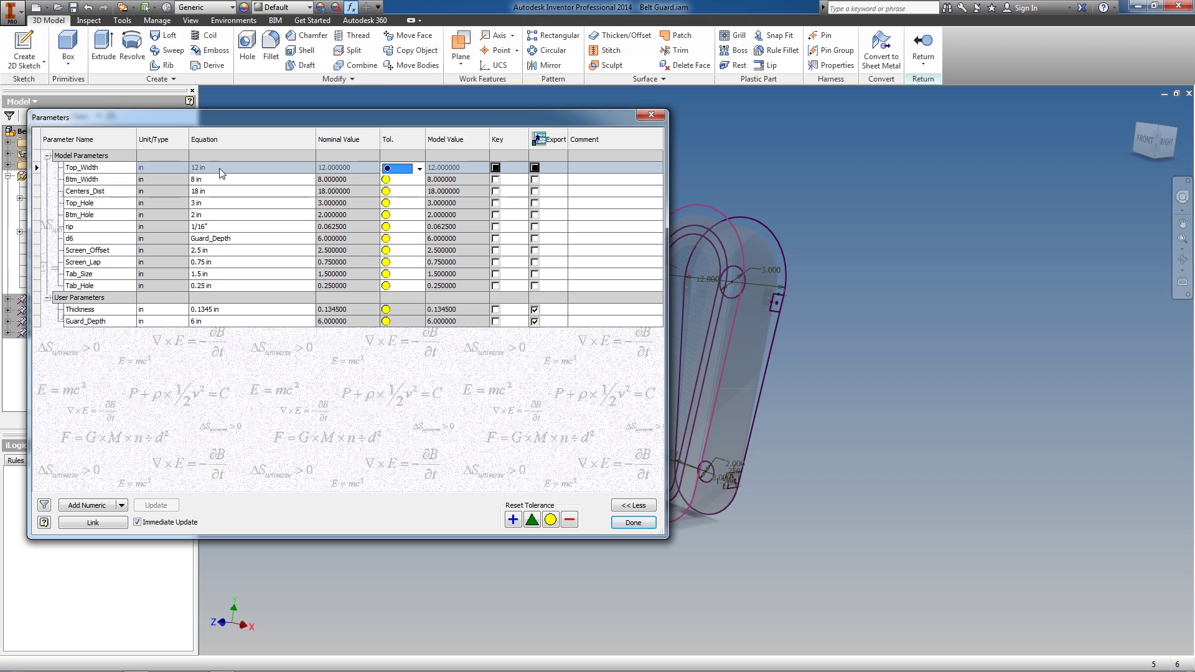
left_click(218, 179)
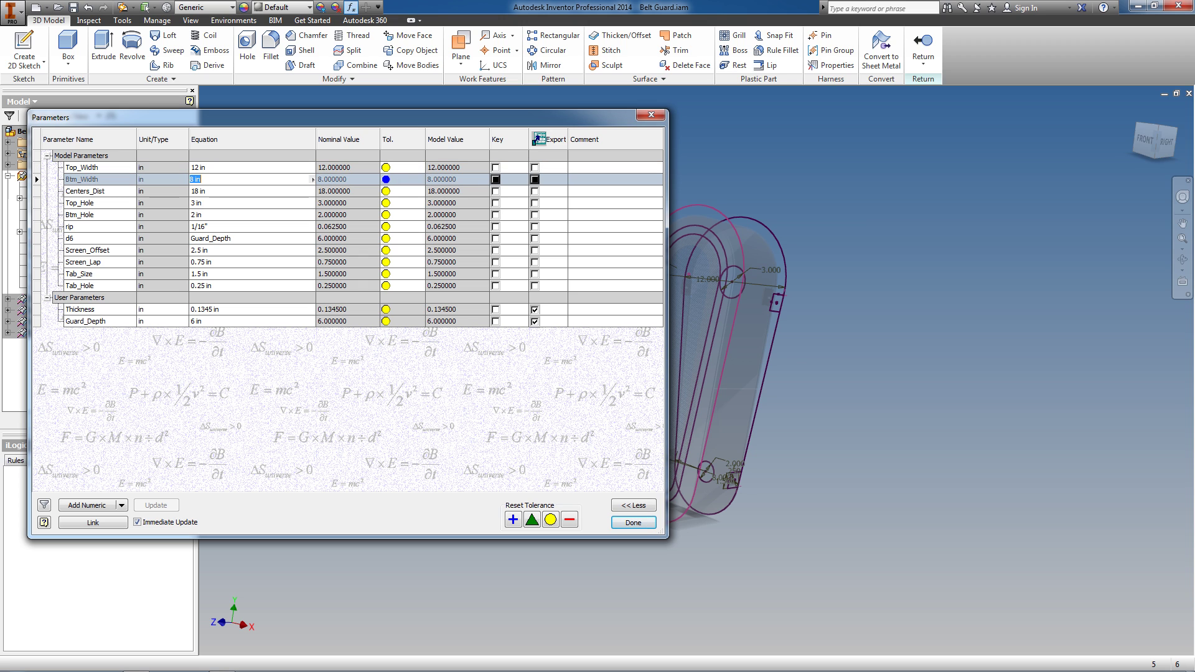
key("Return")
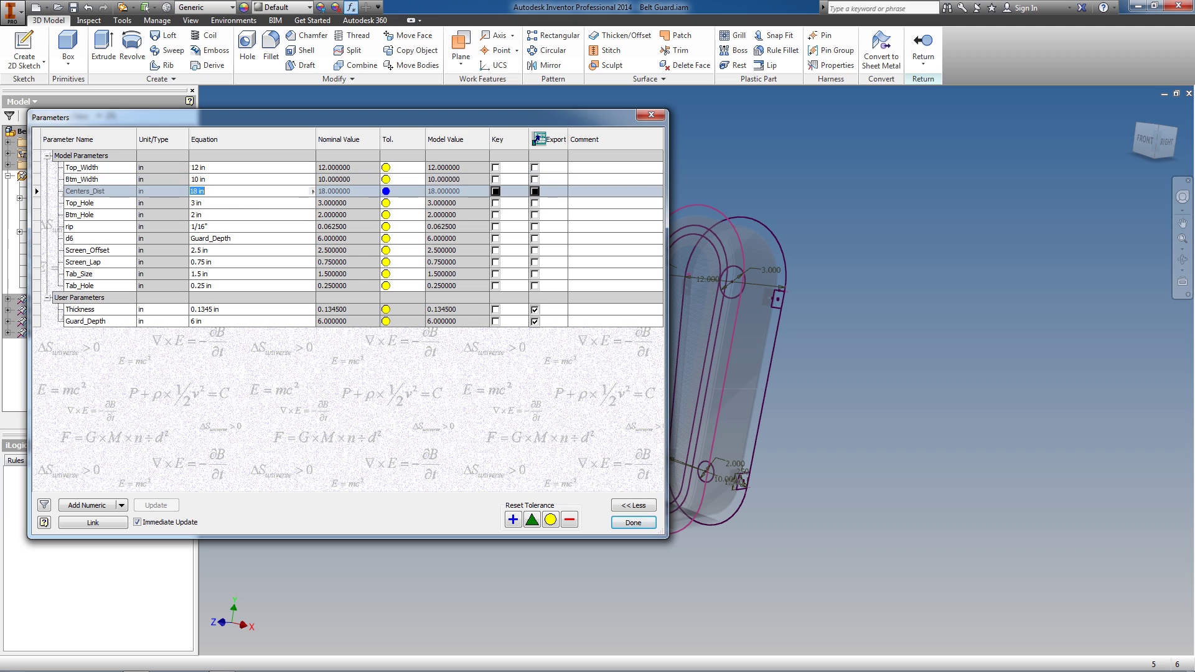
type("24")
key("Tab")
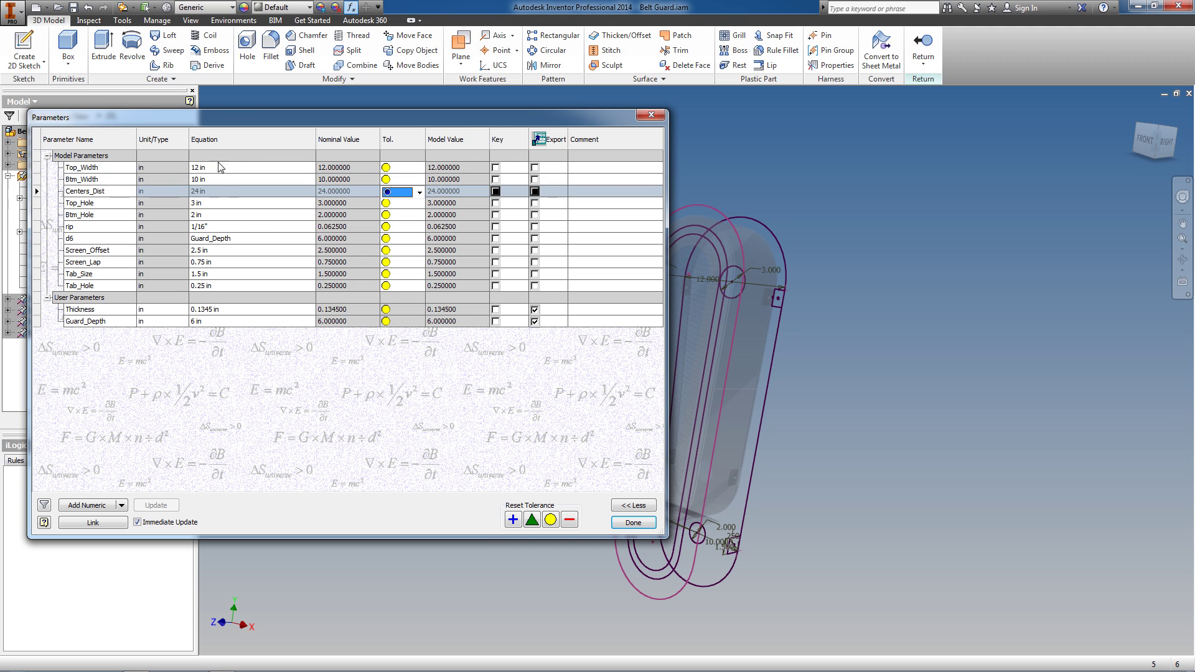
Step: Set the Top_Hole parameter to 4 in, Btm_Hole to 3 in and rip to 0.125 in
left_click(207, 203)
type("4")
key("Tab")
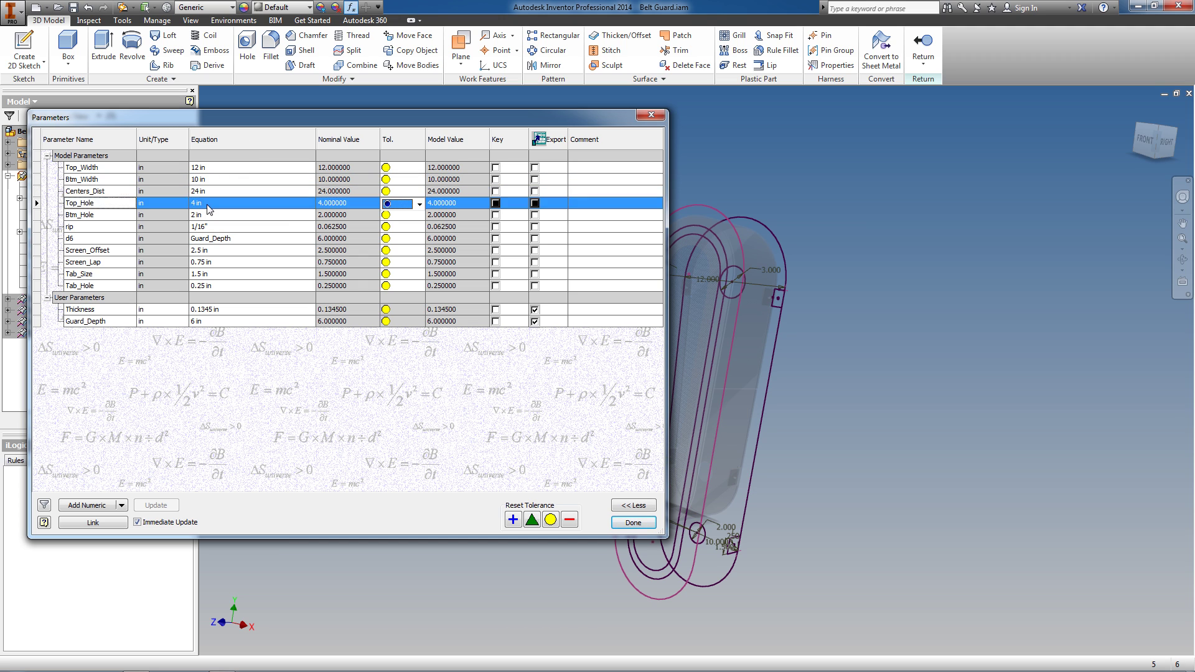
left_click(212, 215)
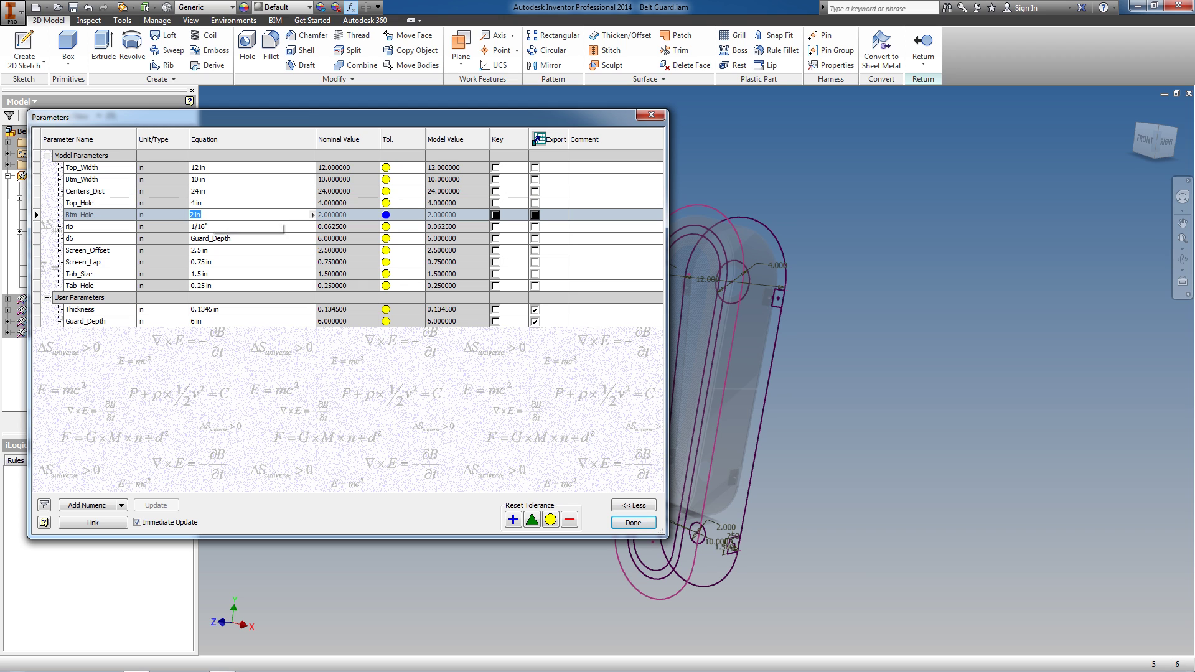
type("3")
left_click(212, 226)
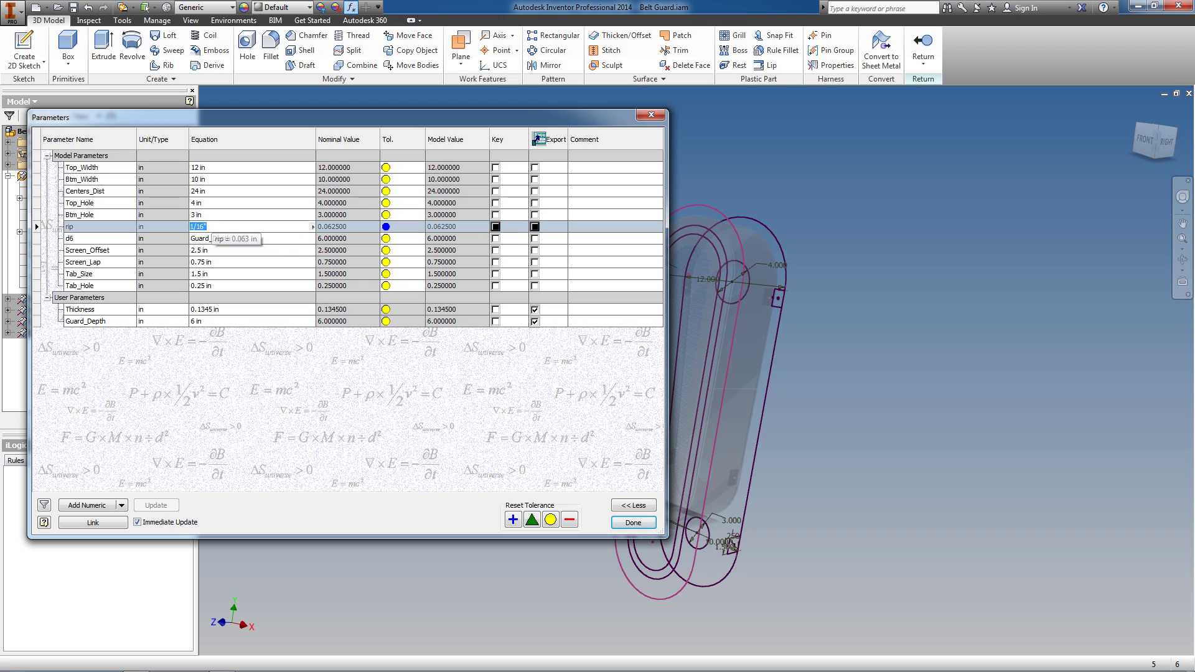
type(".125")
key("Return")
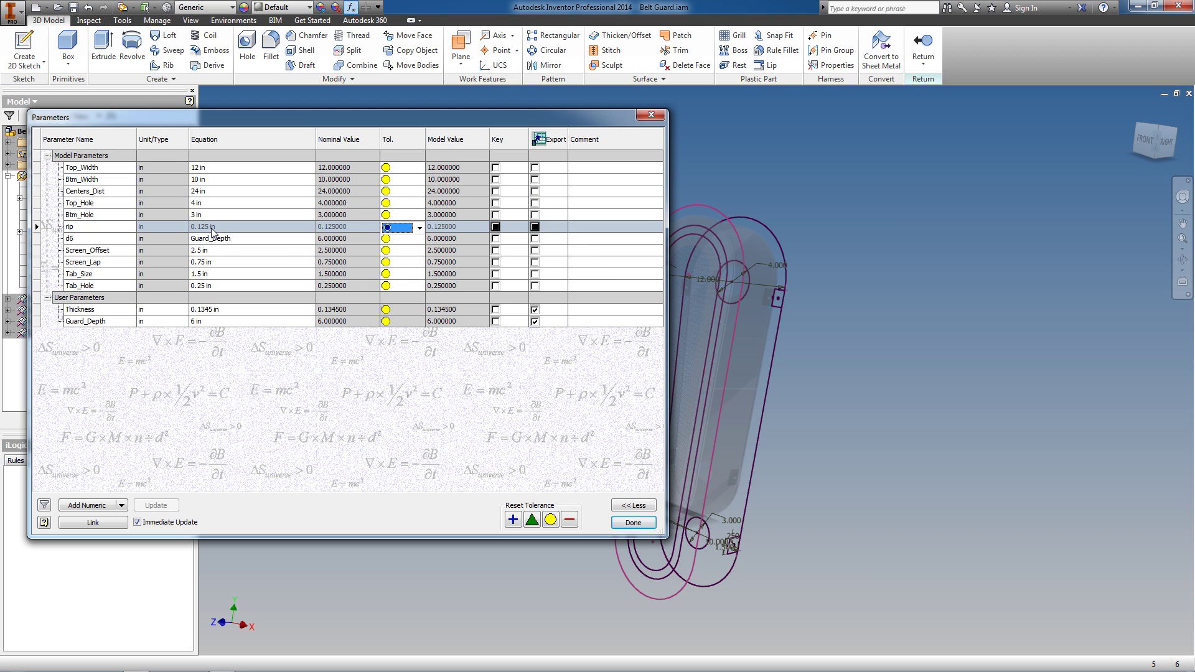
Step: Set the Screen_Offset parameter to 3 in and Screen_Lap to 1 in
left_click(211, 250)
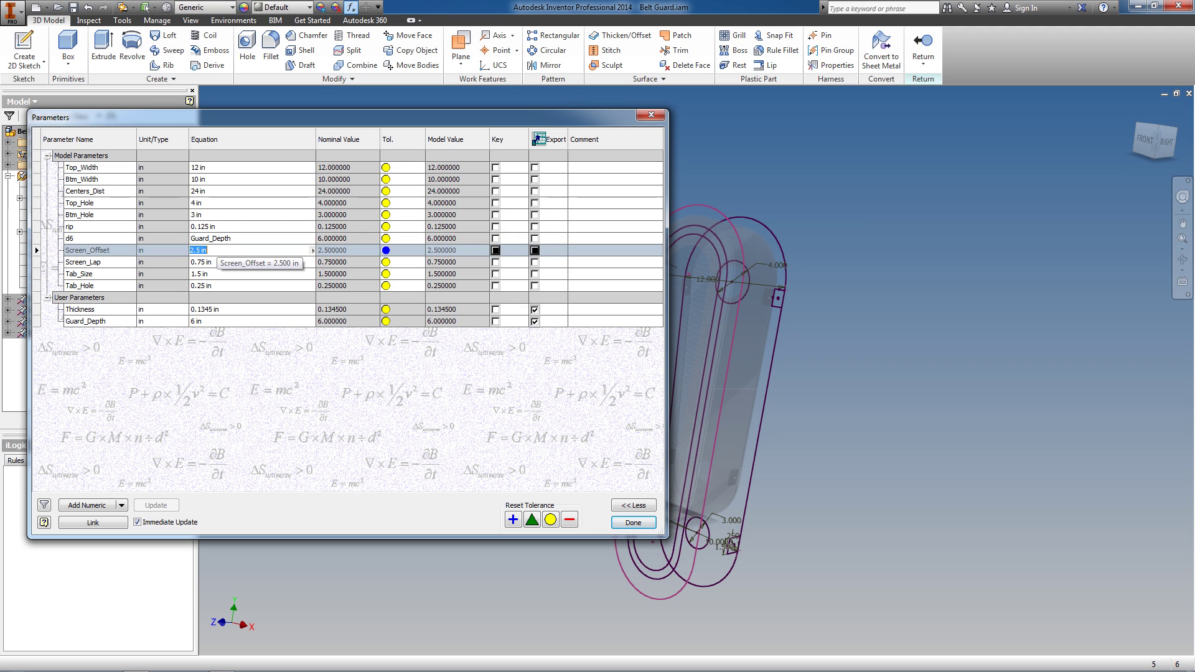
type("3")
key("Tab")
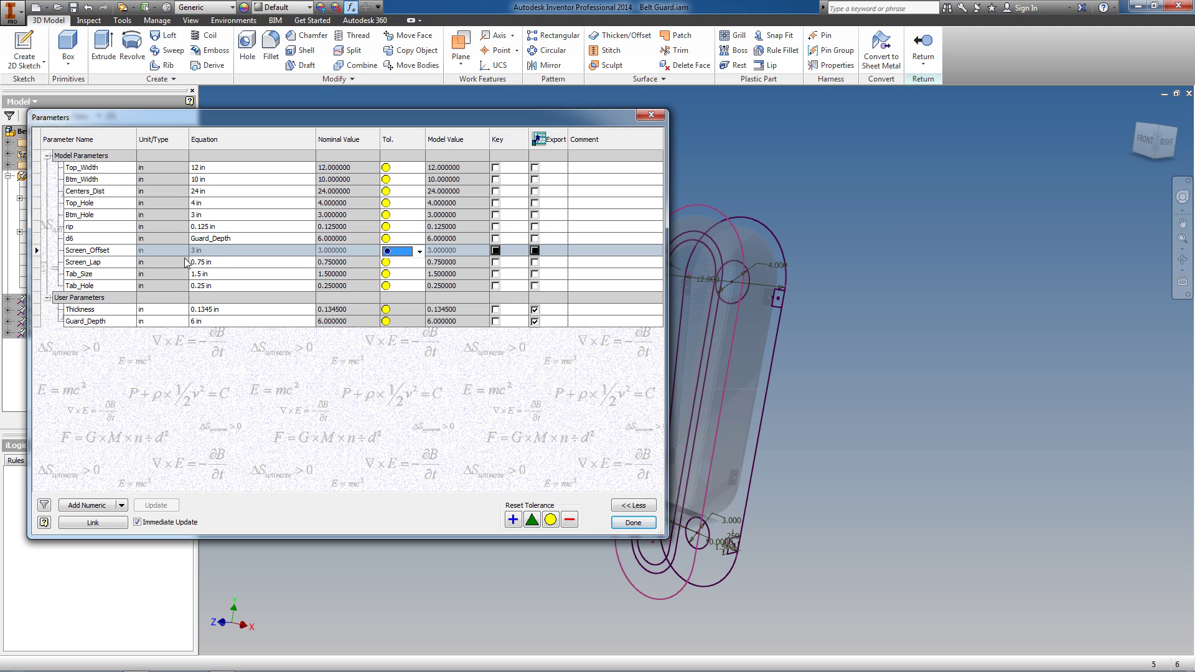
left_click(229, 266)
type("1")
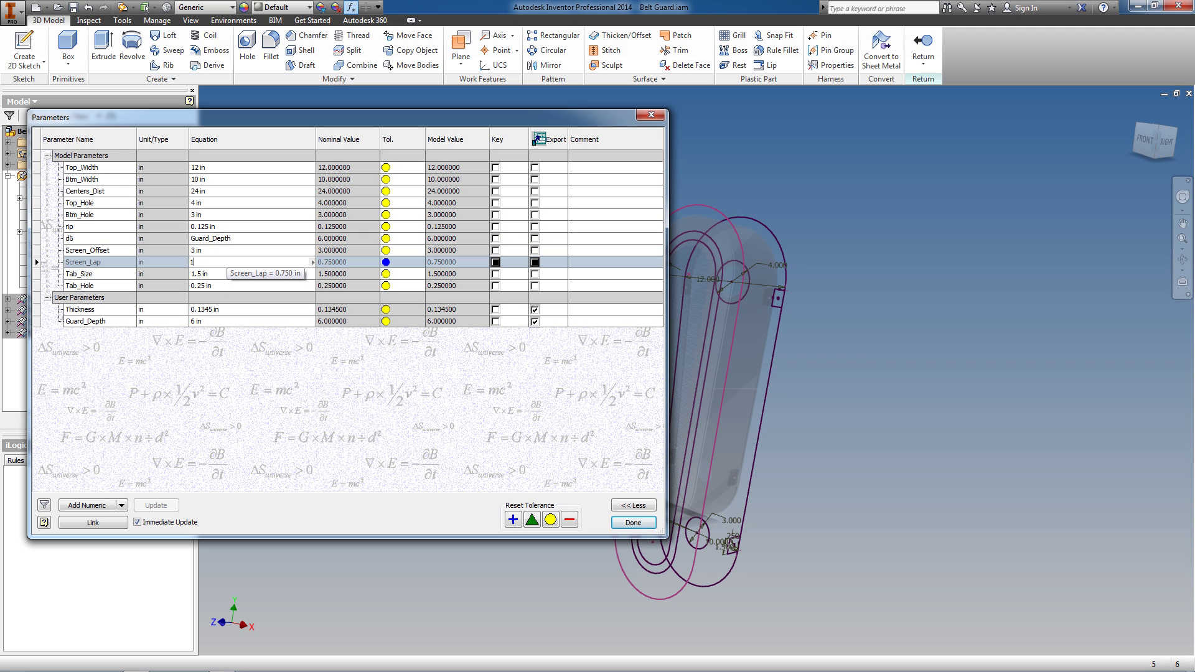
key("Tab")
Step: Set the Tab_Size parameter to 2 in and Tab_Hole to 0.375 in
left_click(215, 278)
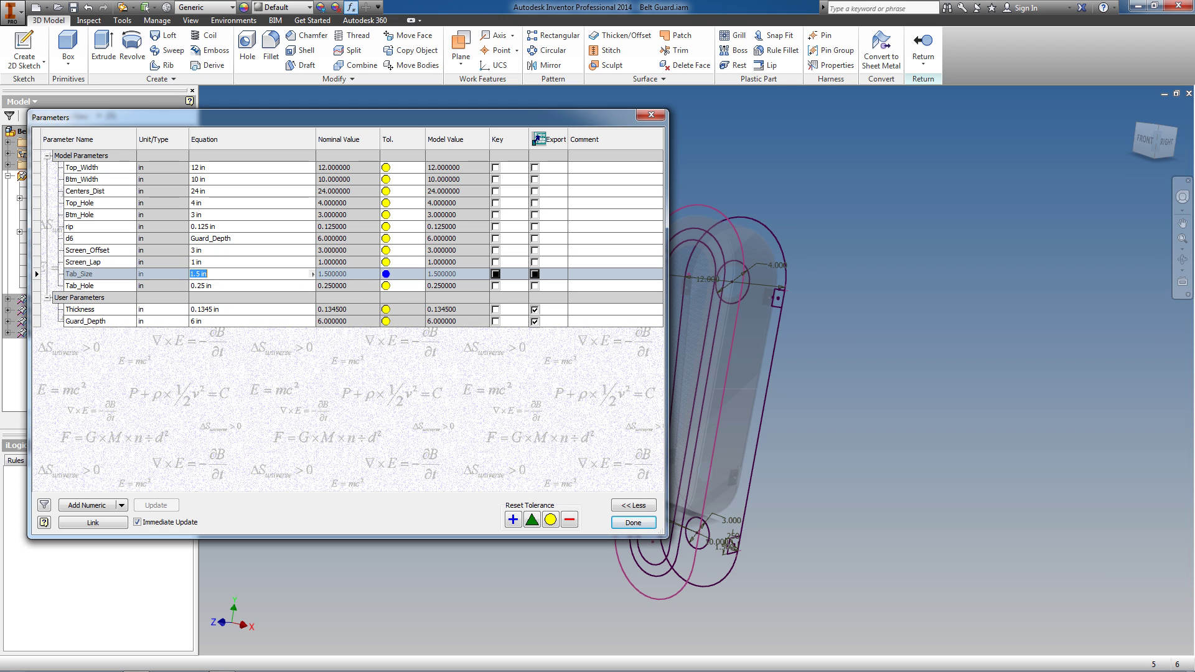
type("2")
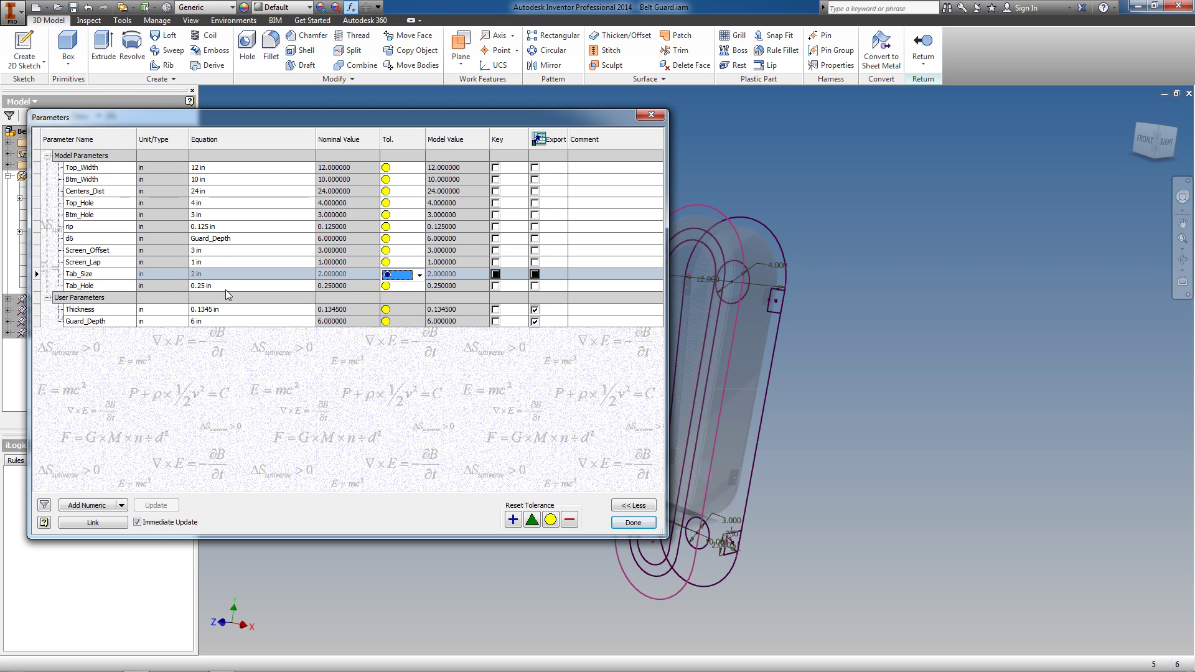
left_click(227, 290)
left_click(213, 285)
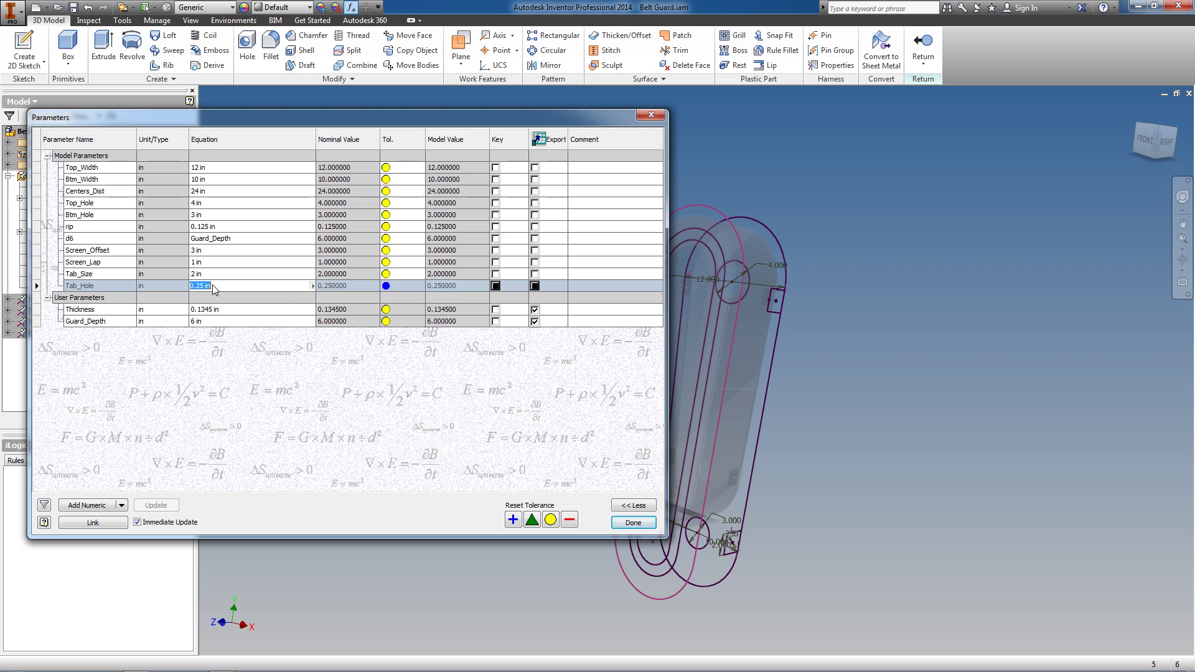
type(".375")
key("Tab")
Step: Set the user parameters Thickness to 0.25 in and Guard_Depth to 8 in, and finish editing the parameters
left_click(224, 310)
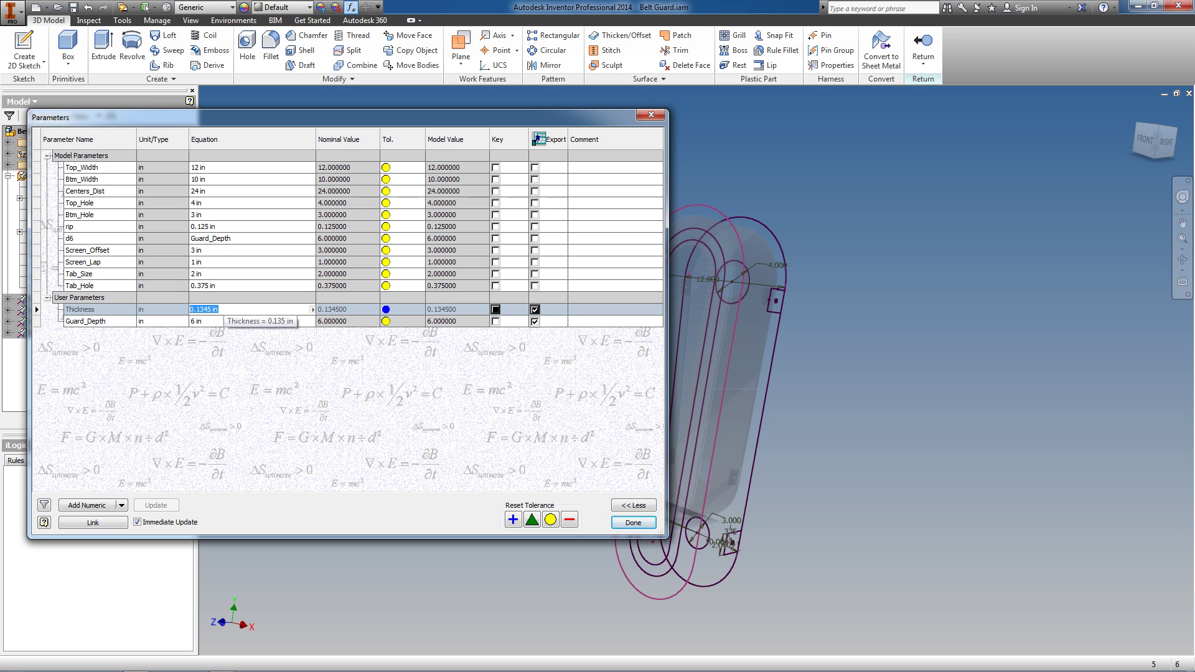
type(".25")
left_click(225, 323)
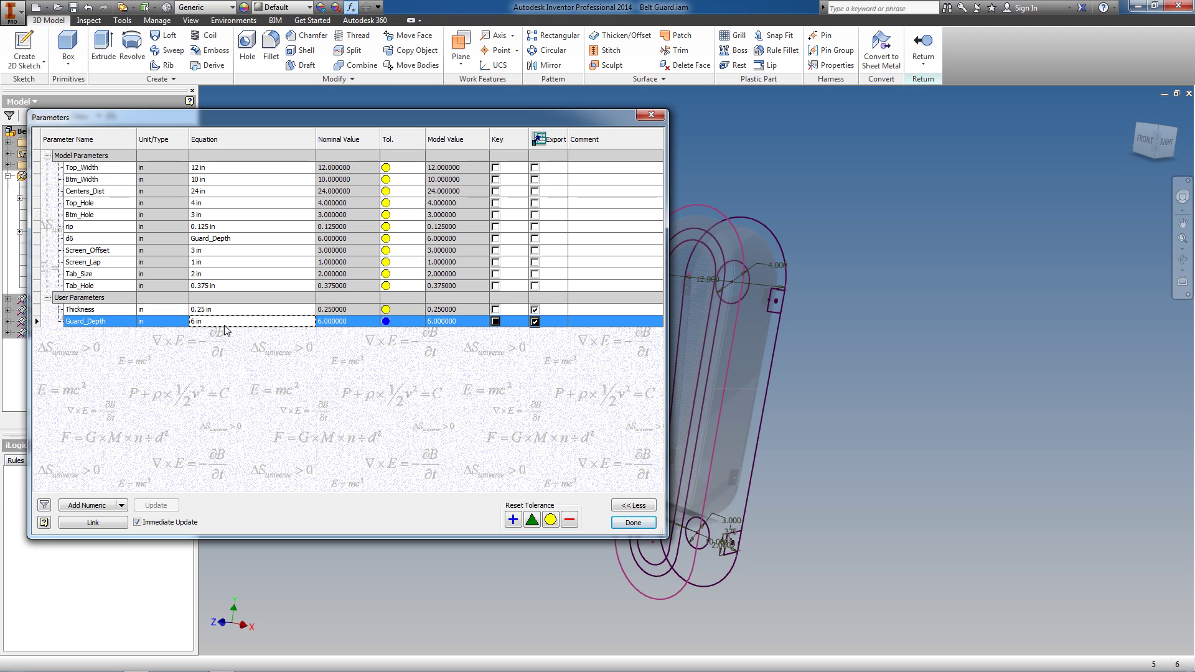
left_click(221, 322)
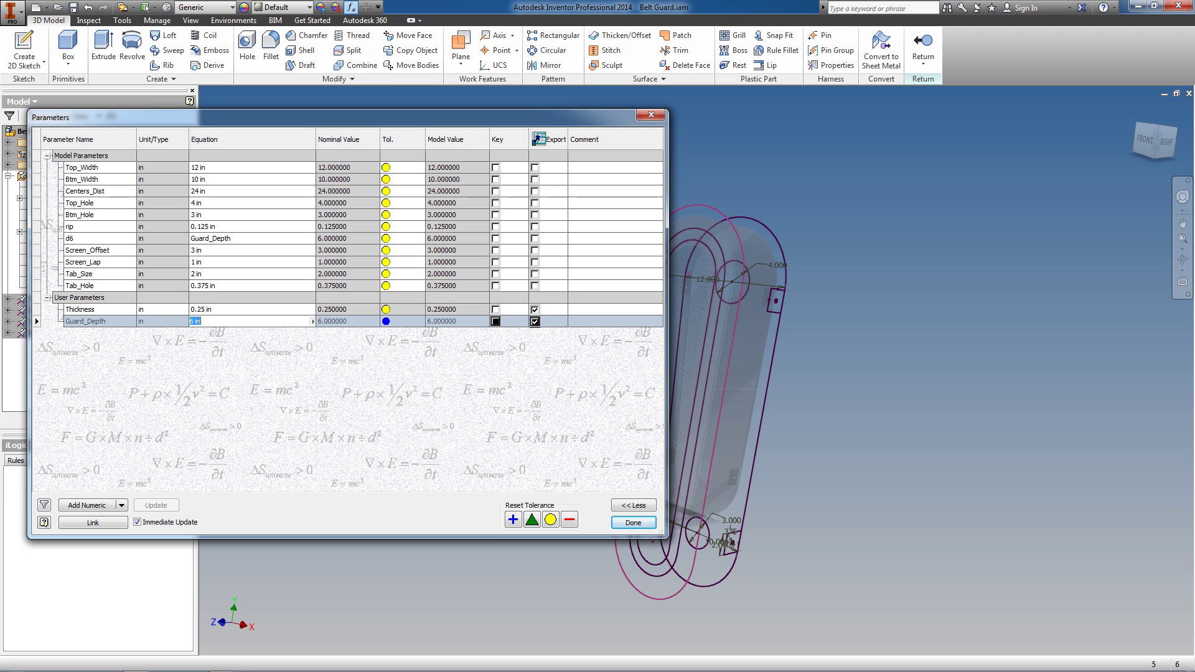
type("8")
key("Return")
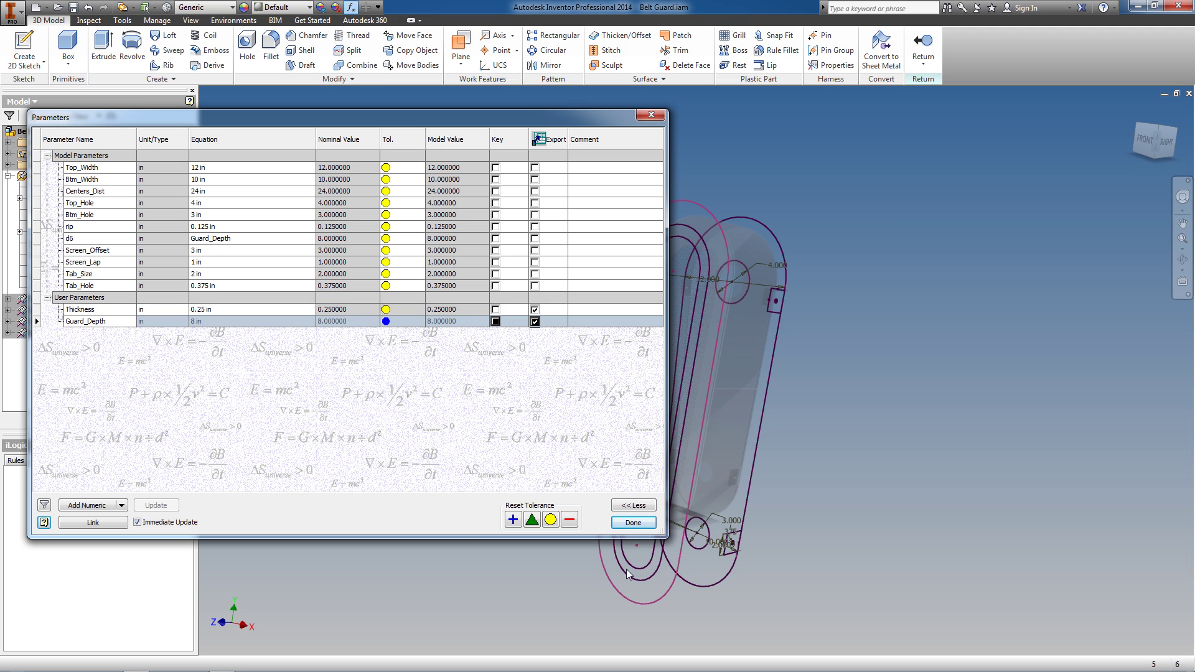
left_click(634, 523)
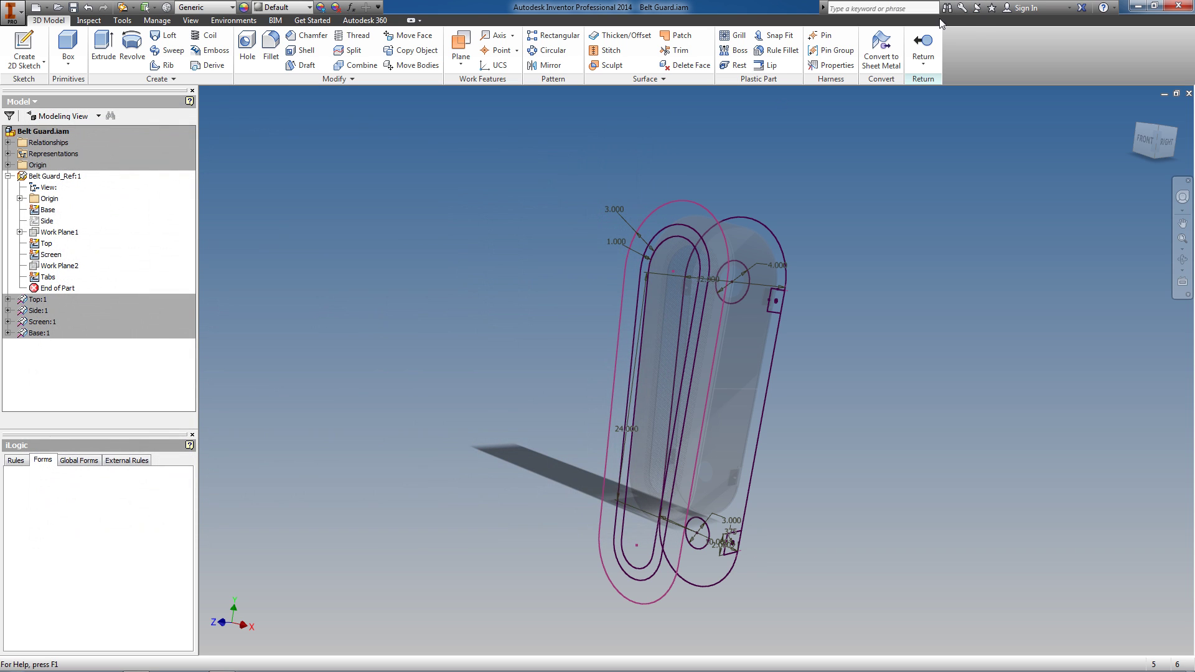
Step: Return to the assembly level so the parts update, and hide the Belt Guard_Ref component again
left_click(923, 50)
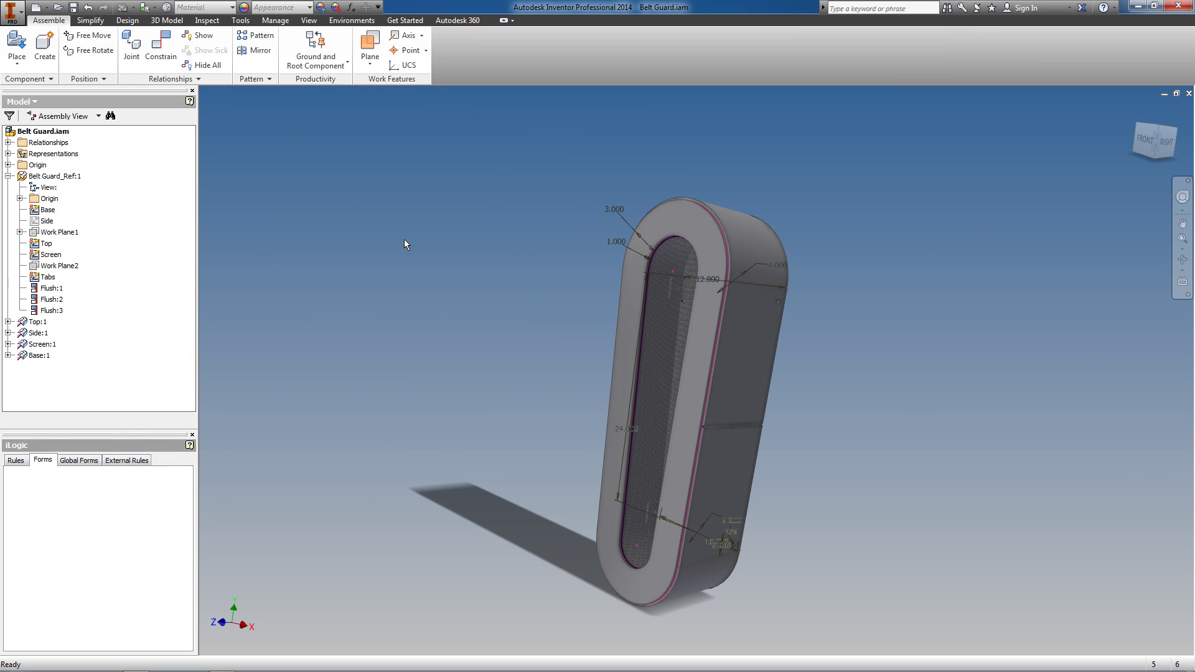
right_click(54, 176)
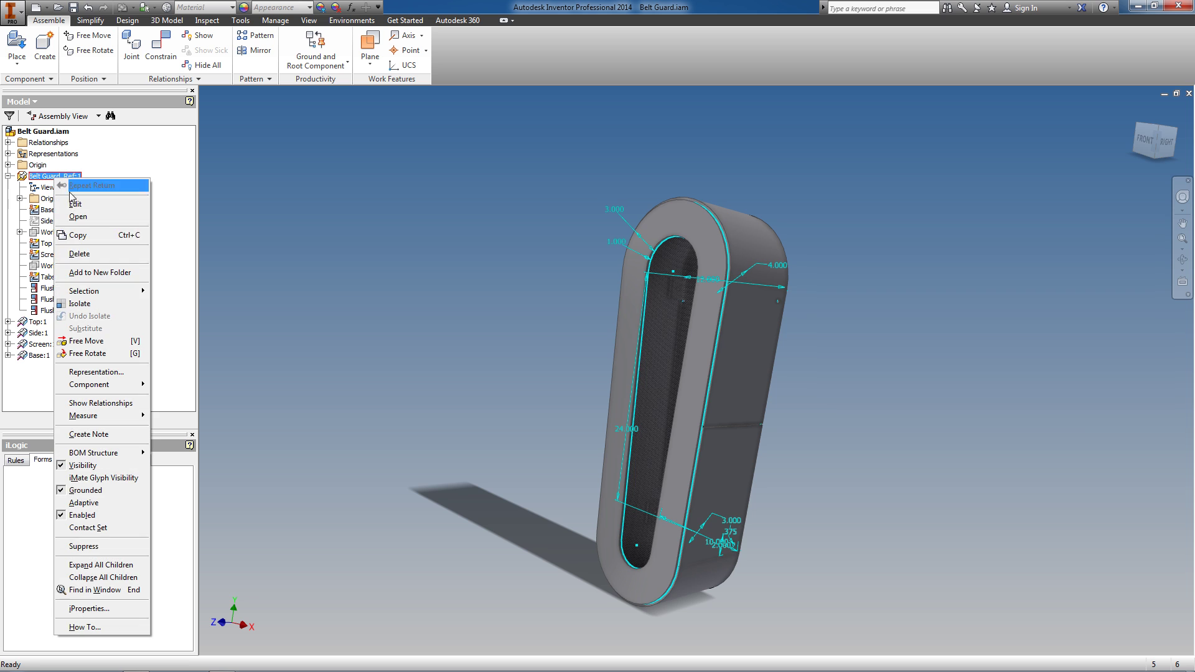
left_click(78, 467)
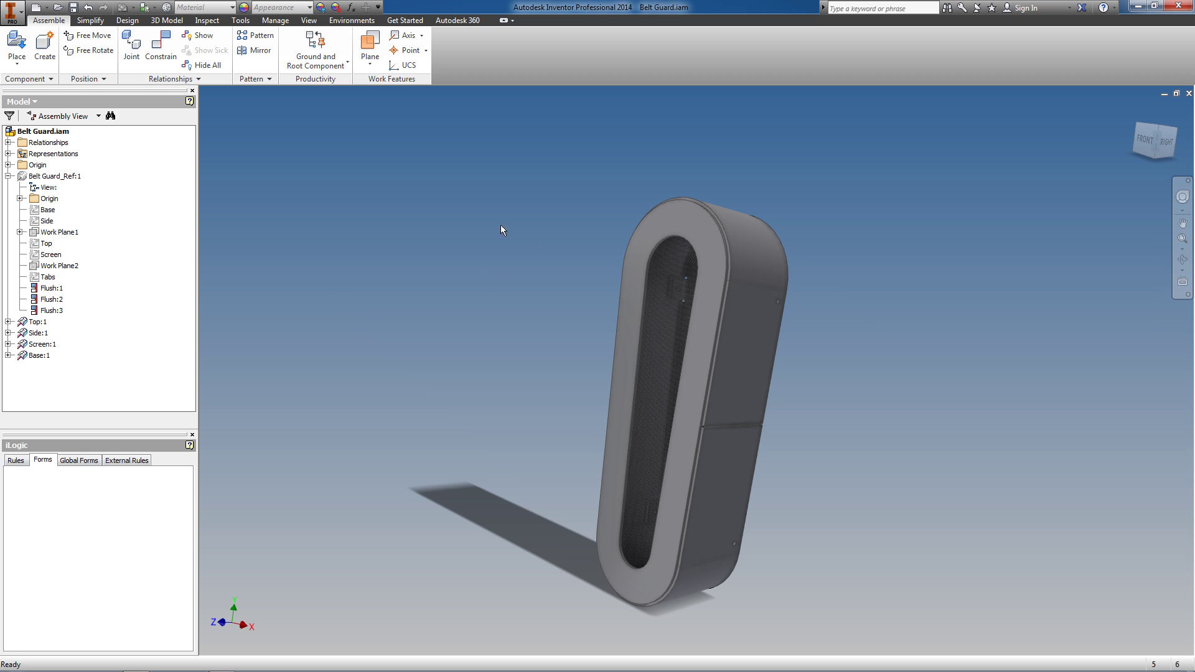